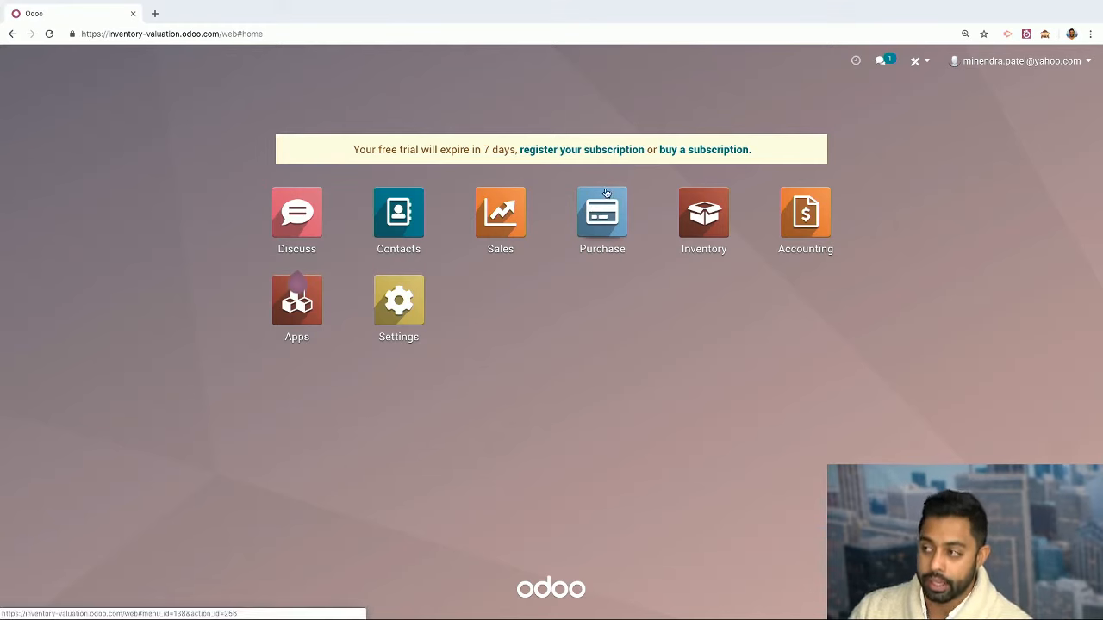
Open the Purchase app's Requests for Quotation list, then a new blank browser tab
click(606, 221)
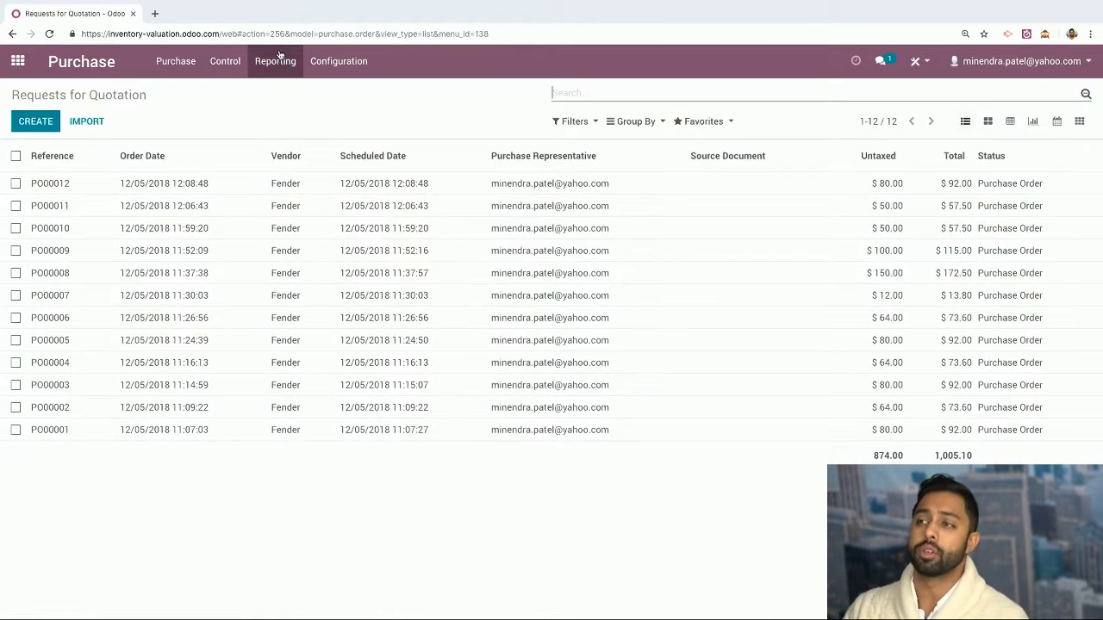
click(155, 13)
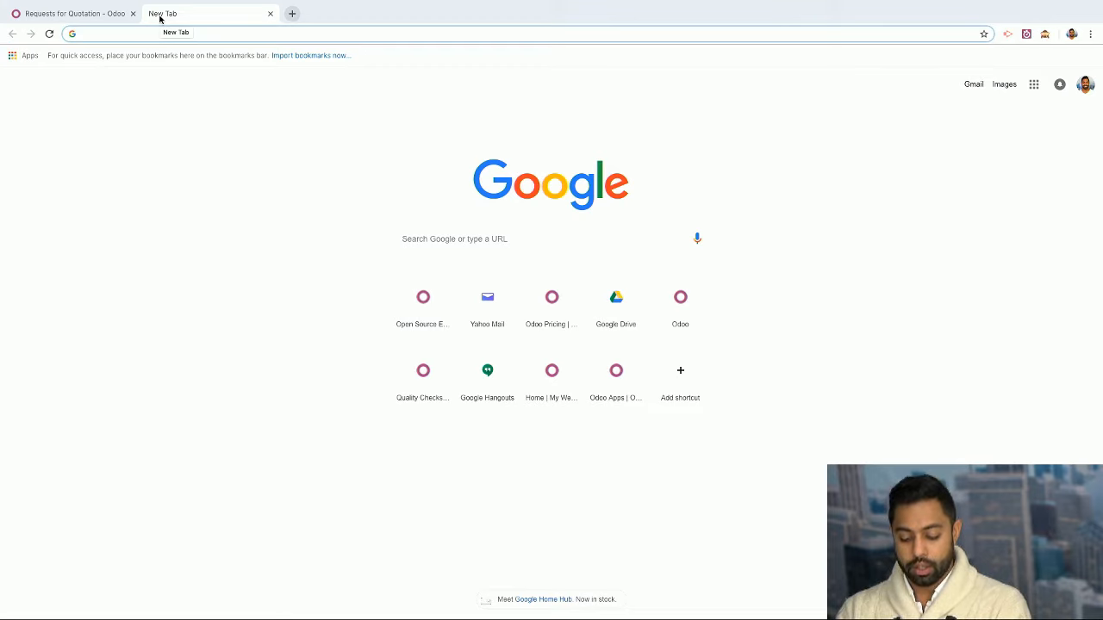
text(www.odoo.com/pricin)
key(Return)
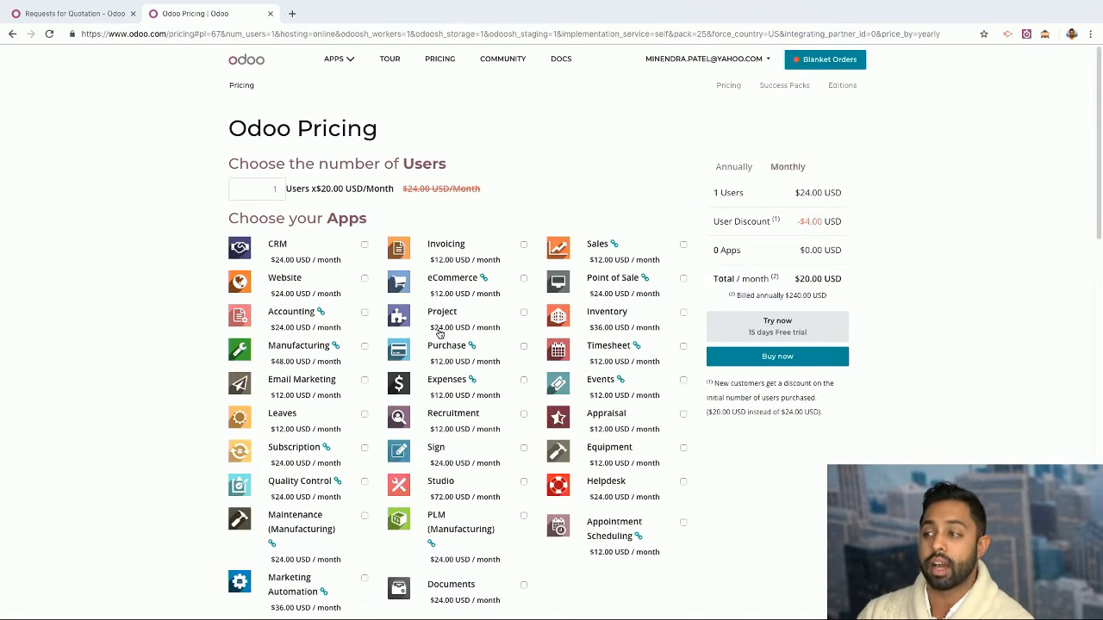
click(789, 173)
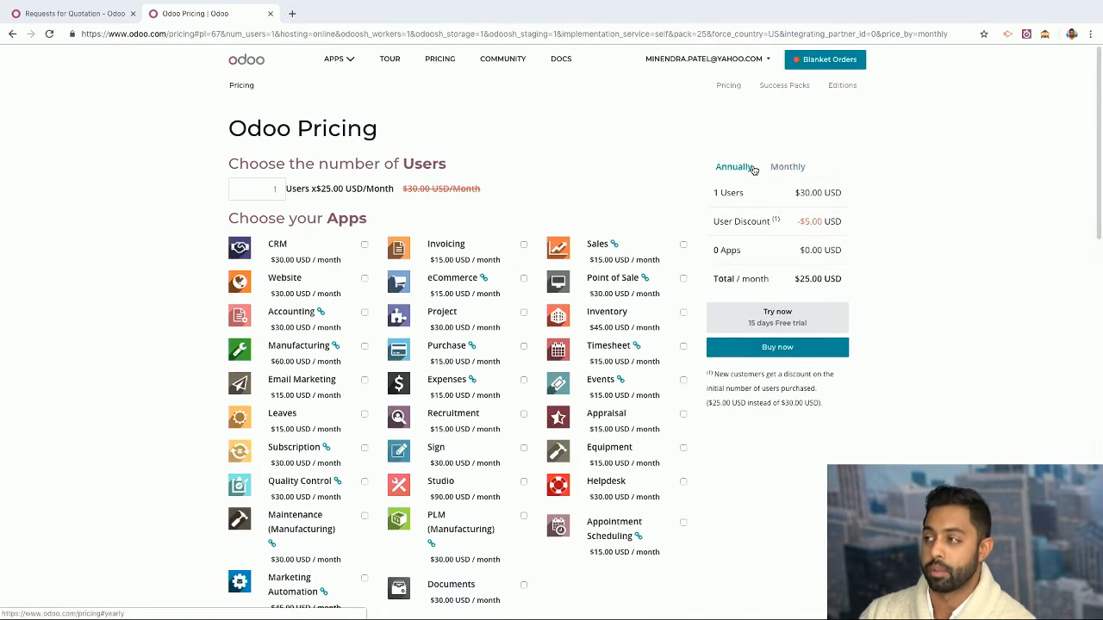
Add and remove Purchase and Inventory in the price estimate, then close the pricing tab
click(443, 350)
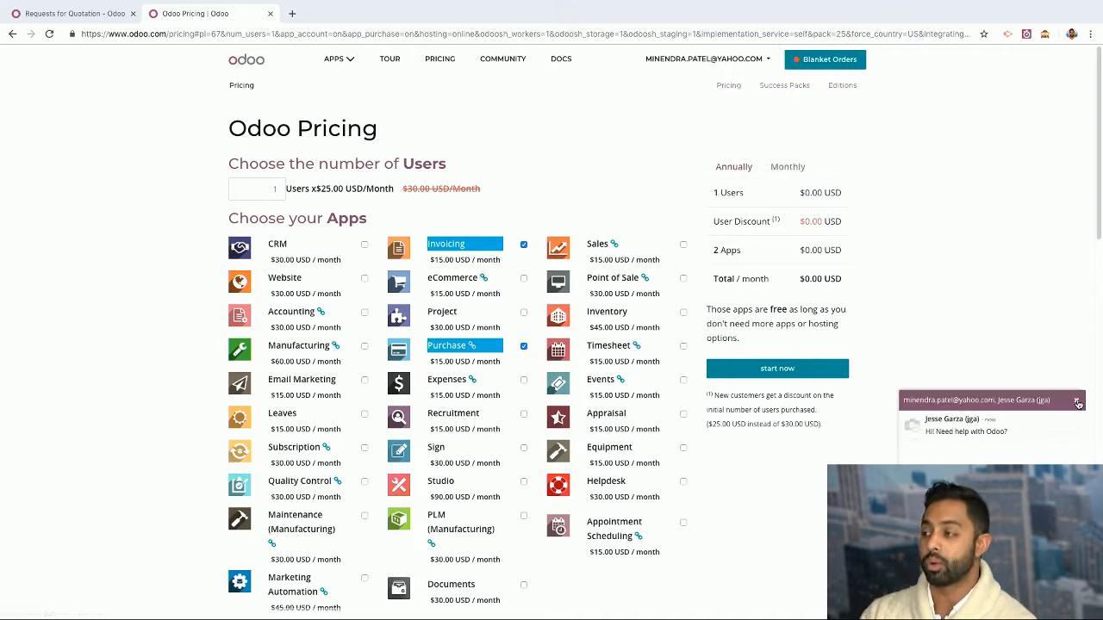
click(1077, 399)
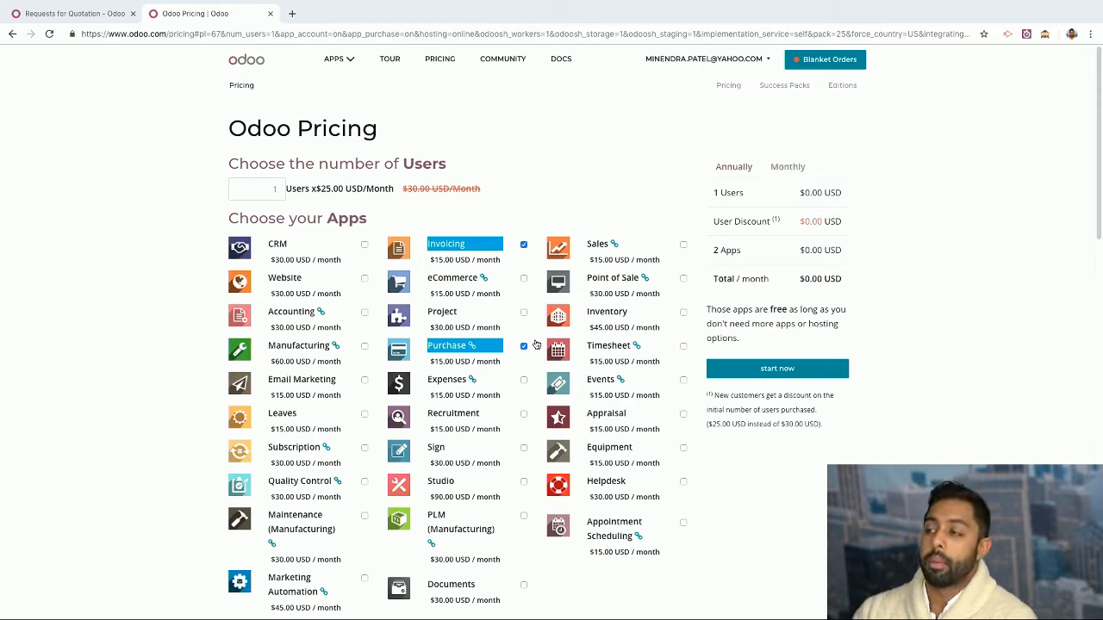
click(622, 315)
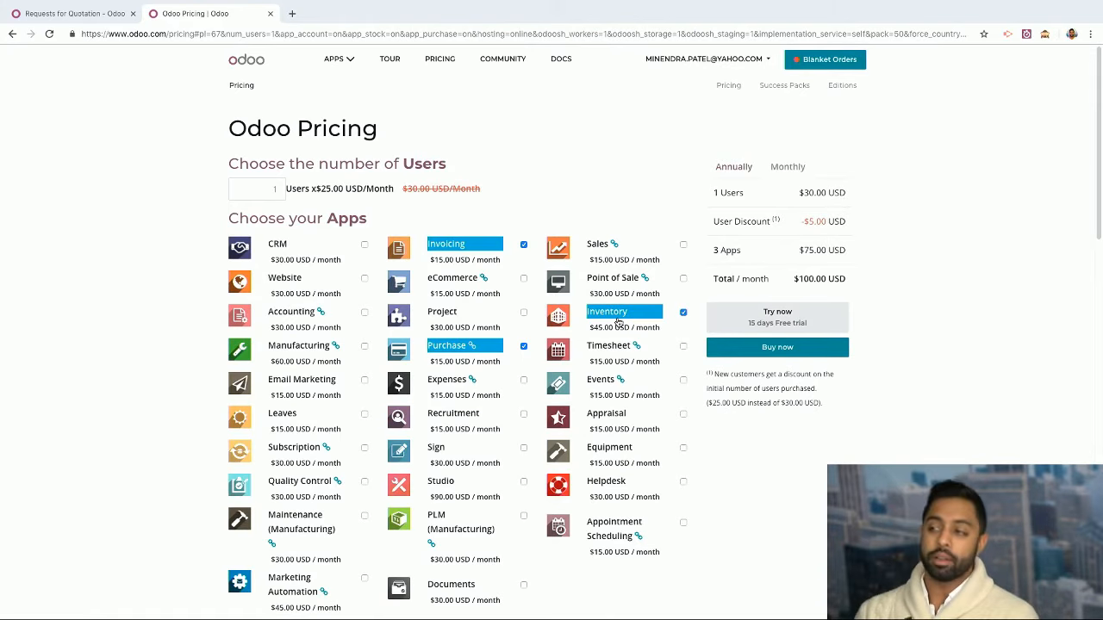
click(617, 321)
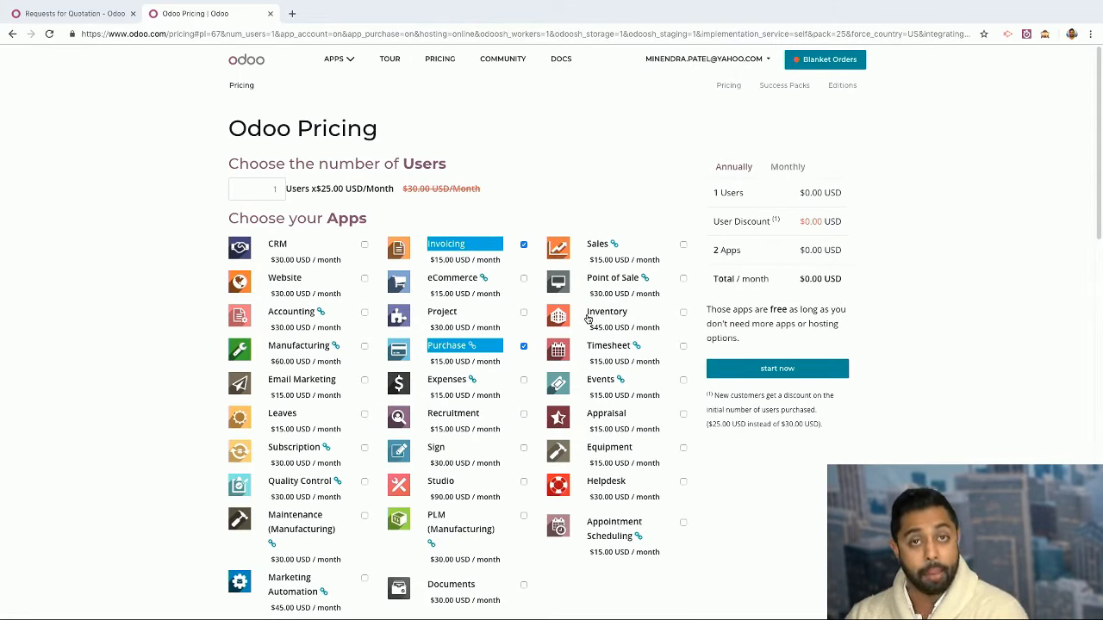
click(469, 251)
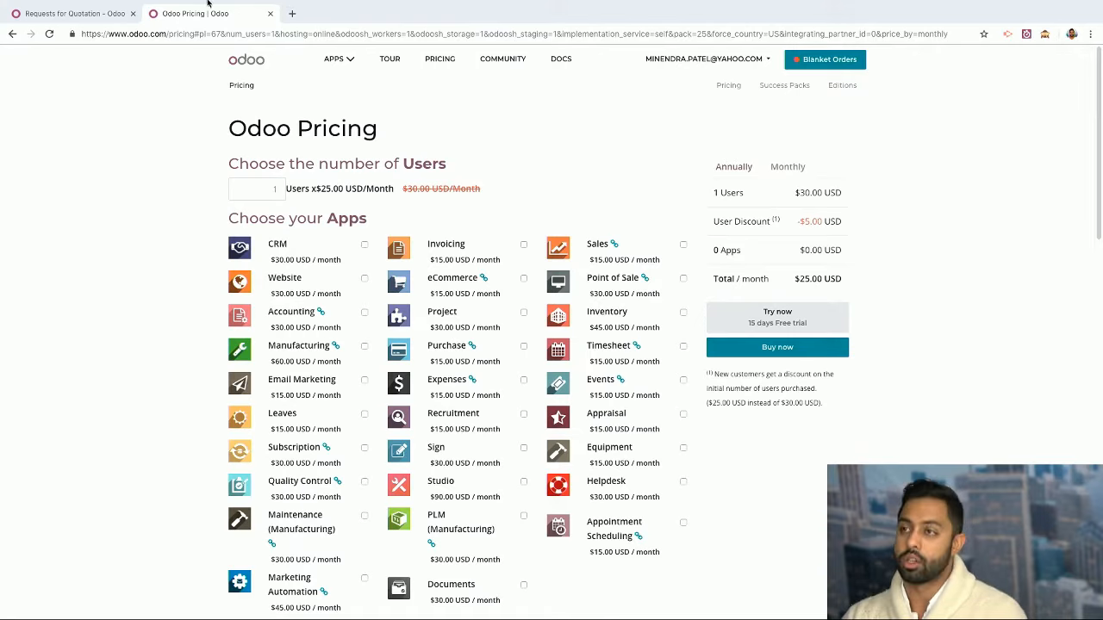
click(270, 38)
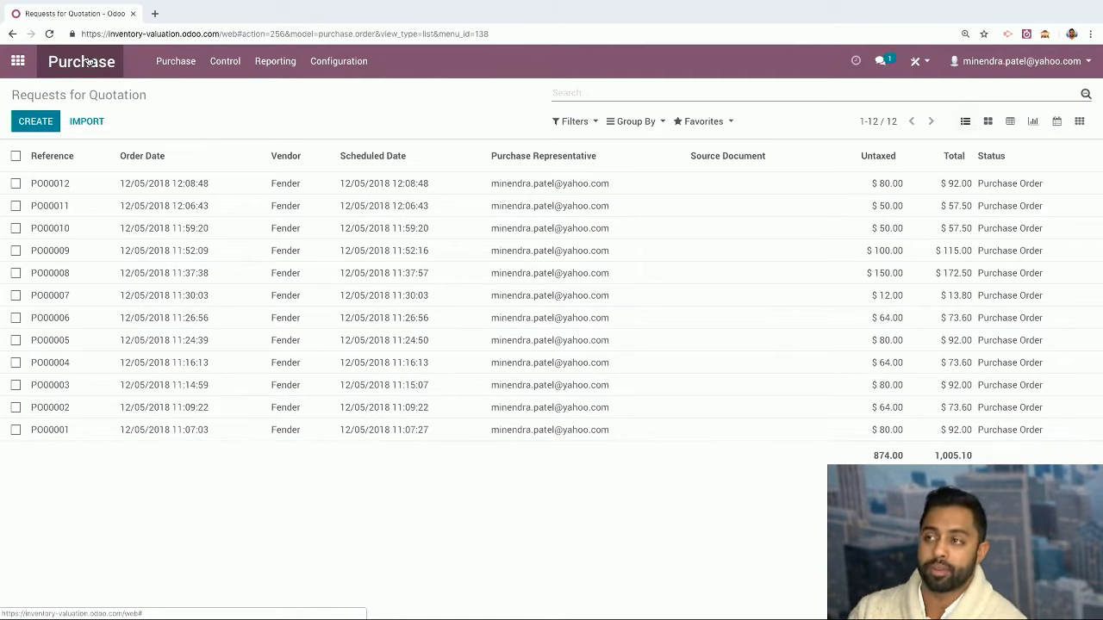
Browse the Purchase menus, view the Purchase Analysis report, then open Configuration > Settings
click(192, 67)
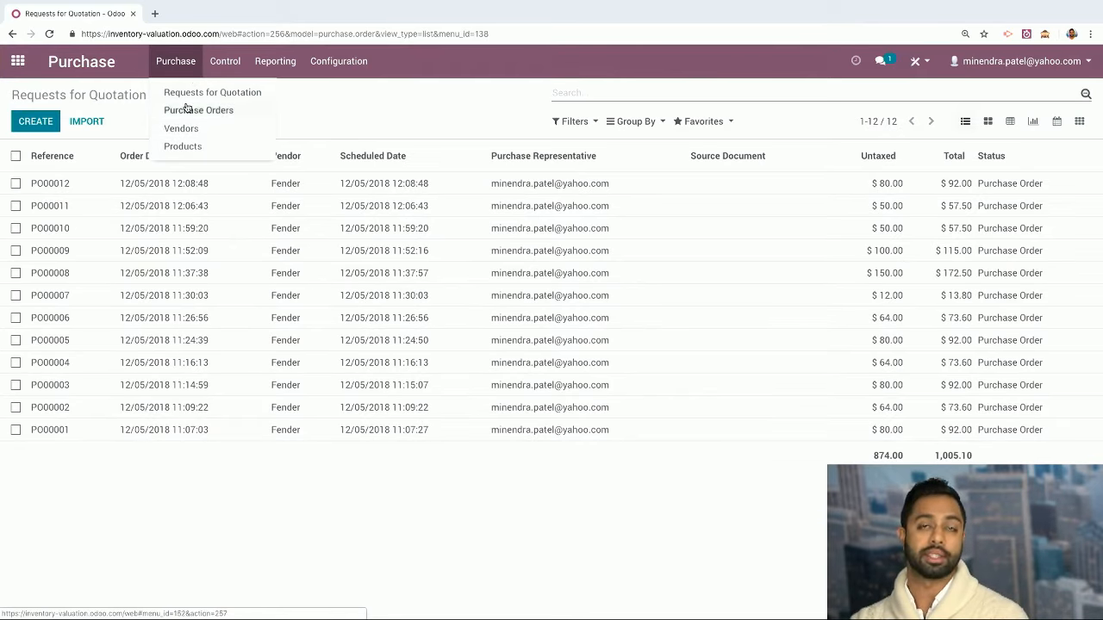
click(223, 68)
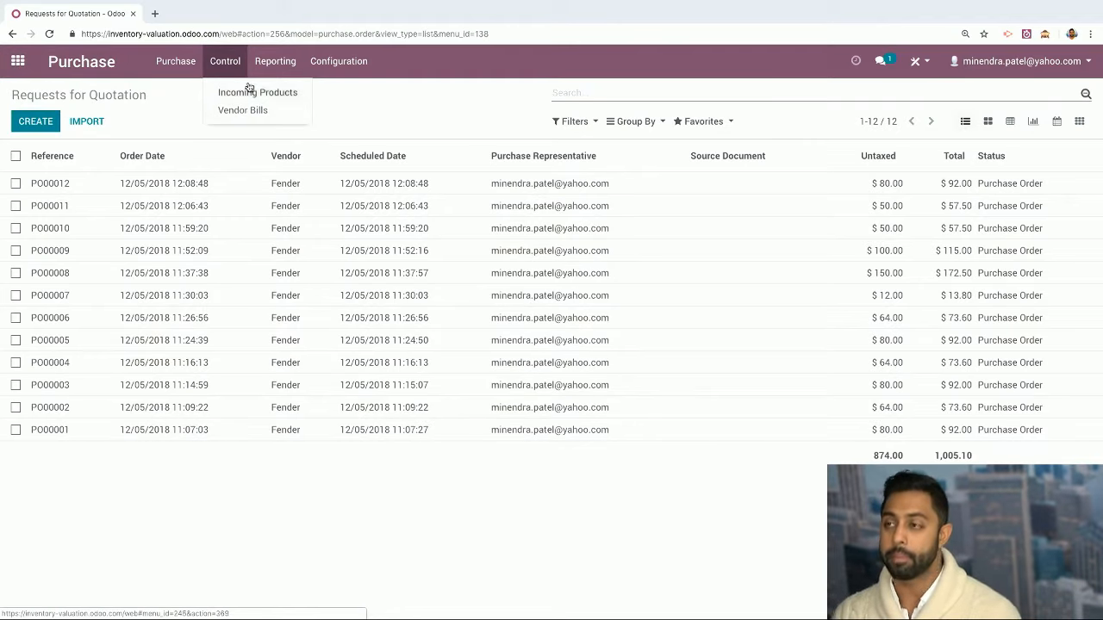
click(320, 68)
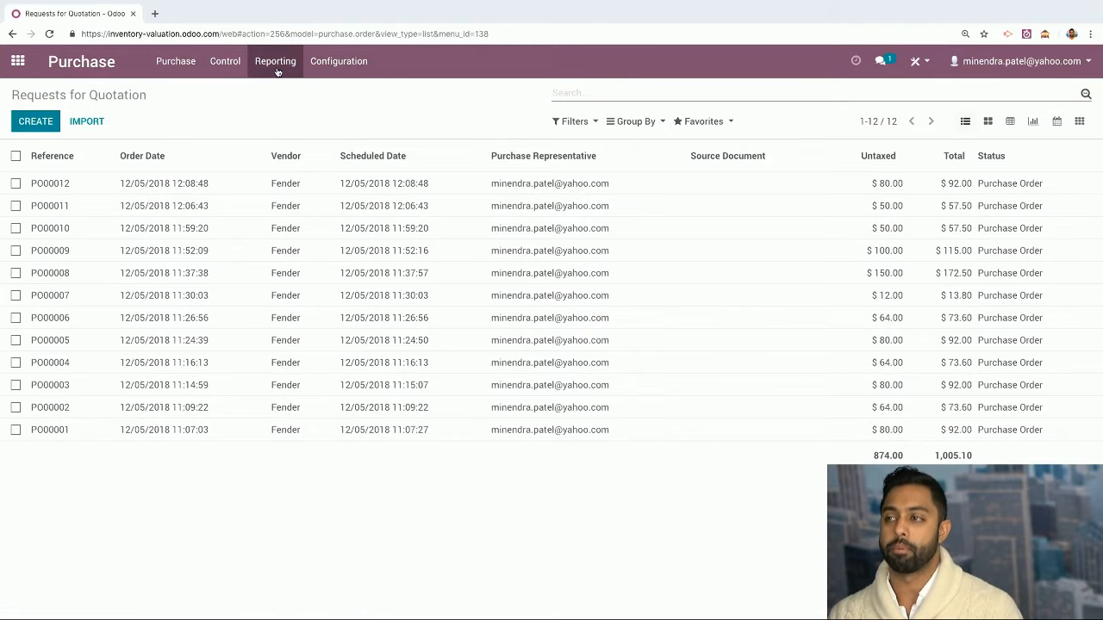
click(276, 67)
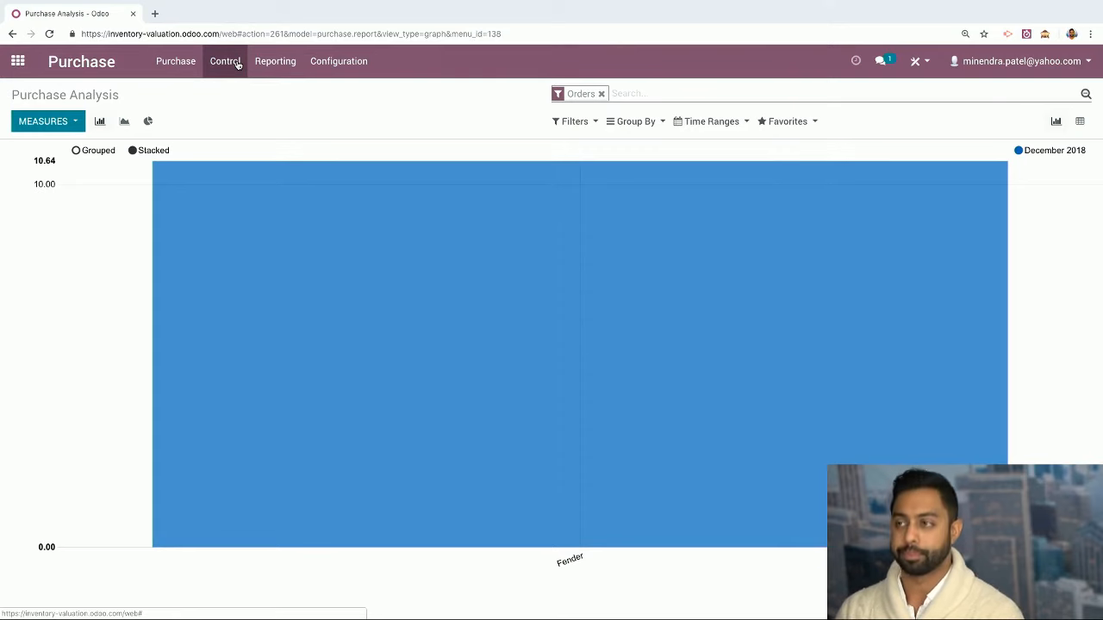
click(360, 62)
click(359, 101)
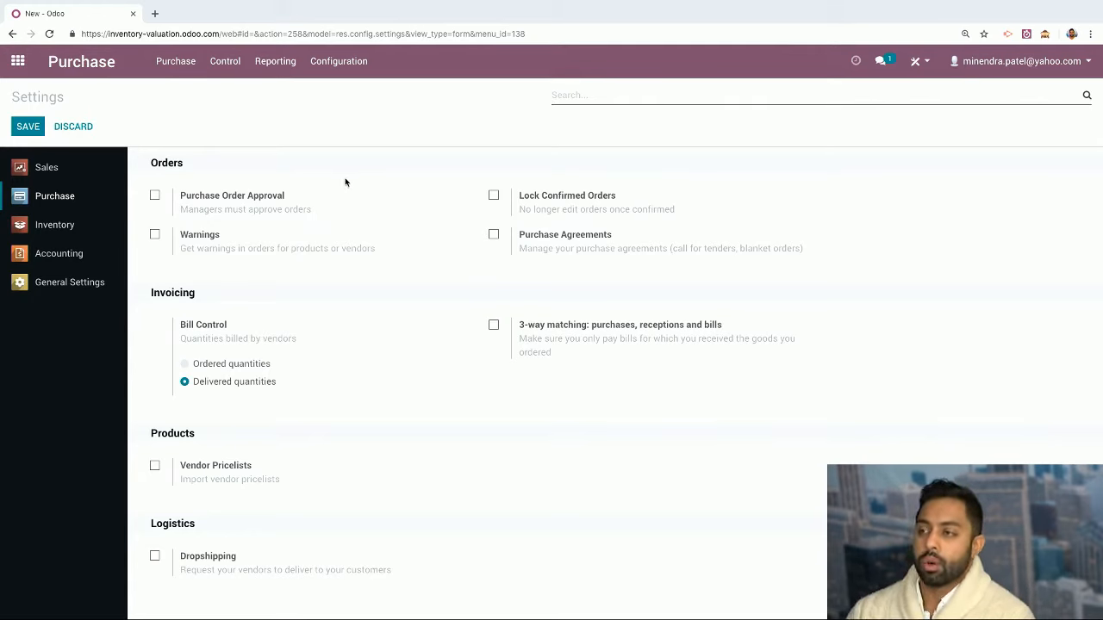
Enable Purchase Agreements; try Purchase Order Approval with a 1000.00 minimum, then disable it
click(493, 235)
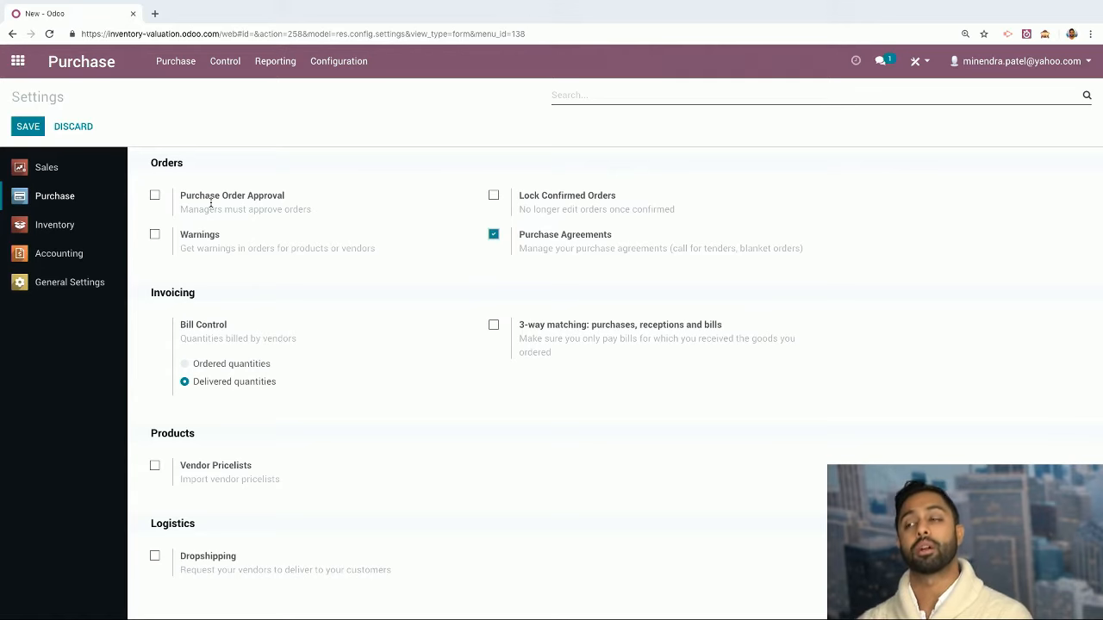
click(156, 197)
click(155, 196)
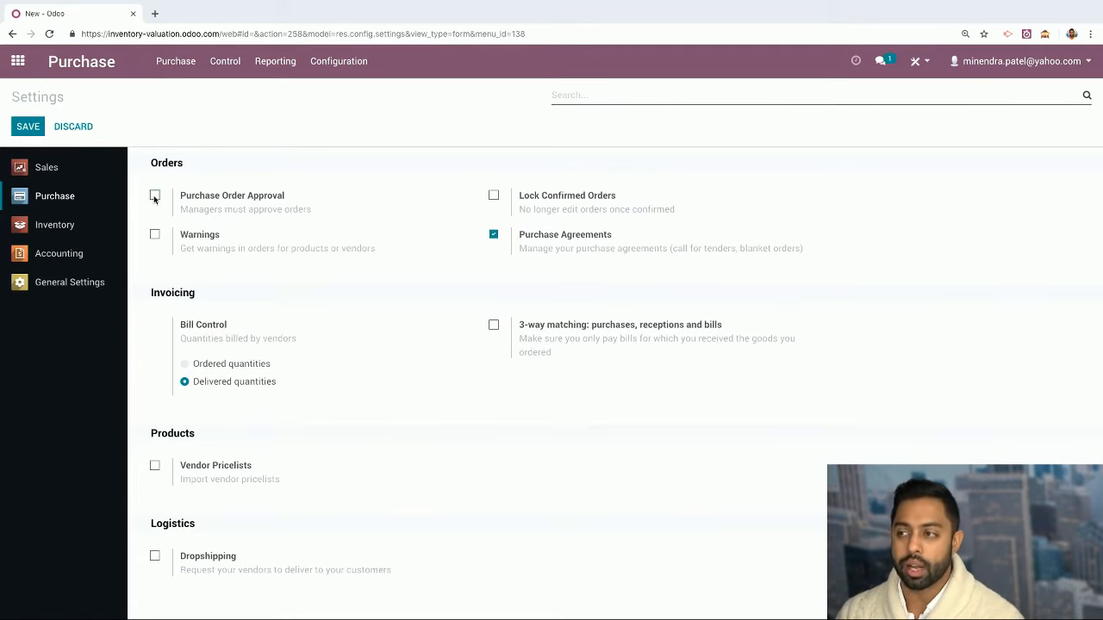
click(156, 196)
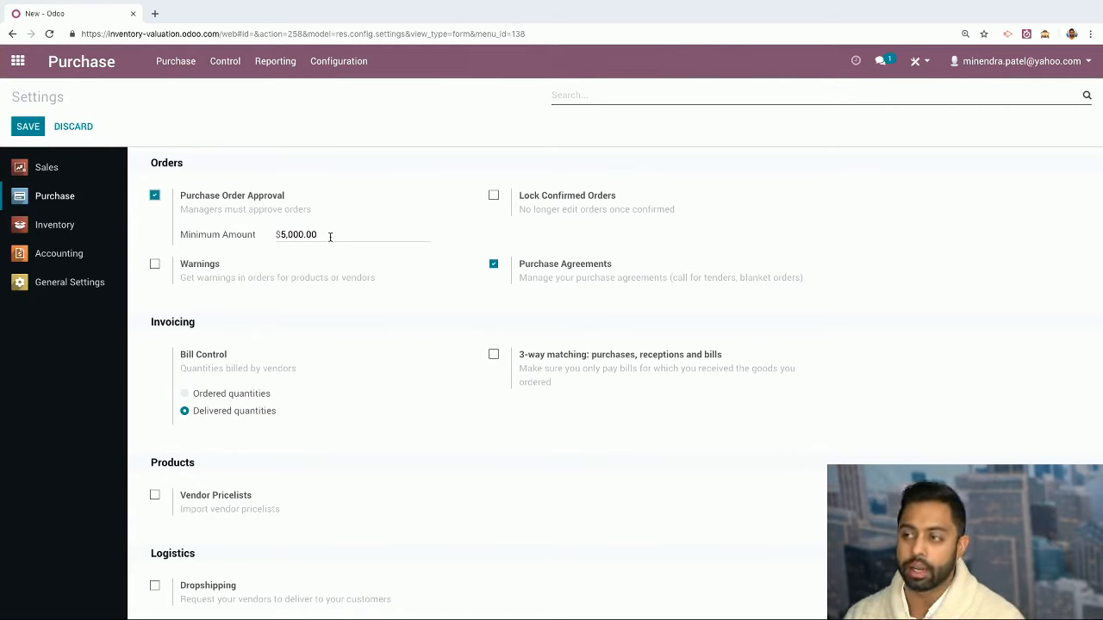
drag(330, 237, 228, 236)
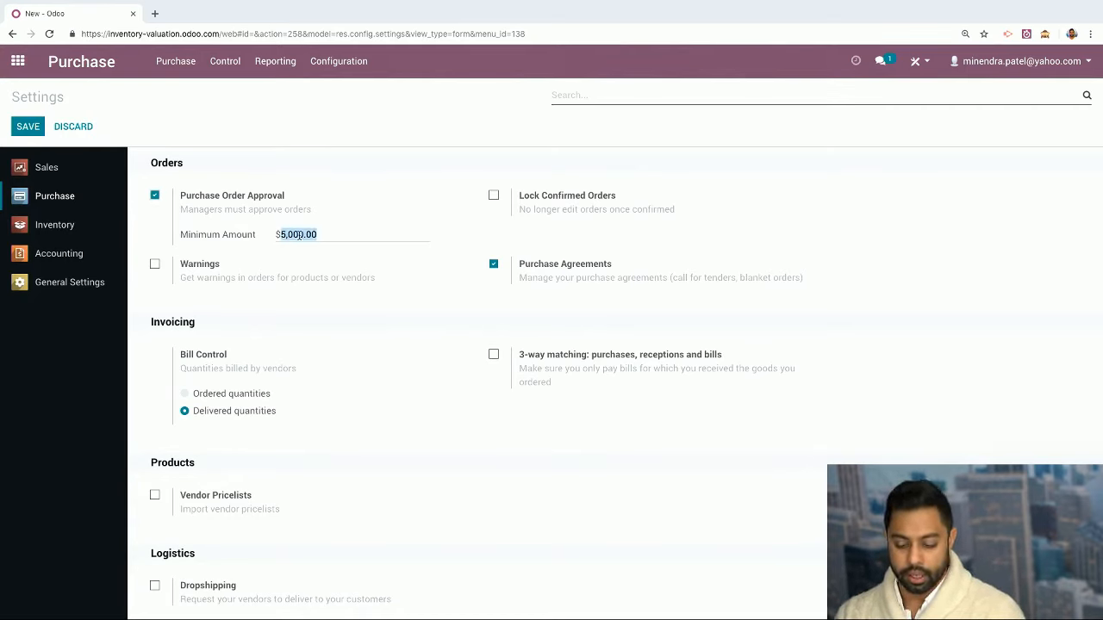
text(1000.00)
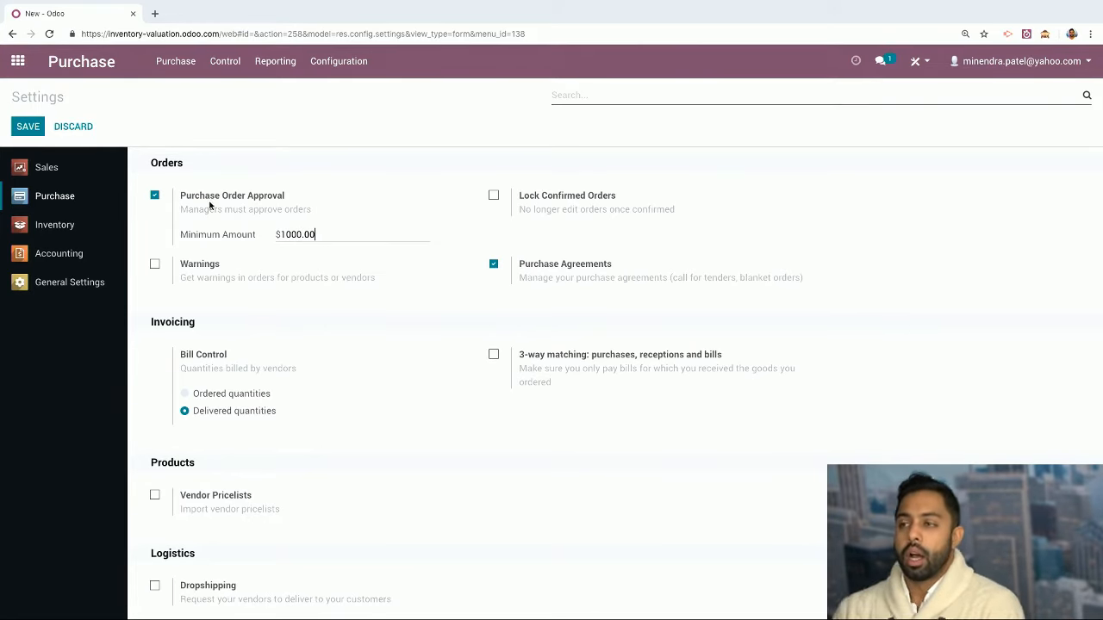
click(163, 196)
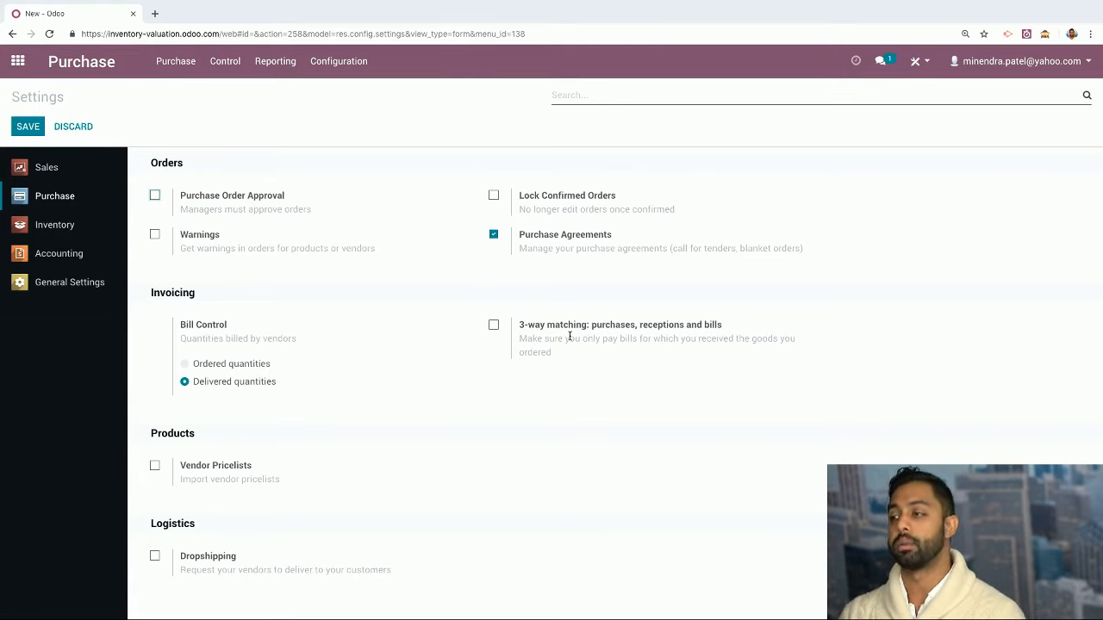
Tick Vendor Pricelists and Dropshipping, then save the Purchase settings
mouse_move(642, 353)
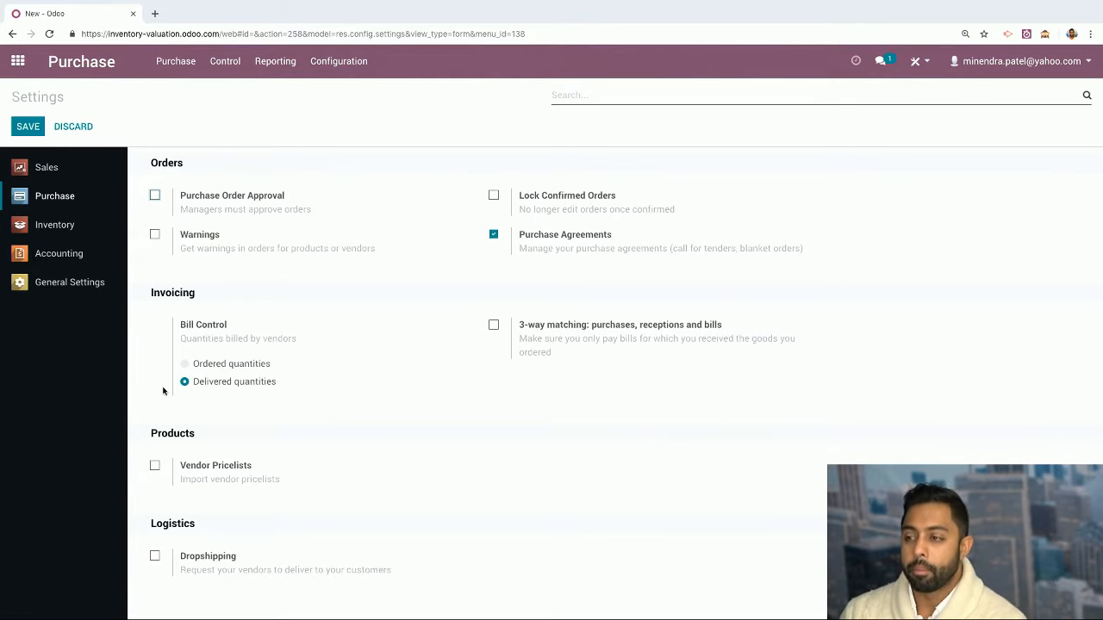
click(152, 466)
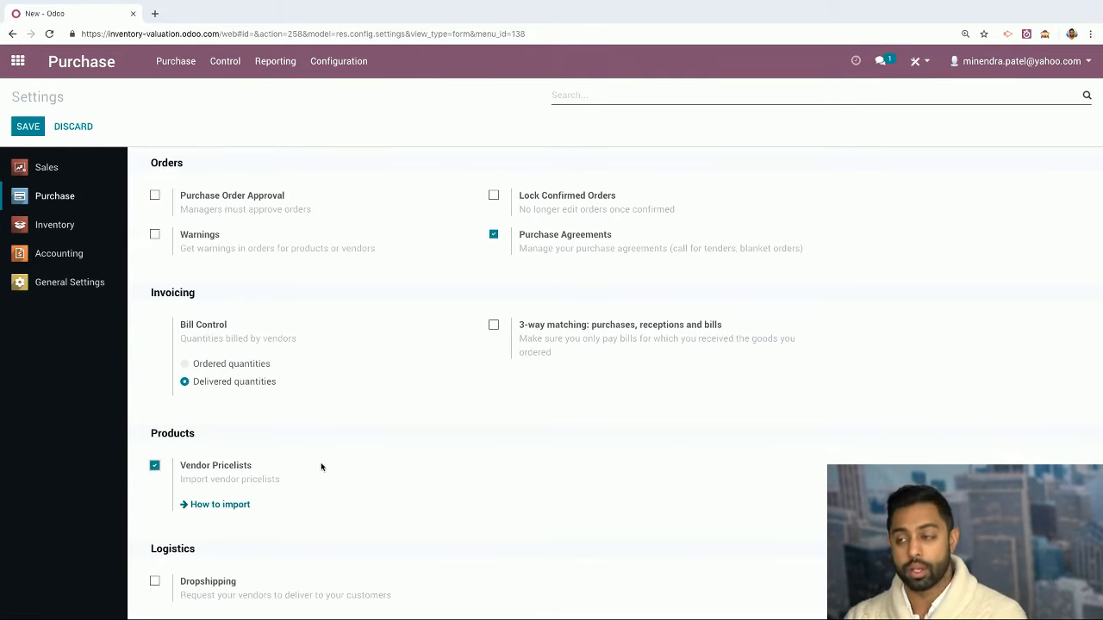
mouse_move(323, 463)
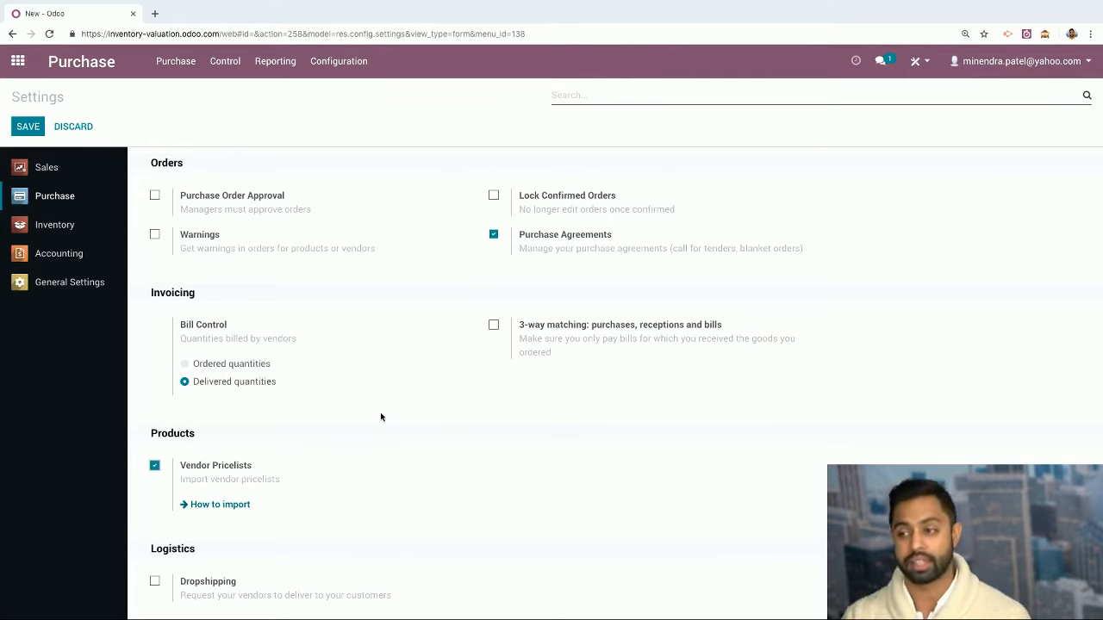
click(155, 583)
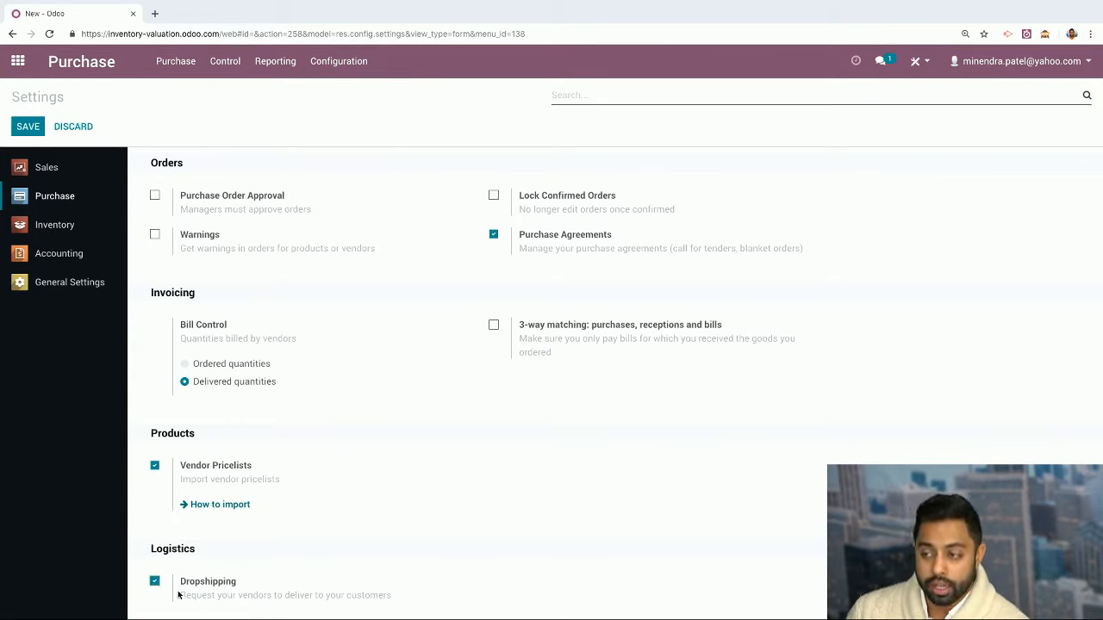
click(28, 128)
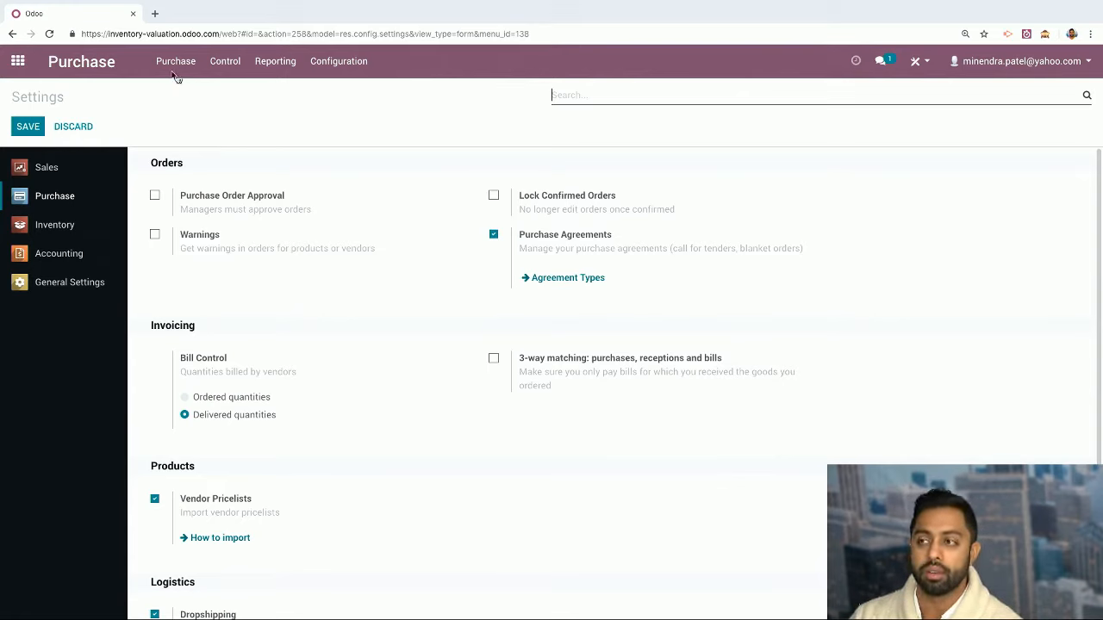
Return to Requests for Quotation and open the Purchase > Products catalogue
click(82, 60)
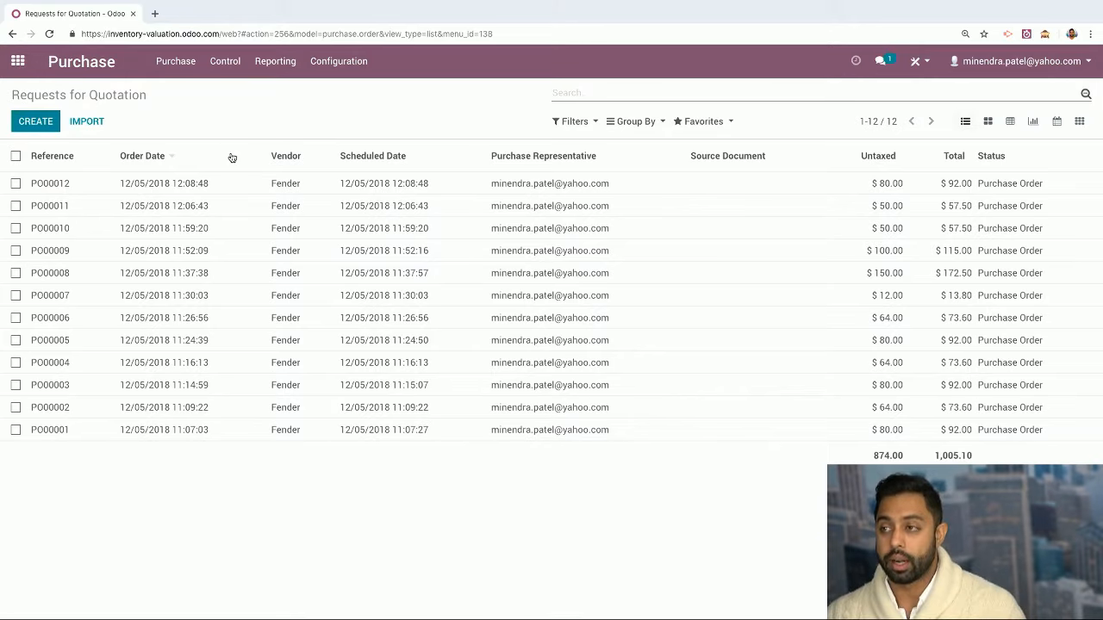
click(177, 61)
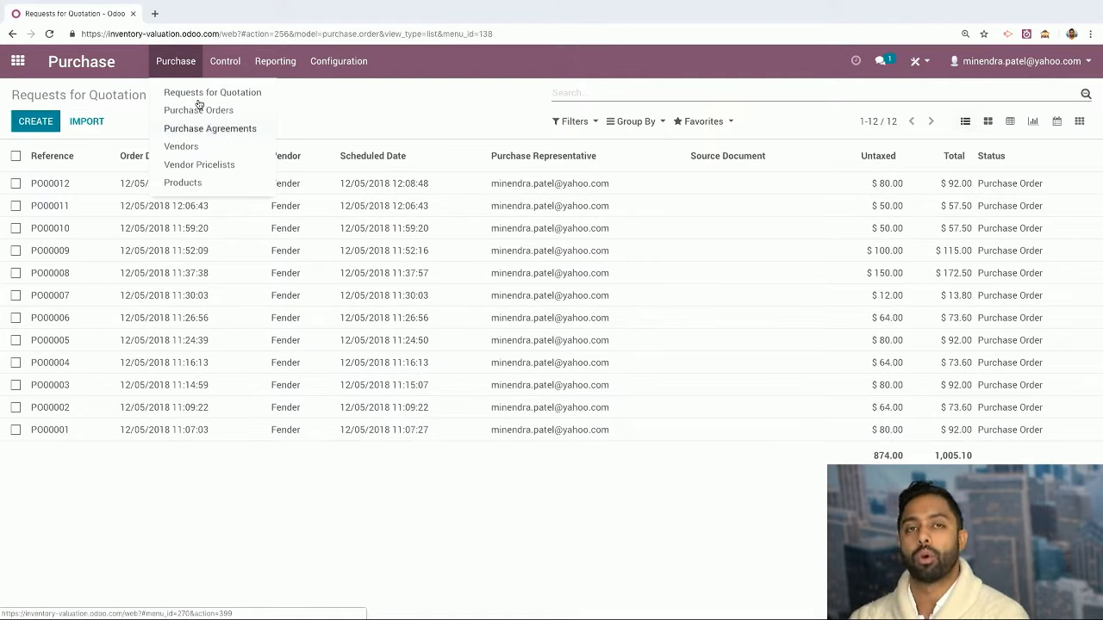
click(183, 182)
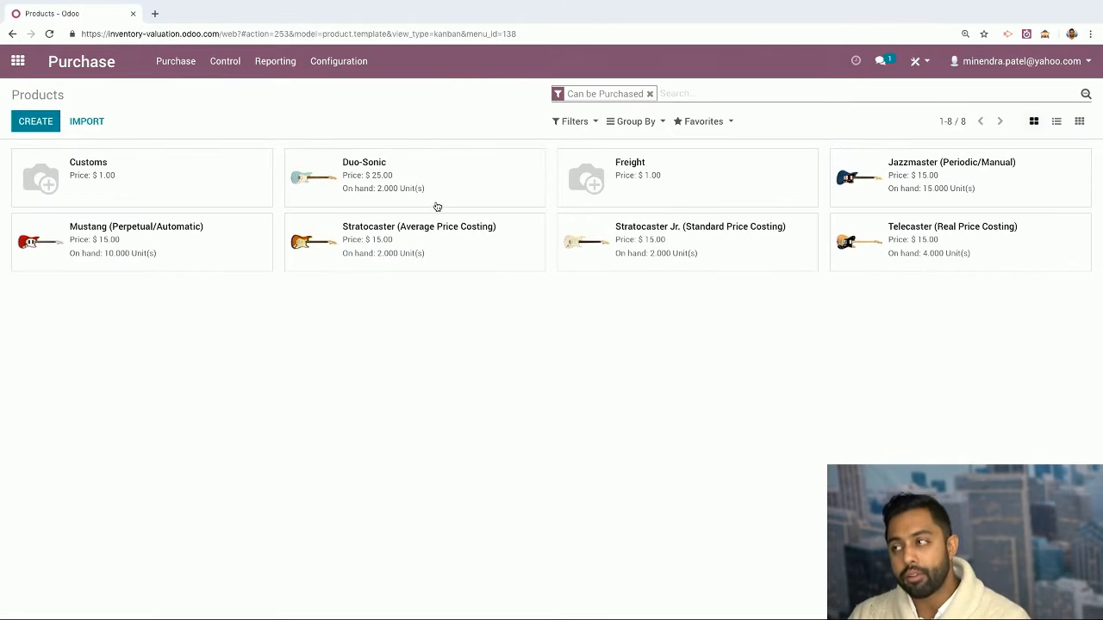
drag(436, 210, 825, 173)
click(352, 105)
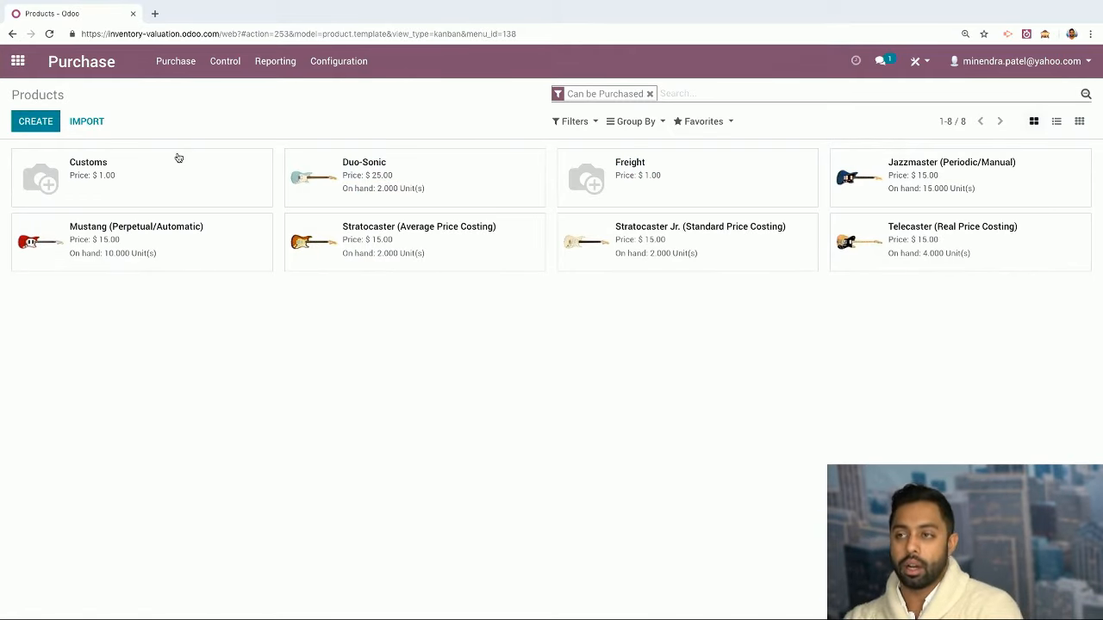
Create a product named 'New Product' with Can be Sold and Can be Purchased left ticked
click(52, 125)
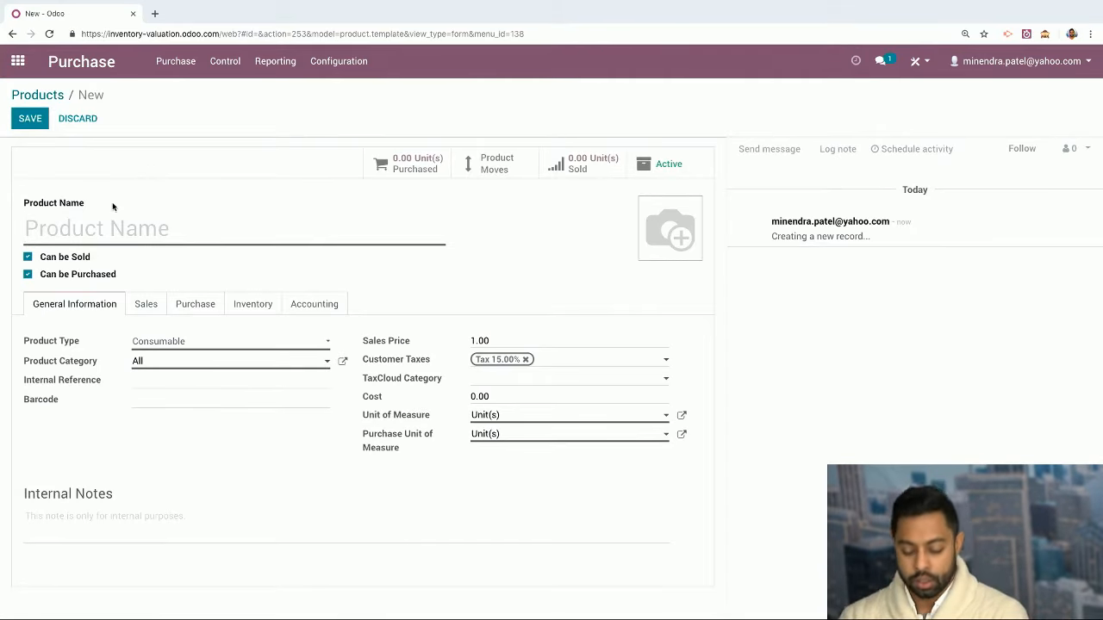
text(New Product)
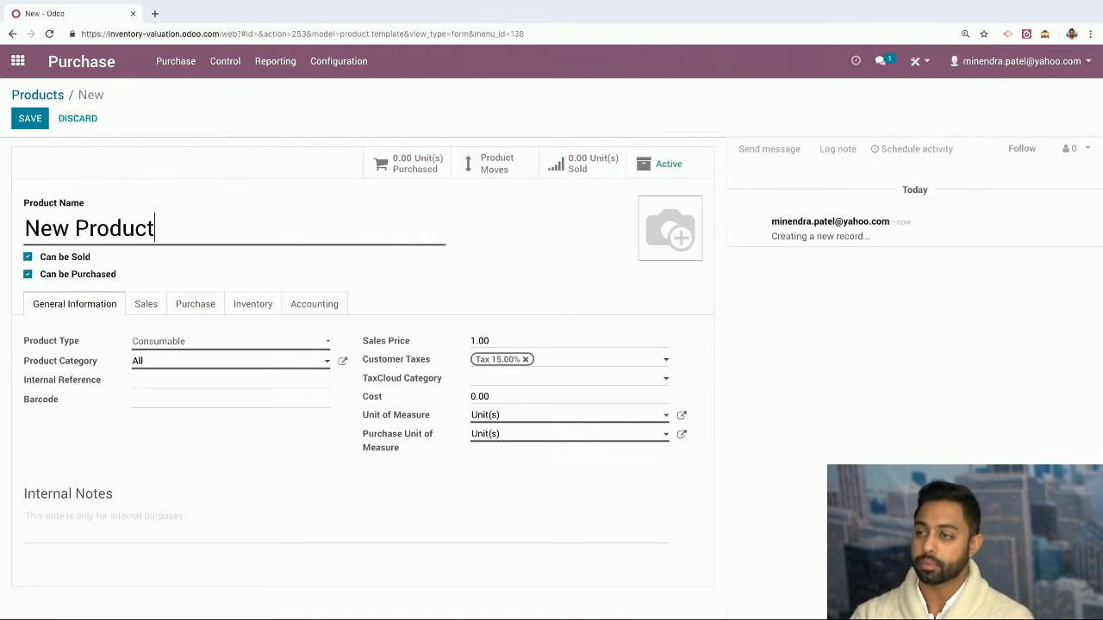
click(26, 261)
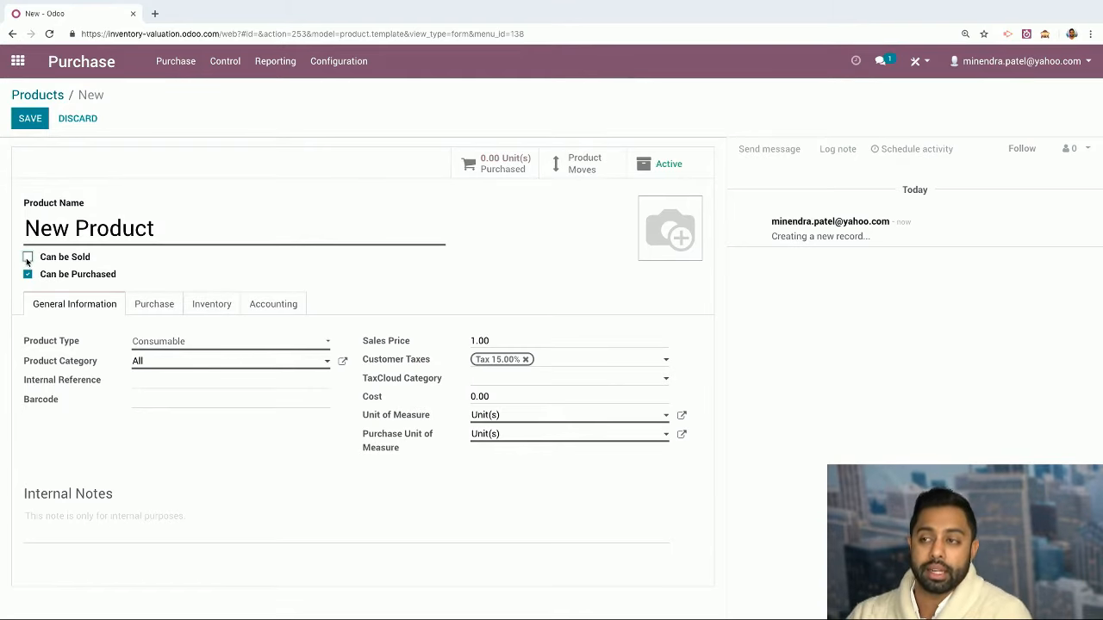
click(27, 259)
click(27, 258)
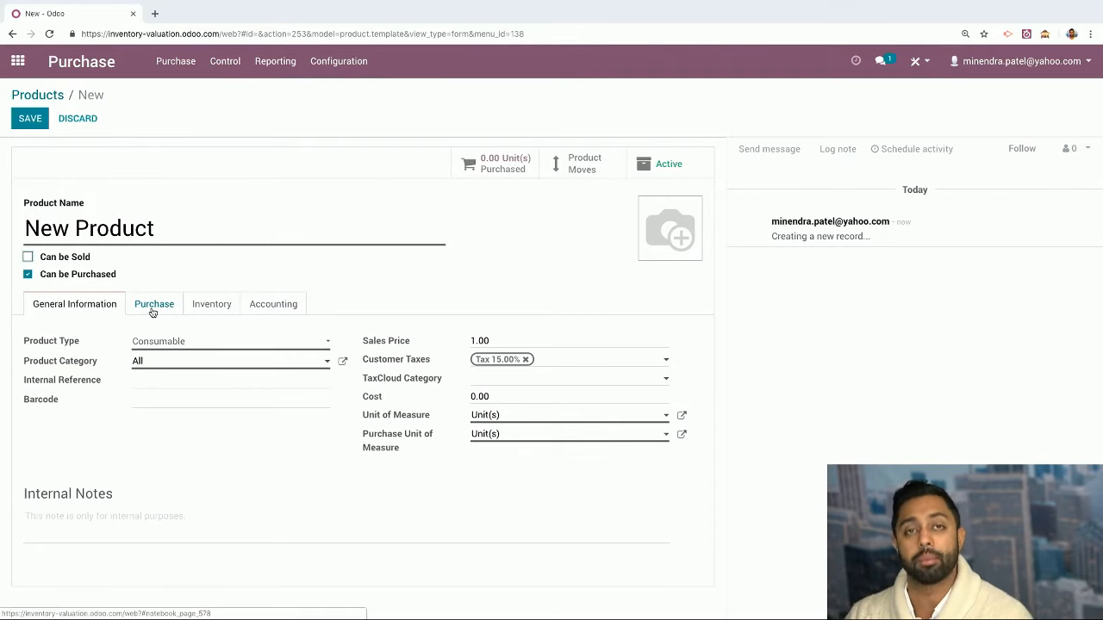
click(28, 257)
click(28, 274)
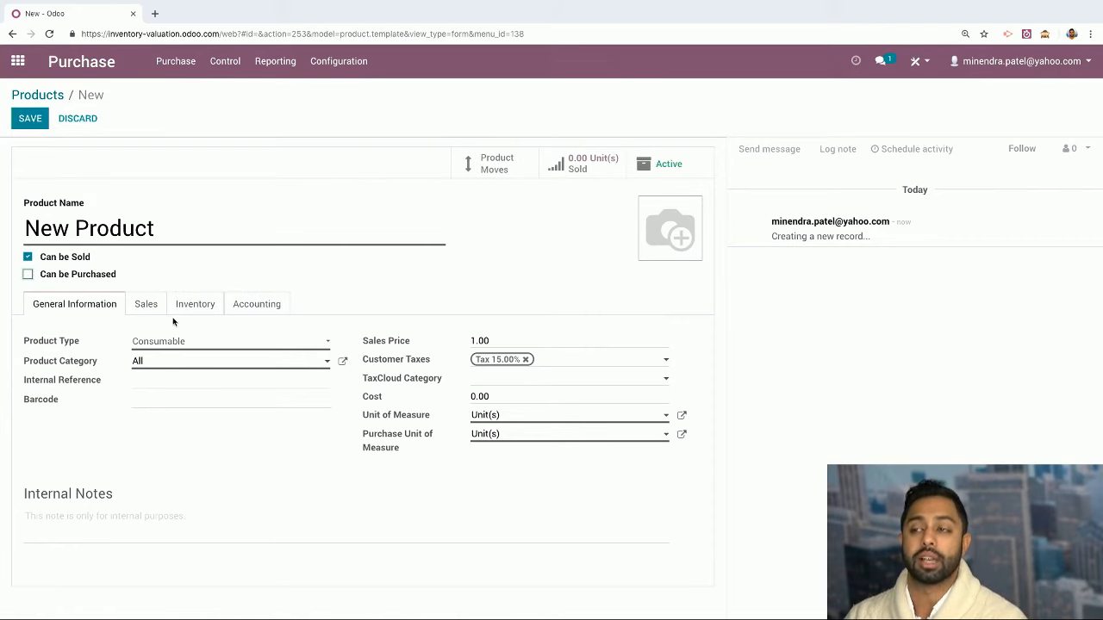
click(27, 276)
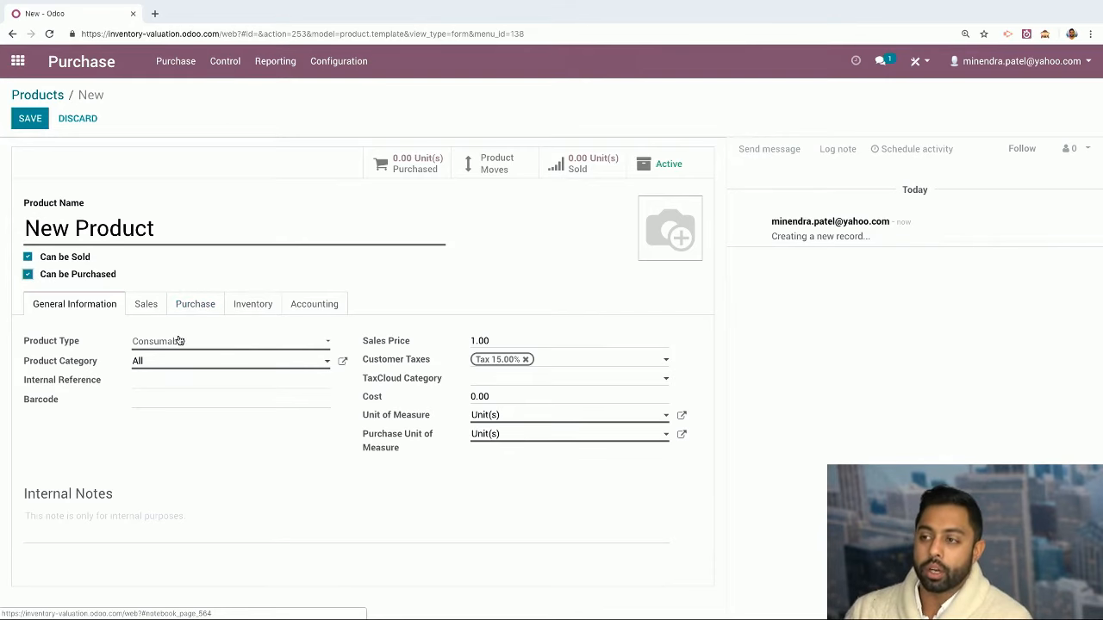
Make it a Storable Product with a sales price of 15 and show its Purchase tab
click(179, 340)
click(175, 368)
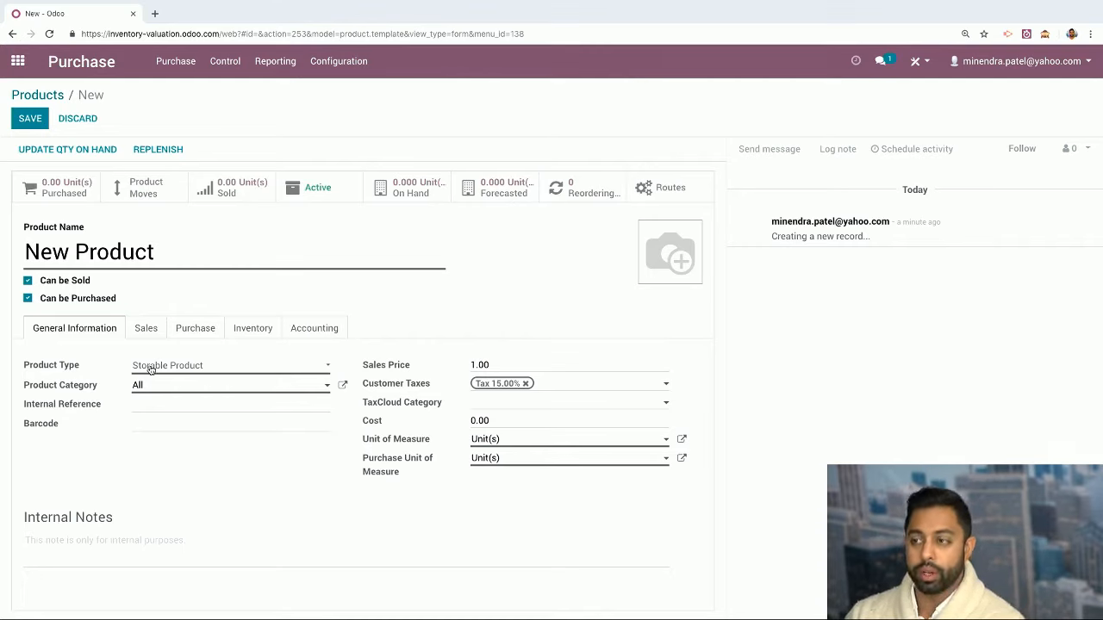
click(503, 363)
double_click(479, 363)
text(15)
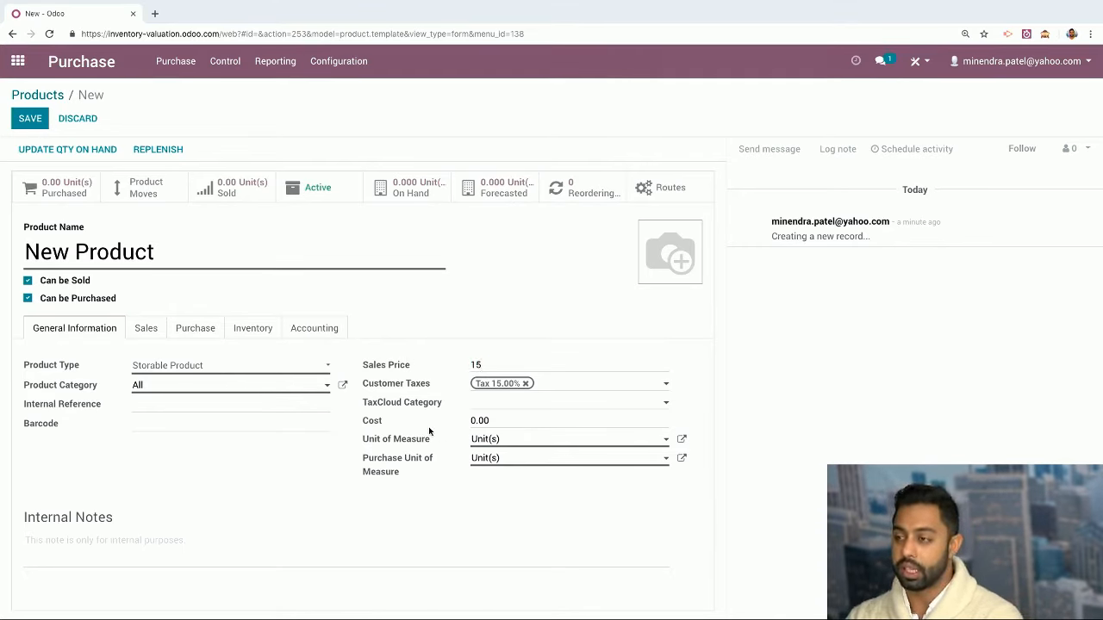
double_click(486, 420)
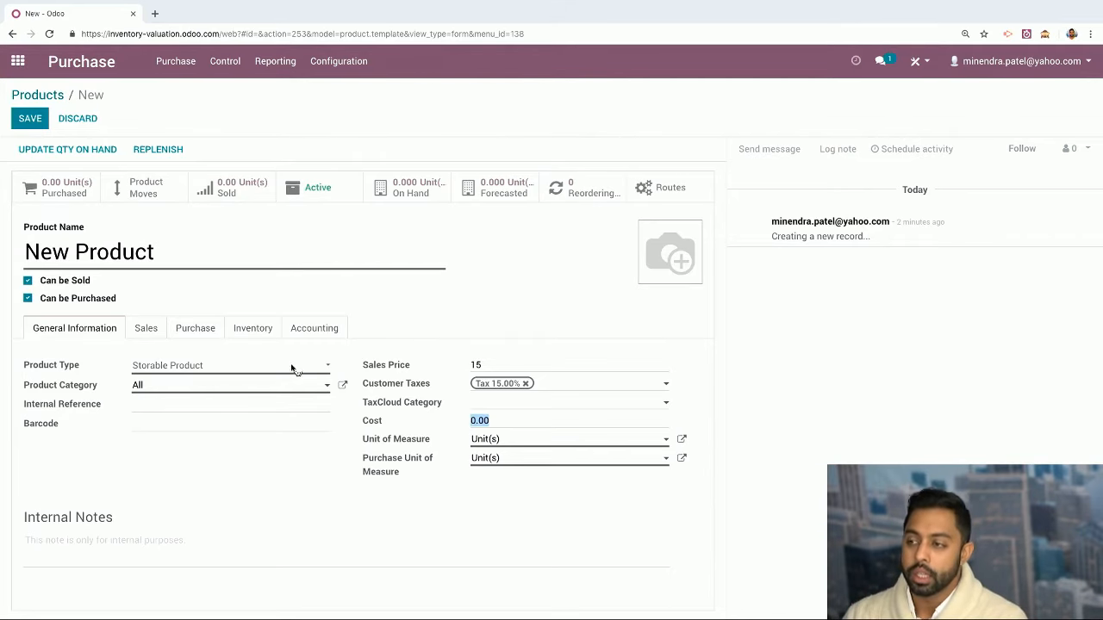
click(197, 332)
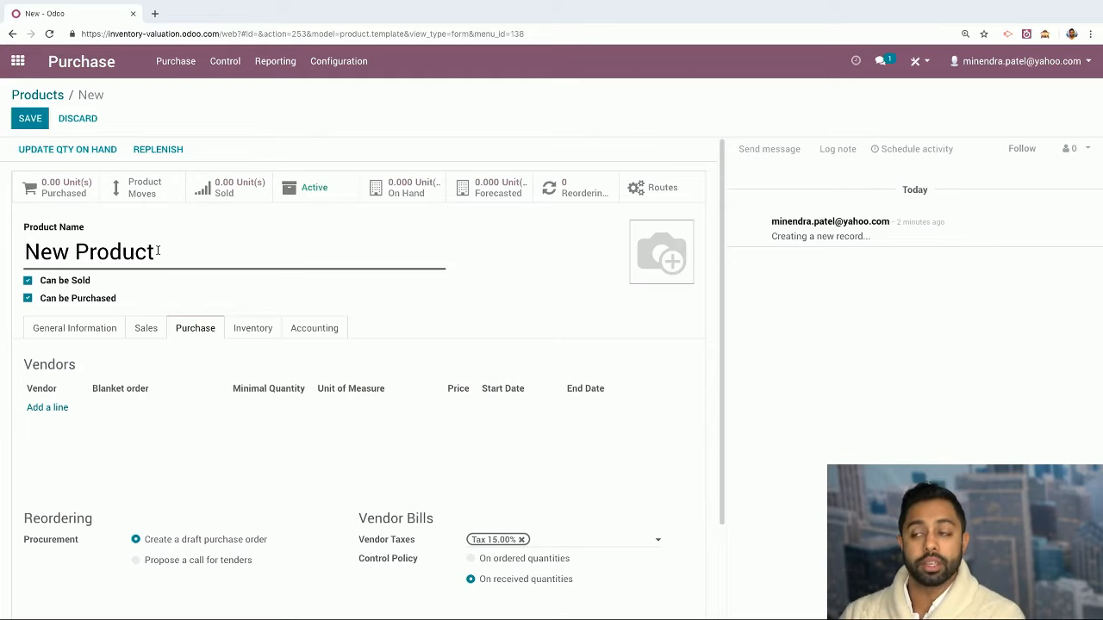
Add Fender as the product's vendor with a minimal quantity of 15
click(47, 407)
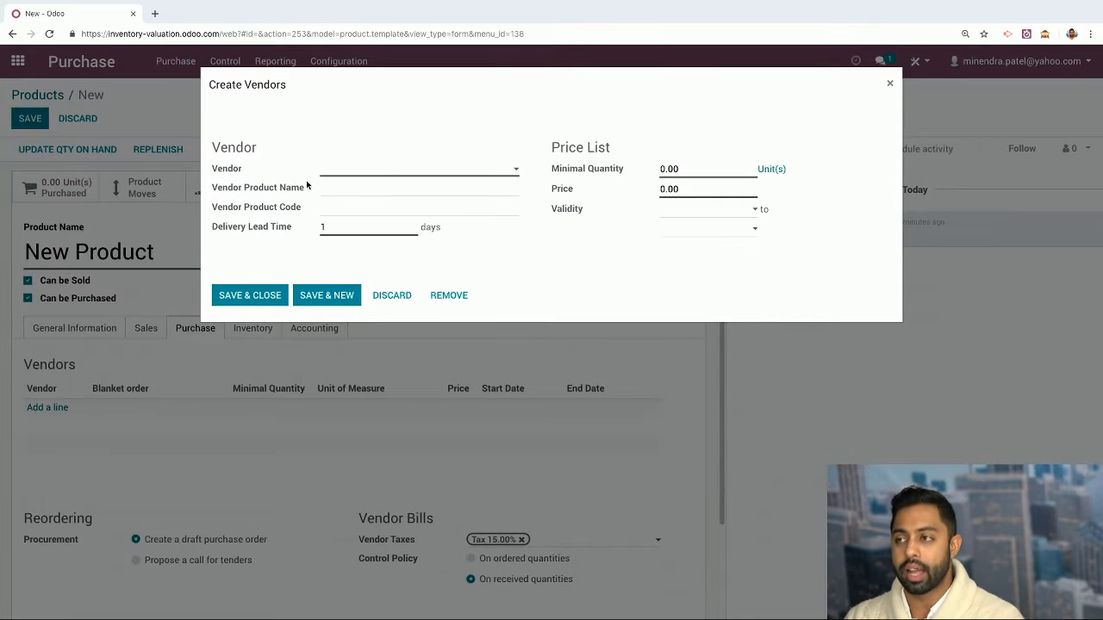
click(364, 173)
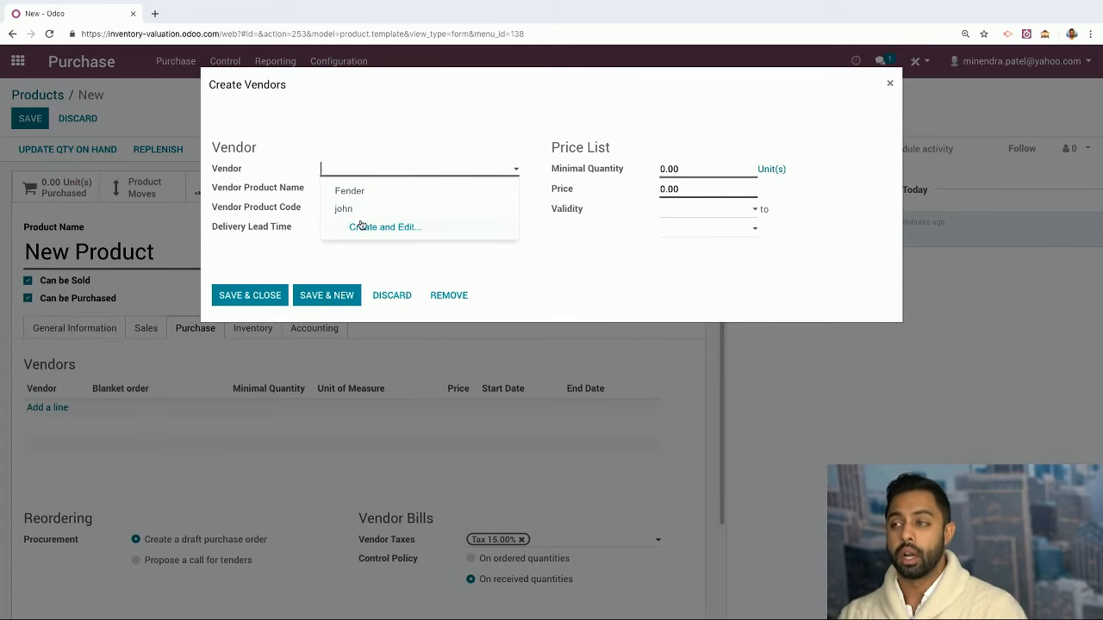
click(354, 191)
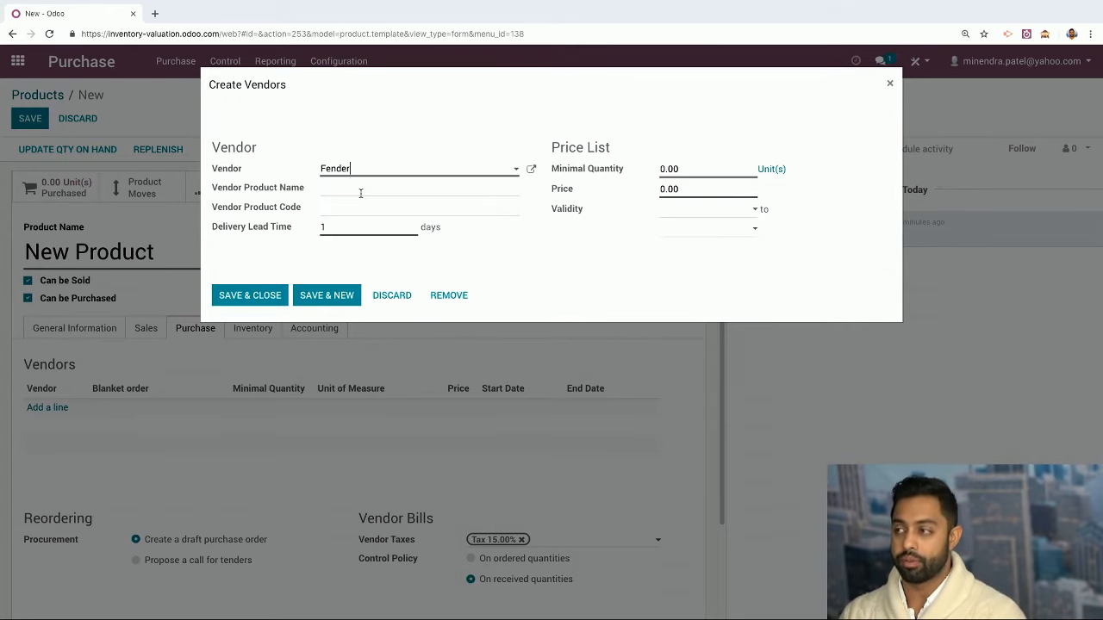
click(715, 173)
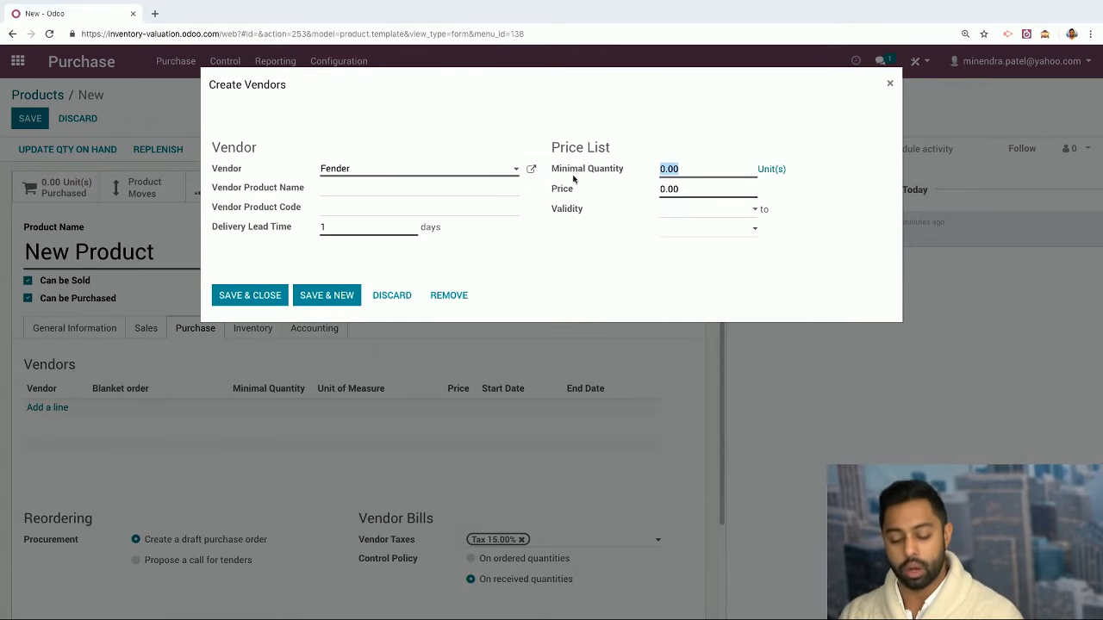
text(15)
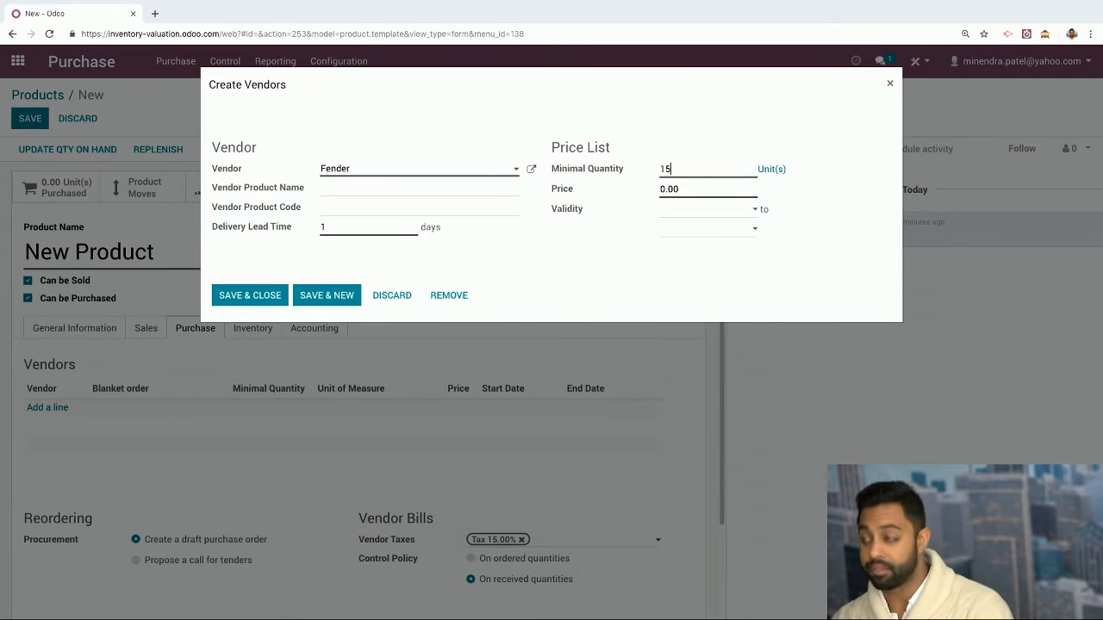
click(249, 295)
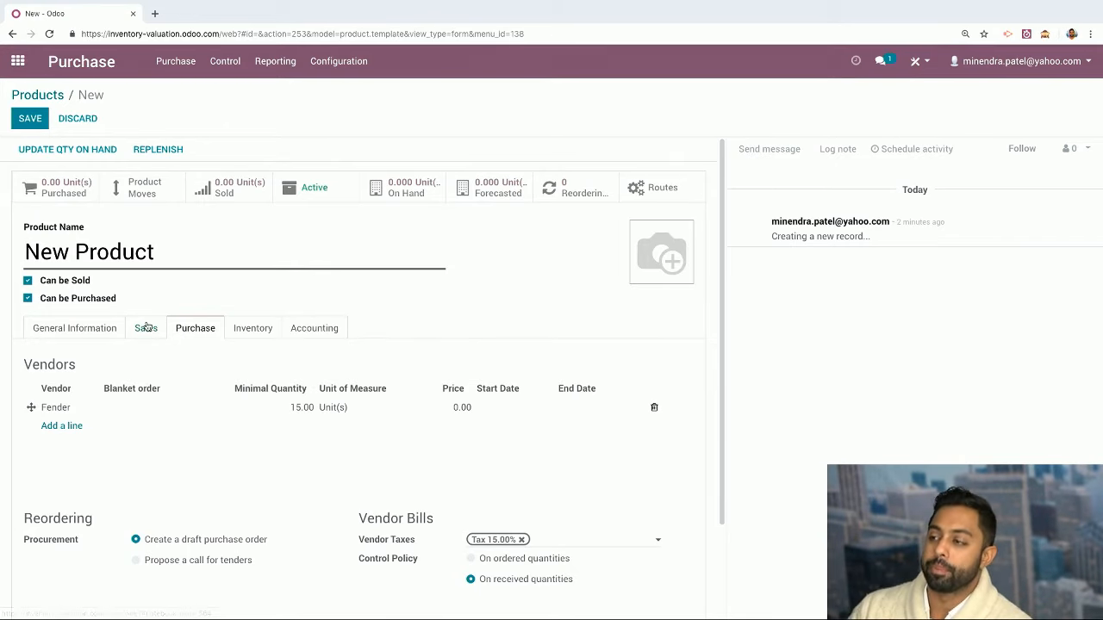
Change Fender's minimal quantity to 0 and save New Product
click(263, 414)
drag(689, 169, 544, 175)
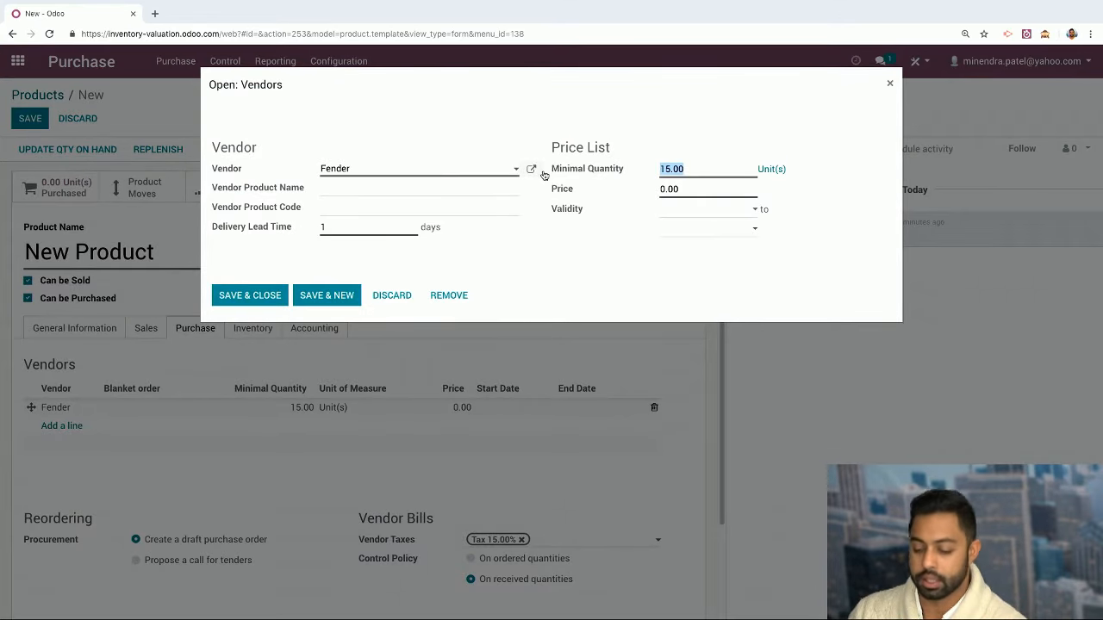
text(0)
click(260, 295)
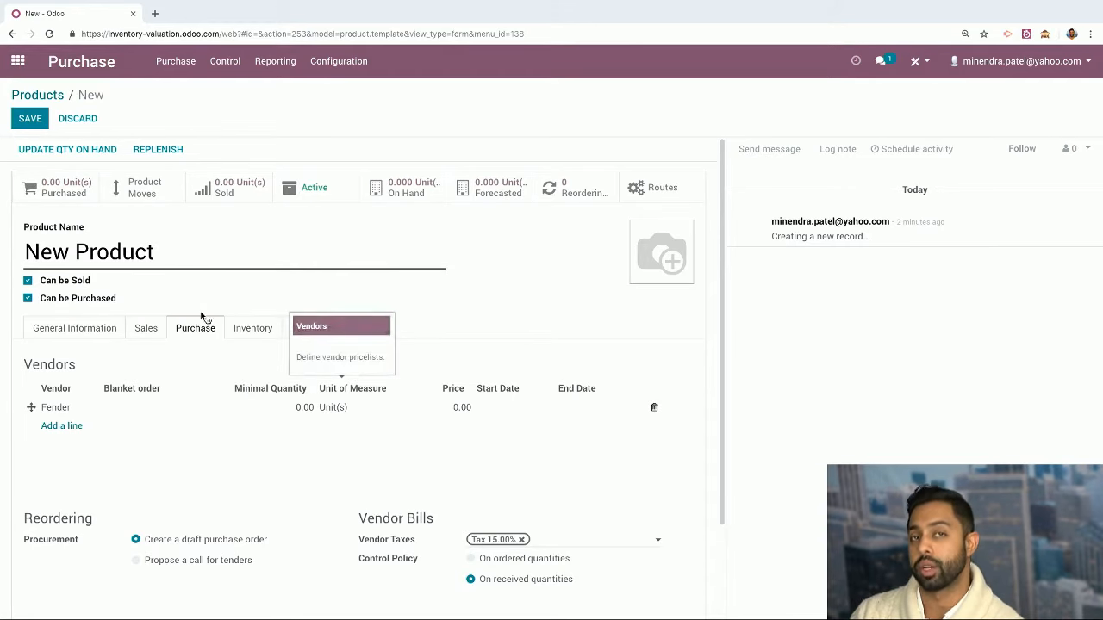
click(21, 118)
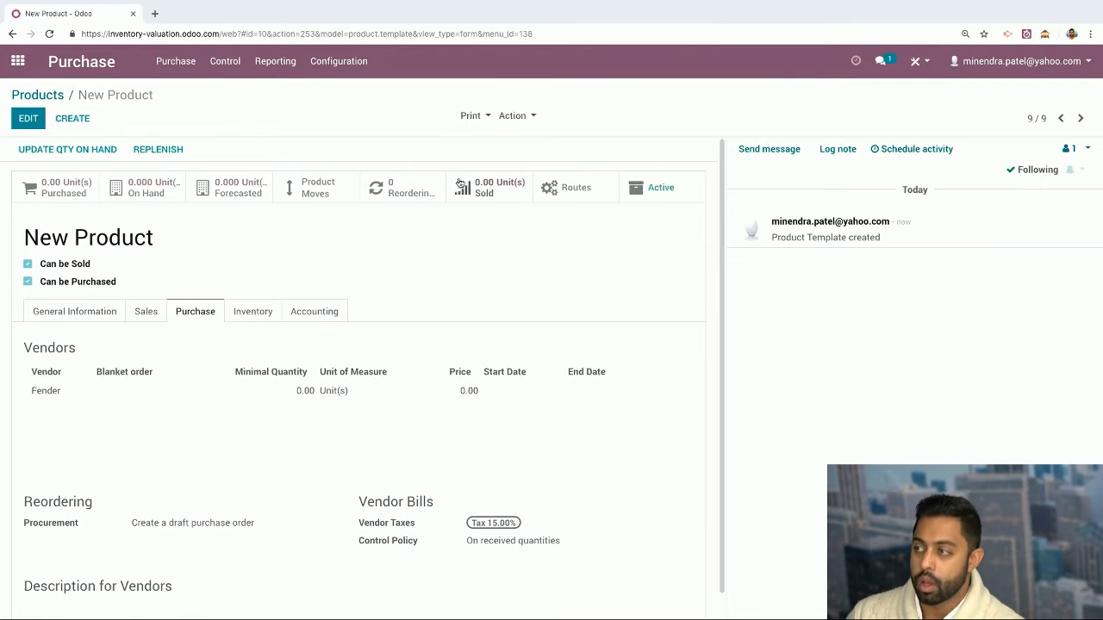
Open New Product's Reordering Rules list, which is empty
click(415, 189)
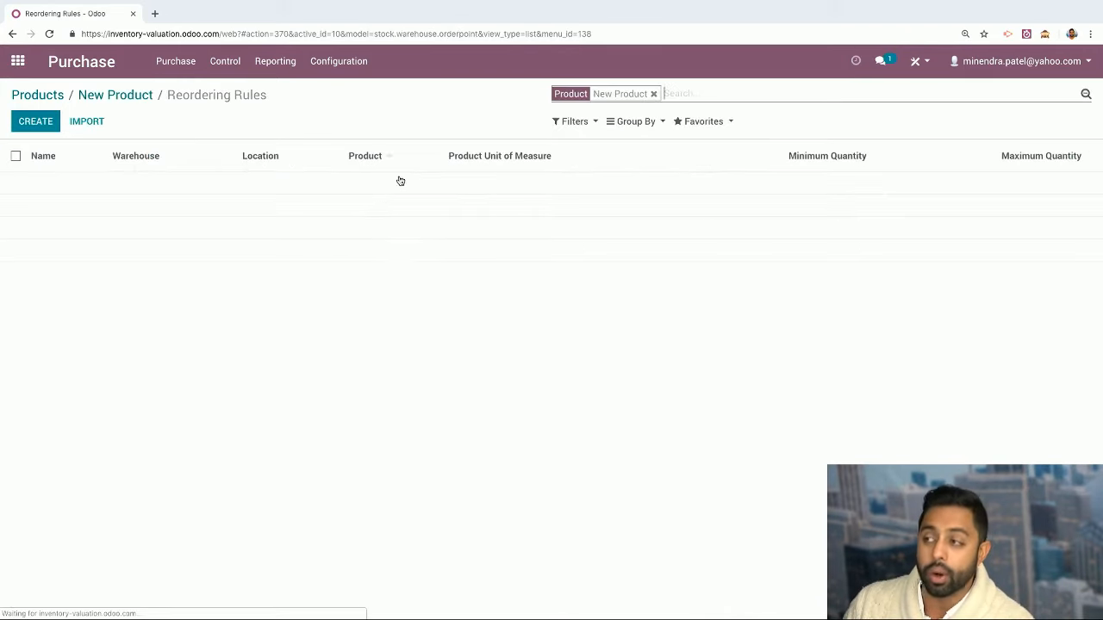
Start a new reordering rule named OP/00010 for New Product
click(35, 122)
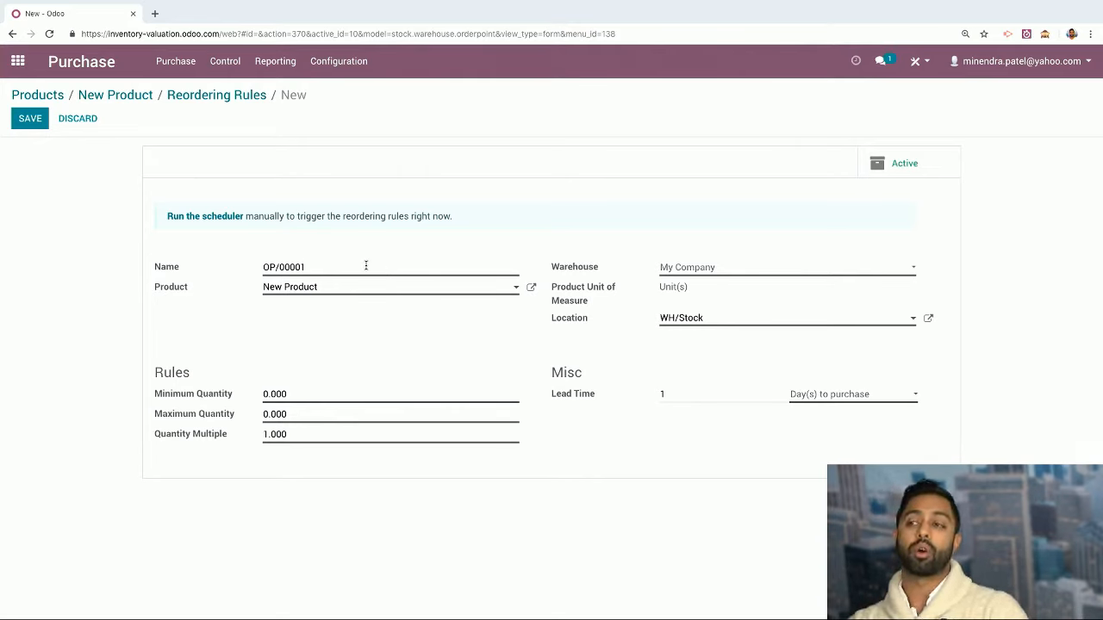
drag(366, 266, 63, 267)
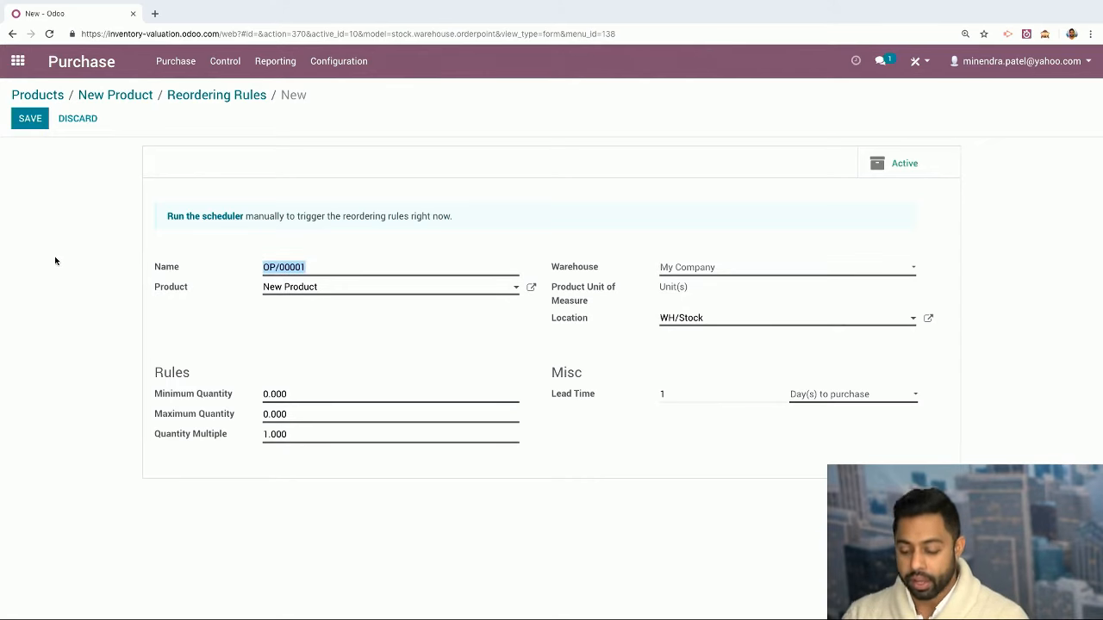
key(BackSpace)
click(30, 118)
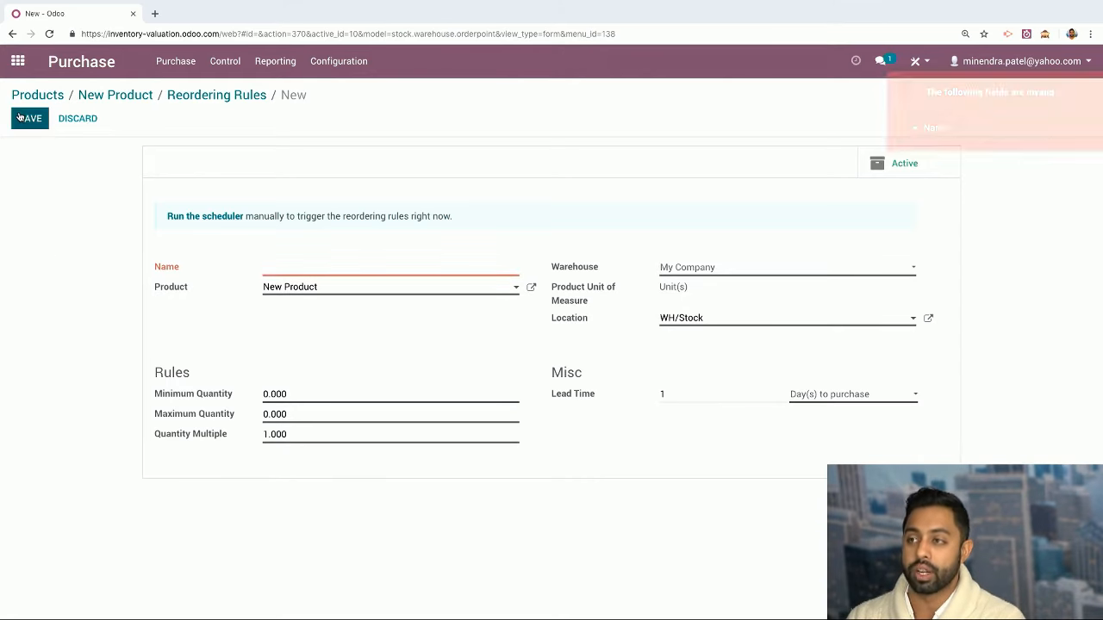
click(345, 265)
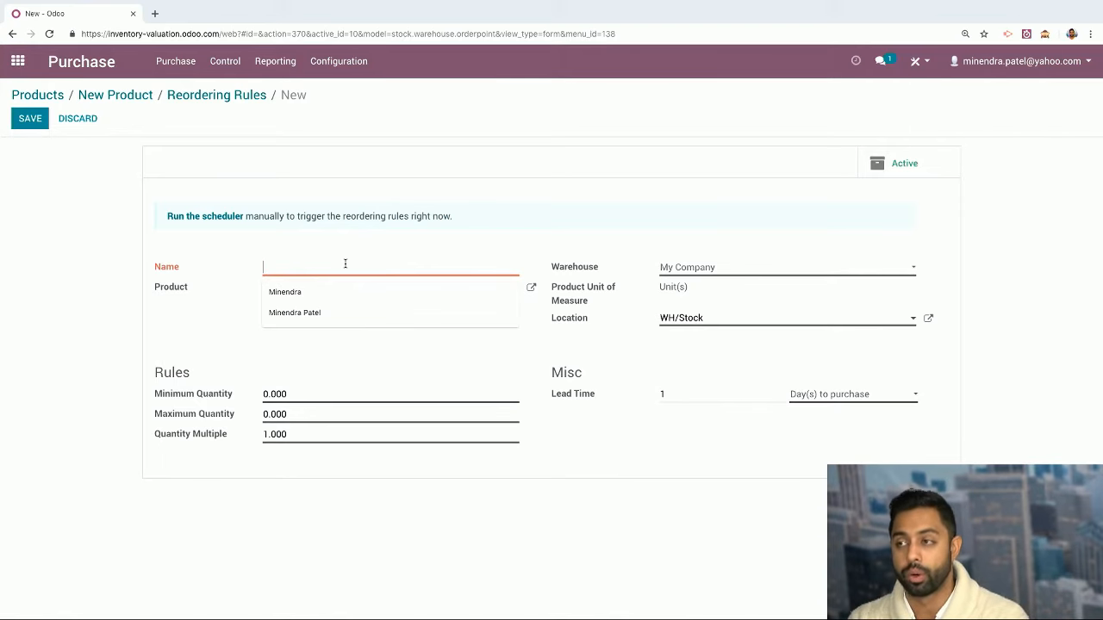
text(OP/0)
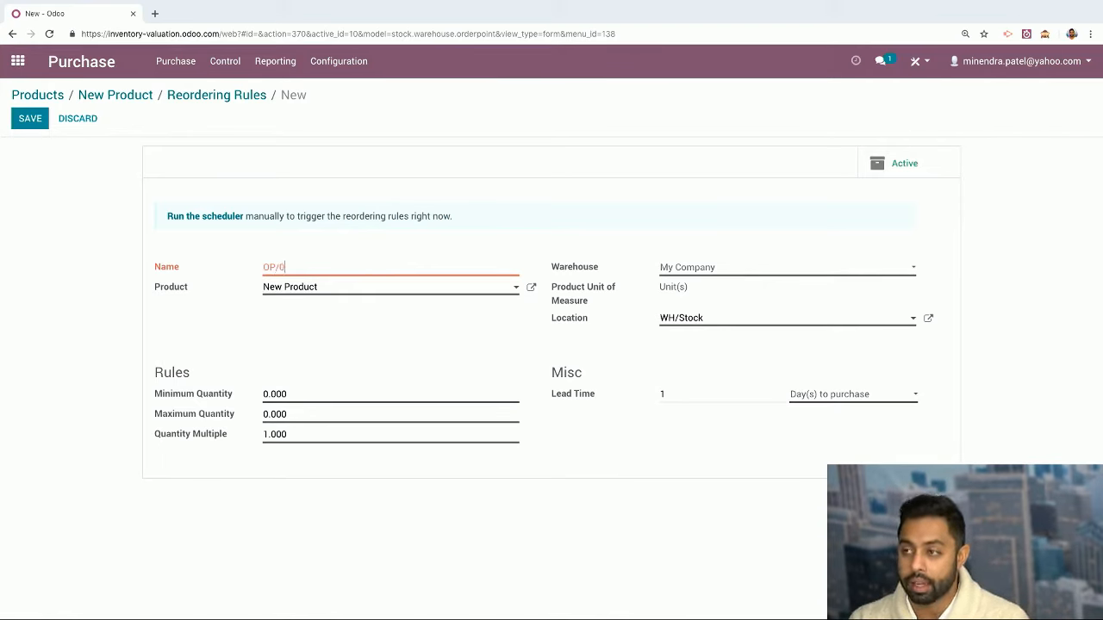
text(001)
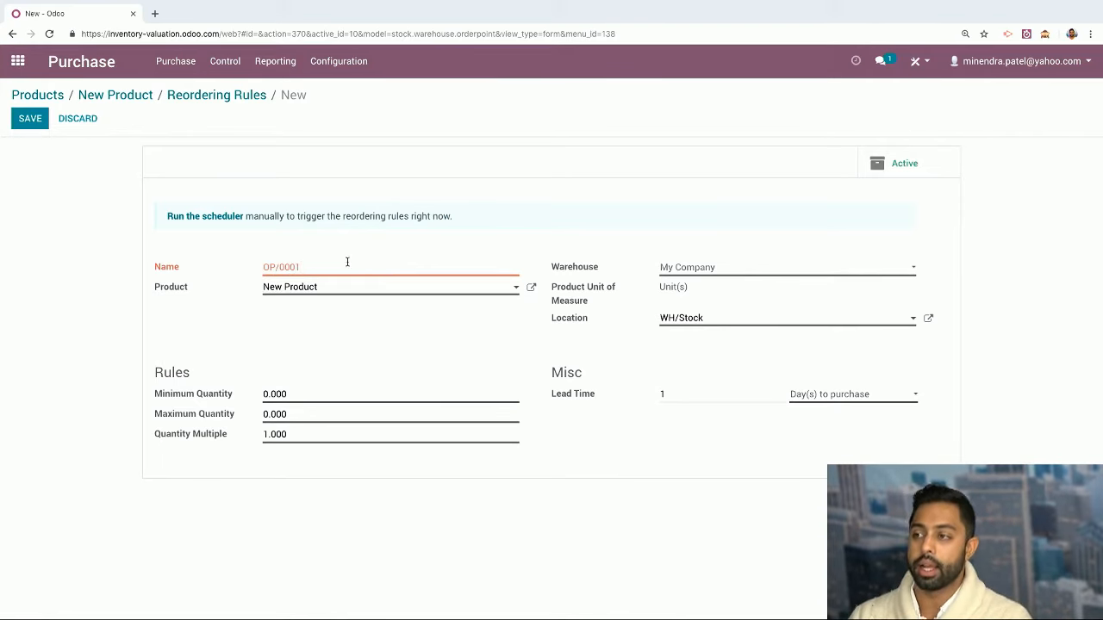
text(0)
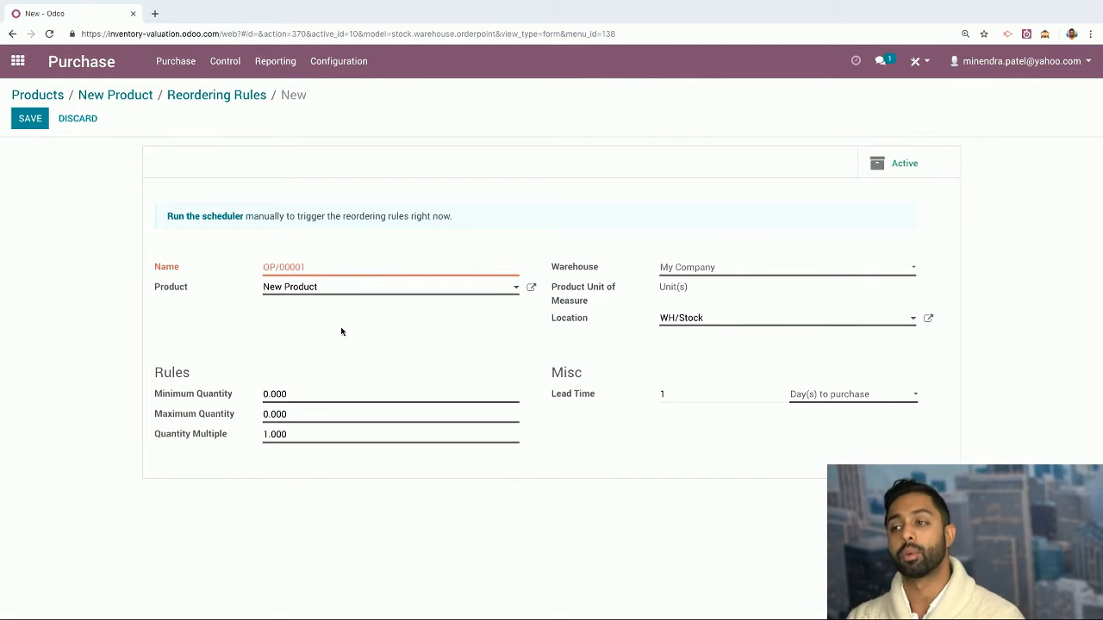
click(358, 294)
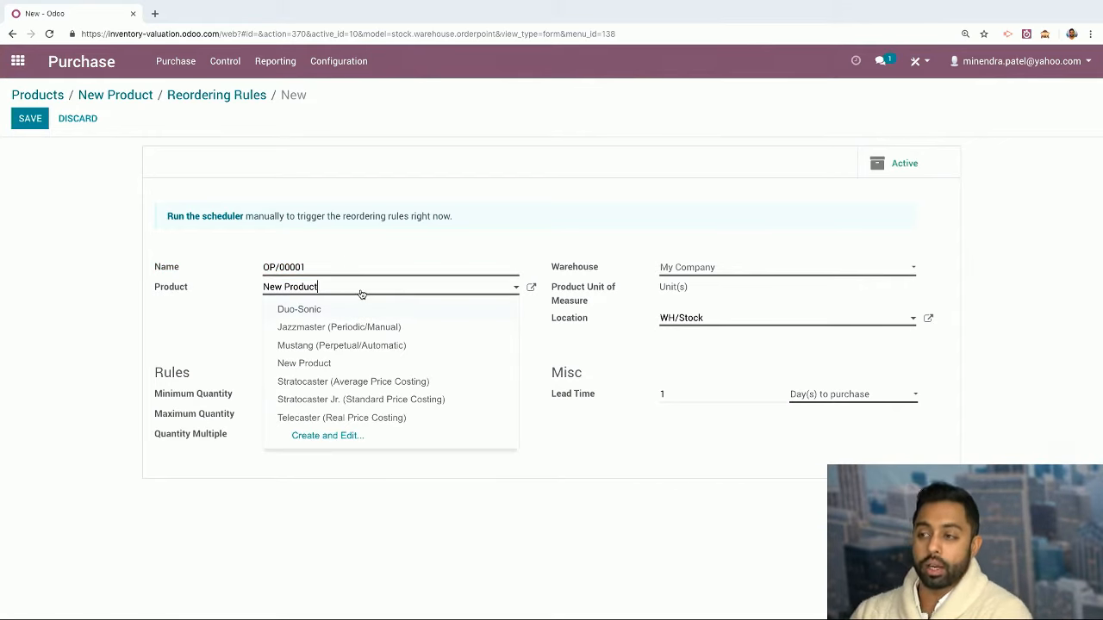
click(354, 296)
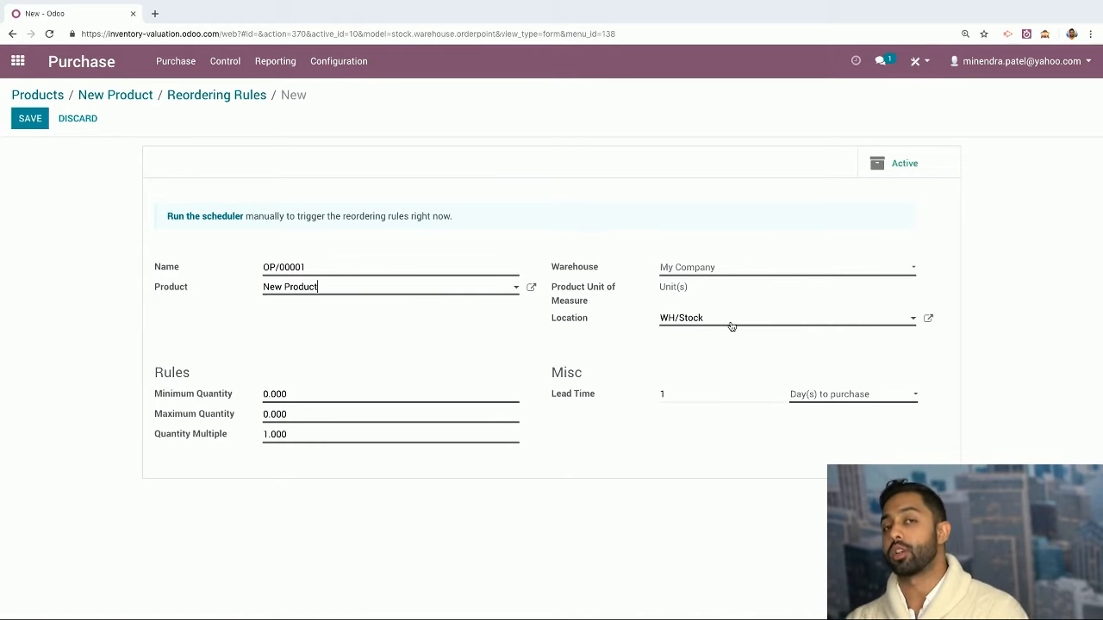
Set the rule's minimum to 15 and maximum to 30, save it, and return to the rules list
drag(291, 393, 263, 394)
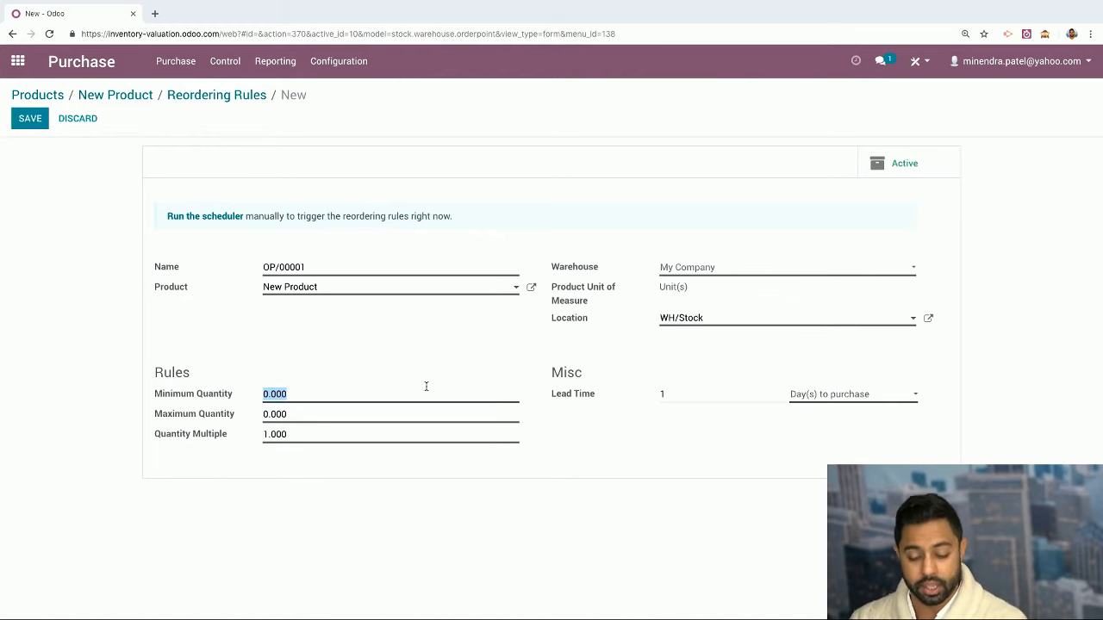
text(15)
drag(289, 415, 196, 418)
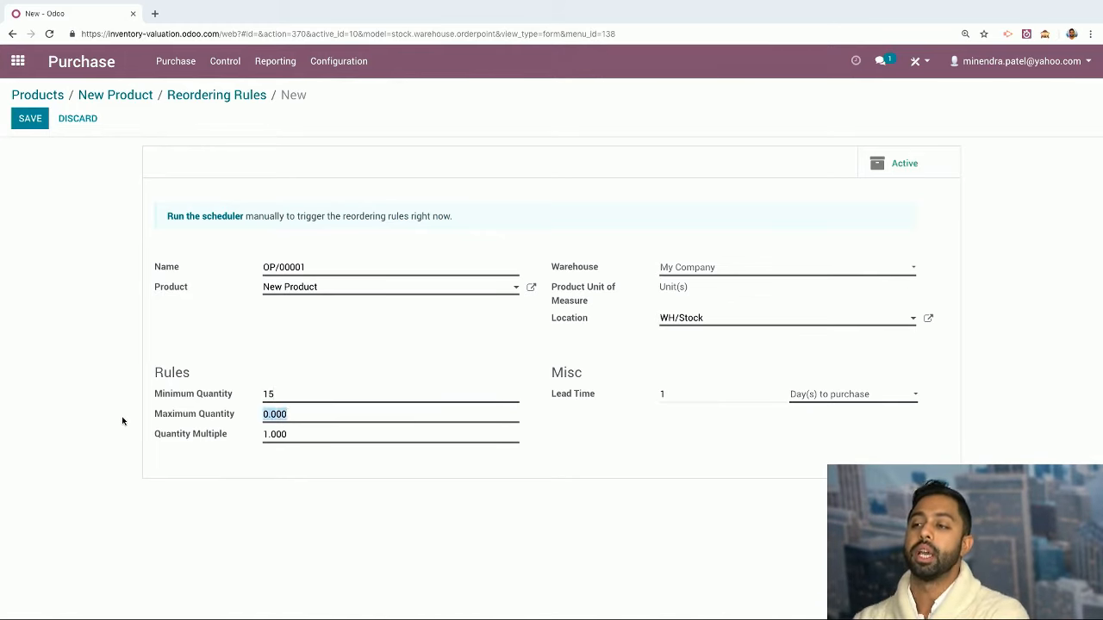
text(30)
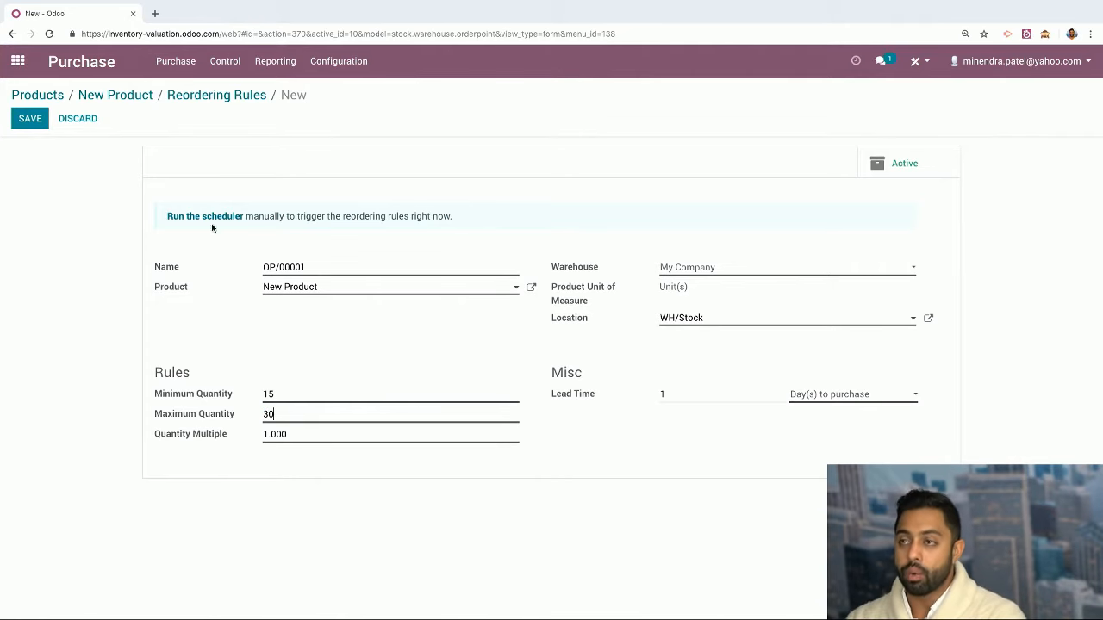
click(31, 118)
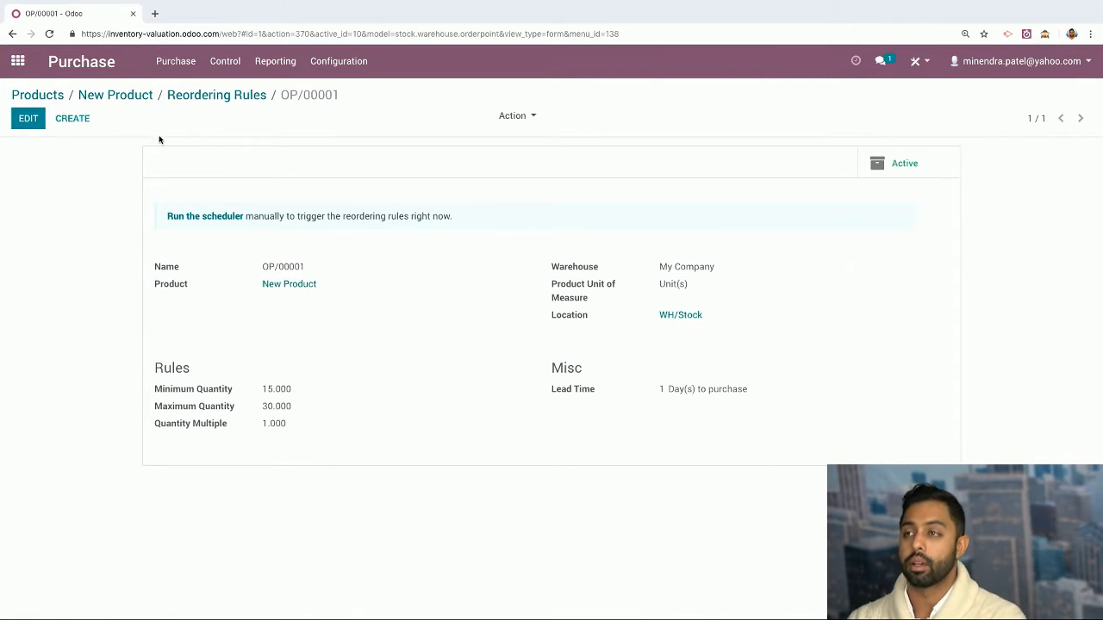
click(207, 95)
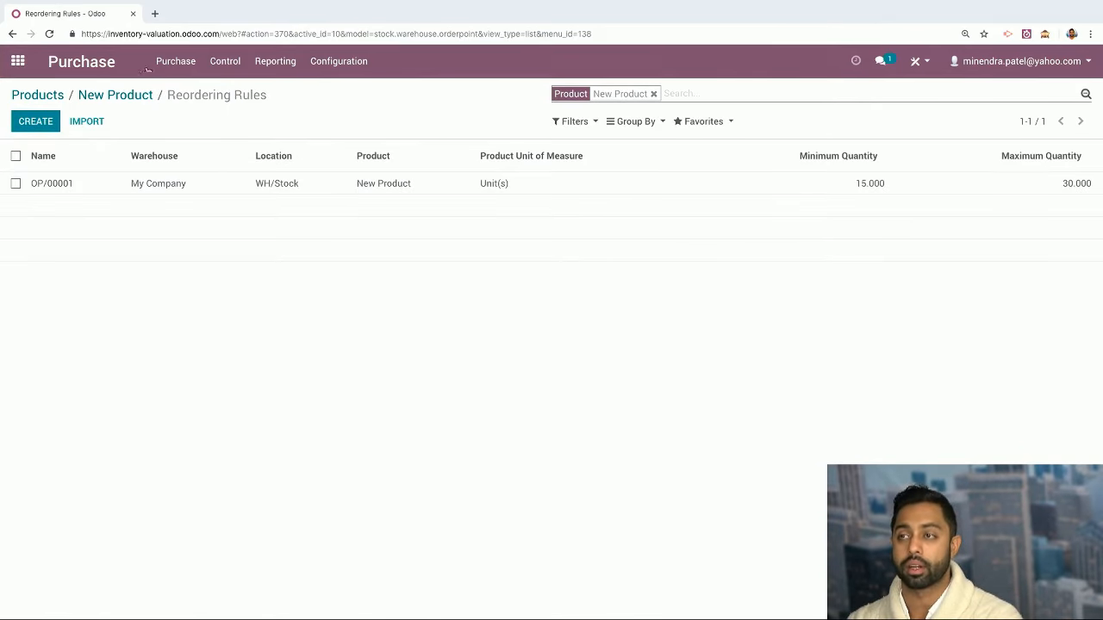
Clear the Can be Purchased filter, check New Product's 0 units on hand, and return to the product list
click(51, 98)
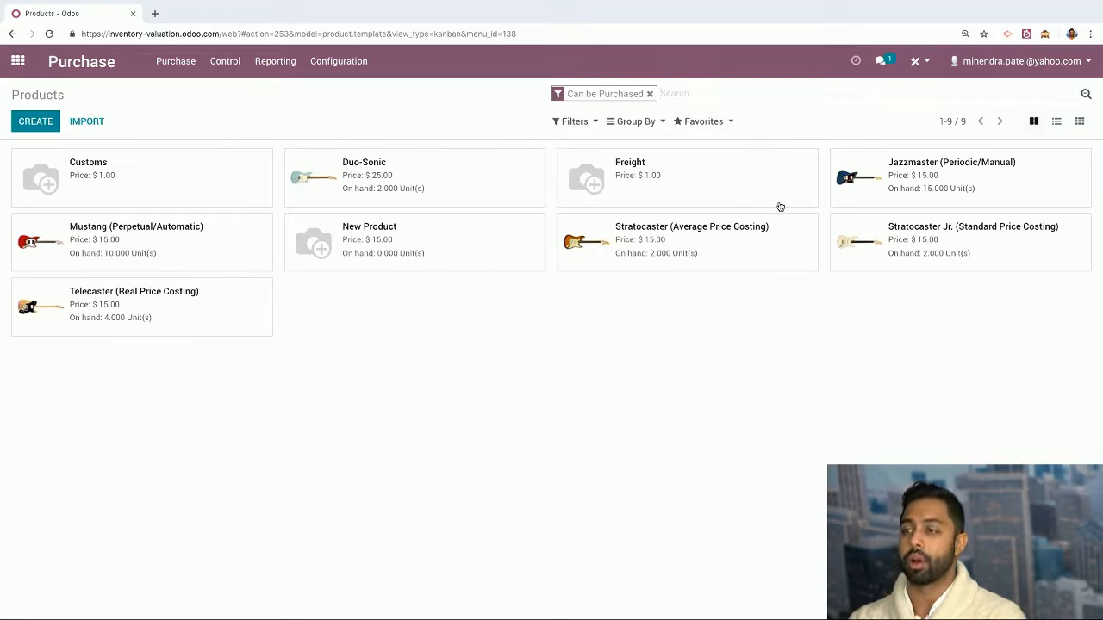
click(651, 94)
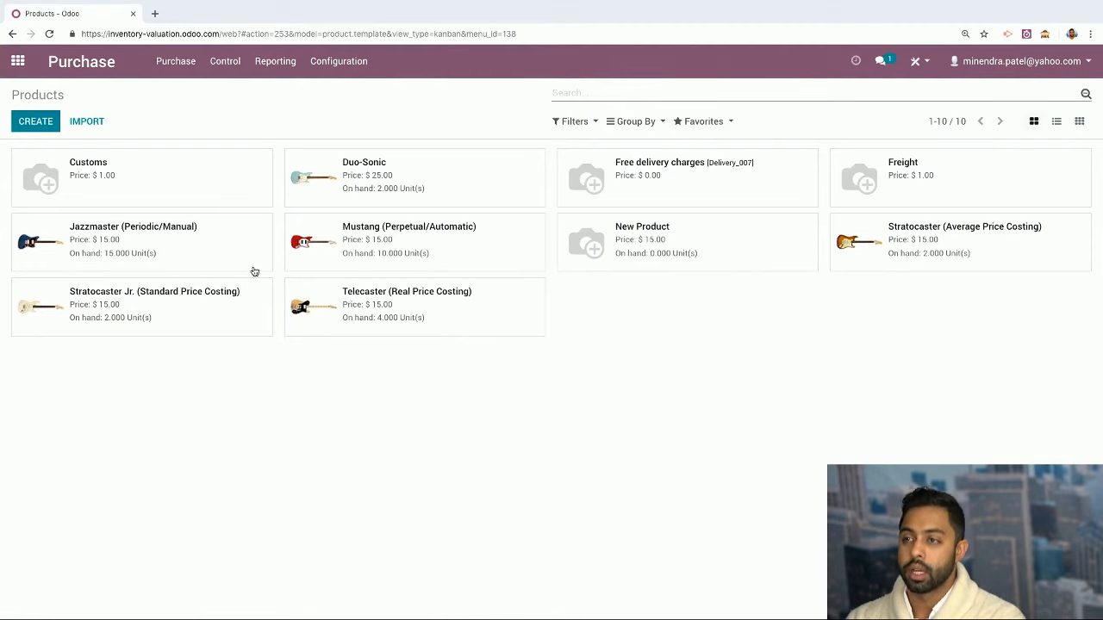
click(679, 258)
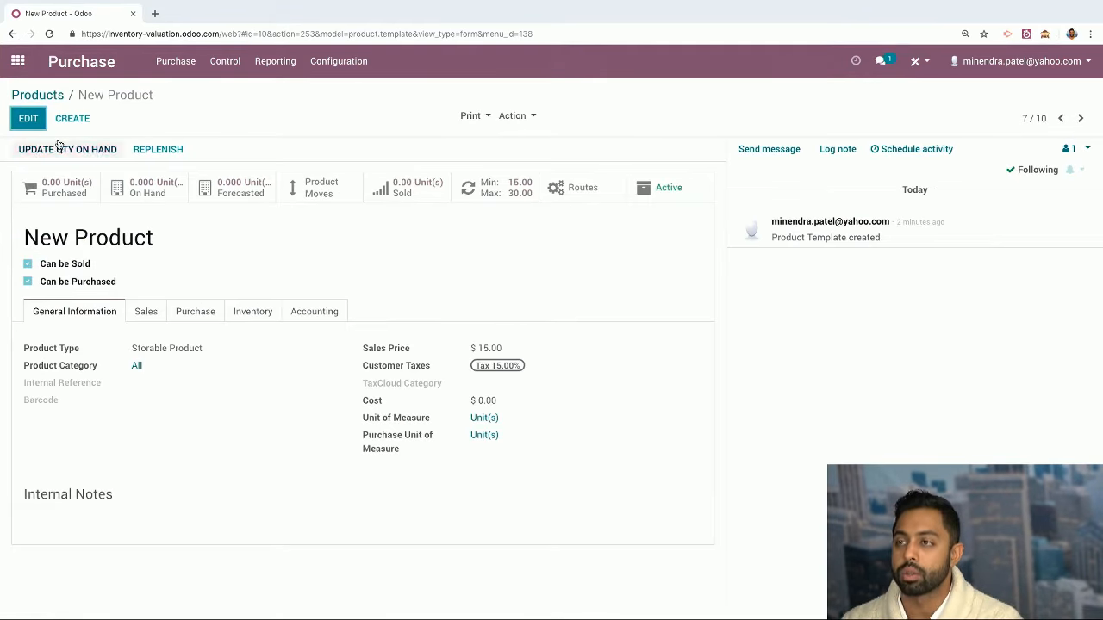
click(48, 95)
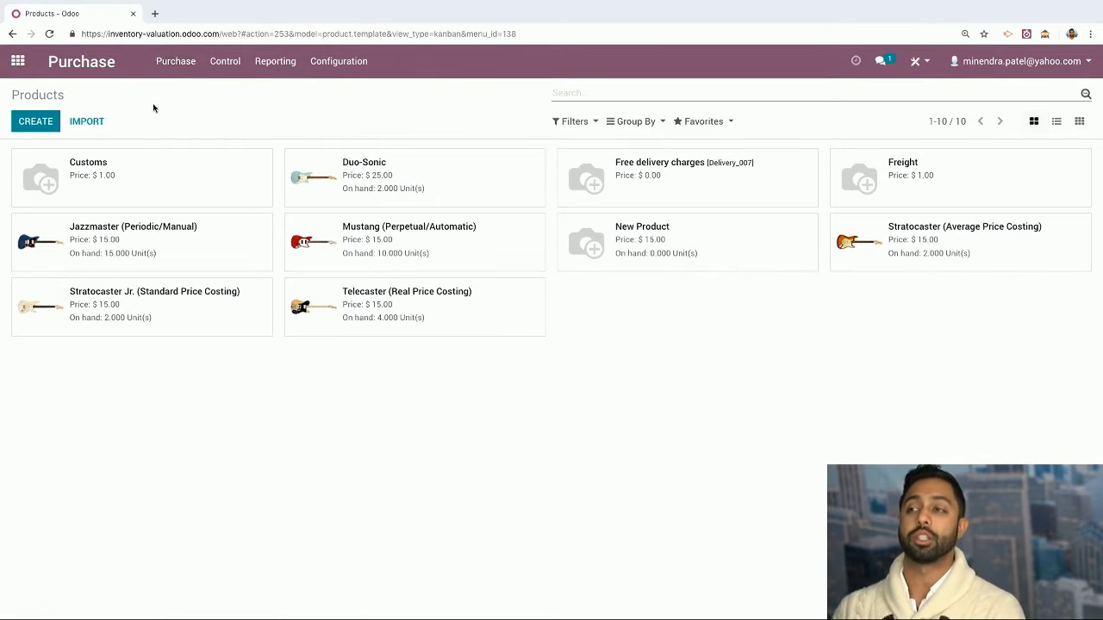
click(168, 73)
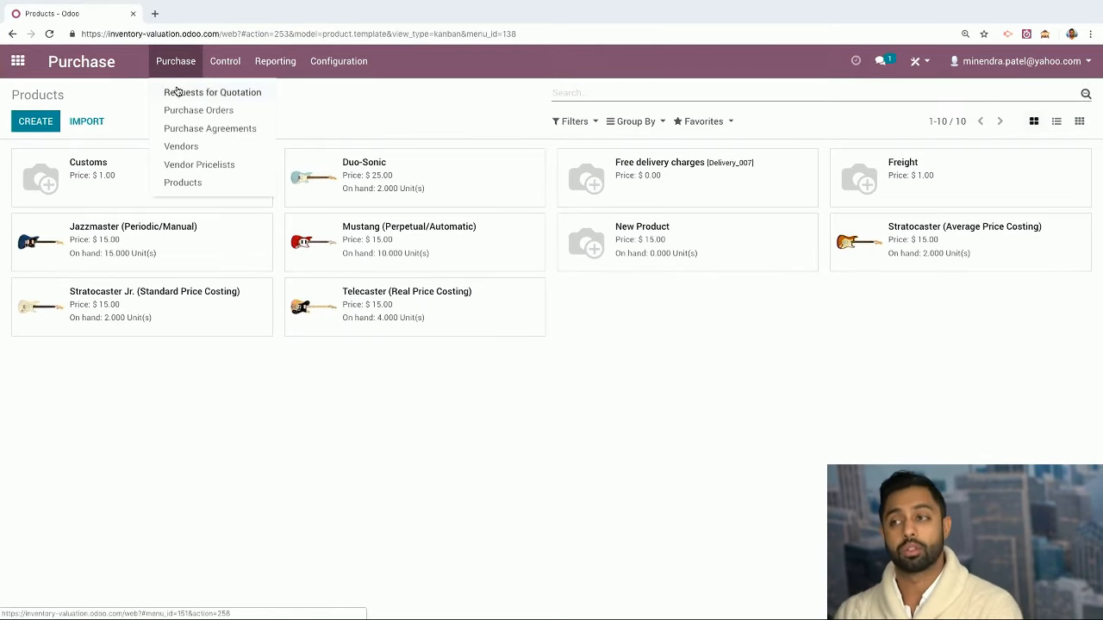
Start a new request for quotation with Fender as the vendor
click(180, 92)
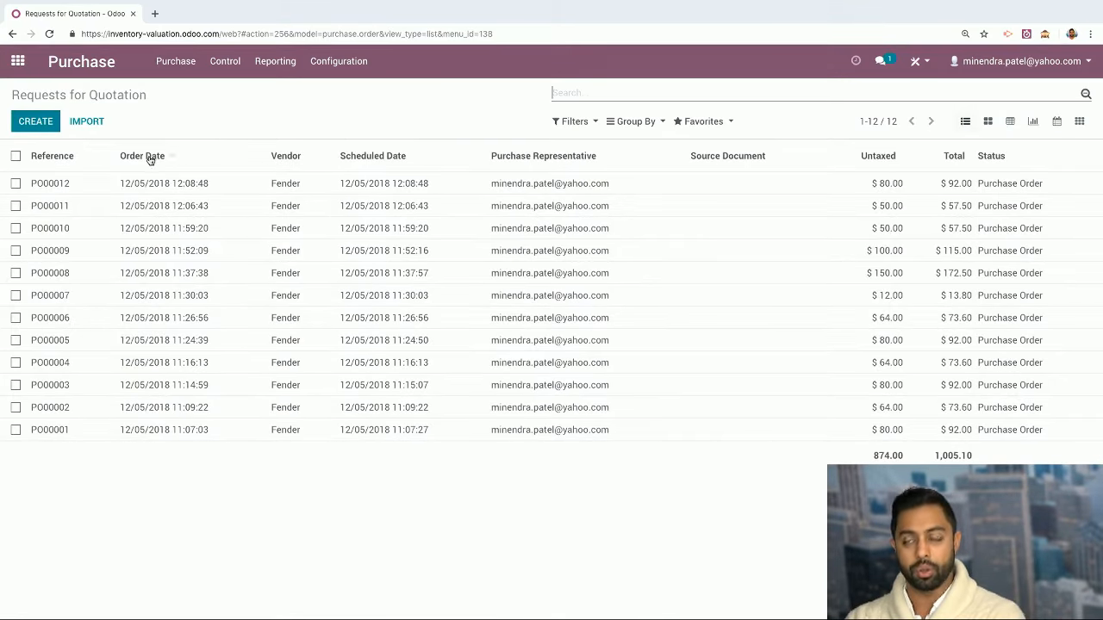
click(31, 124)
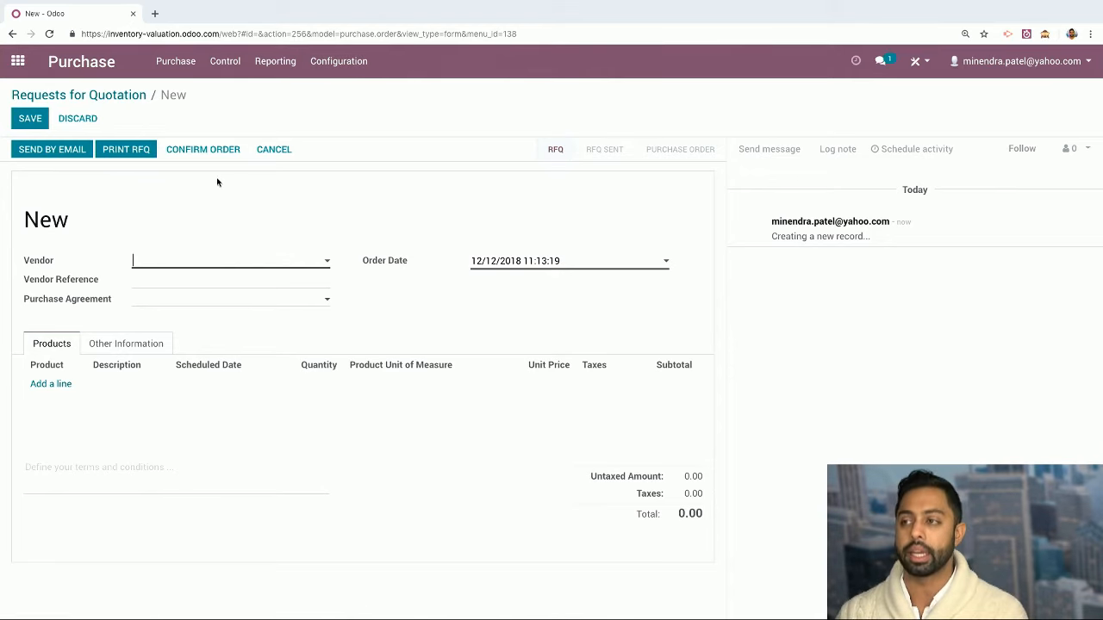
text(Fender)
click(205, 282)
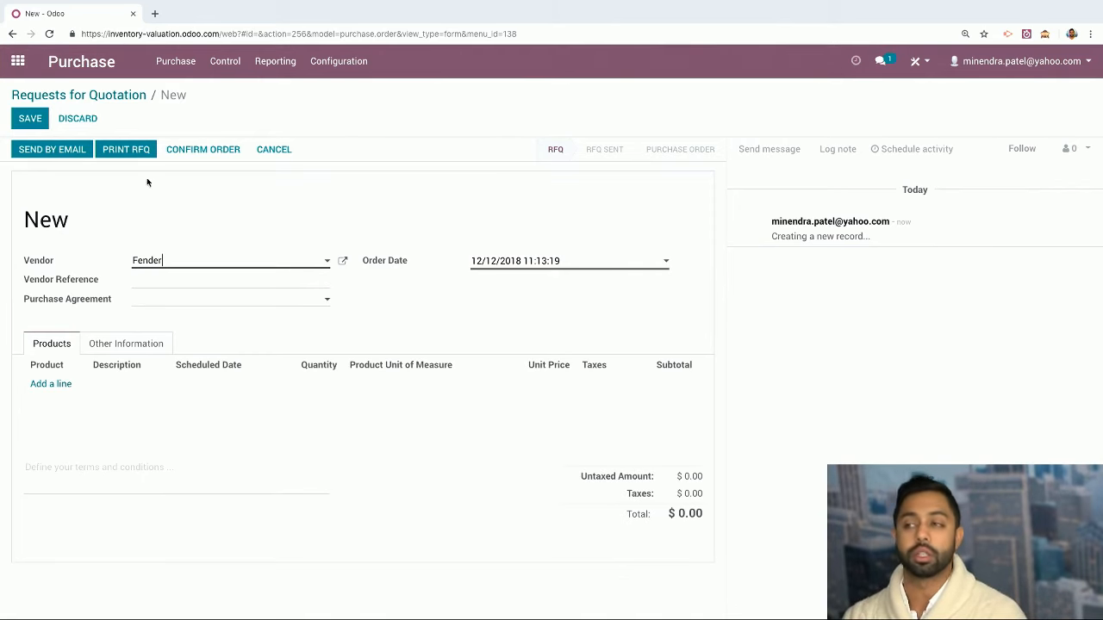
Add a line for 5 units of New Product at a unit price of 15.00
click(110, 380)
text(new prod)
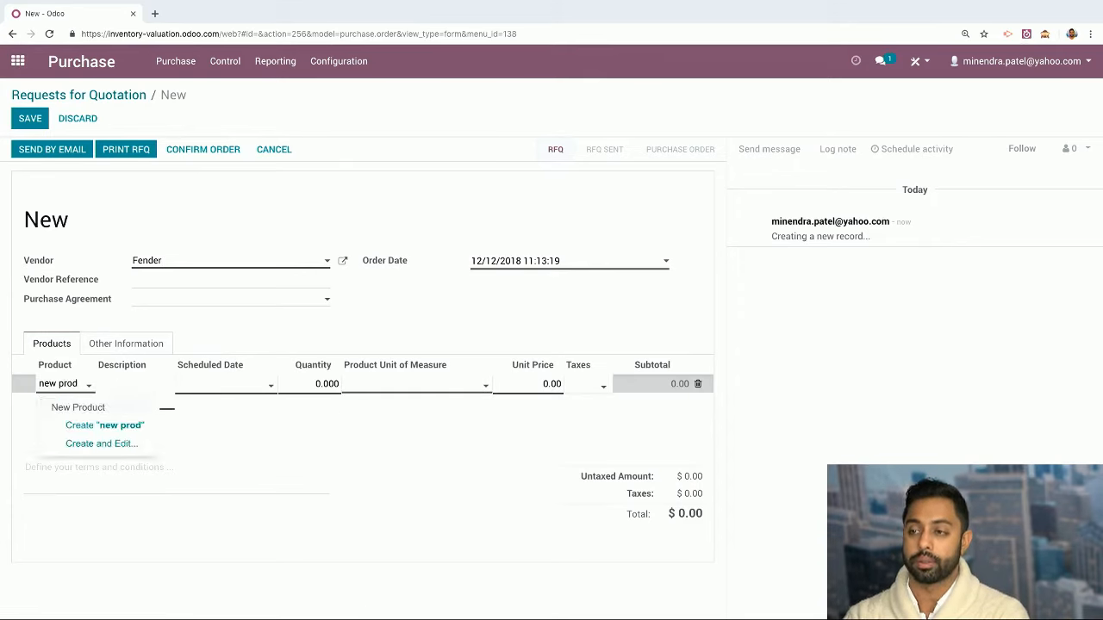
click(77, 407)
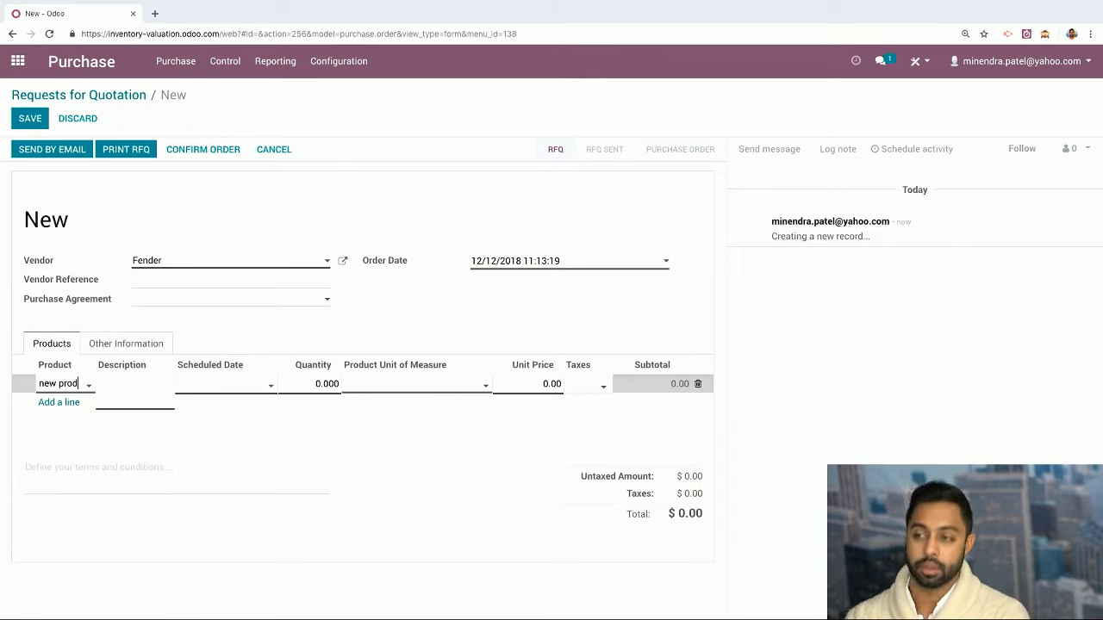
click(320, 385)
click(318, 384)
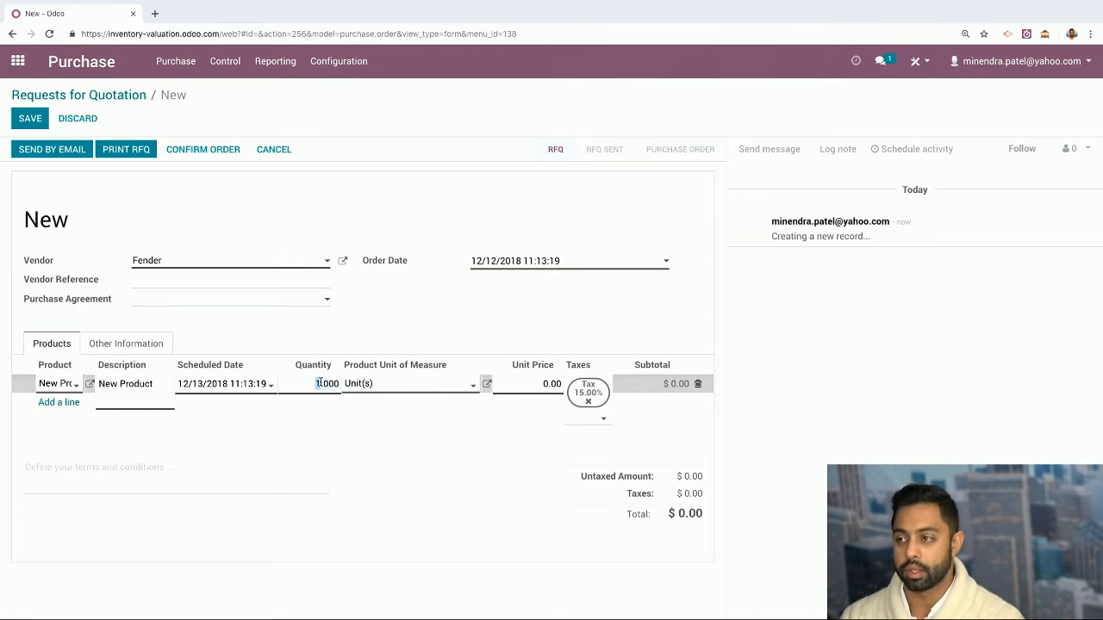
double_click(318, 383)
text(5)
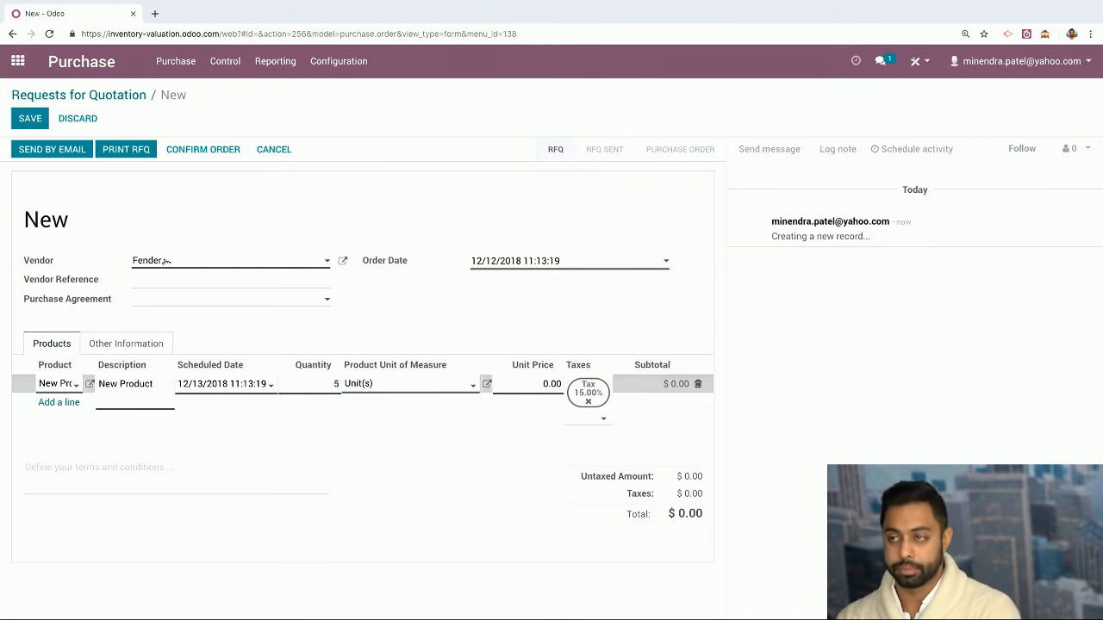
click(543, 383)
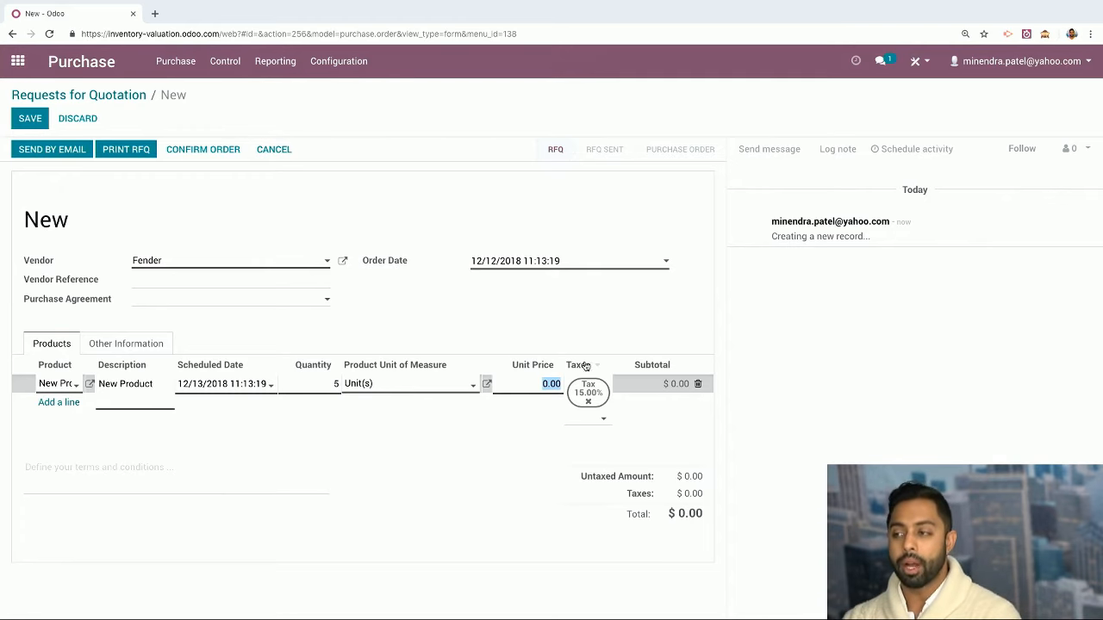
click(543, 382)
drag(543, 383, 588, 385)
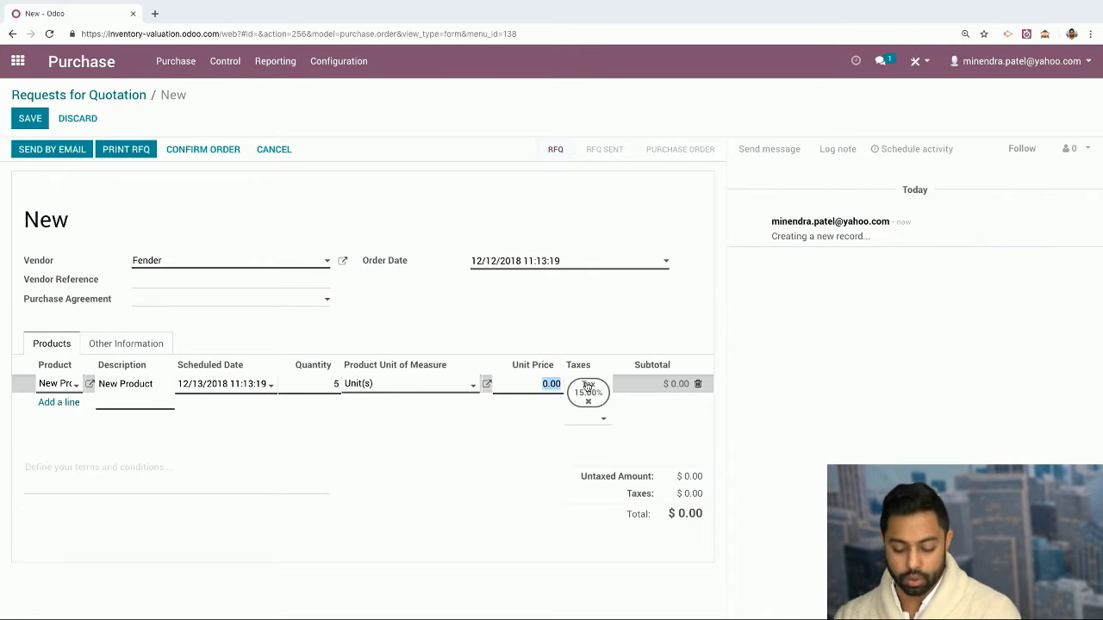
text(15)
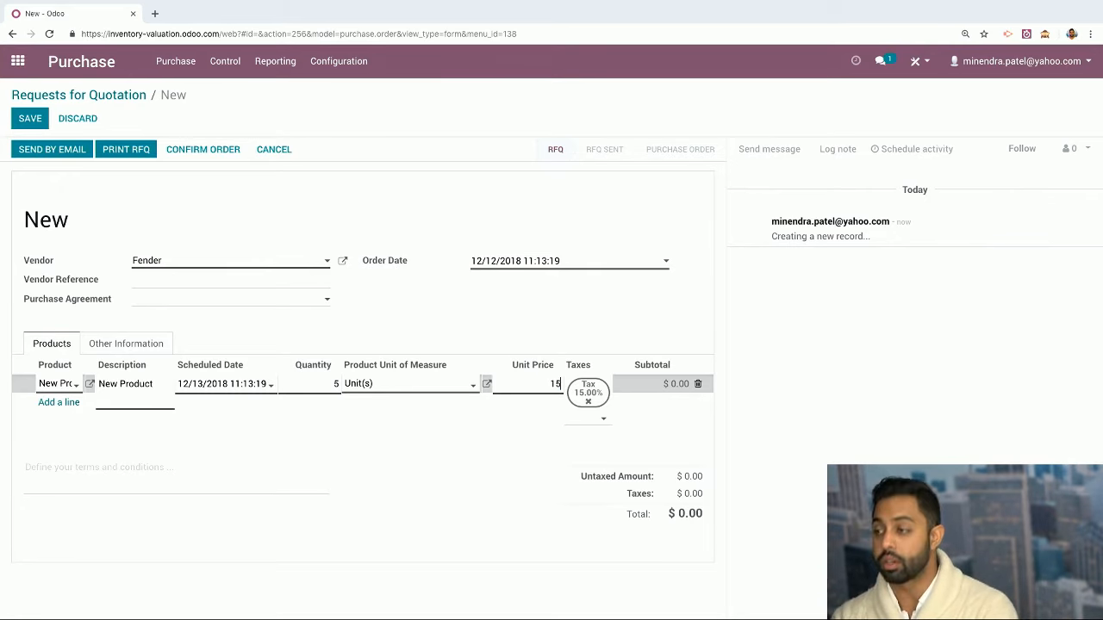
click(451, 517)
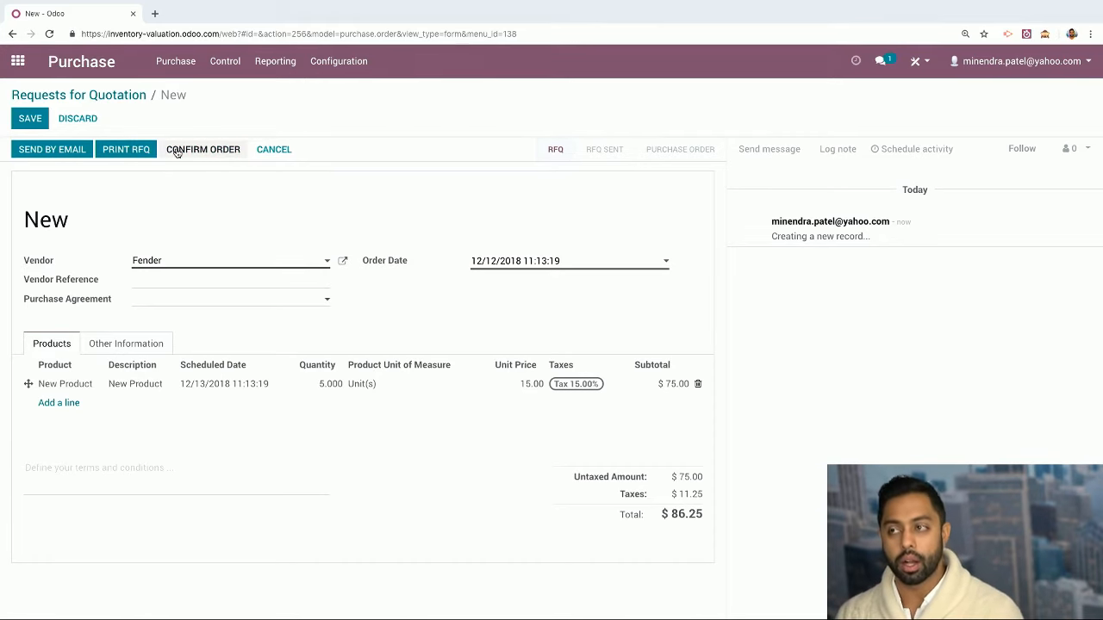
Save Fender's e-mail address on the contact and e-mail RFQ PO00013 to Fender
click(54, 153)
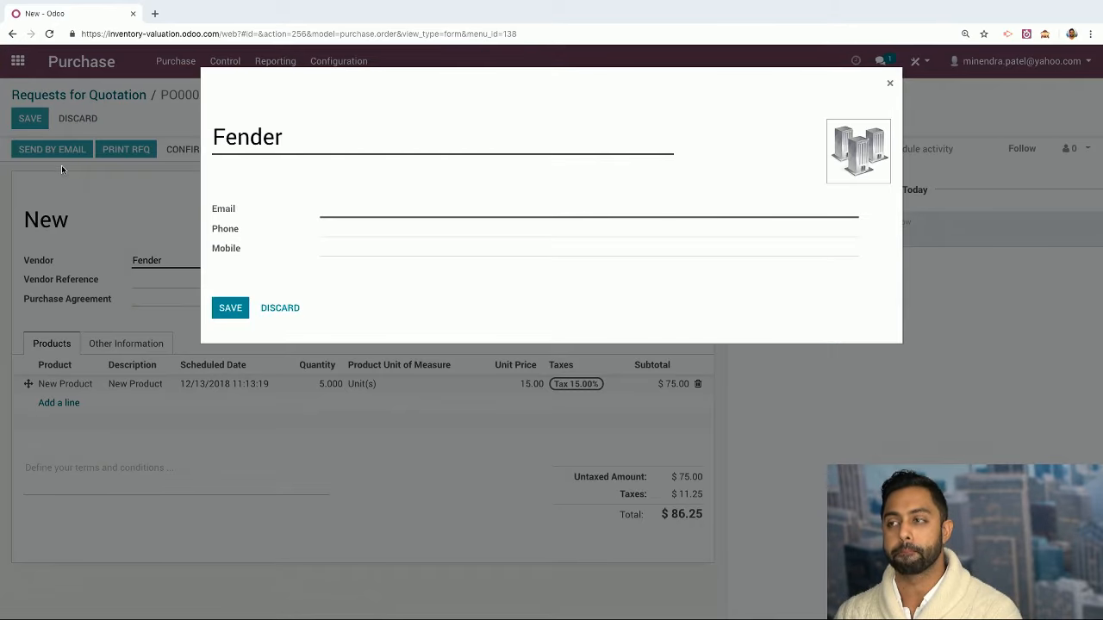
click(332, 224)
click(335, 204)
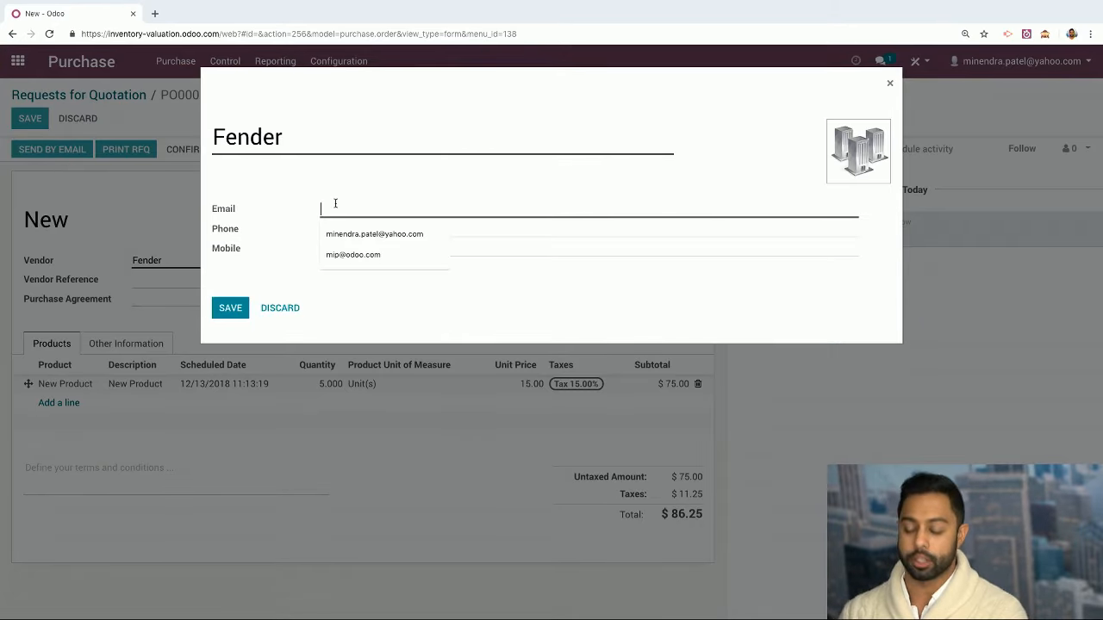
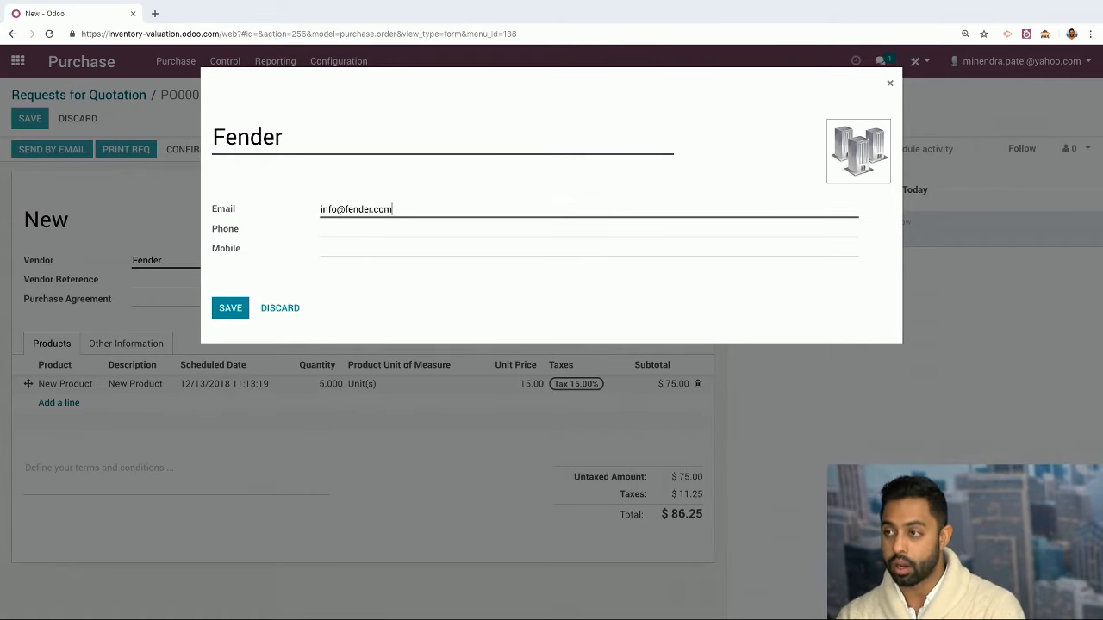
click(230, 307)
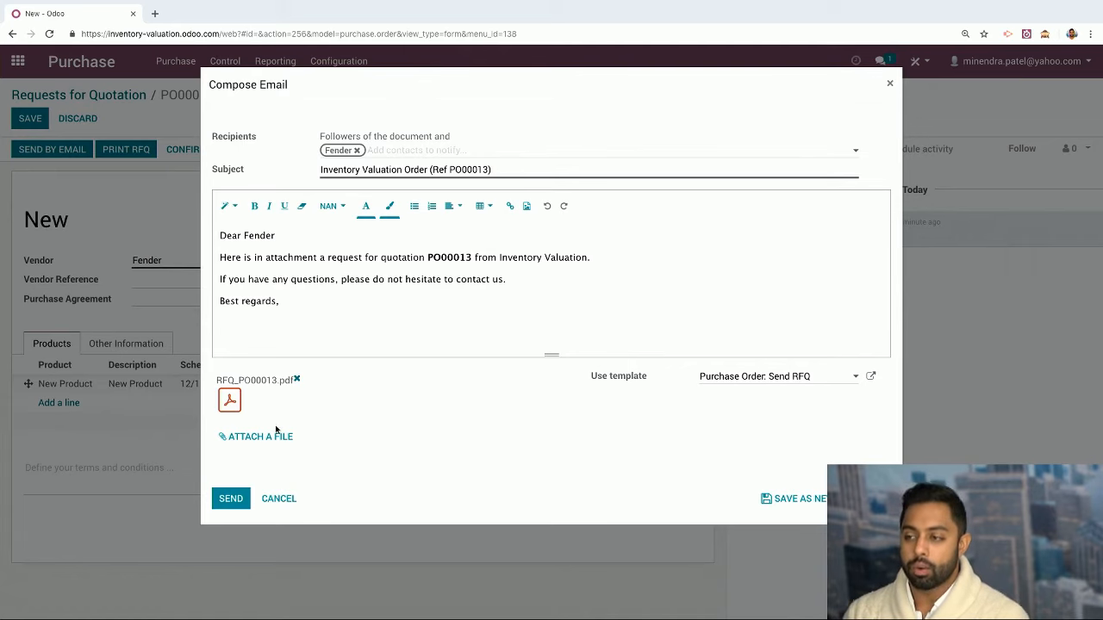
click(224, 501)
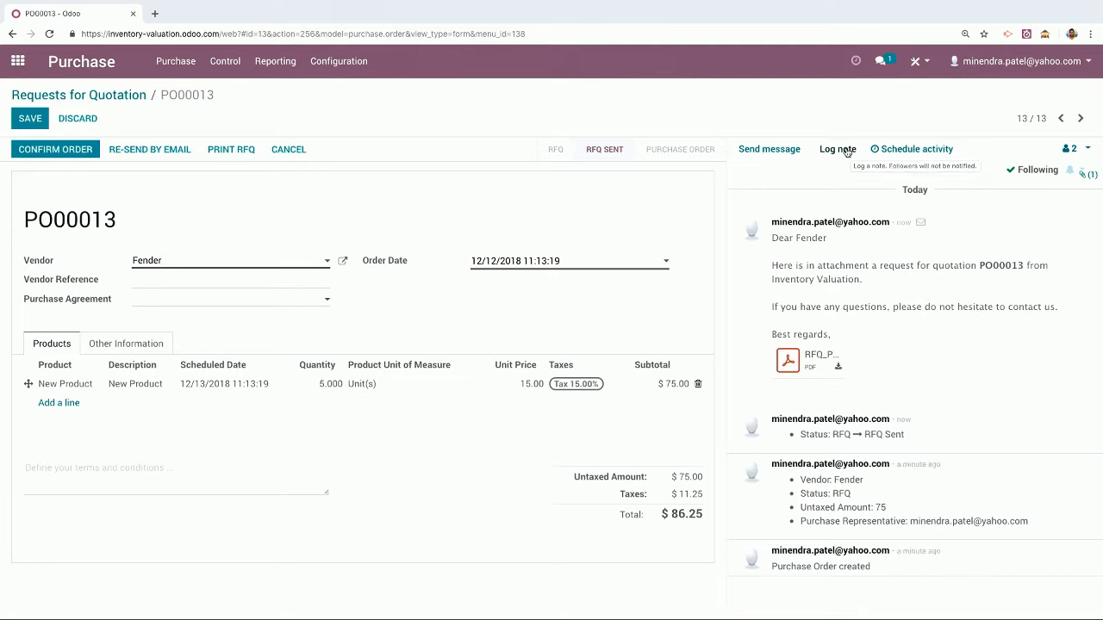
Write an internal note on PO00013 that @-mentions the purchase representative
click(843, 149)
text(@)
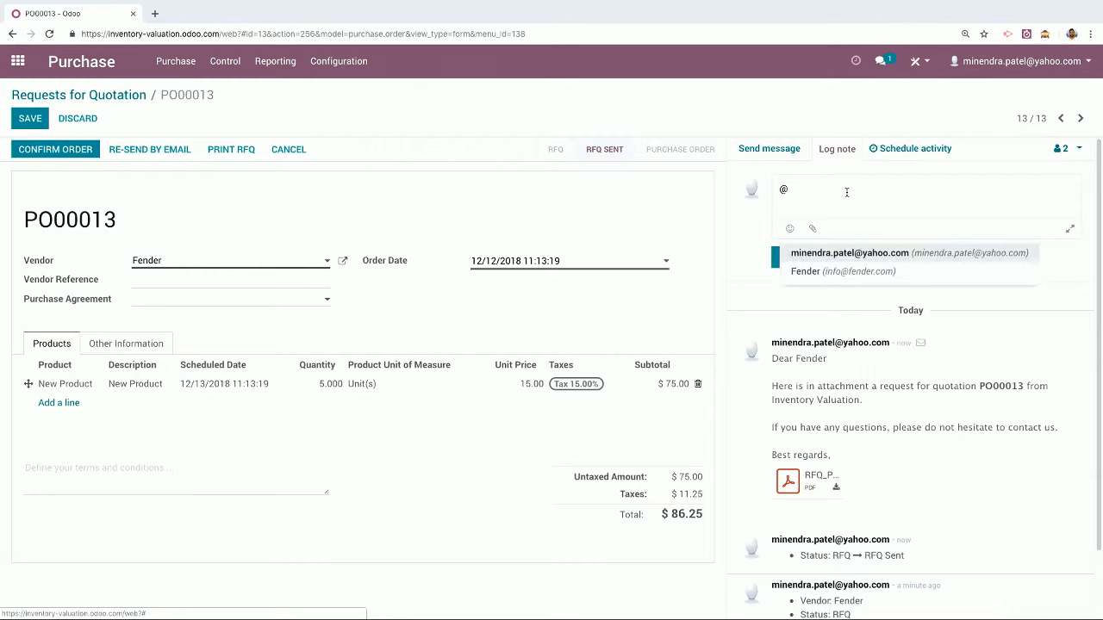
click(807, 260)
text(@yahoo.com @)
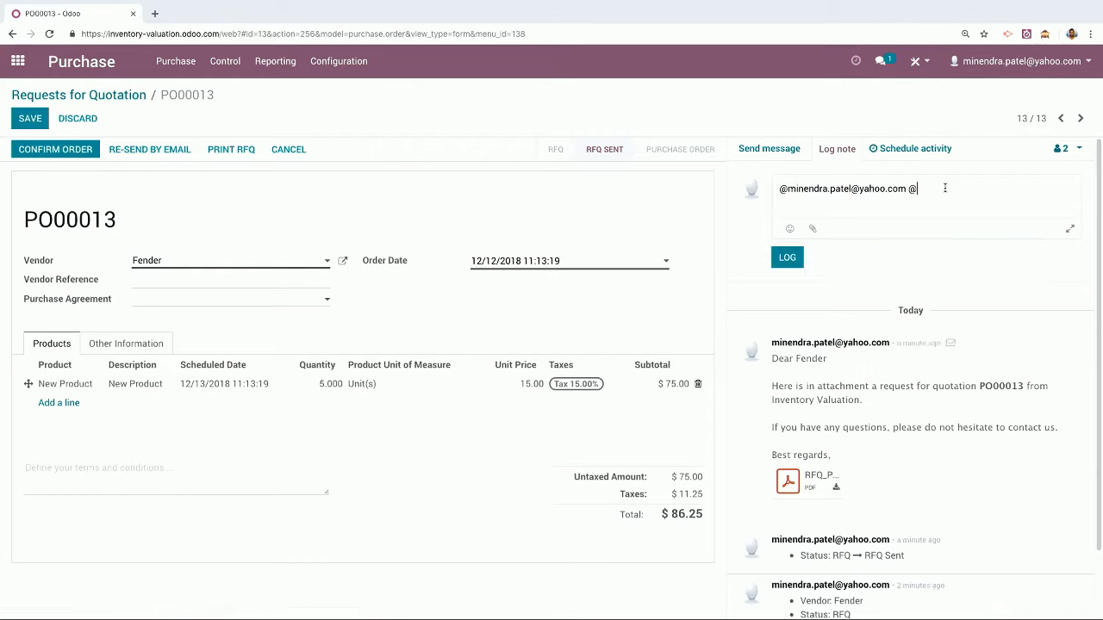
key(BackSpace)
Glance at the messaging notifications, then bring up the activity-scheduling form
click(886, 65)
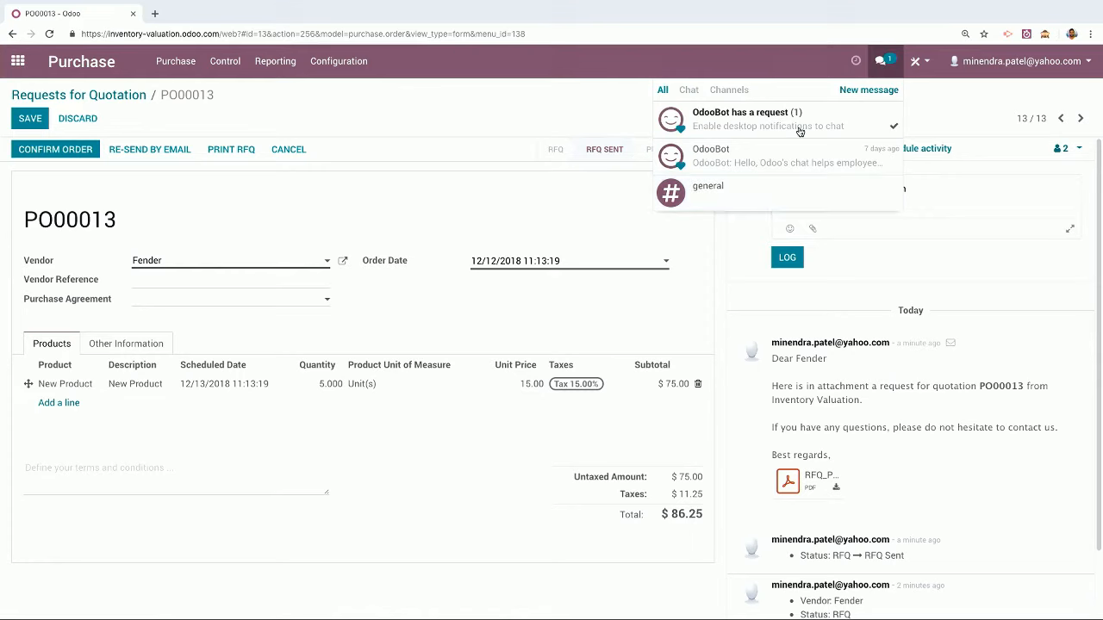
click(882, 67)
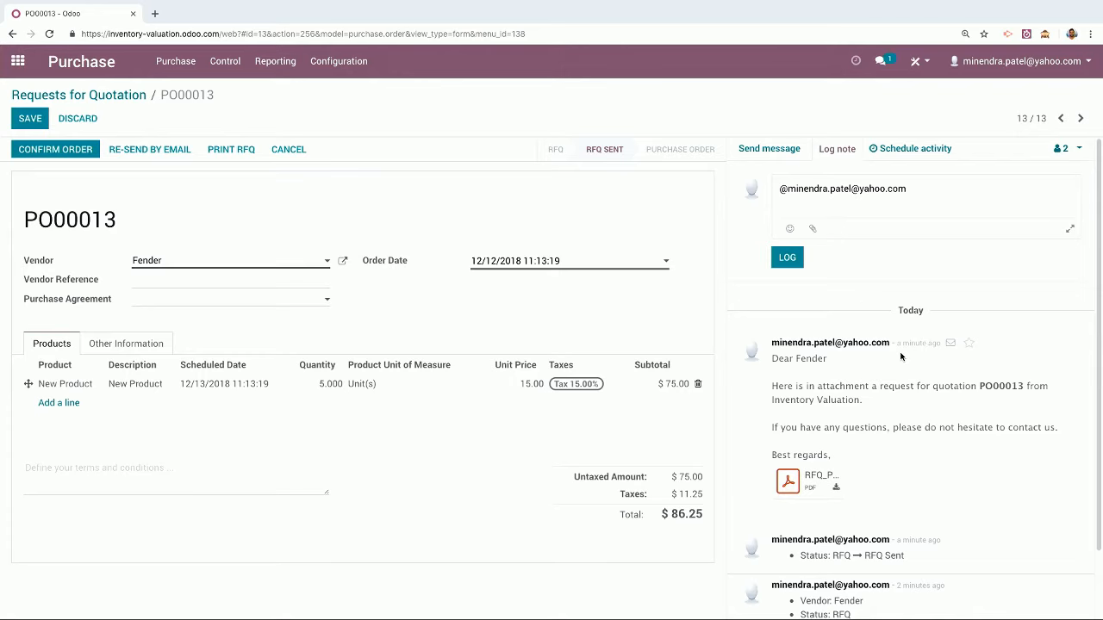
click(886, 149)
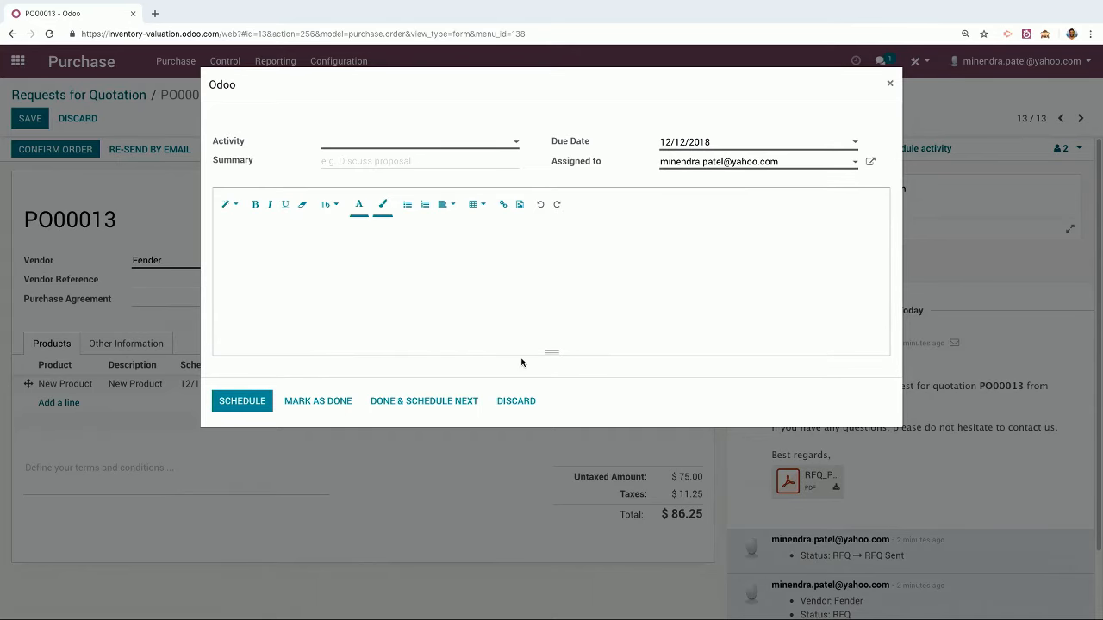
click(511, 400)
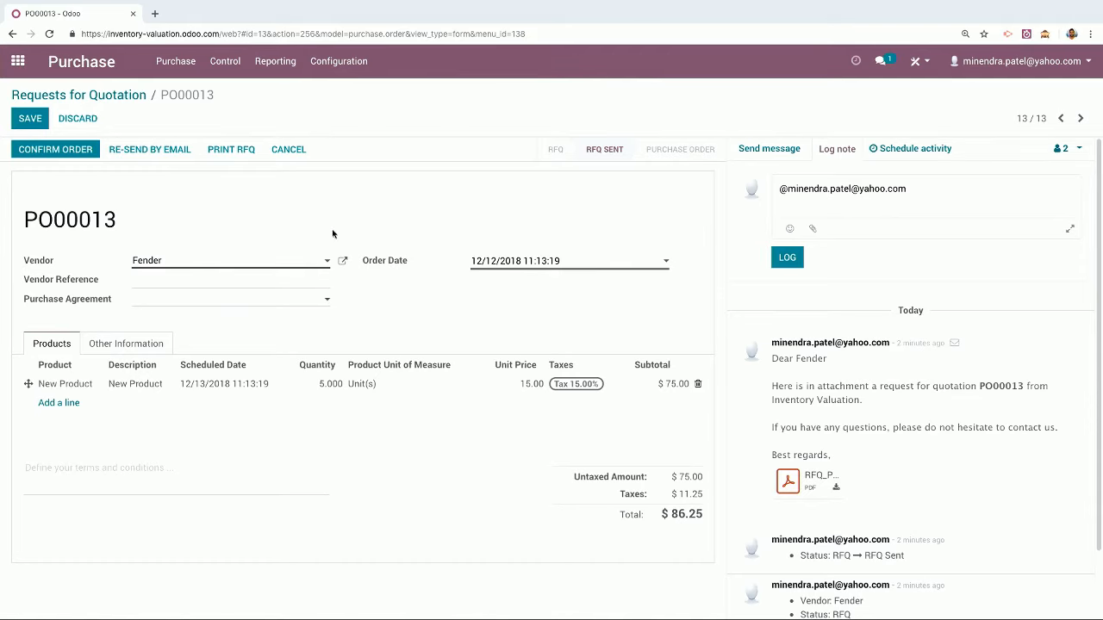
Save RFQ PO00013 and confirm it as a purchase order
click(30, 118)
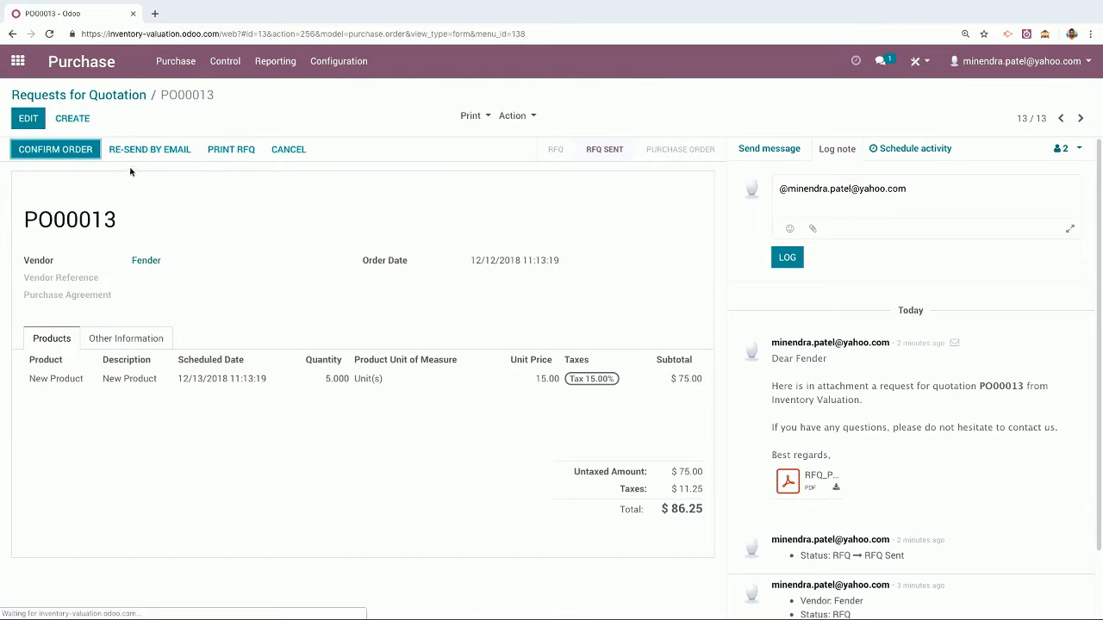
click(52, 151)
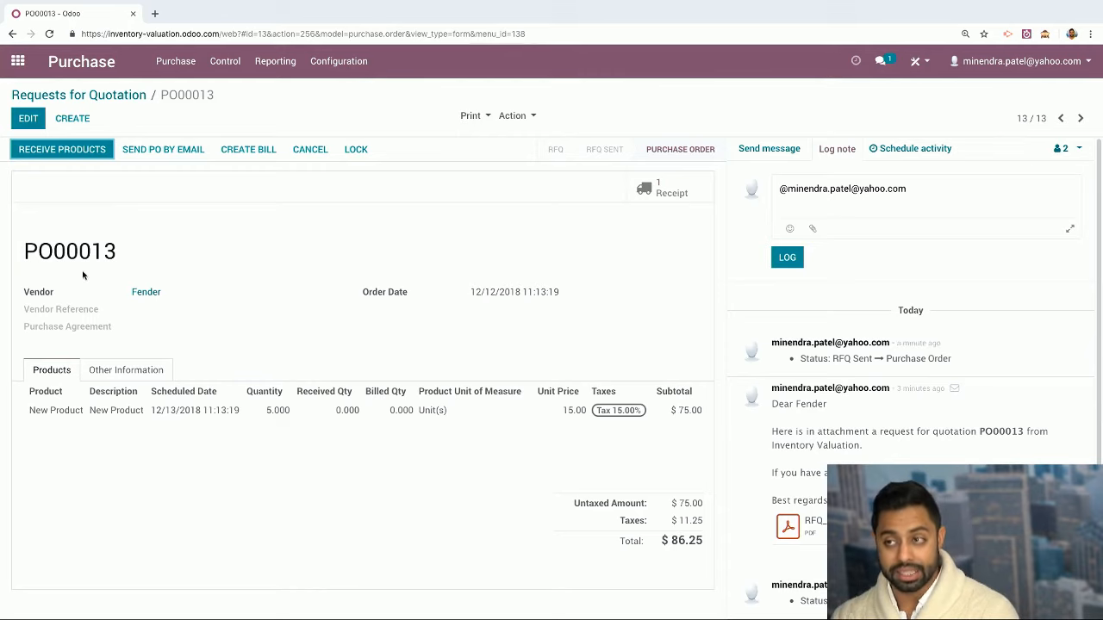
Validate receipt WH/IN/00013 as an immediate transfer of all 5 New Product units
click(95, 160)
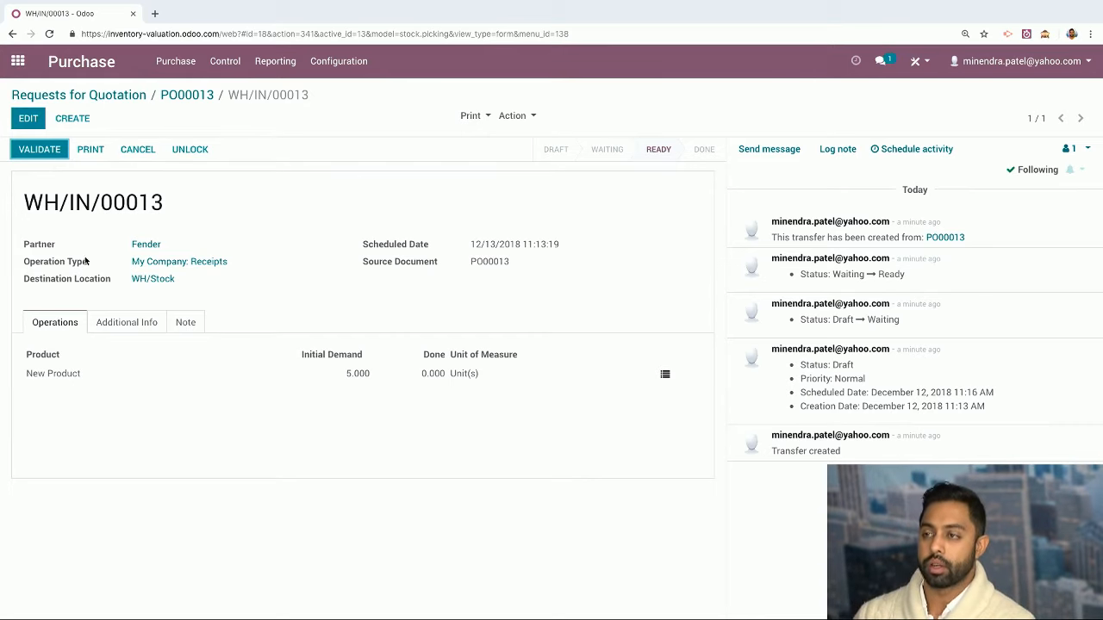
click(40, 120)
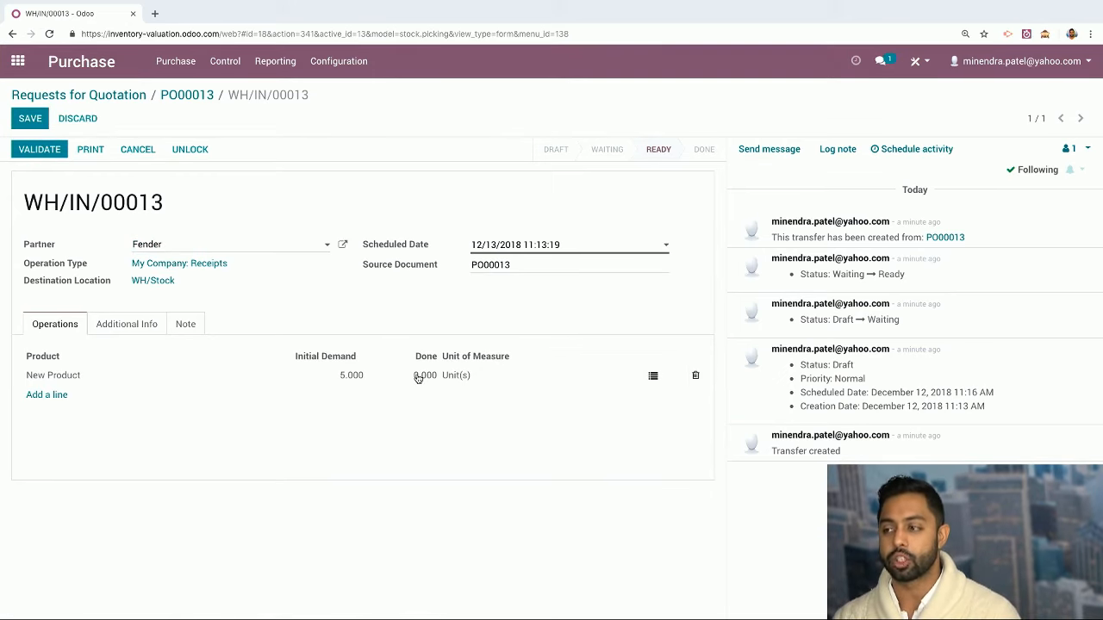
click(653, 376)
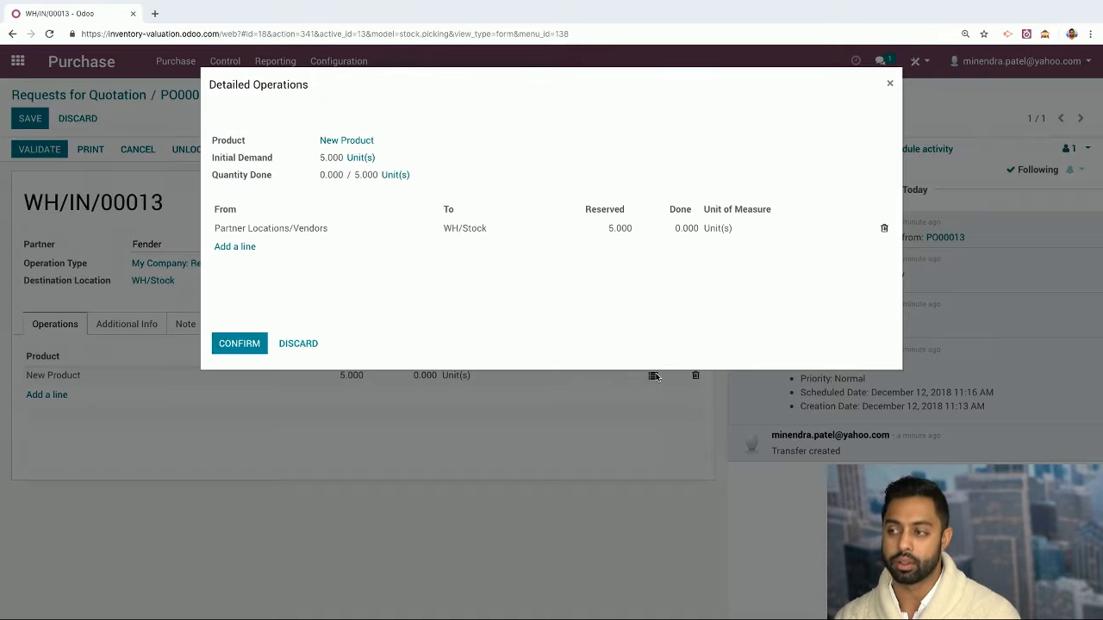
click(615, 229)
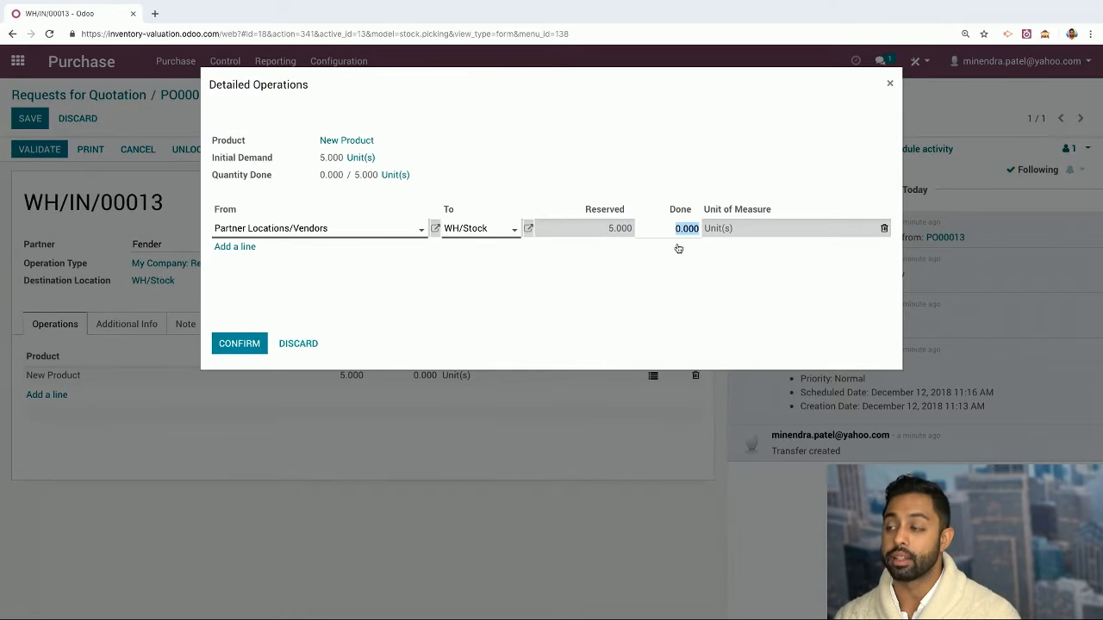
click(311, 347)
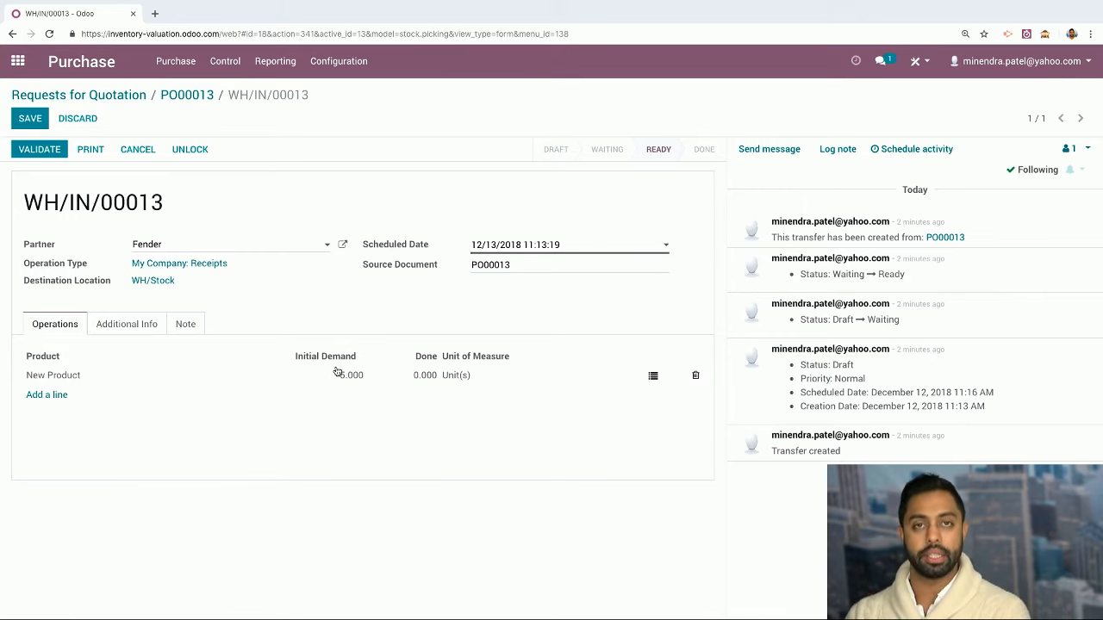
click(51, 150)
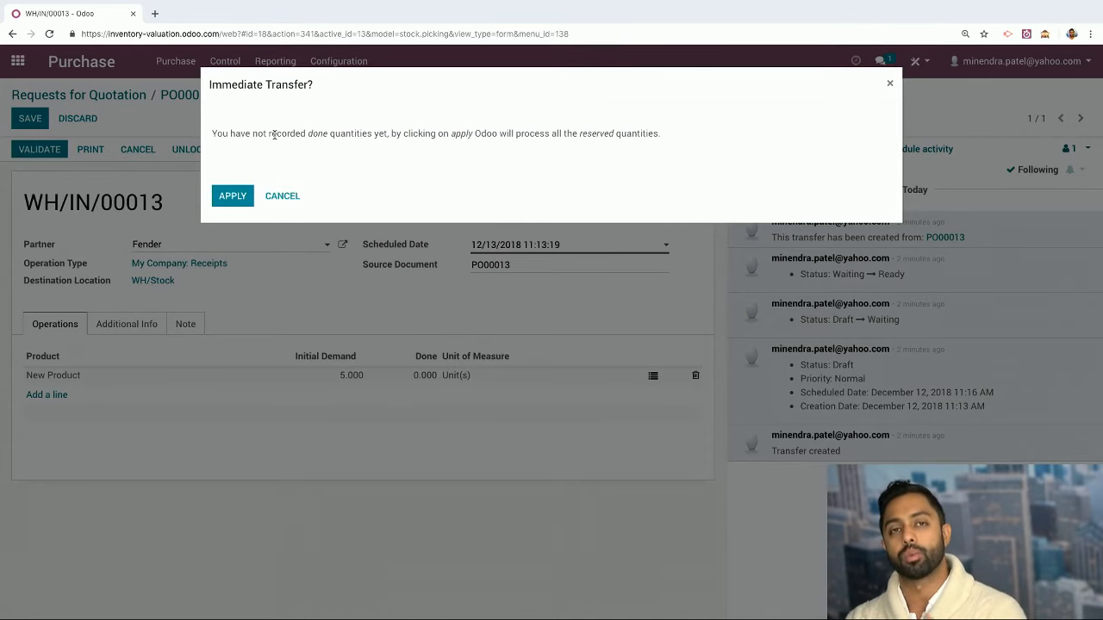
click(231, 195)
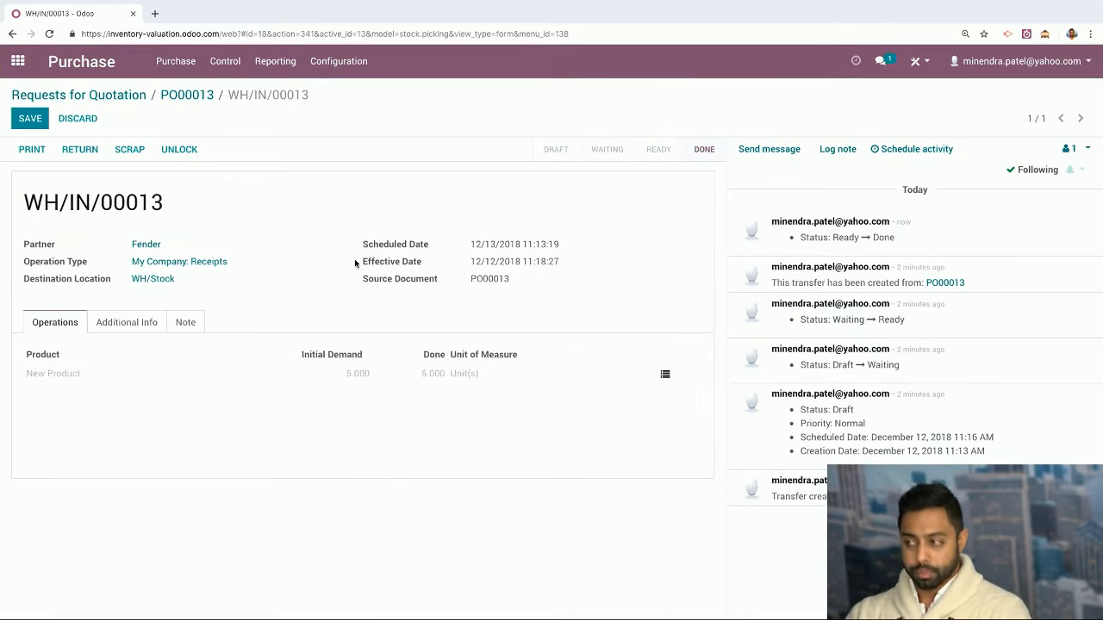
Open New Product from the unfiltered Purchase products list, showing 5 on hand
click(160, 63)
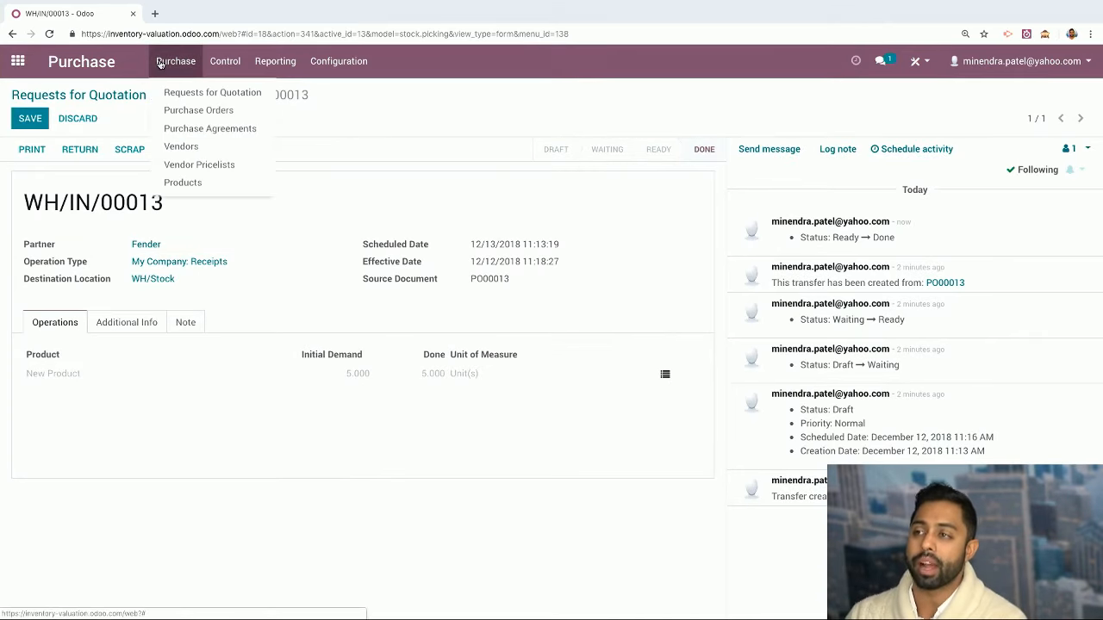
click(211, 184)
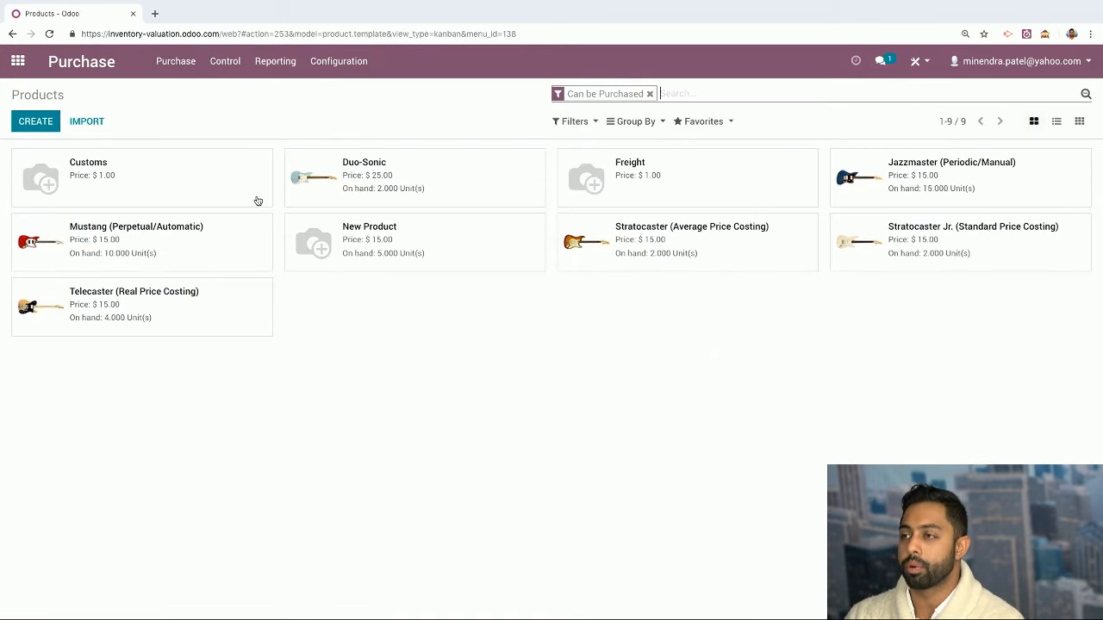
click(649, 94)
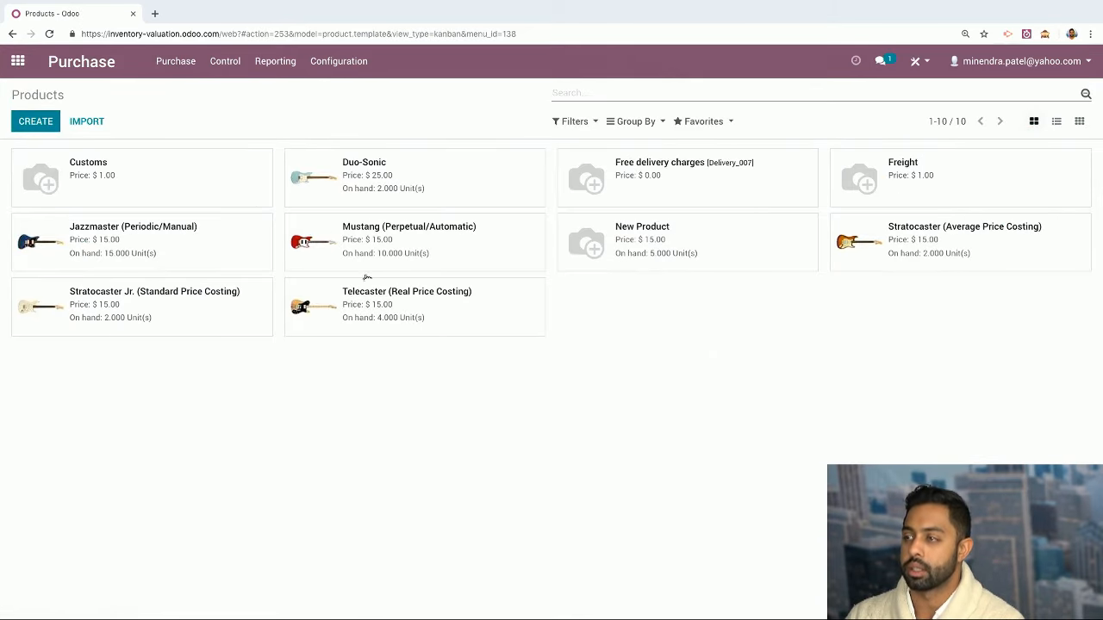
click(633, 249)
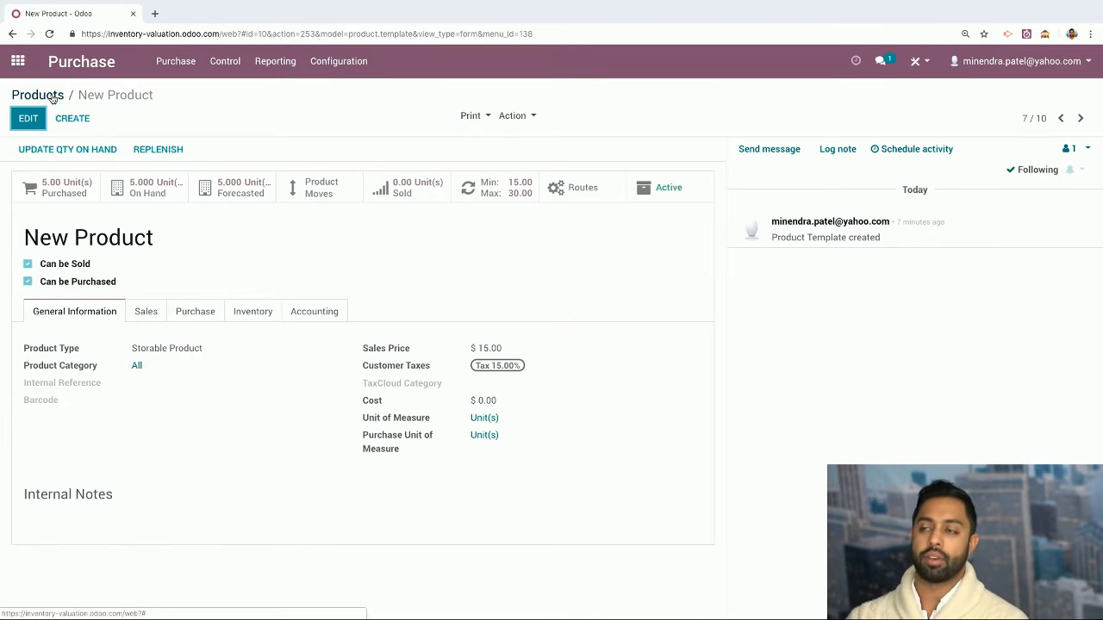
Start a new sales quotation for the existing customer
click(24, 71)
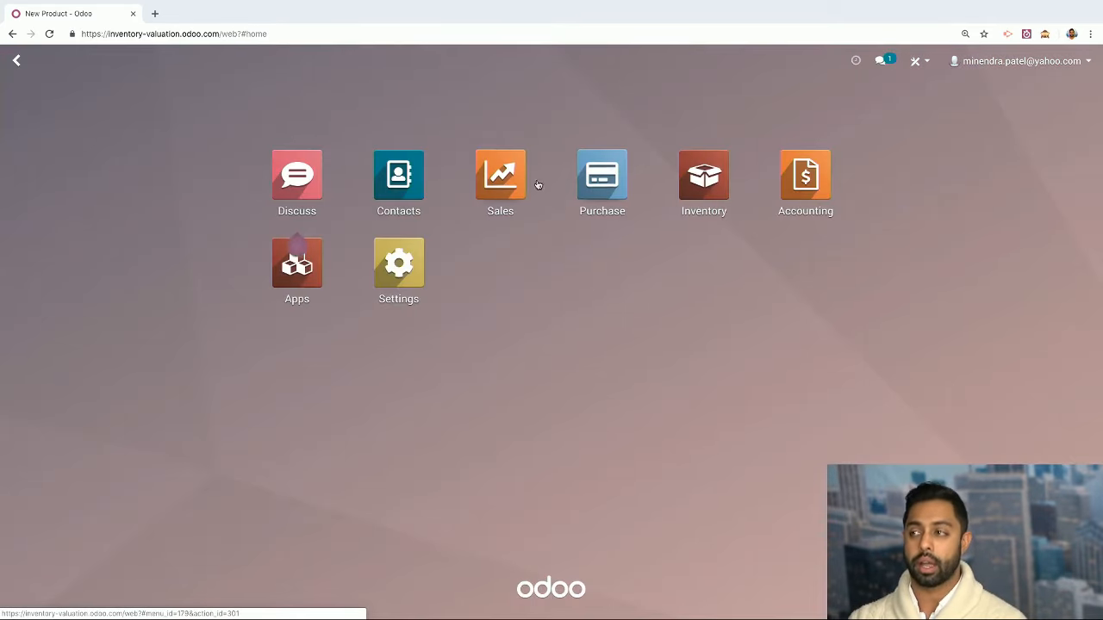
click(512, 209)
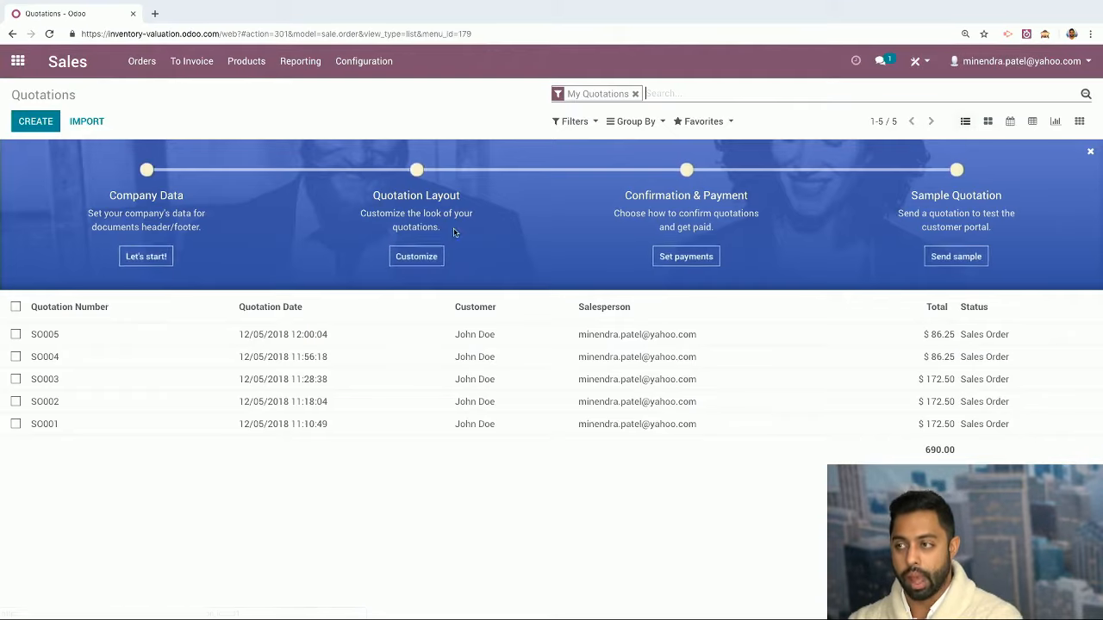
click(23, 123)
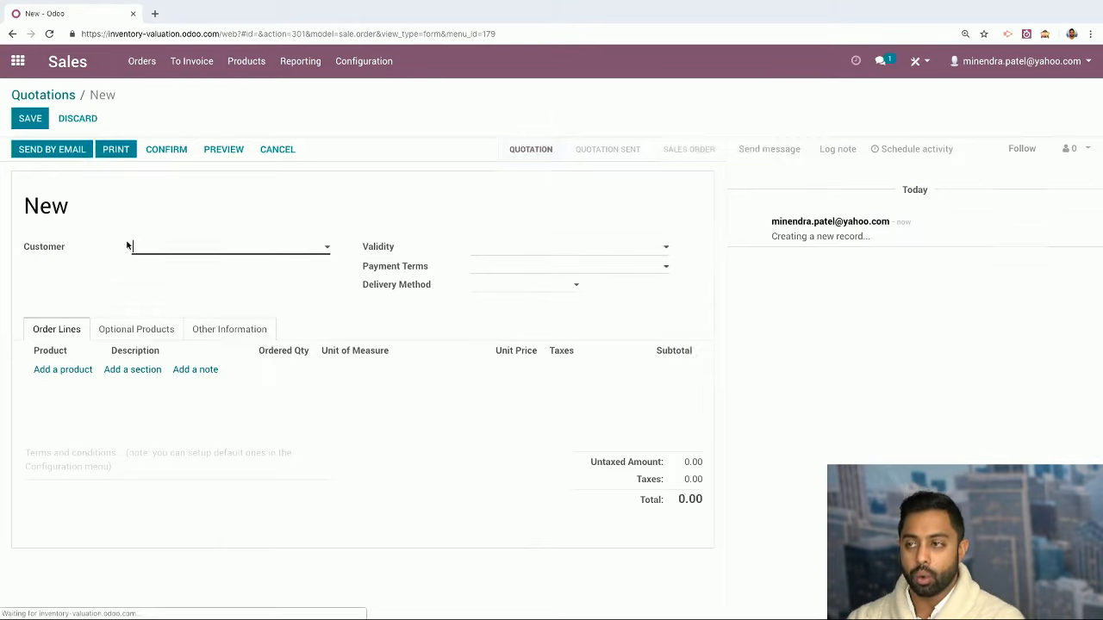
click(167, 256)
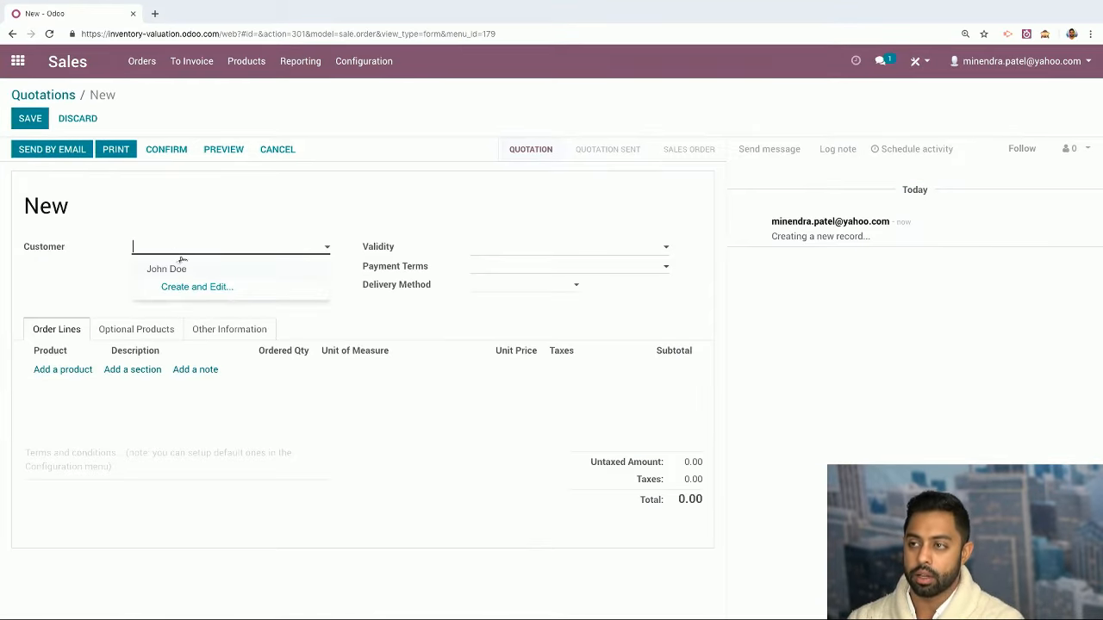
click(188, 268)
click(563, 253)
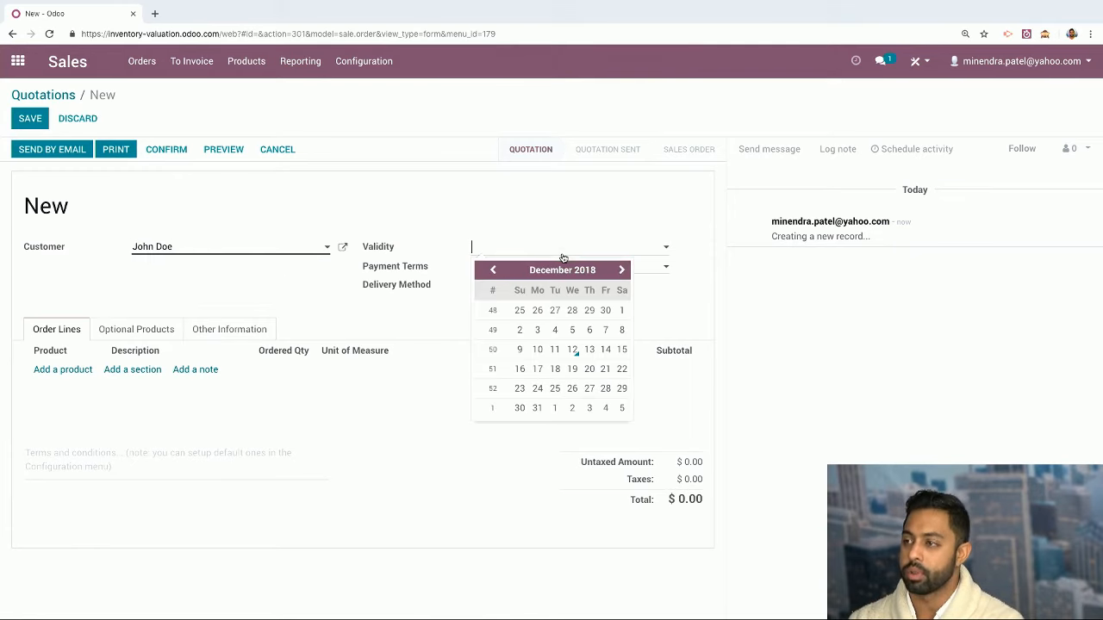
Add 2 units of New Product, then save and confirm it as SO006
click(54, 373)
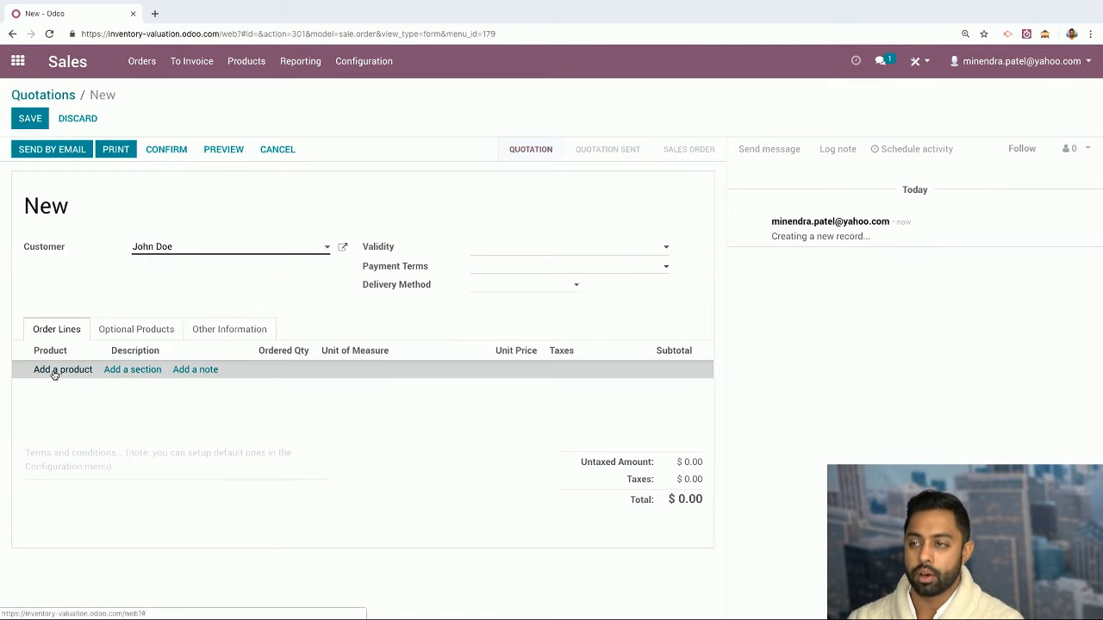
text(ne)
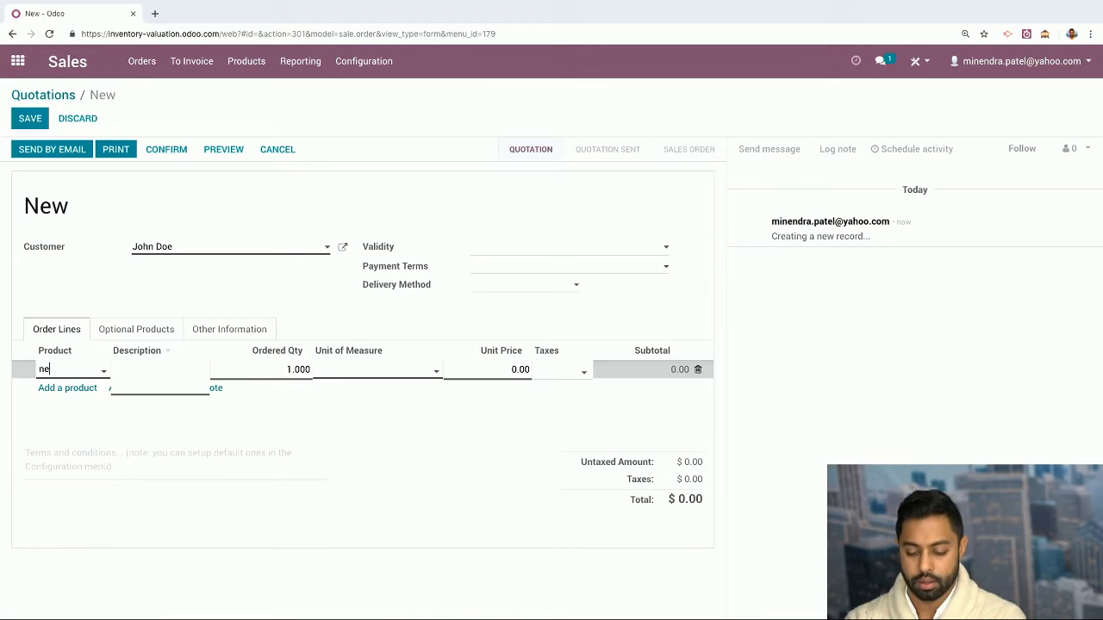
text(w p)
key(Return)
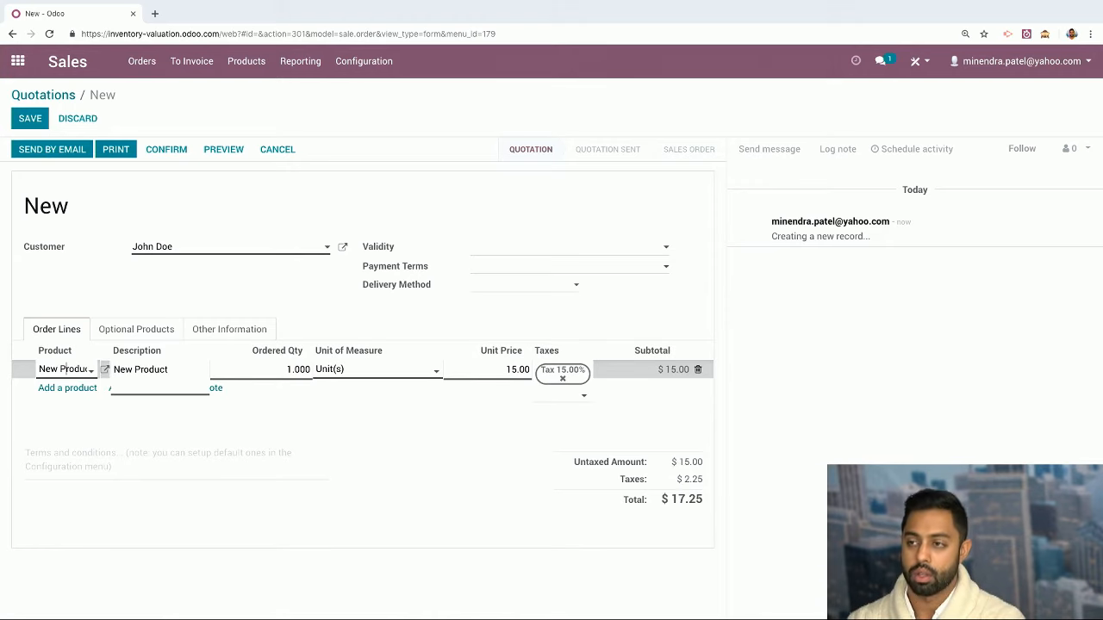
click(289, 369)
text(2)
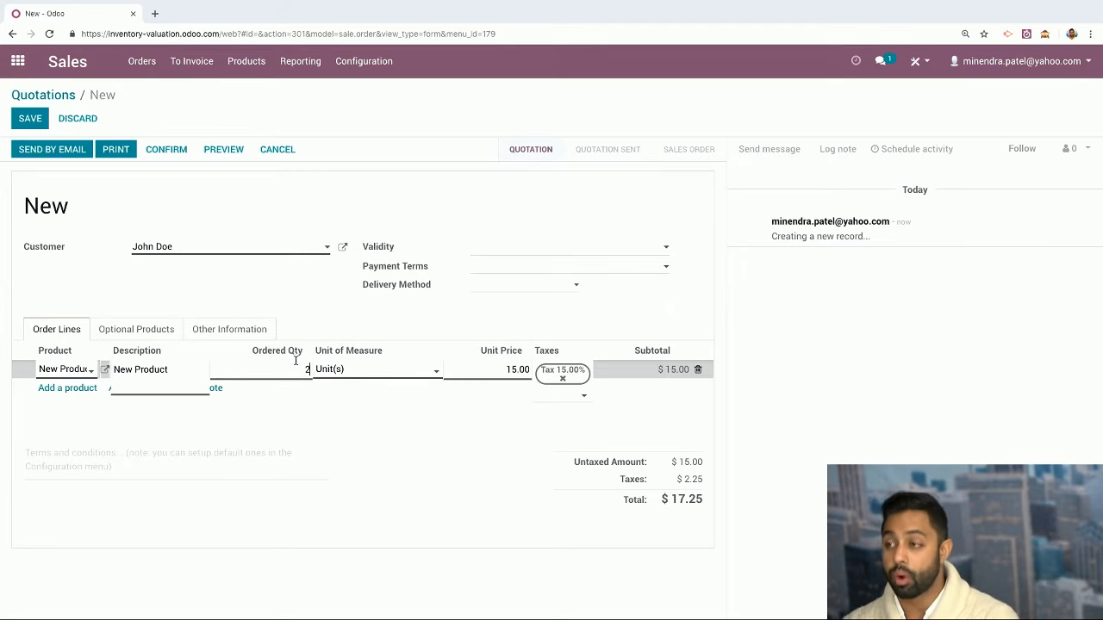
click(30, 120)
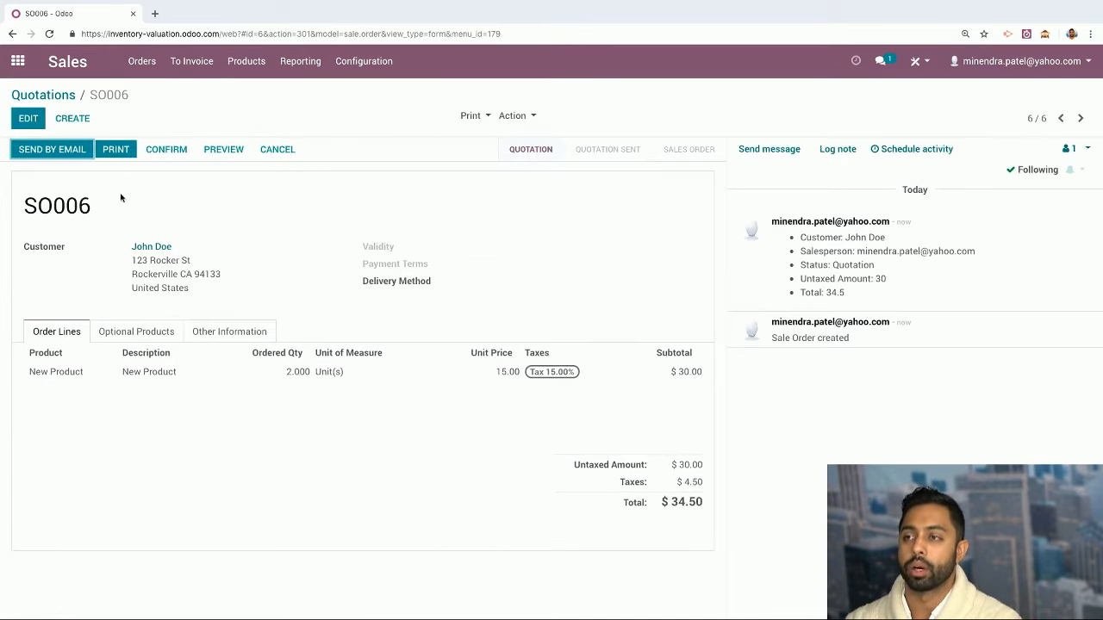
click(167, 149)
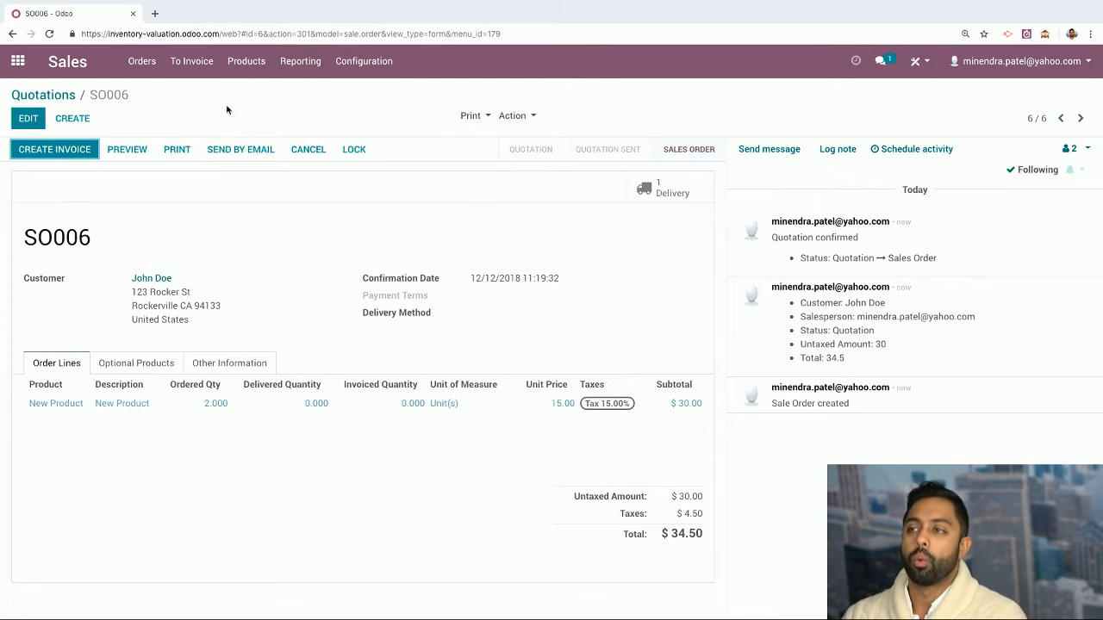
Start a new request for quotation in Purchase with Fender as vendor
click(21, 71)
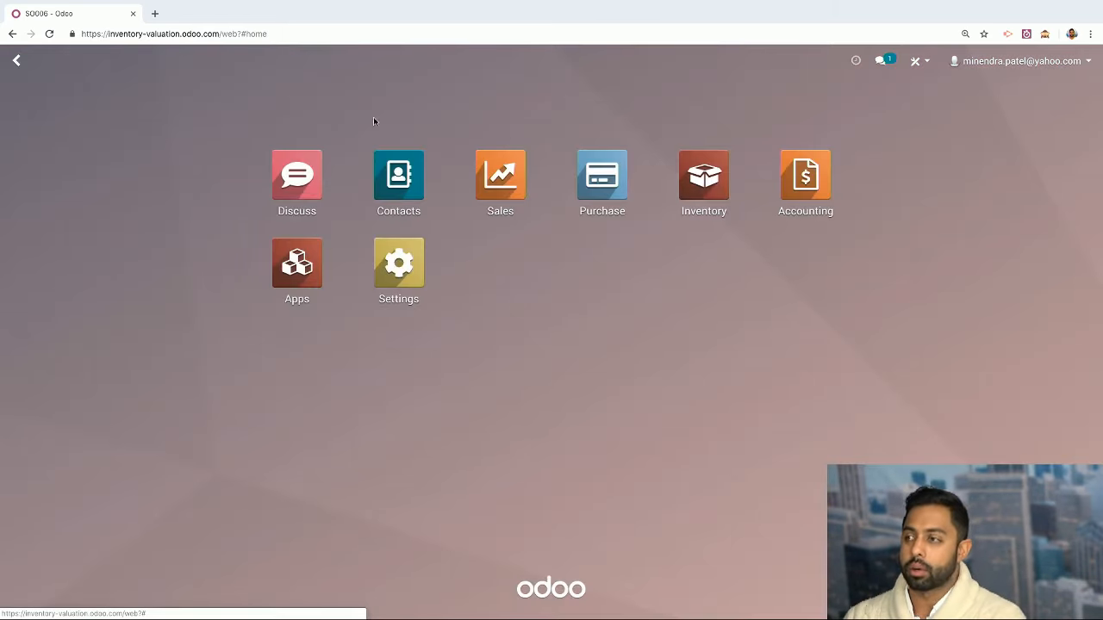
click(593, 172)
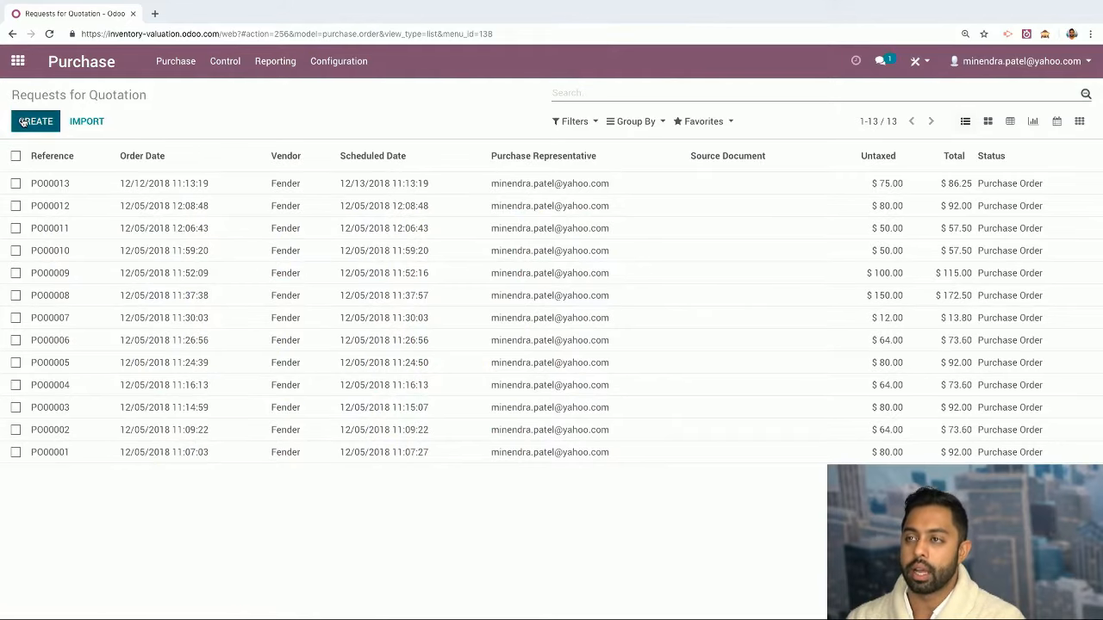
click(24, 121)
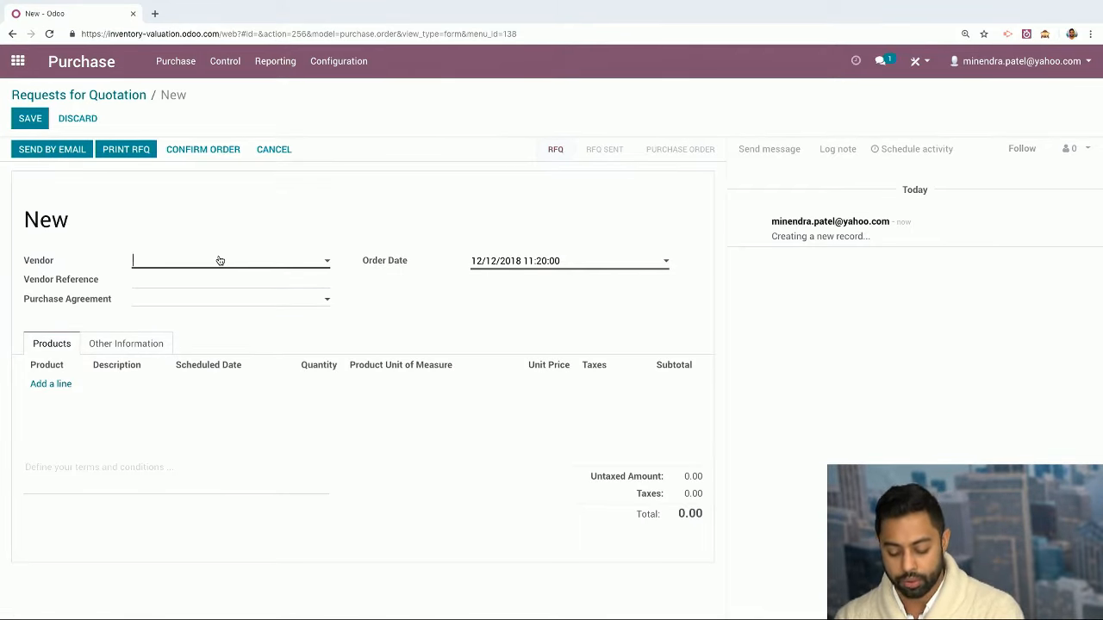
text(new)
key(BackSpace)
key(BackSpace)
key(Return)
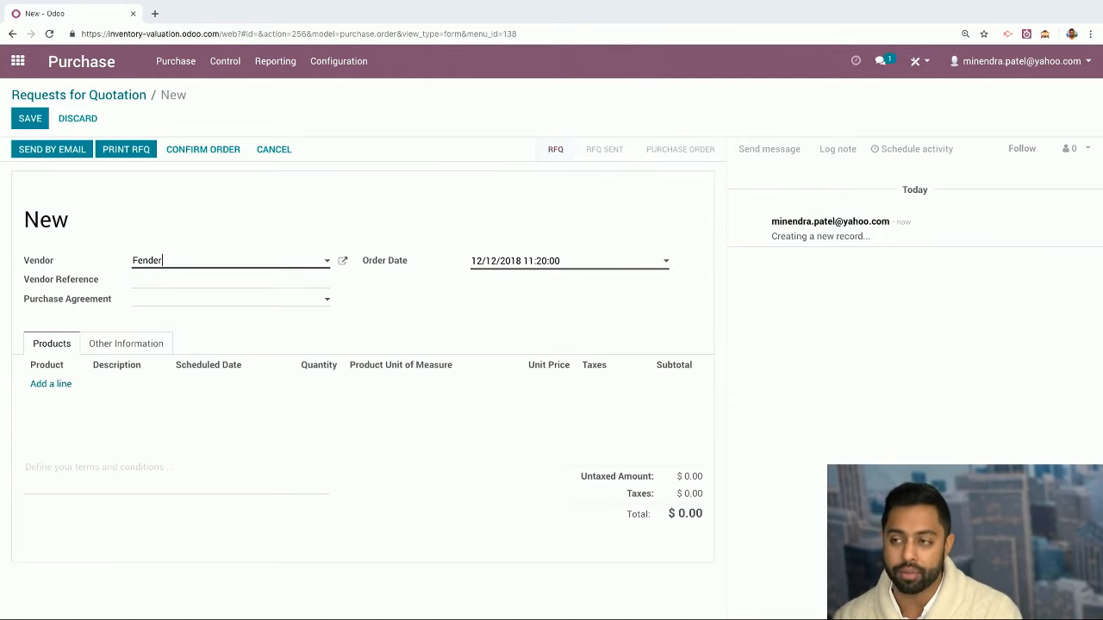
Add 6 units of New Product at 5.00 and confirm it as PO00014
click(67, 384)
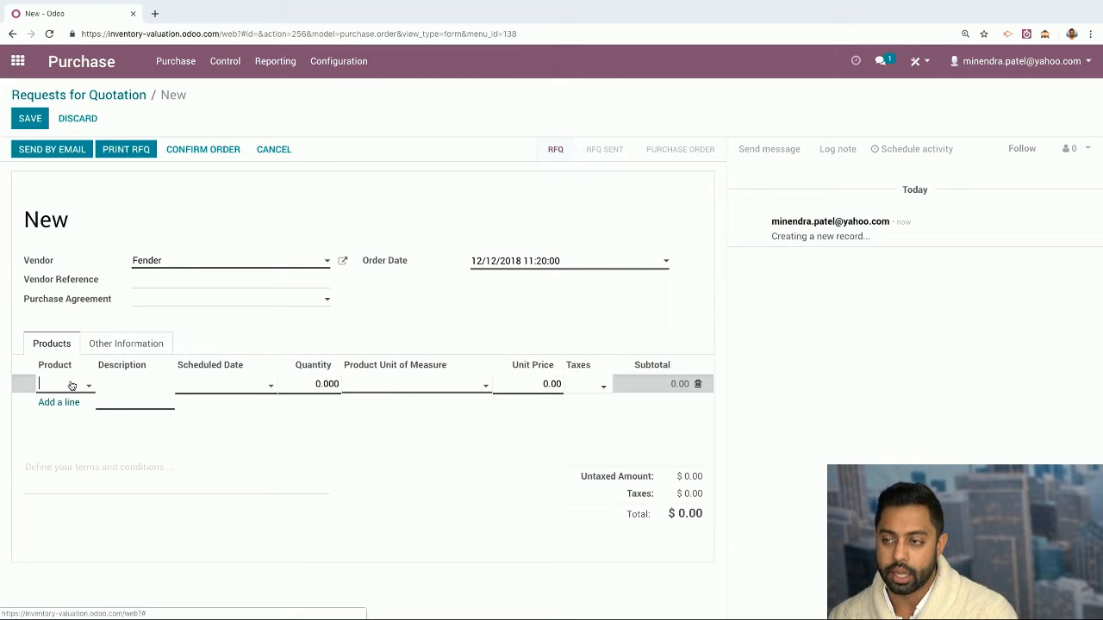
click(73, 386)
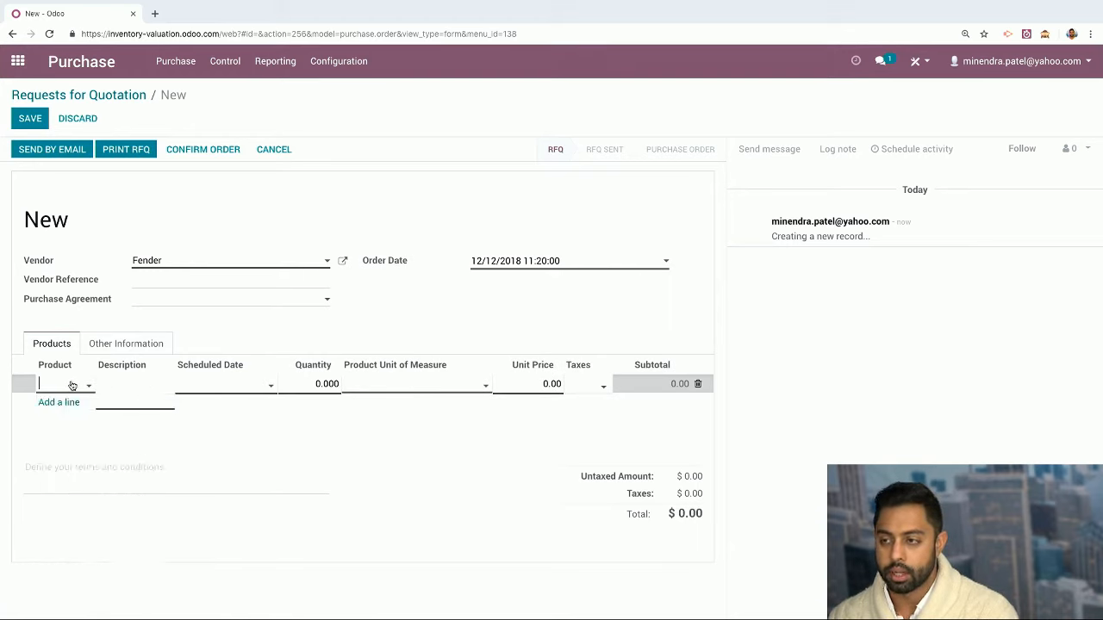
text(new prod)
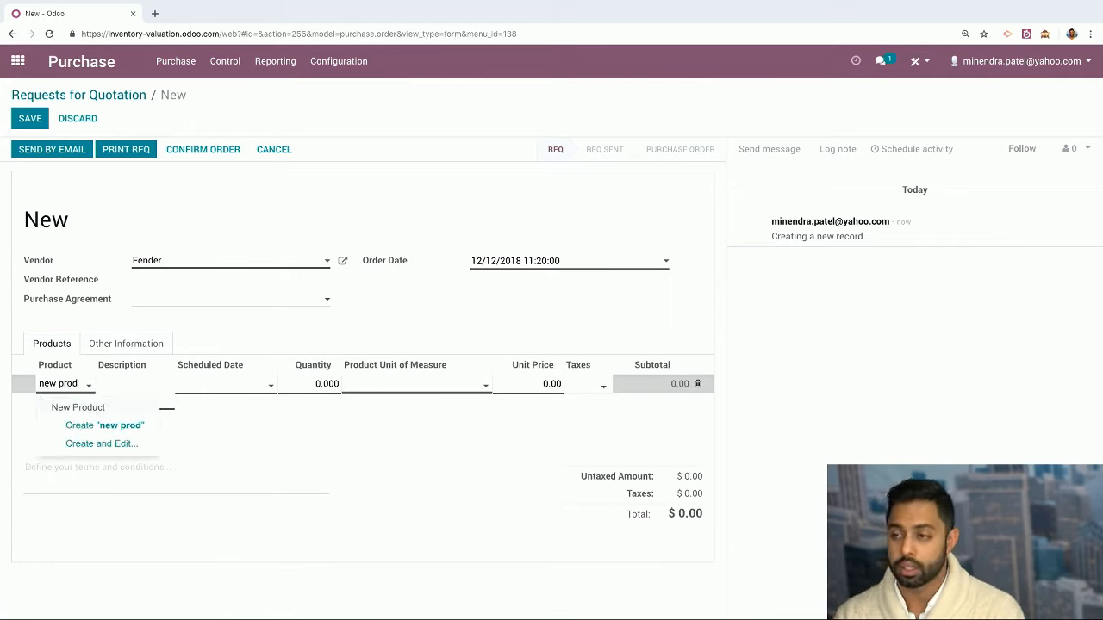
key(Return)
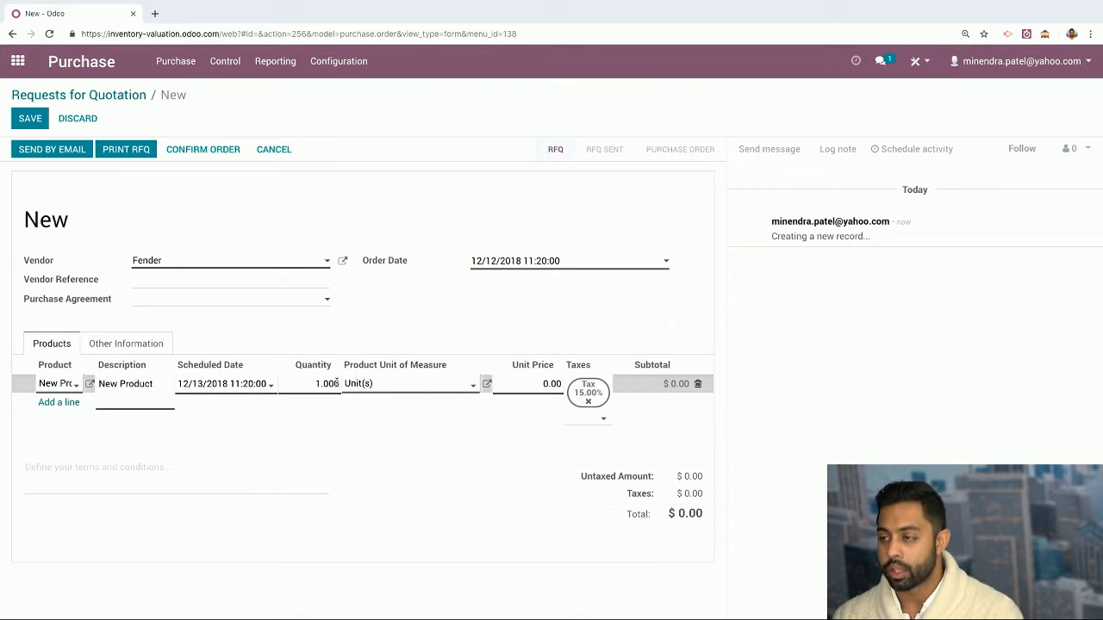
drag(318, 383, 336, 384)
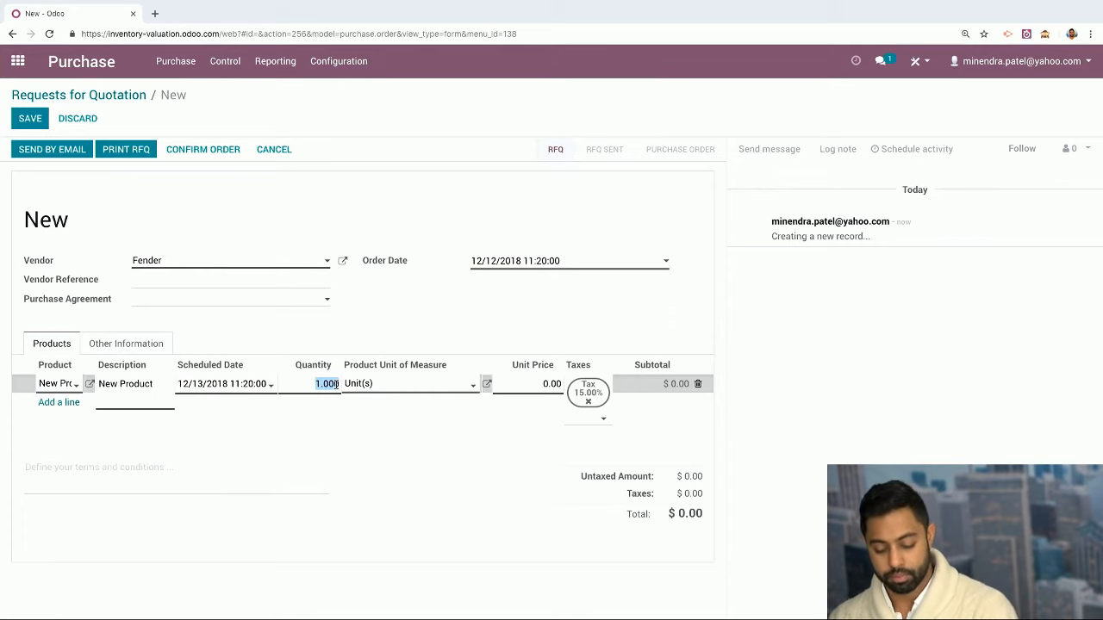
text(6)
click(345, 453)
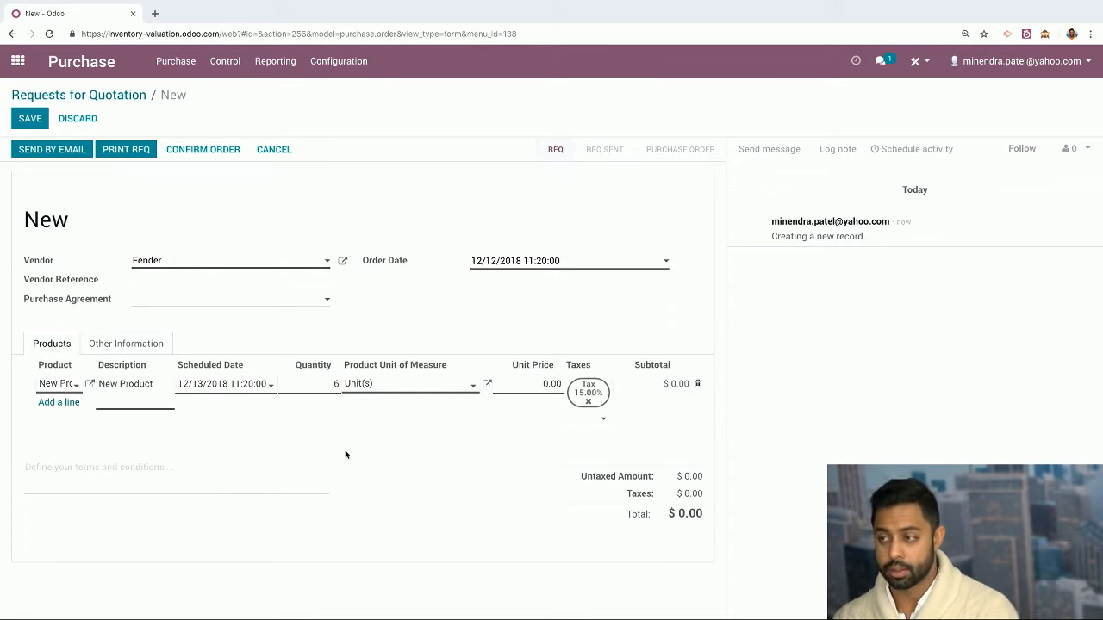
click(524, 383)
click(528, 383)
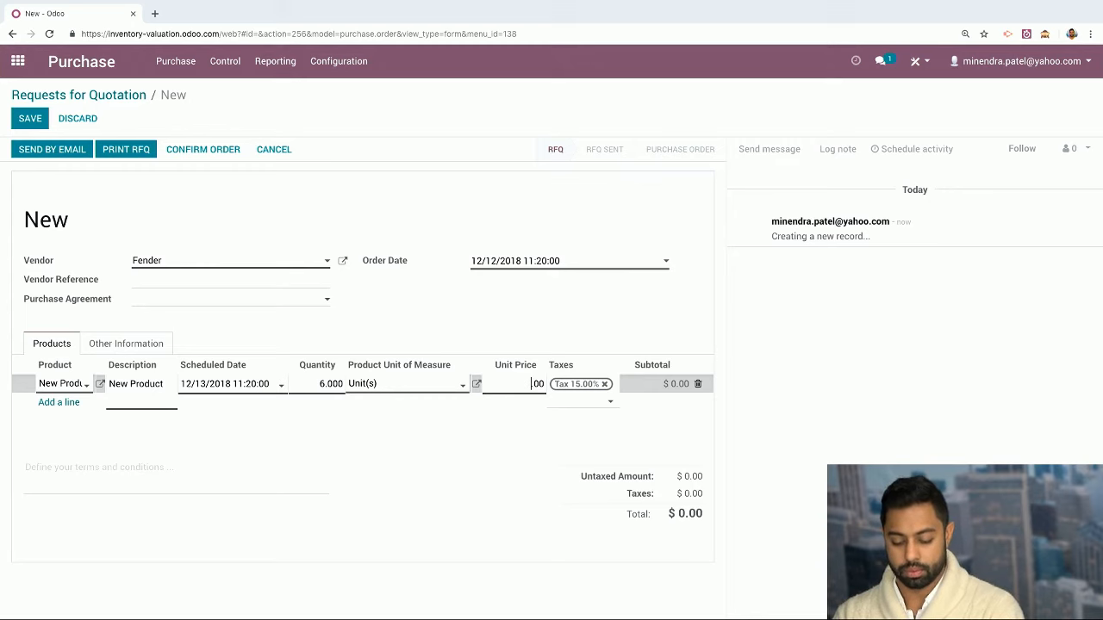
click(485, 482)
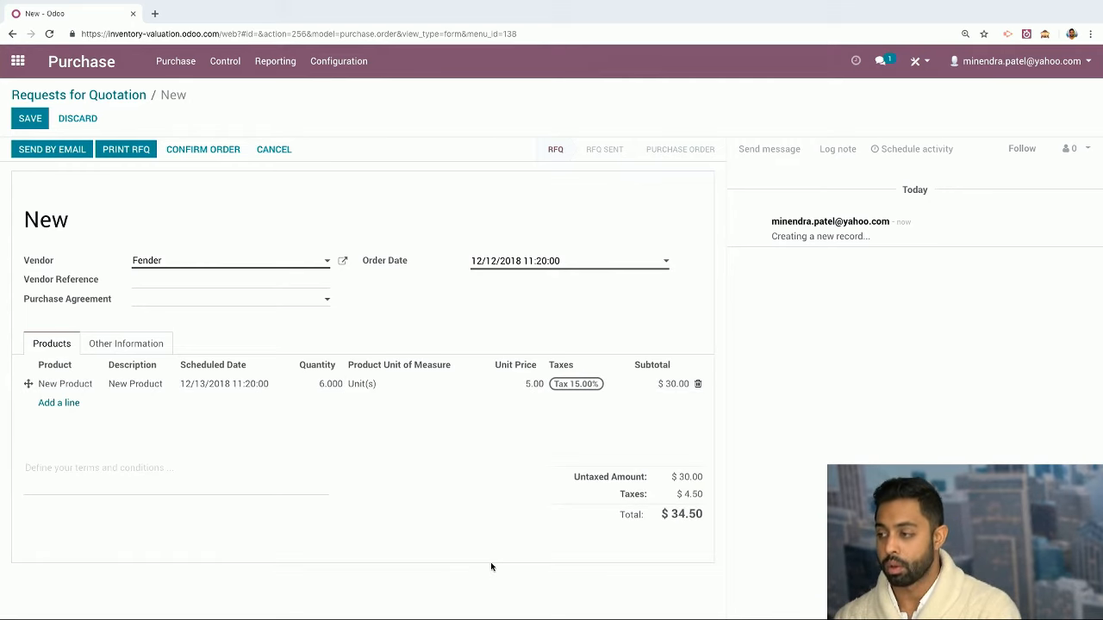
click(205, 150)
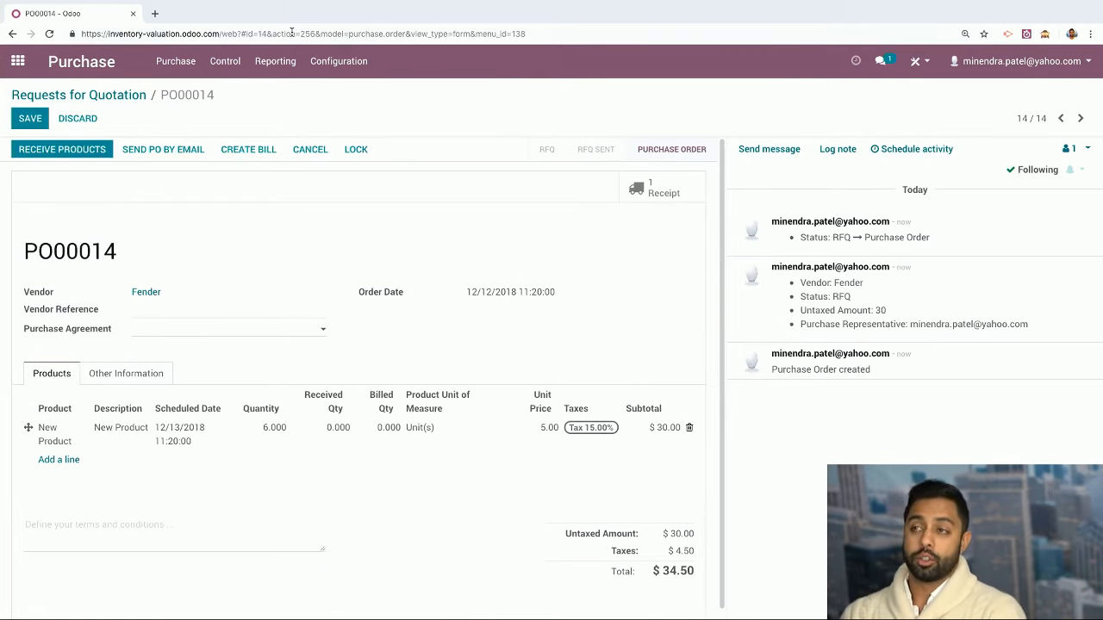
Review New Product's on-hand, forecast and 15–30 reorder range, then return to the RFQ list
click(172, 64)
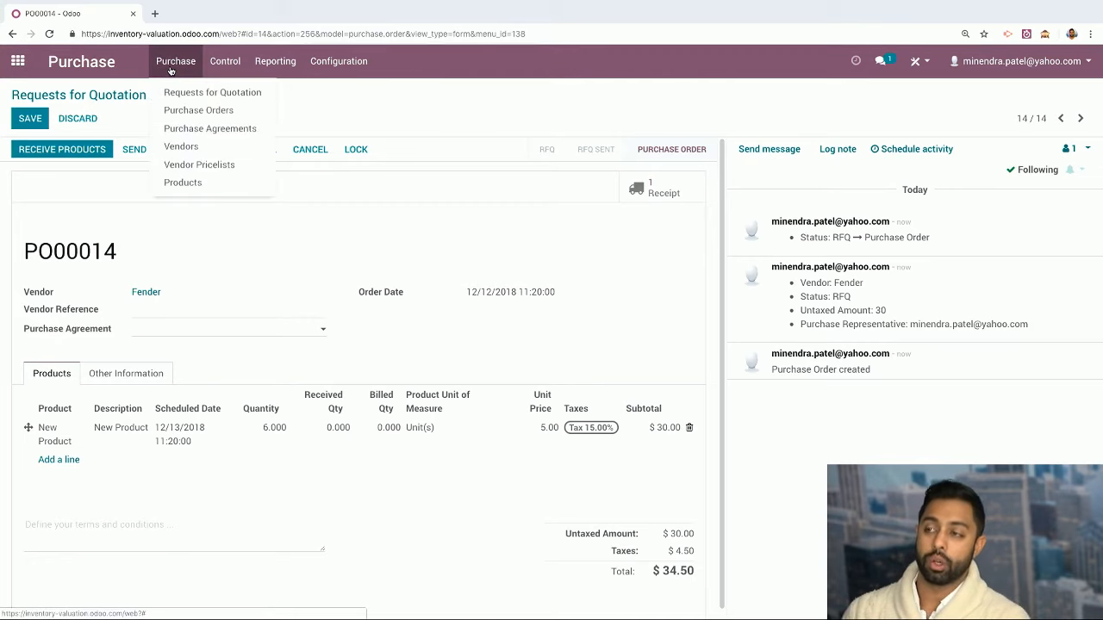
click(192, 185)
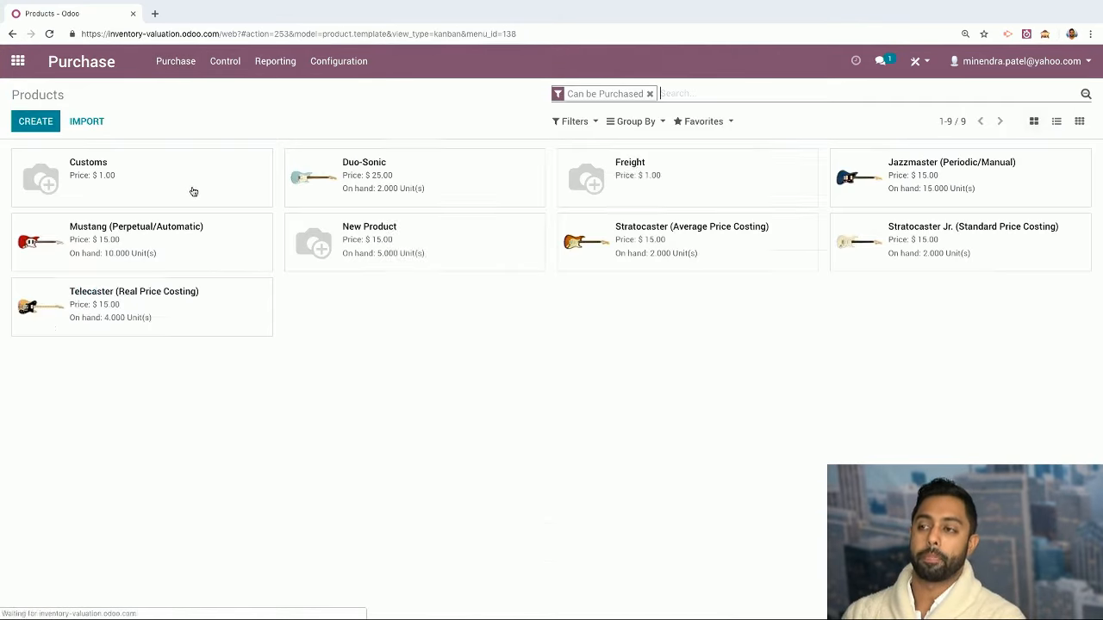
click(650, 93)
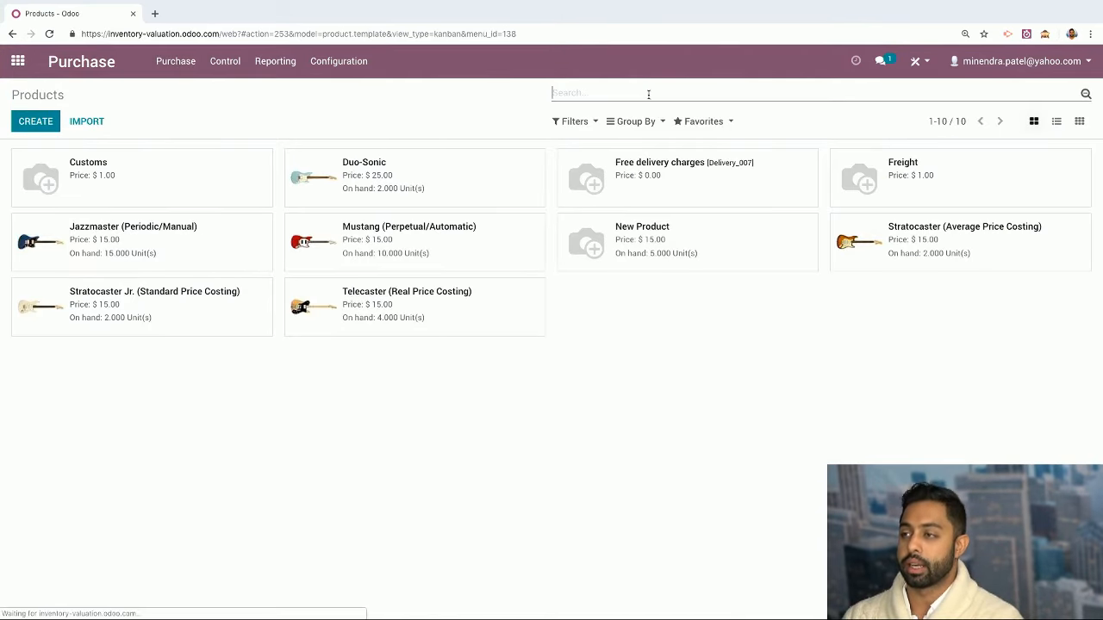
click(568, 261)
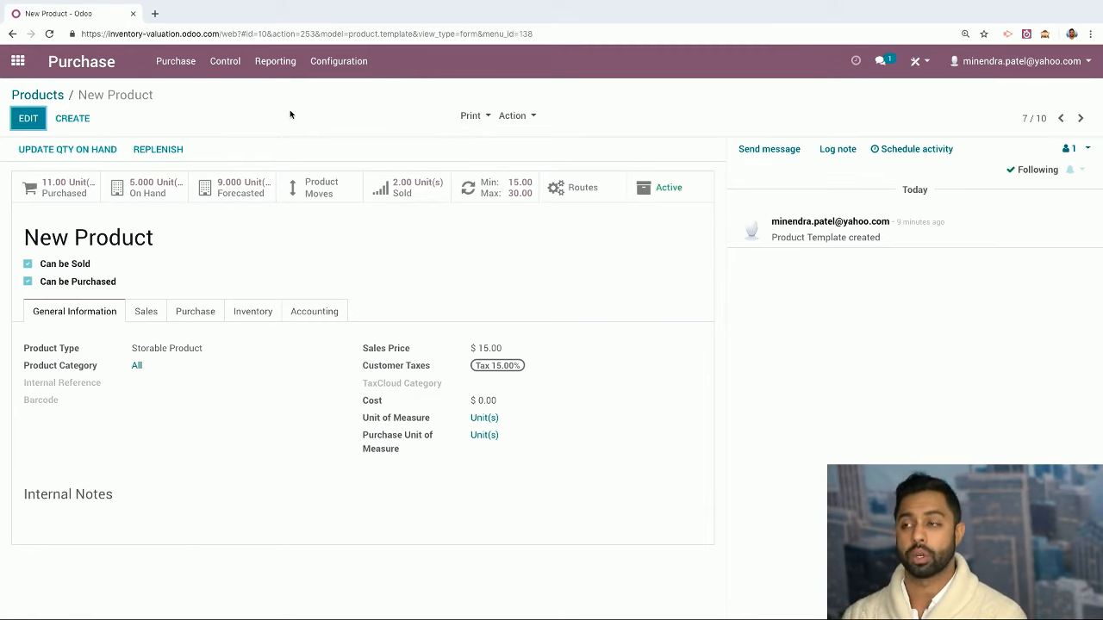
click(85, 72)
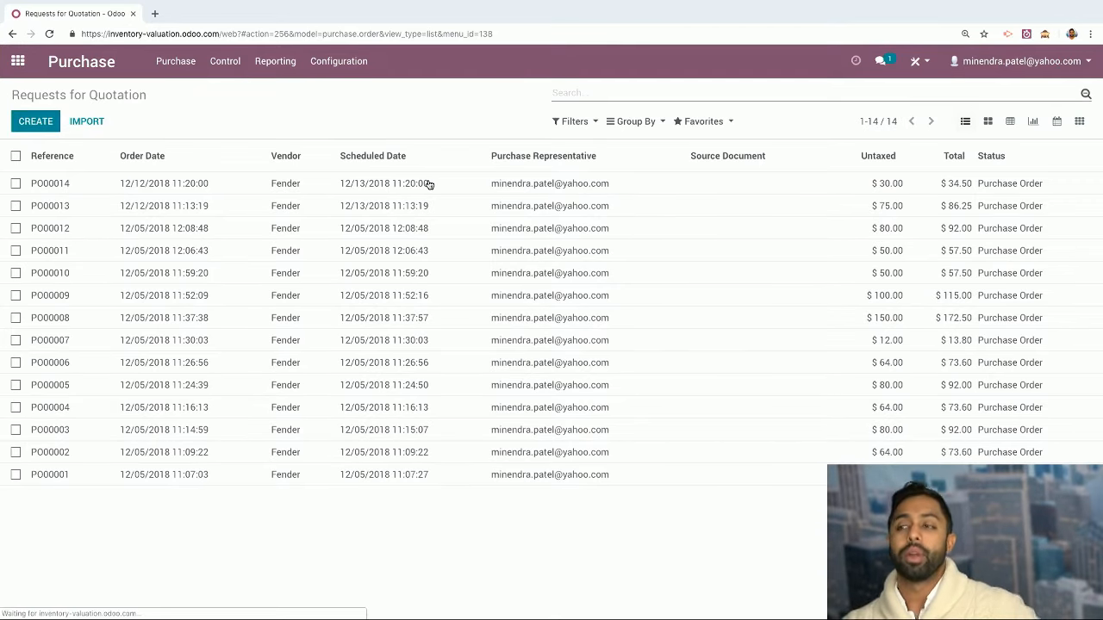
Start a new request for quotation with Fender as the vendor
click(428, 186)
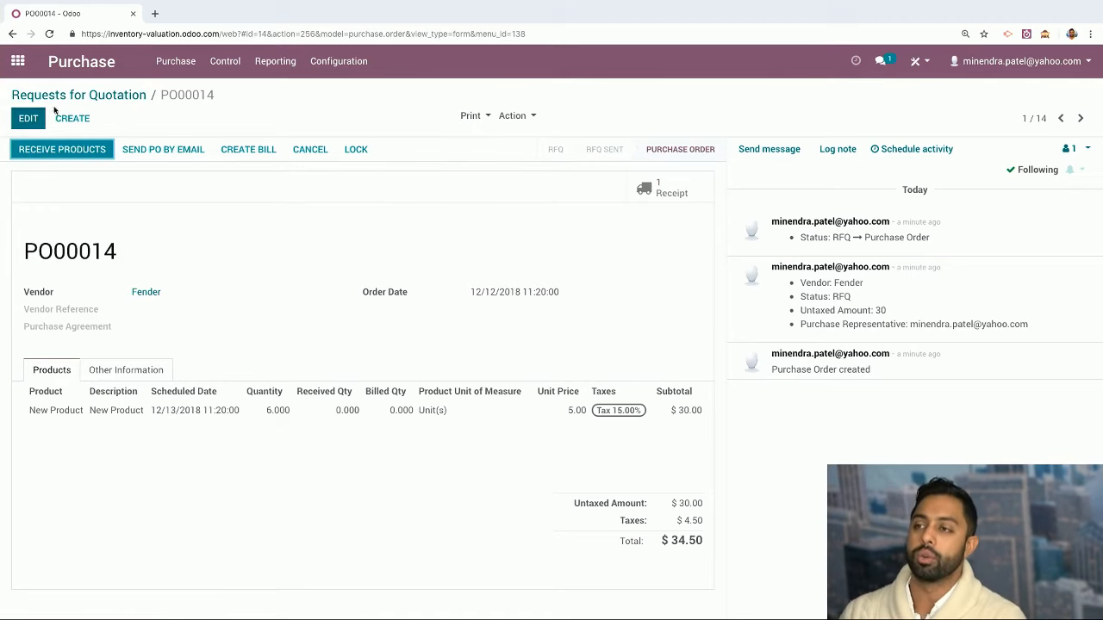
click(176, 61)
click(181, 89)
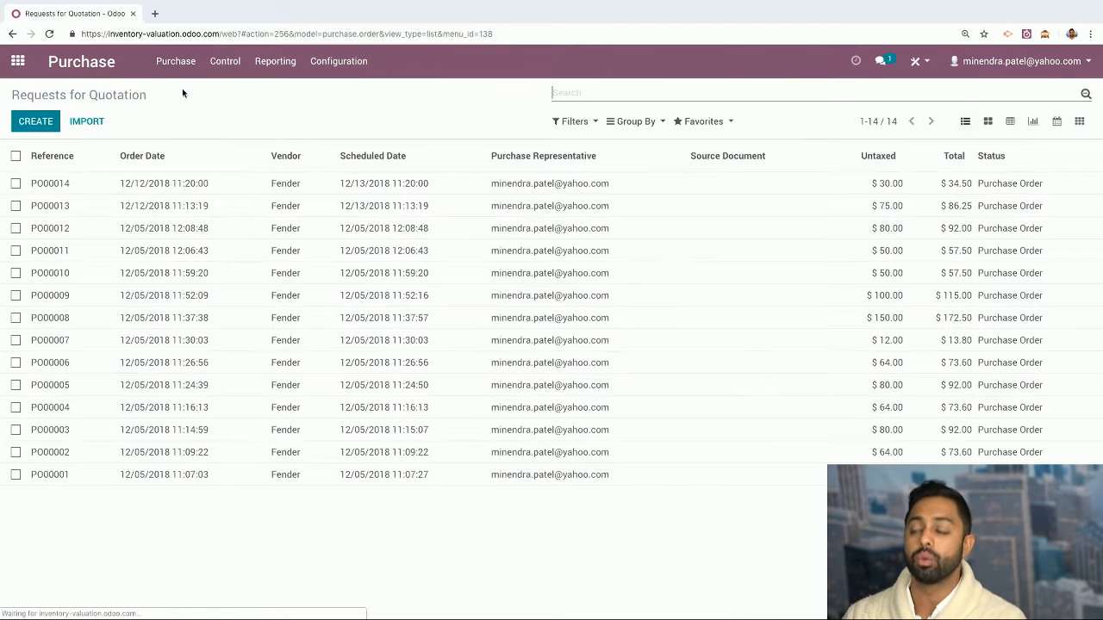
click(42, 128)
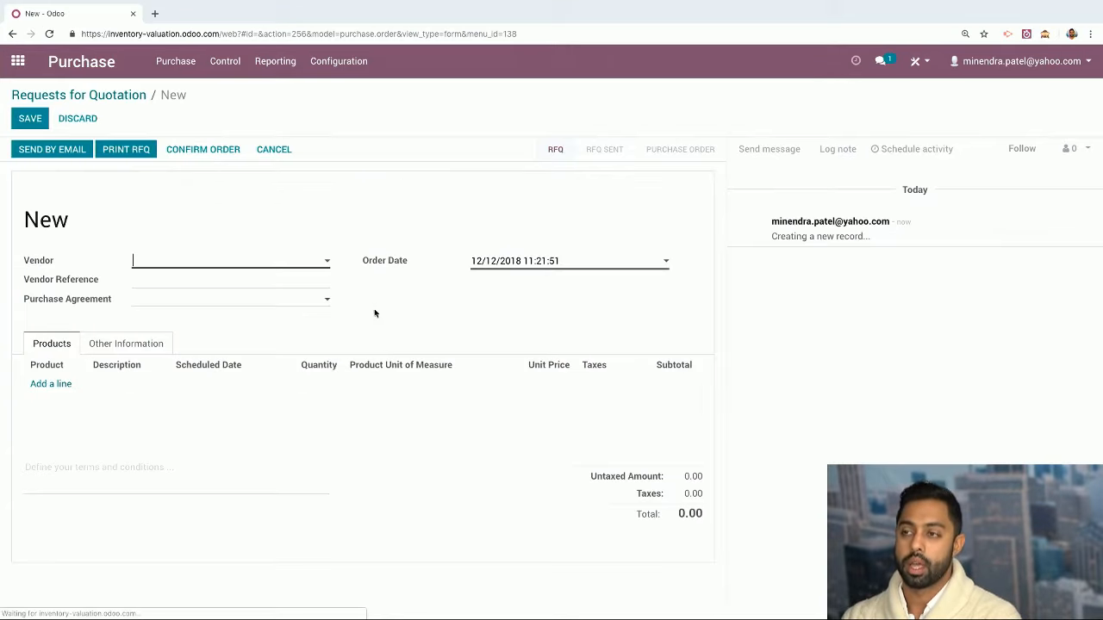
click(229, 267)
click(217, 281)
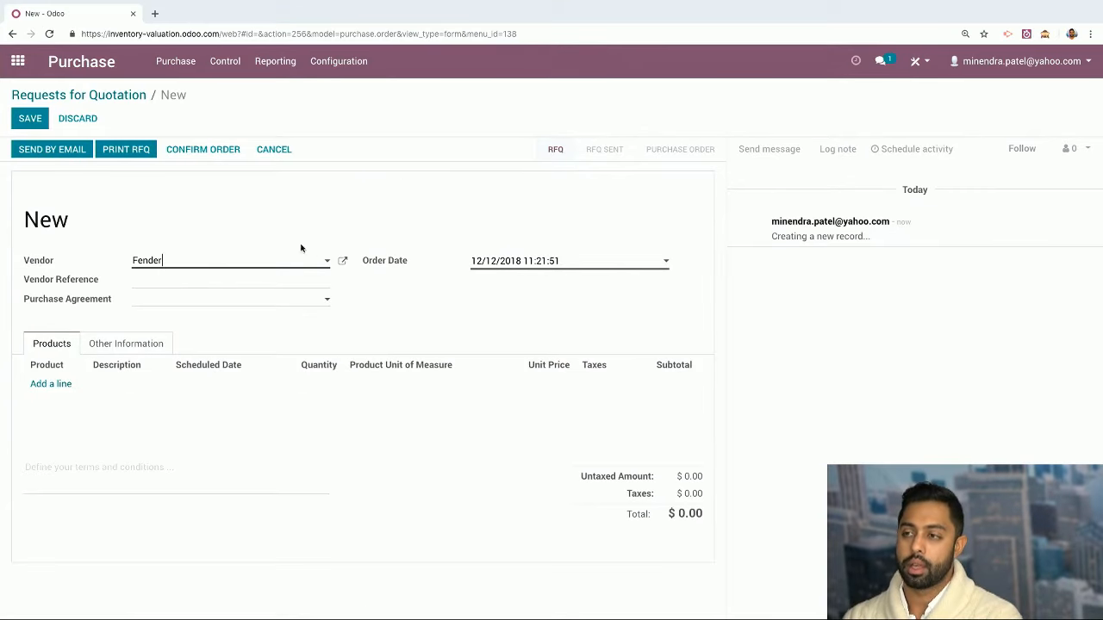
Add New Product and Stratocaster Jr. (Standard Price Costing) lines, then save the RFQ
click(65, 385)
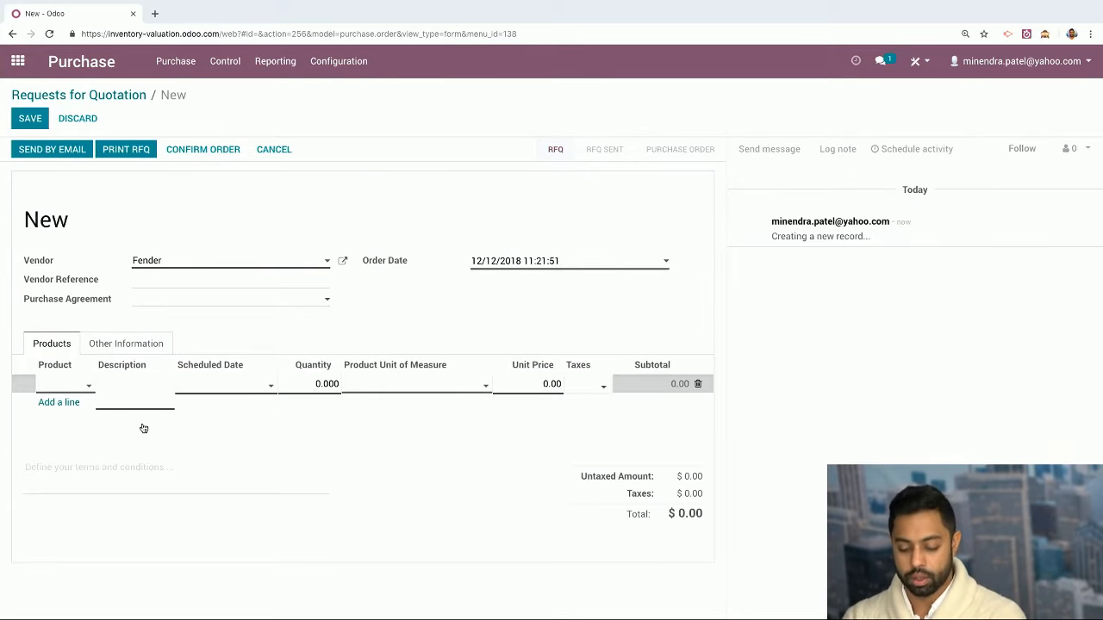
text(new produ)
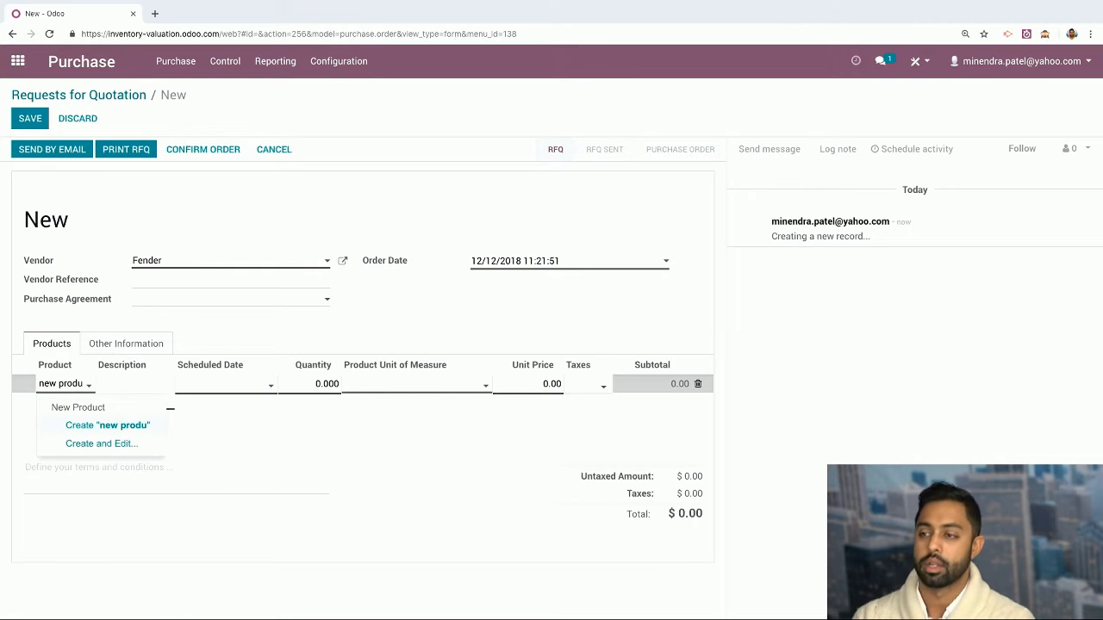
key(Return)
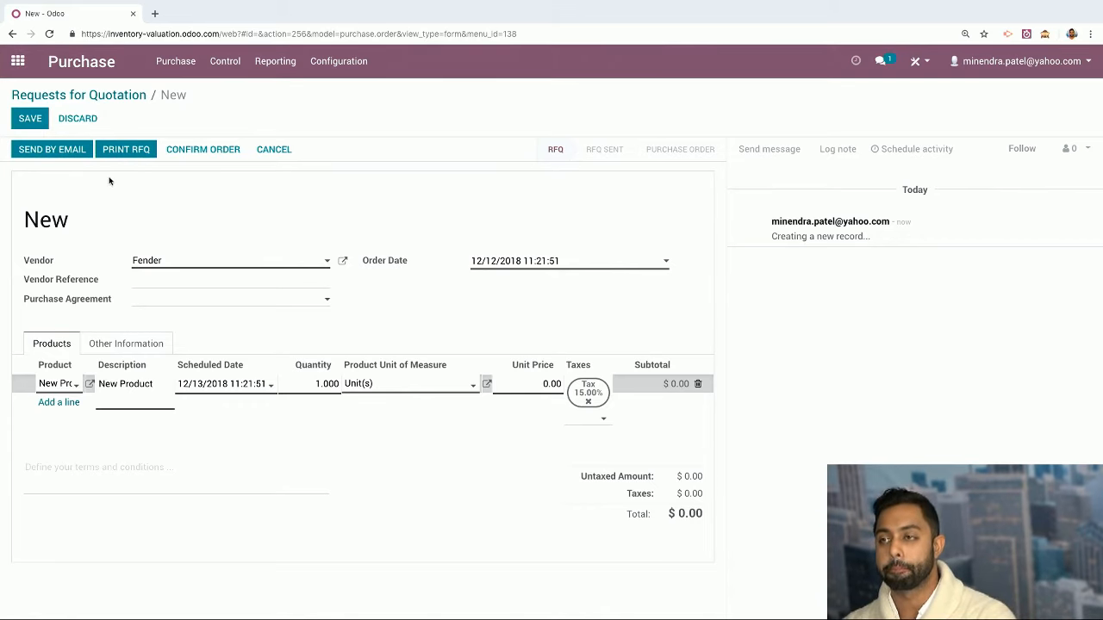
click(74, 405)
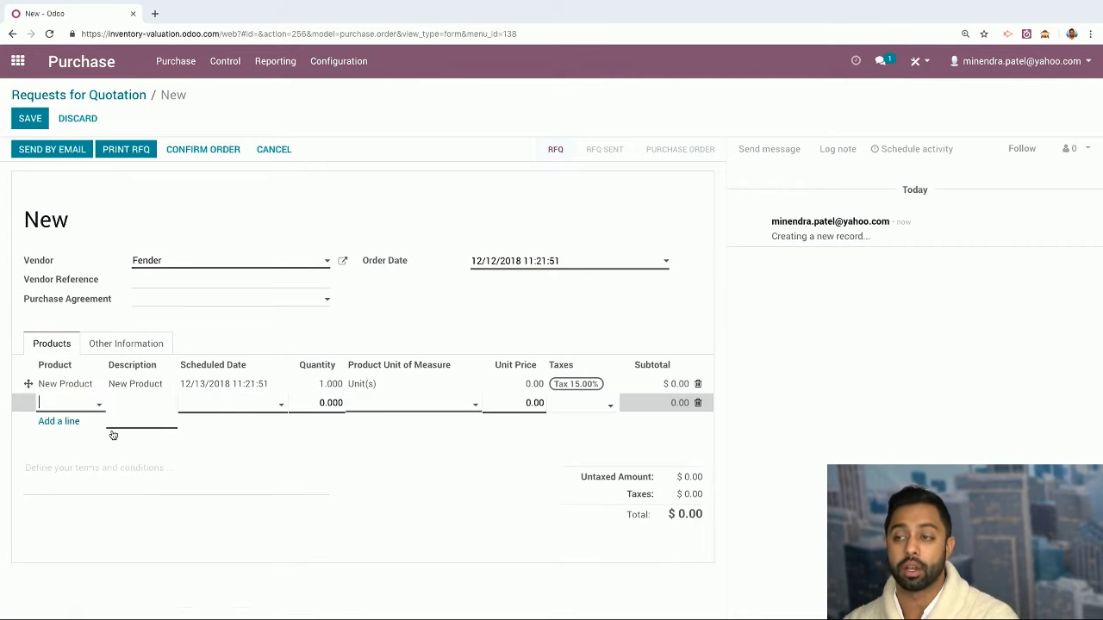
click(99, 404)
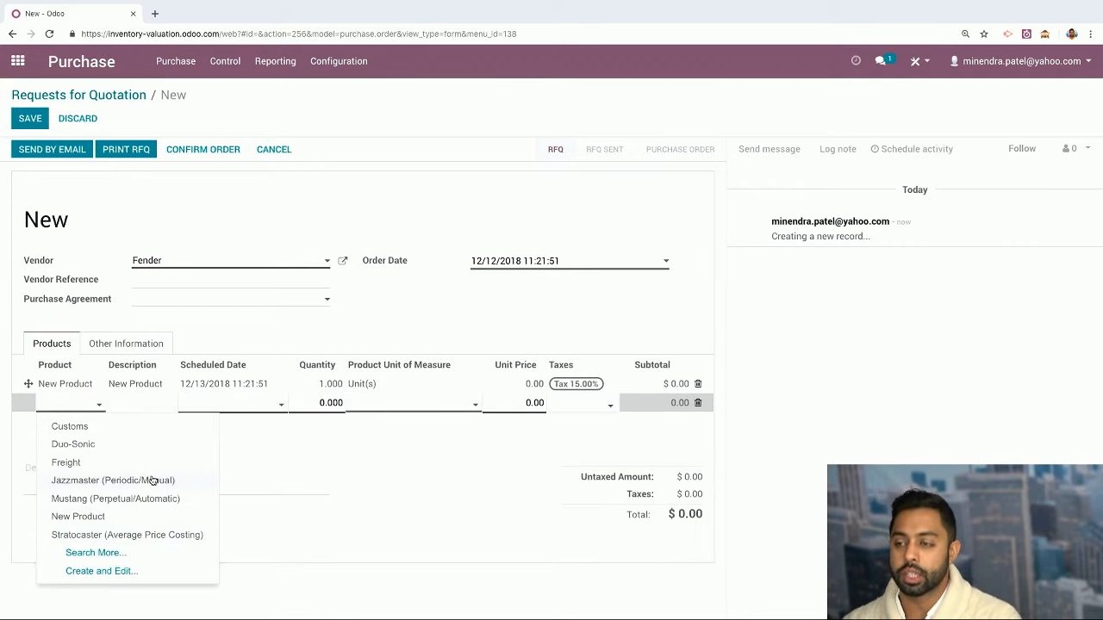
click(104, 554)
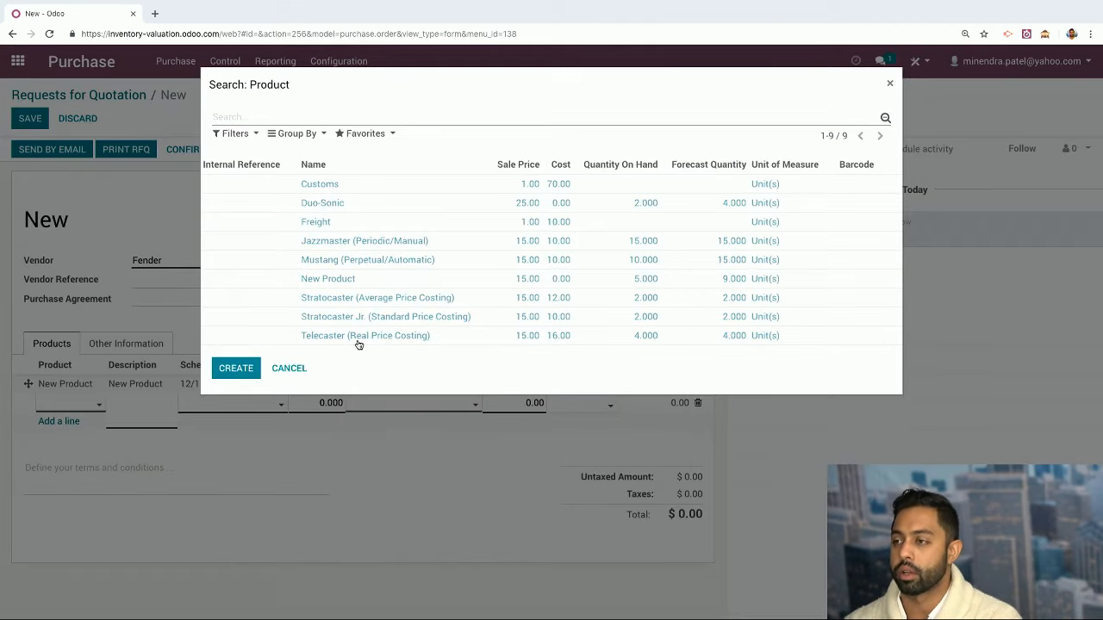
click(352, 321)
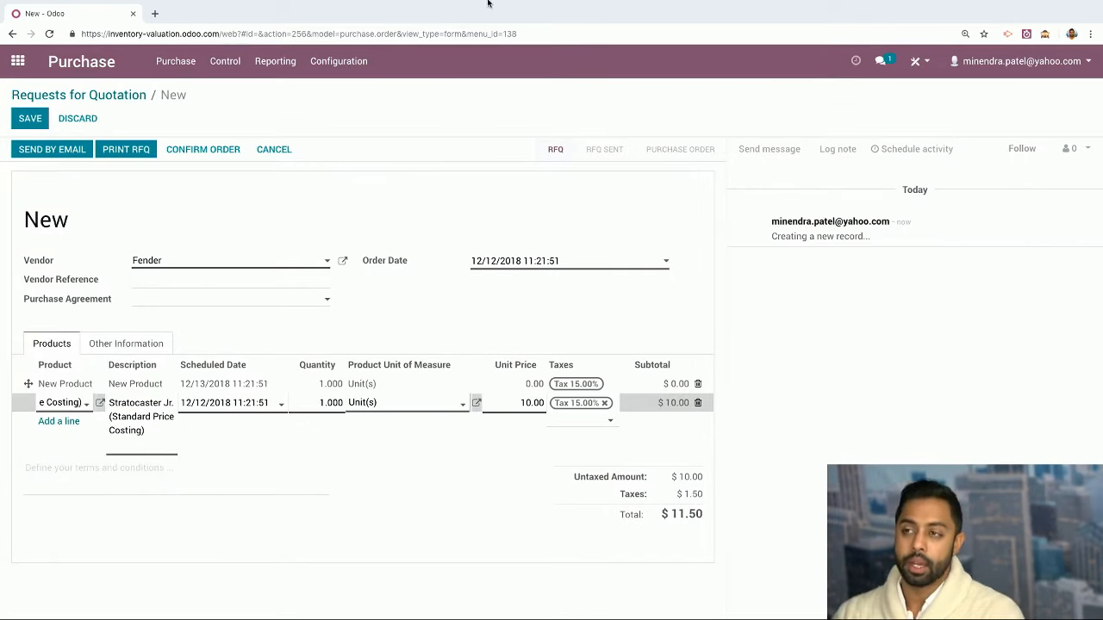
click(19, 128)
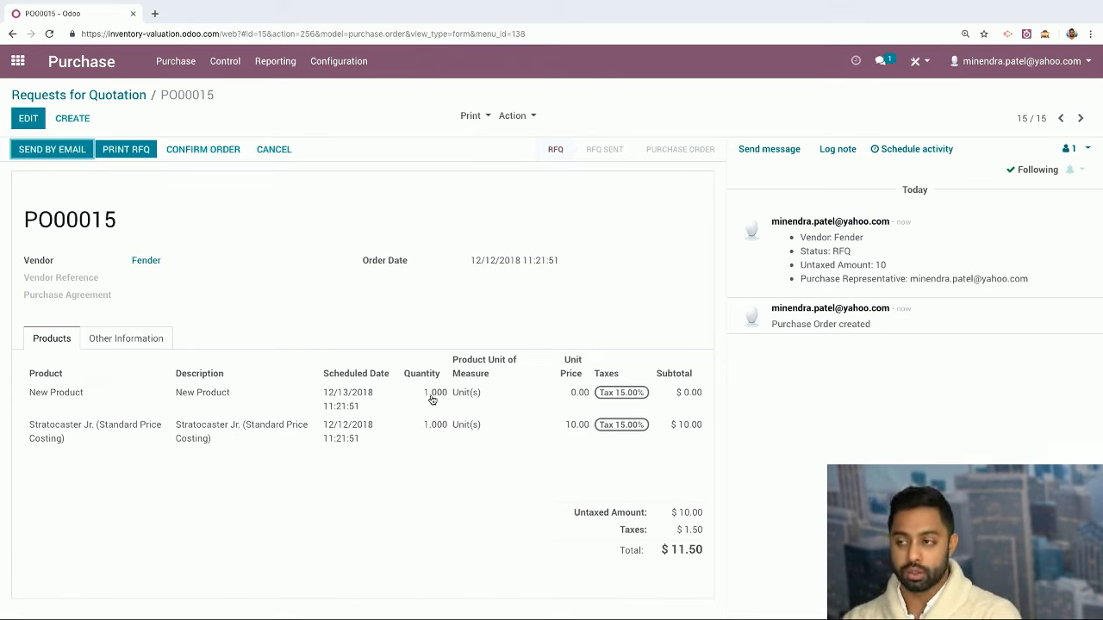
Return to the Requests for Quotation list, where PO00015 at $11.50 is in RFQ status
click(138, 97)
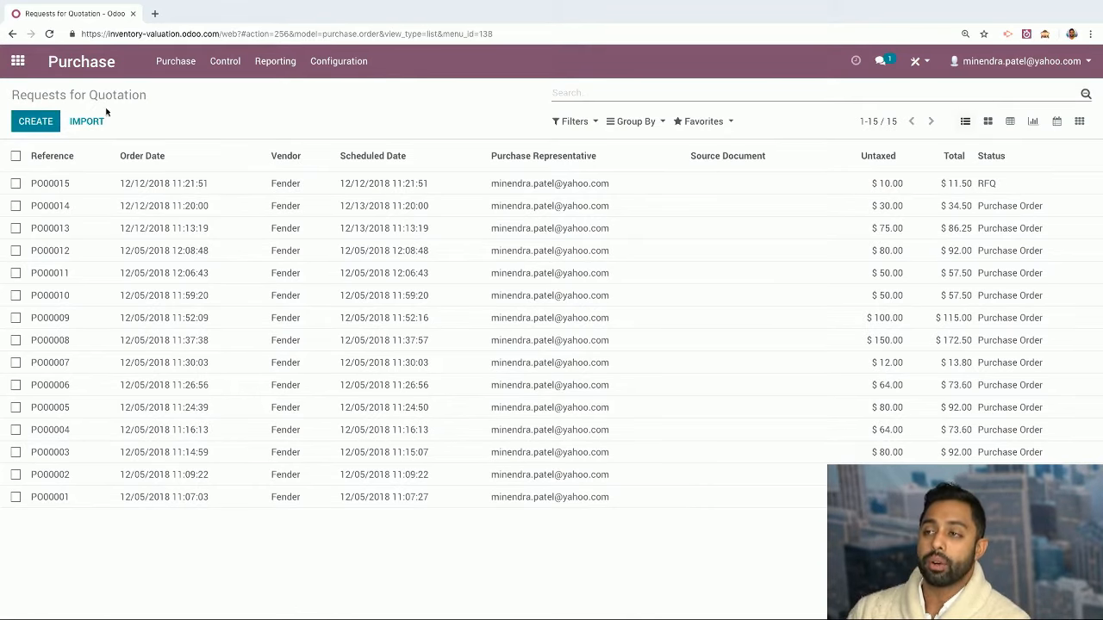
Check the New Product record among all products, then view the Purchase Orders list
click(175, 62)
click(183, 183)
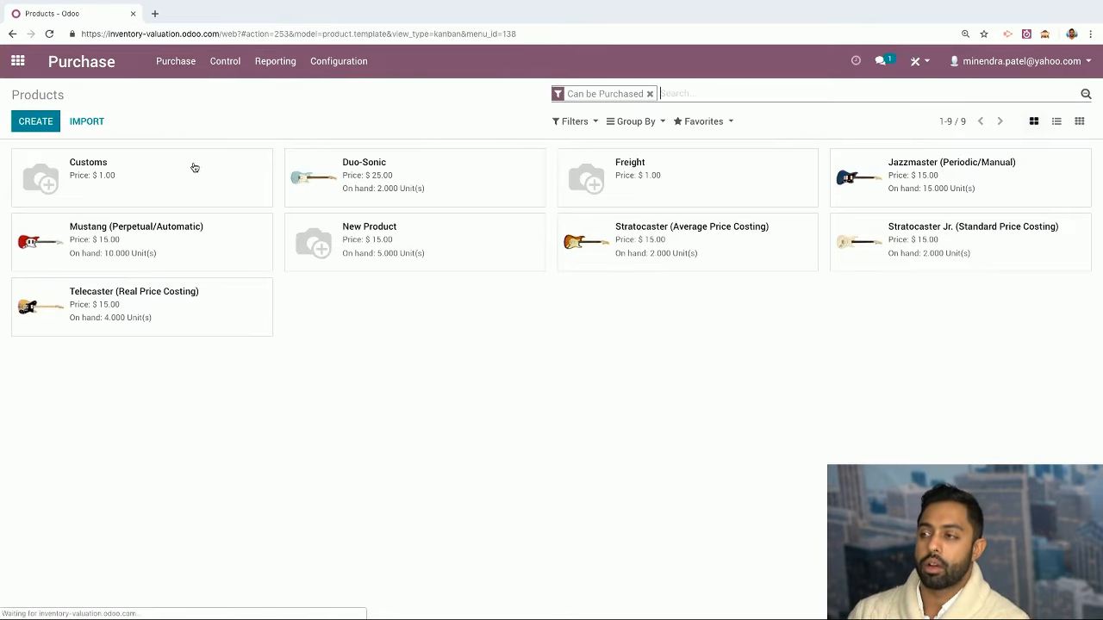
click(650, 93)
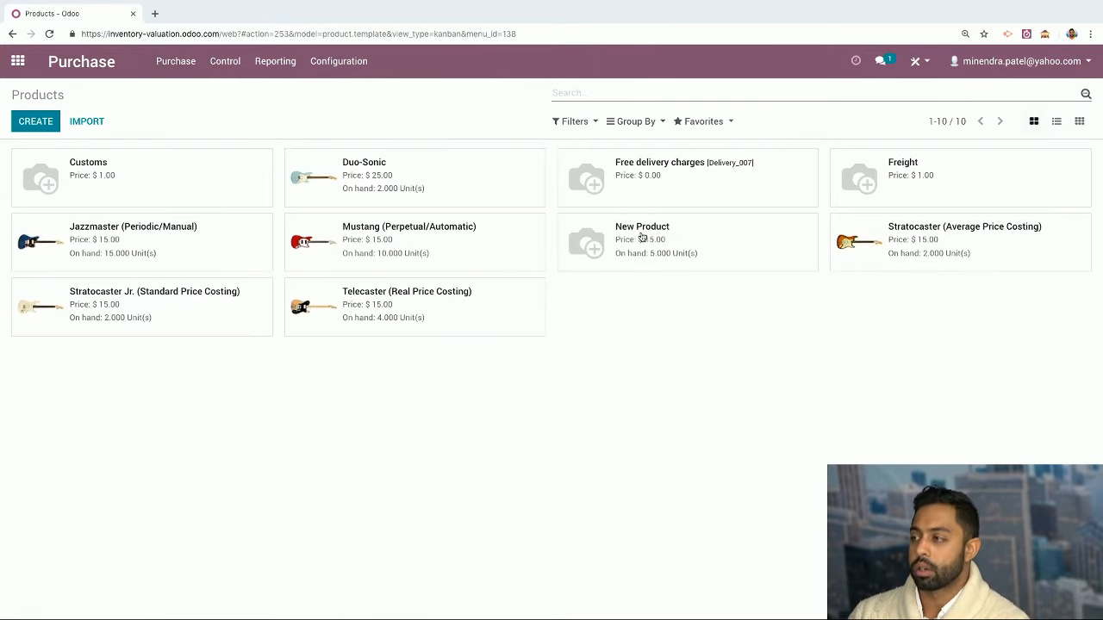
click(632, 270)
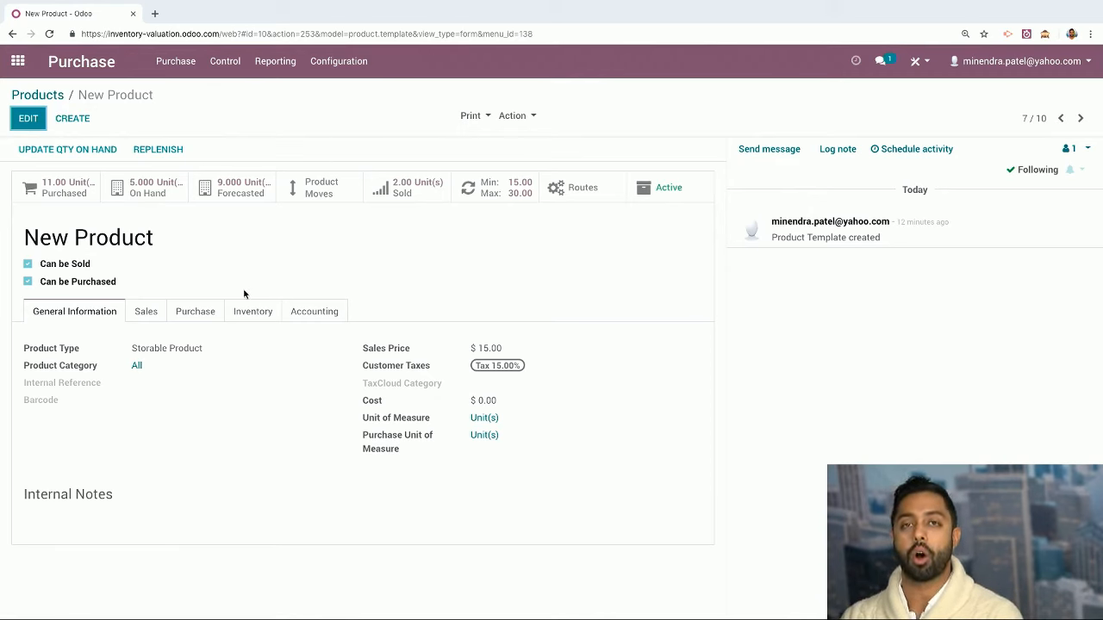
click(176, 62)
click(202, 110)
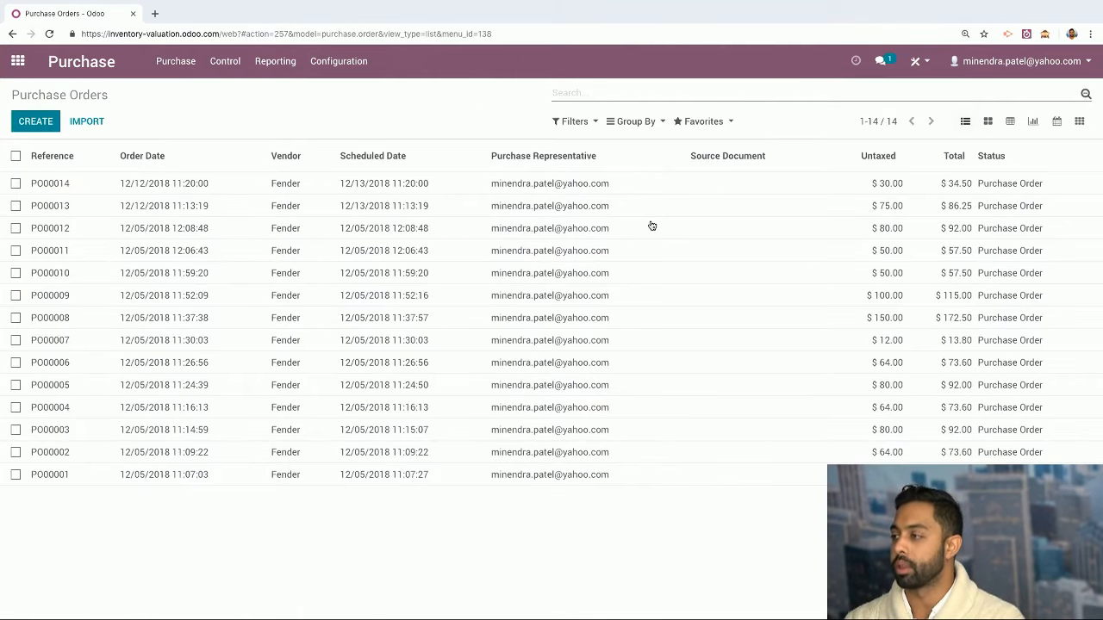
Look at PO00013 and its incoming receipt, then return to the purchase orders list
click(662, 209)
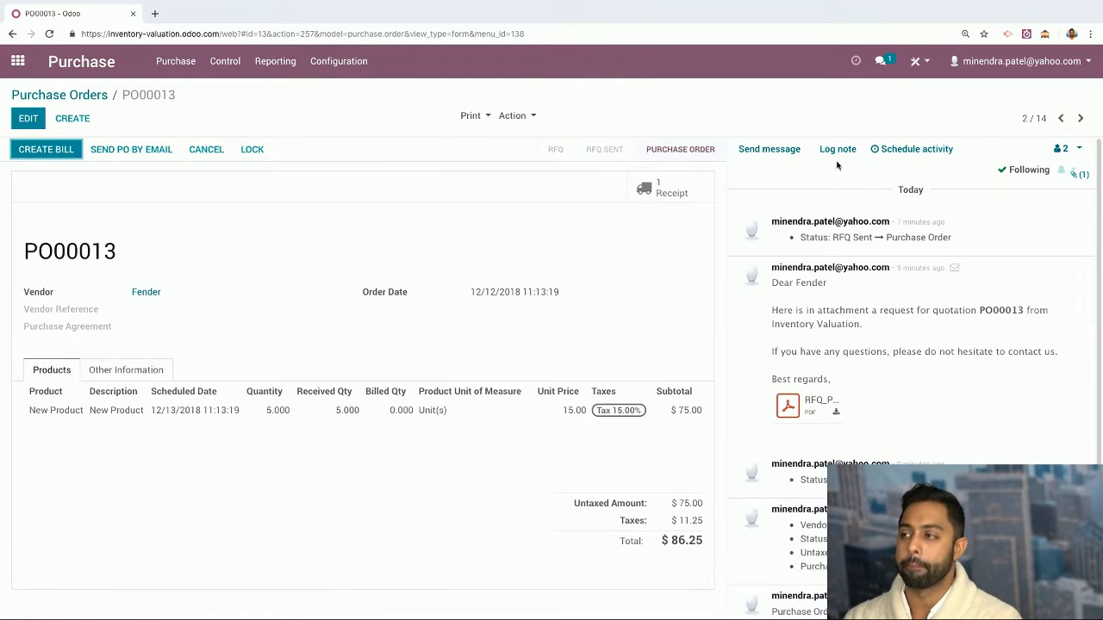
click(663, 188)
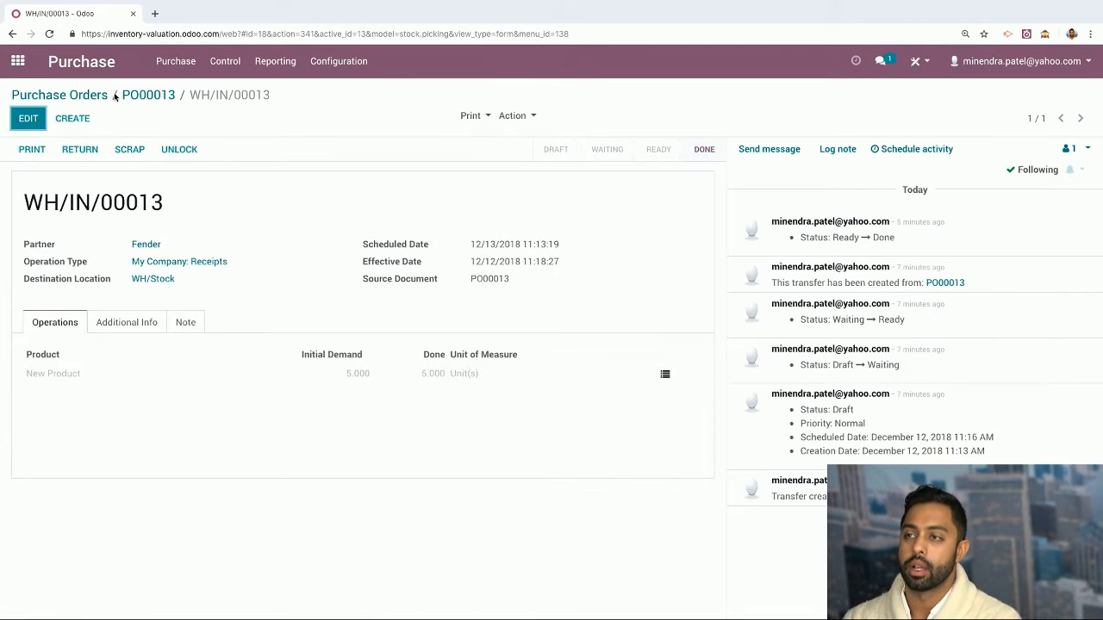
click(148, 94)
click(86, 100)
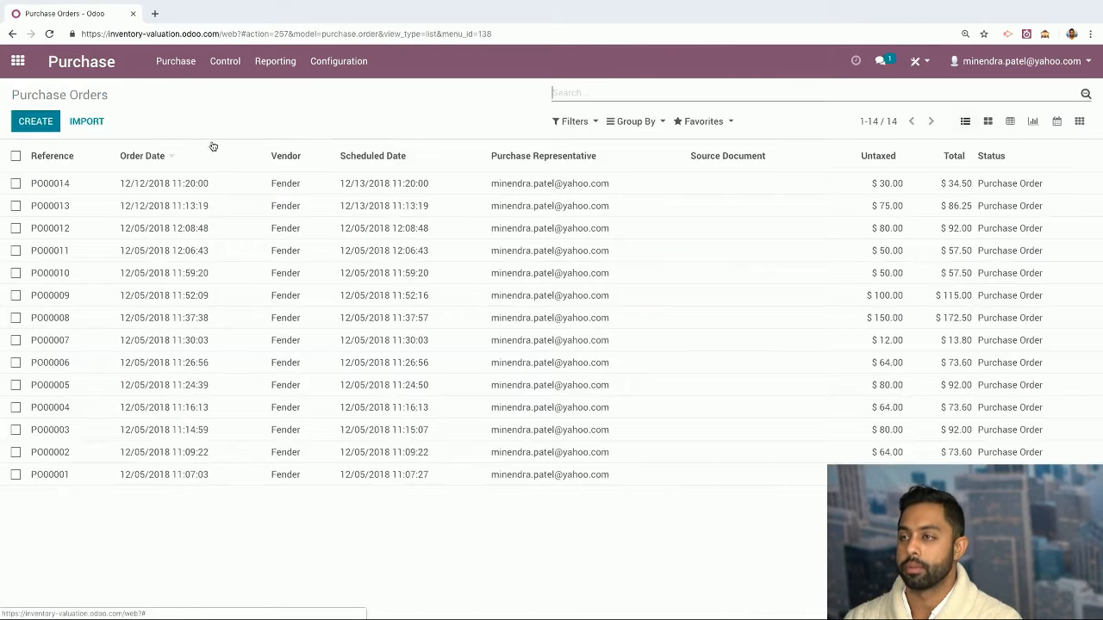
Validate PO00014's receipt WH/IN/00014, receiving all 6 units, then show the products catalogue
click(461, 185)
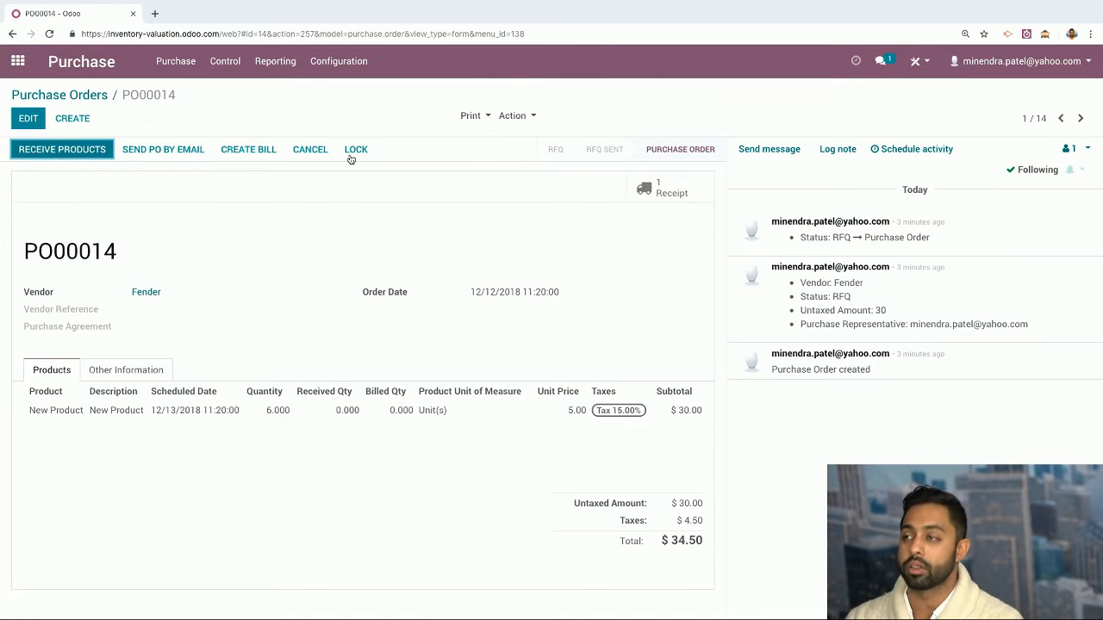
click(656, 188)
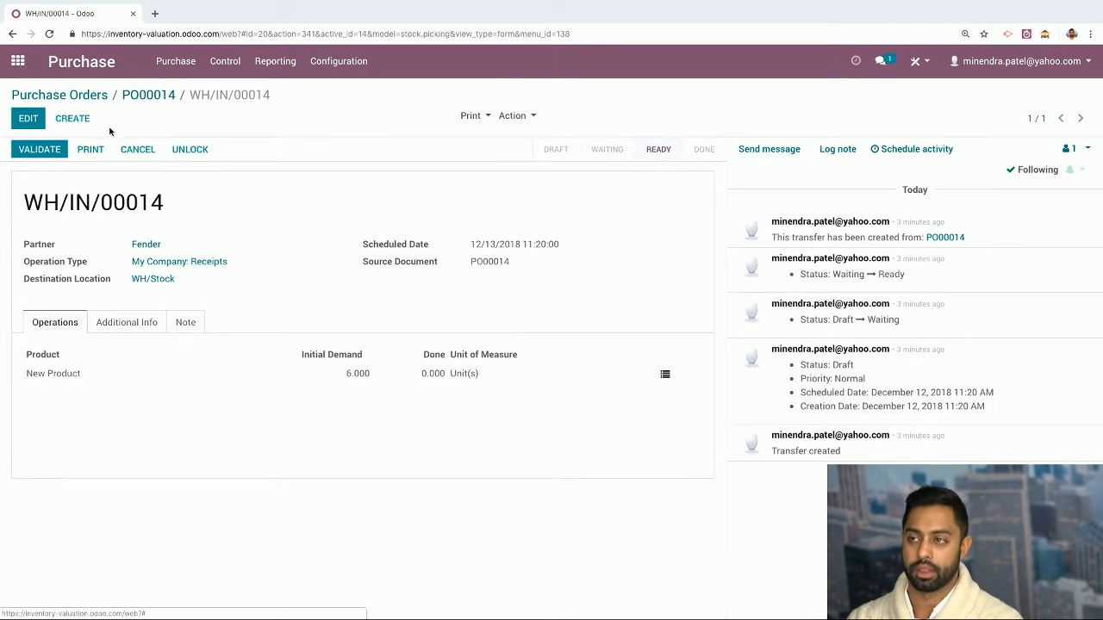
click(66, 151)
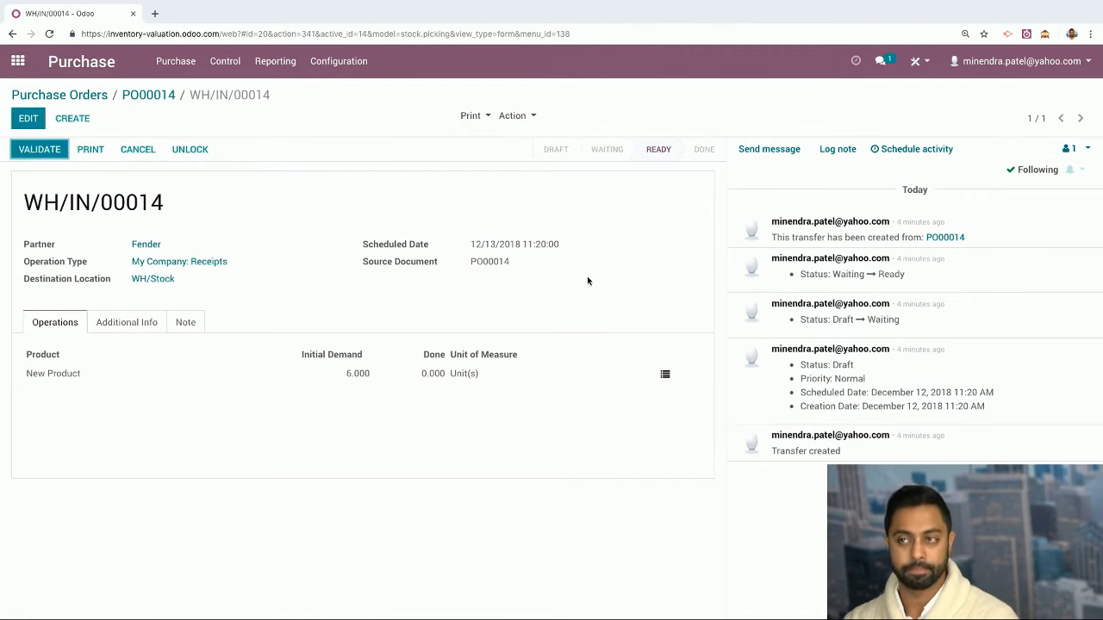
click(48, 151)
click(226, 196)
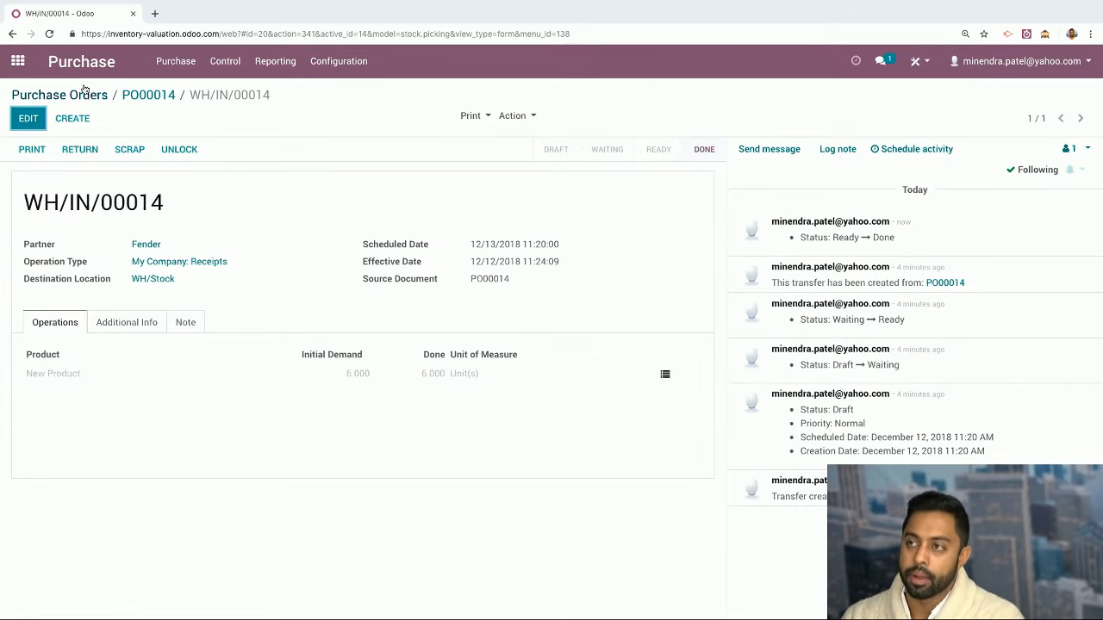
click(178, 61)
click(200, 180)
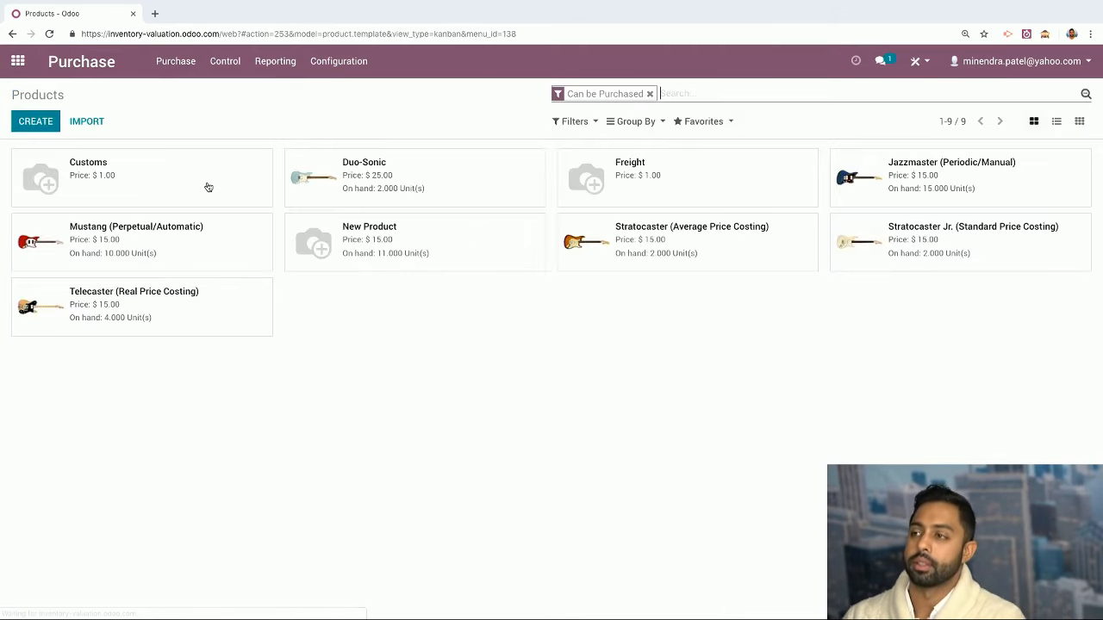
Clear the purchasable-only product filter and open sales order SO006
click(650, 93)
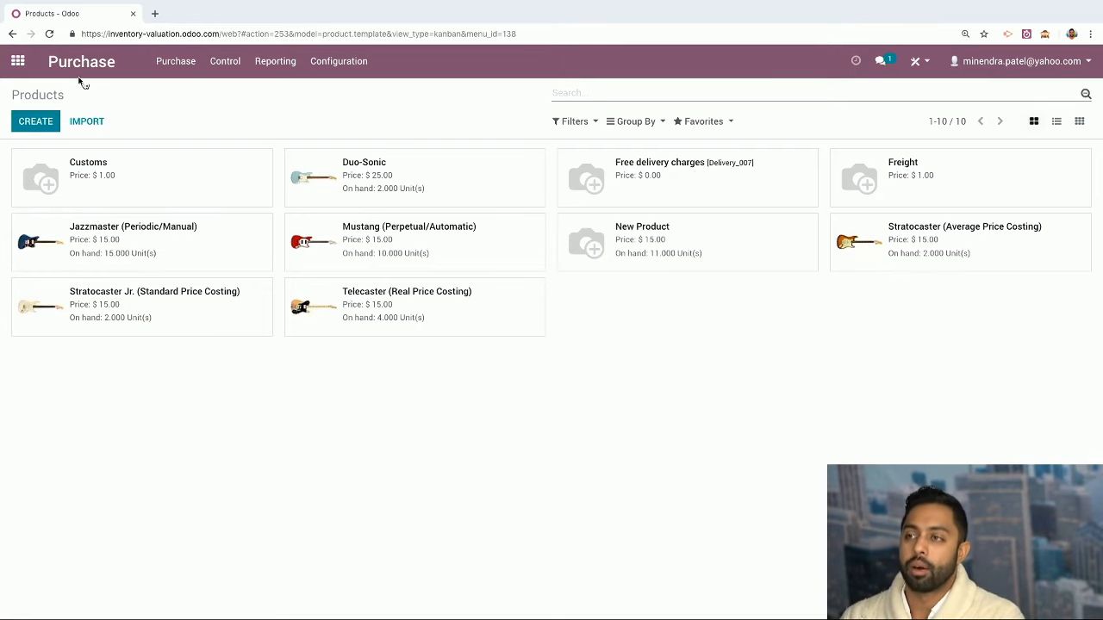
click(18, 62)
click(499, 173)
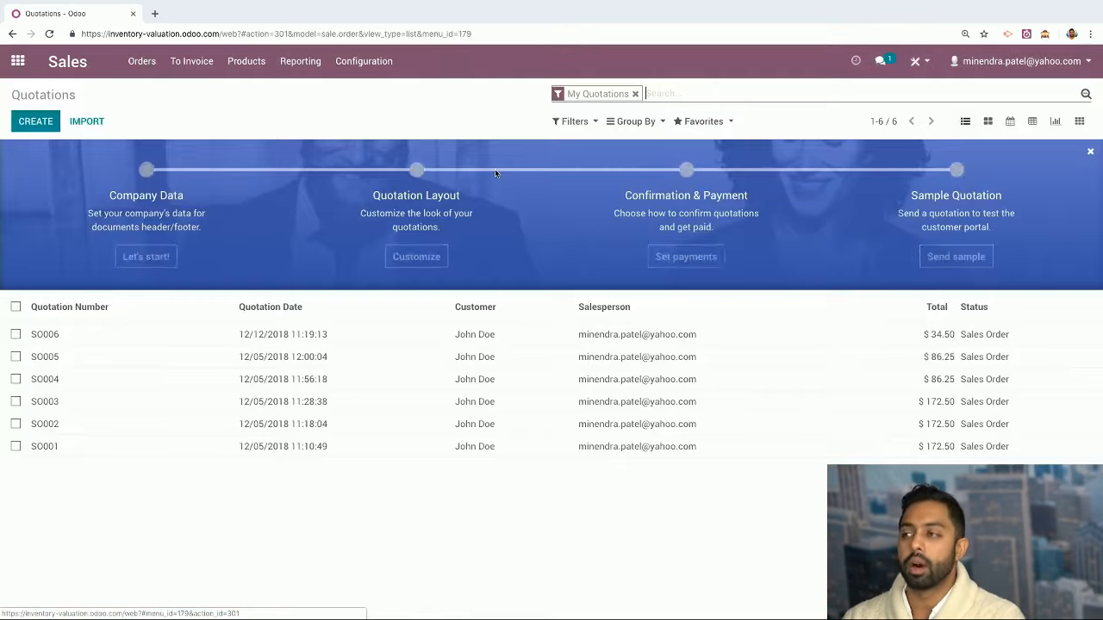
click(295, 341)
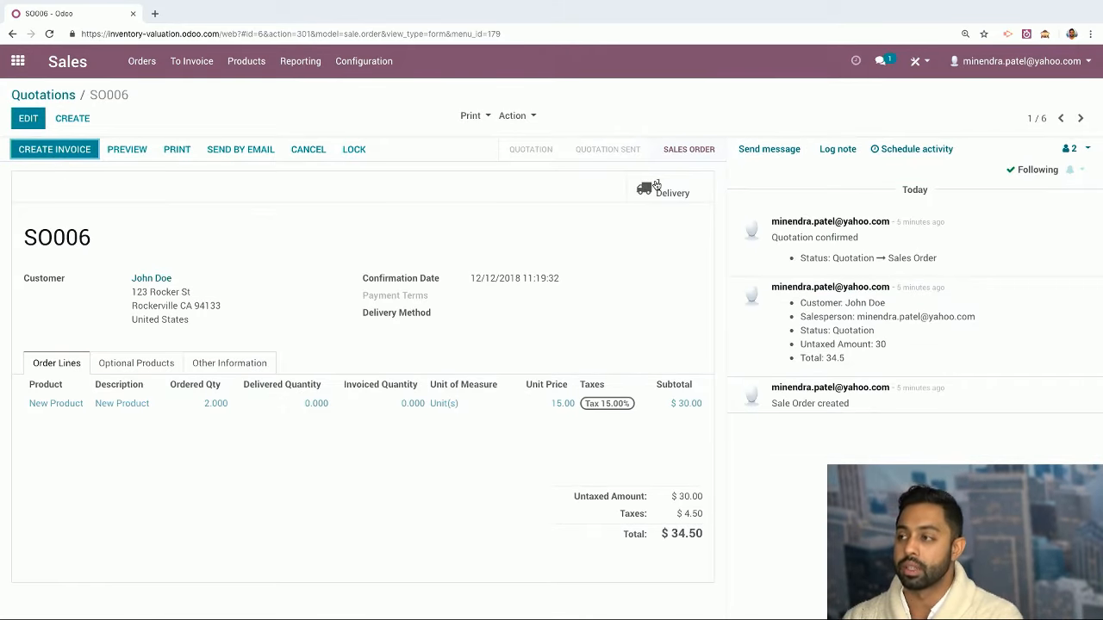
Validate delivery WH/OUT/00006, shipping both New Product units, then return to Purchase RFQs
click(659, 190)
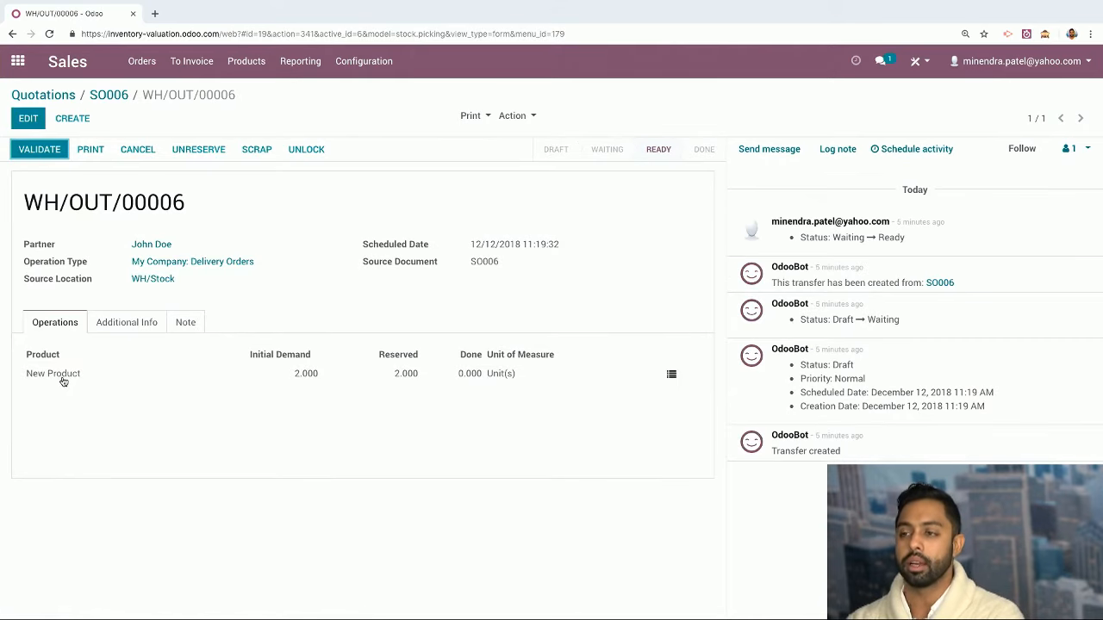
click(35, 149)
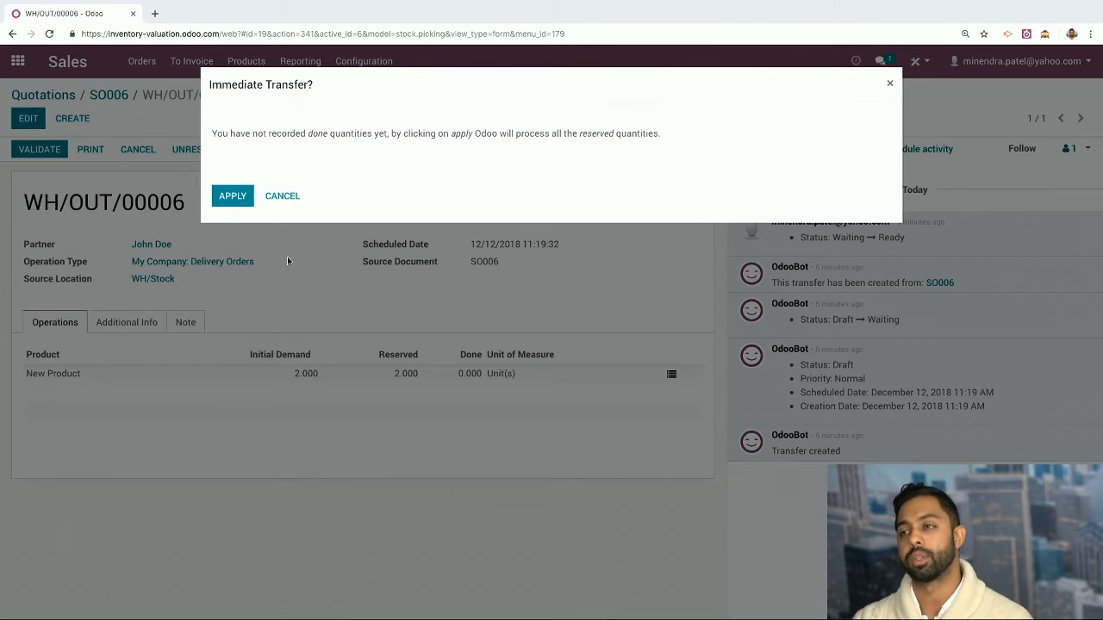
click(231, 205)
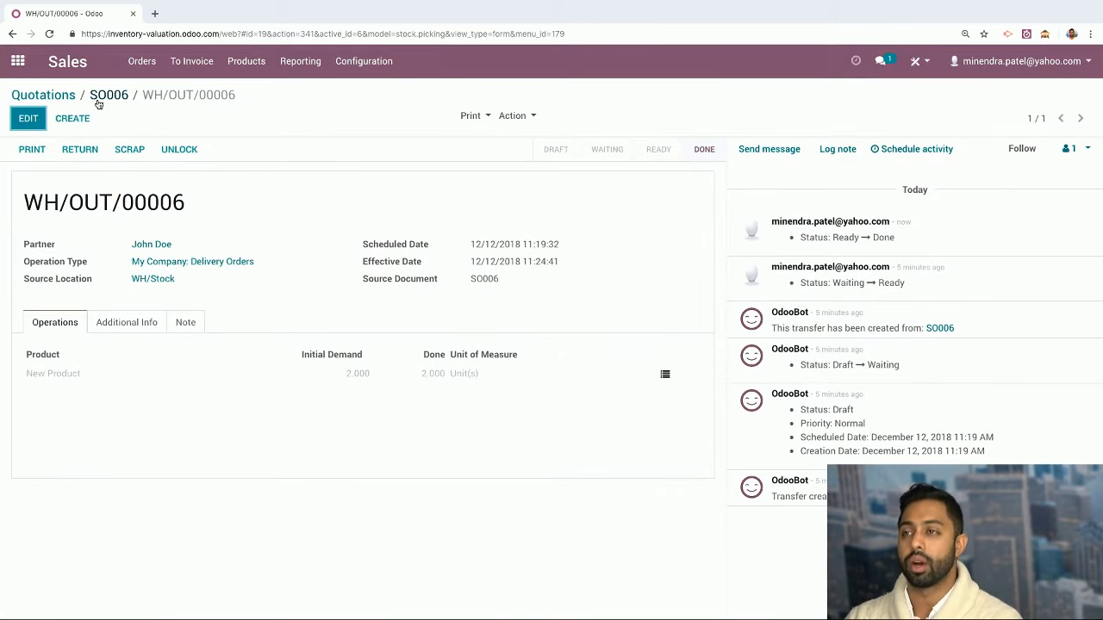
click(18, 60)
click(588, 197)
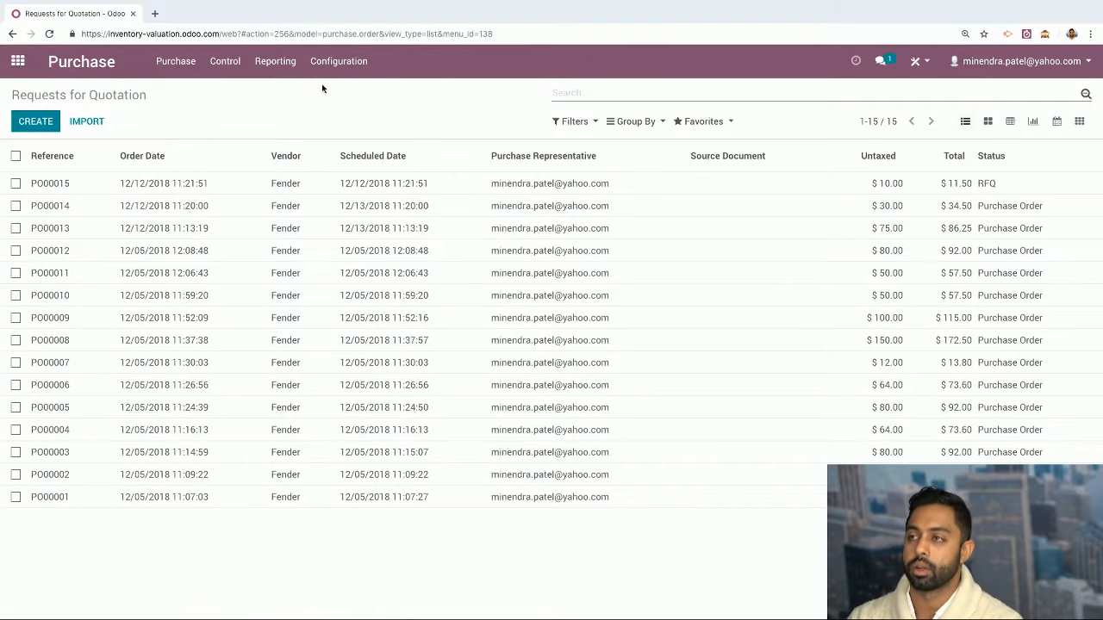
Check New Product among all products: 9 on hand, reorder minimum 15, maximum 30
click(176, 61)
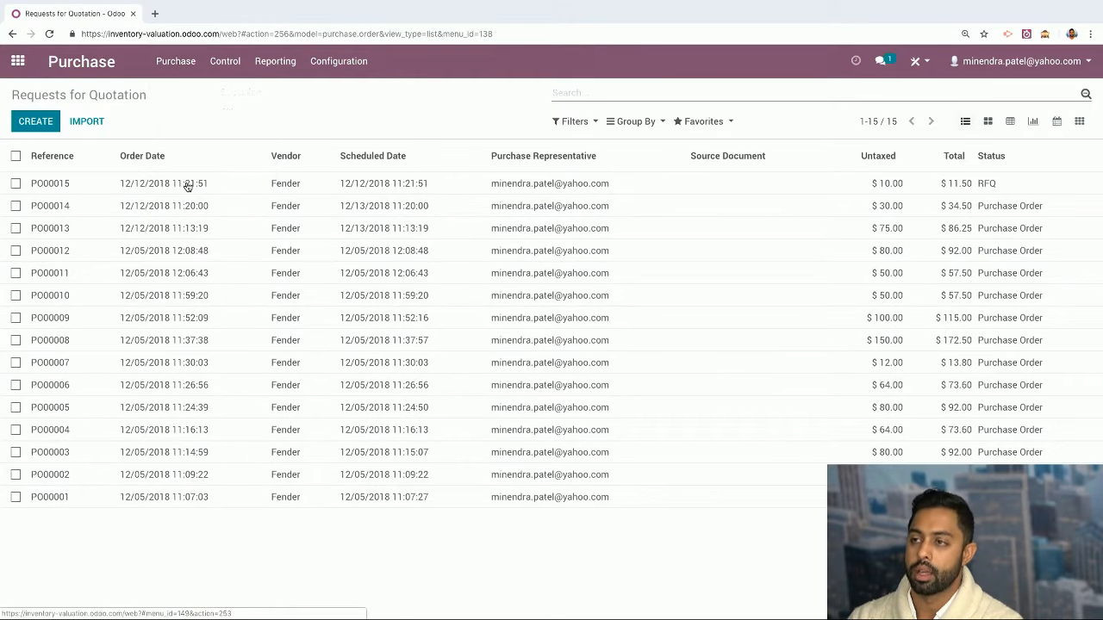
click(182, 182)
click(649, 94)
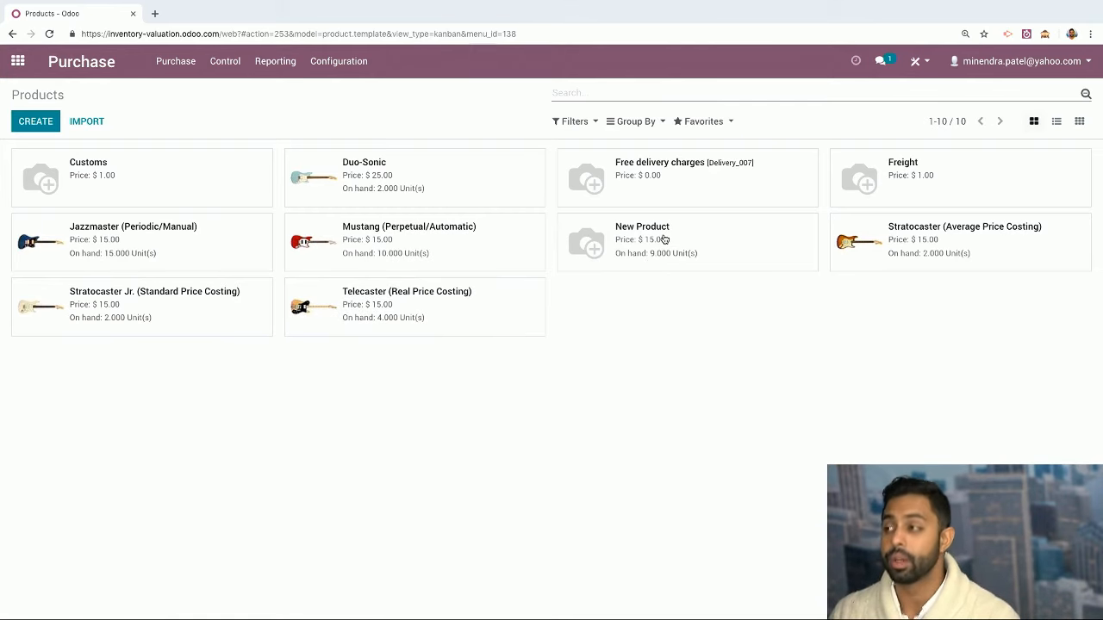
click(664, 239)
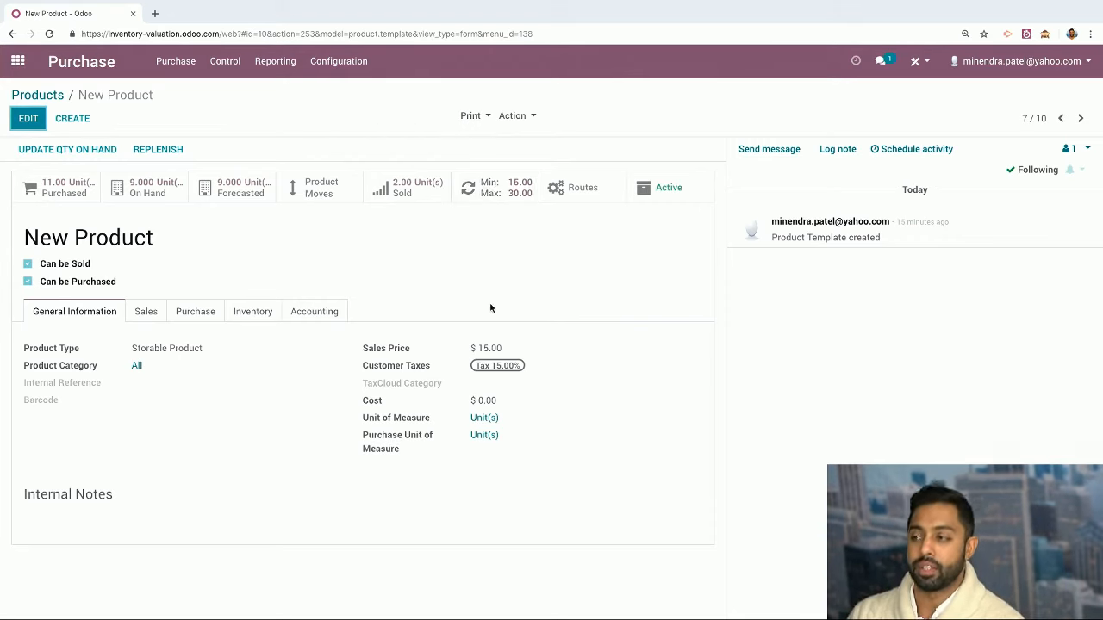
click(19, 62)
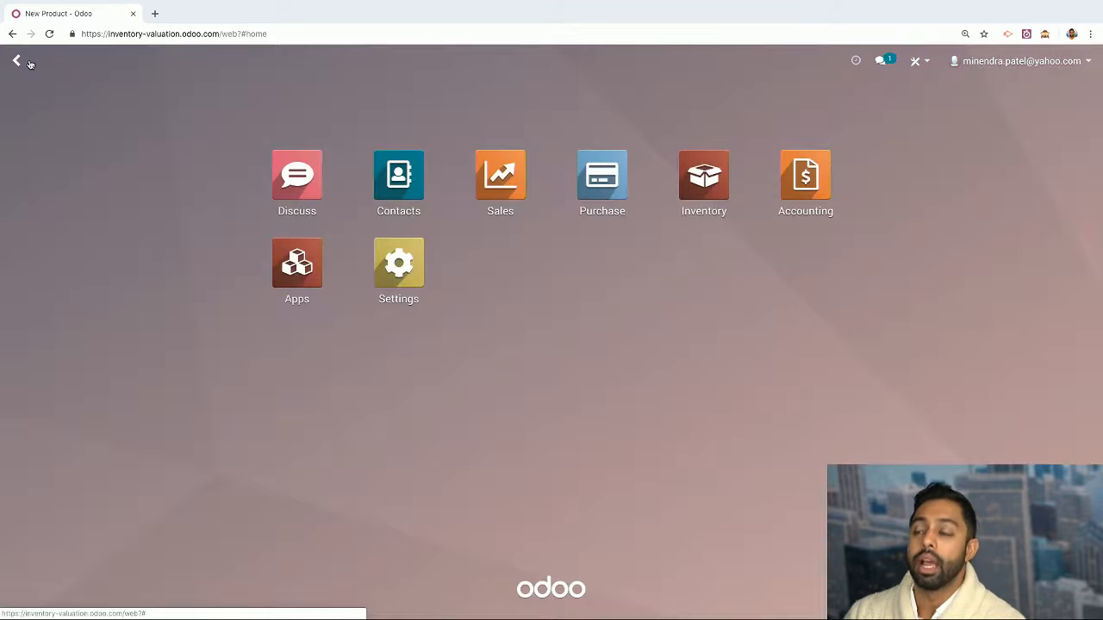
Run the Inventory scheduler from Operations so reordering rules fire
click(691, 176)
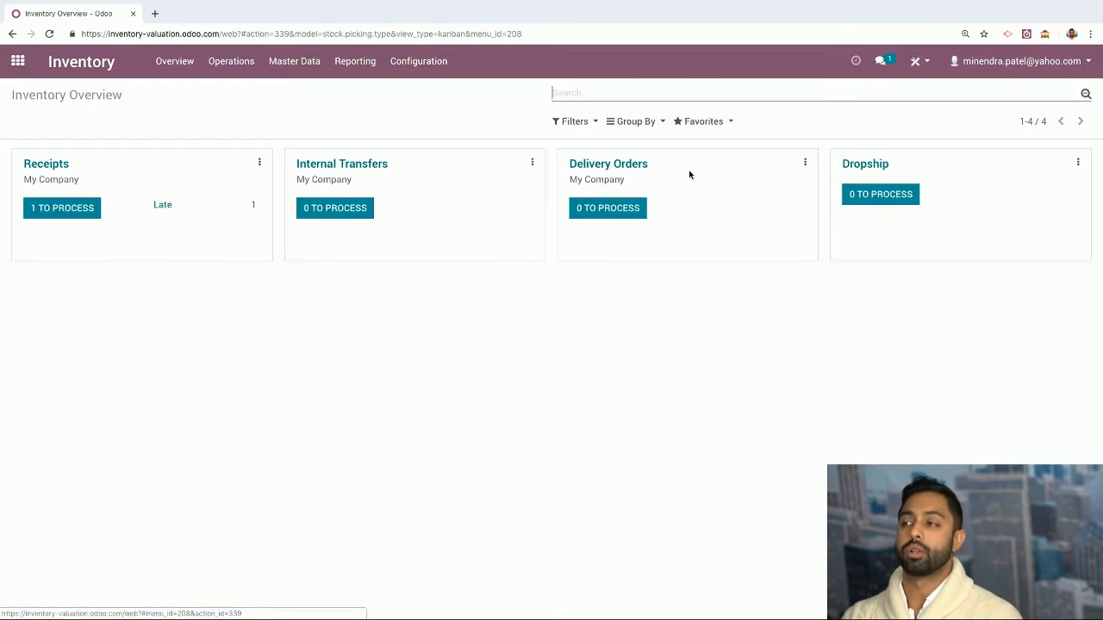
click(247, 74)
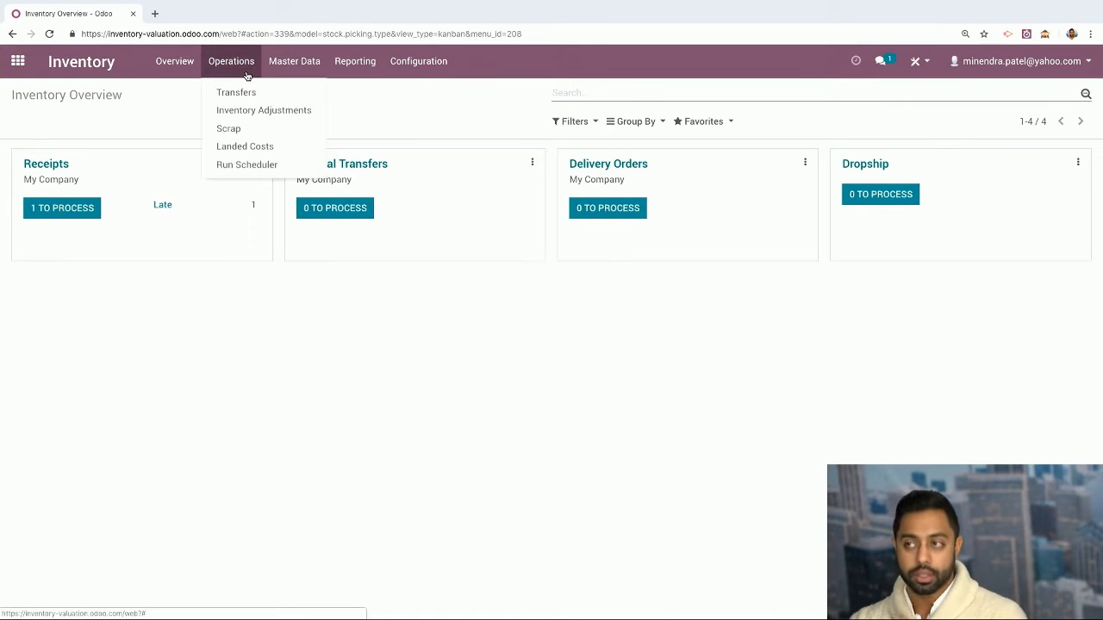
click(263, 167)
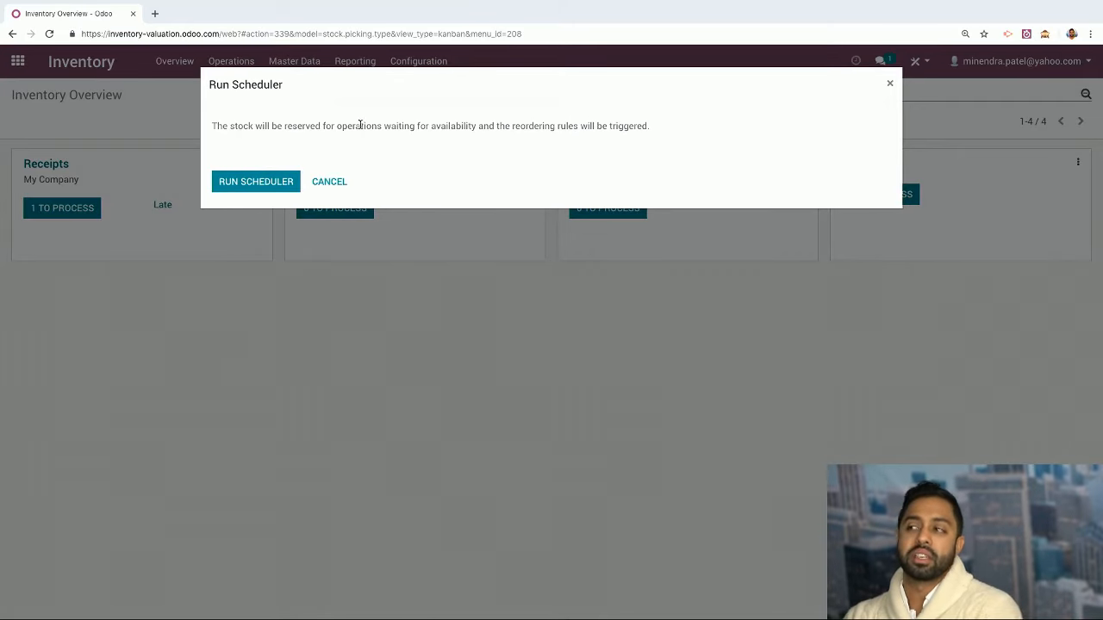
click(264, 183)
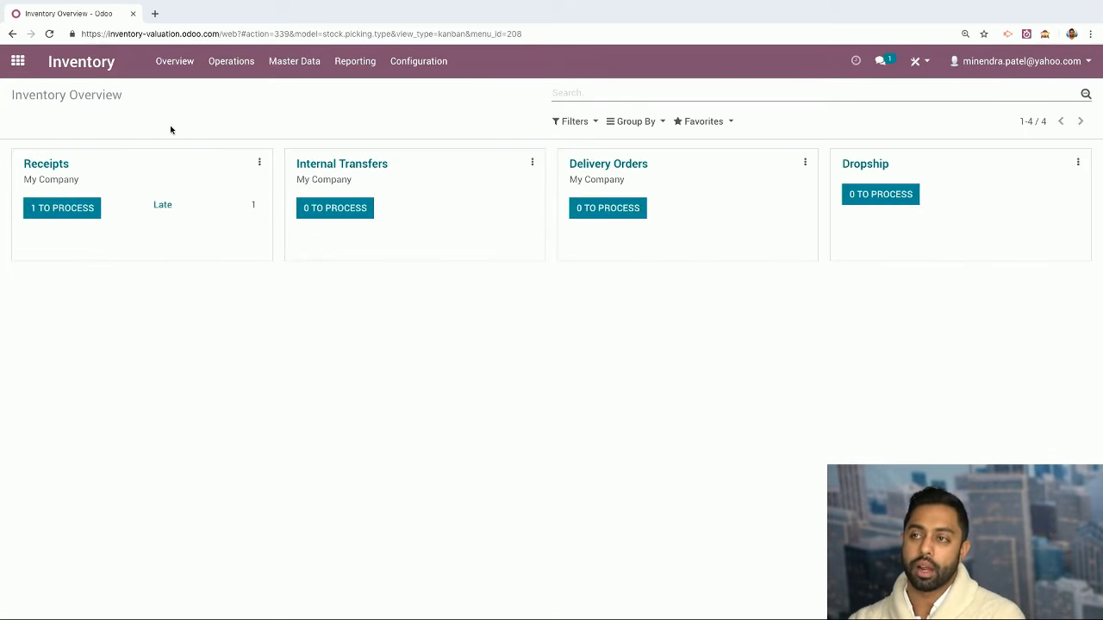
click(17, 60)
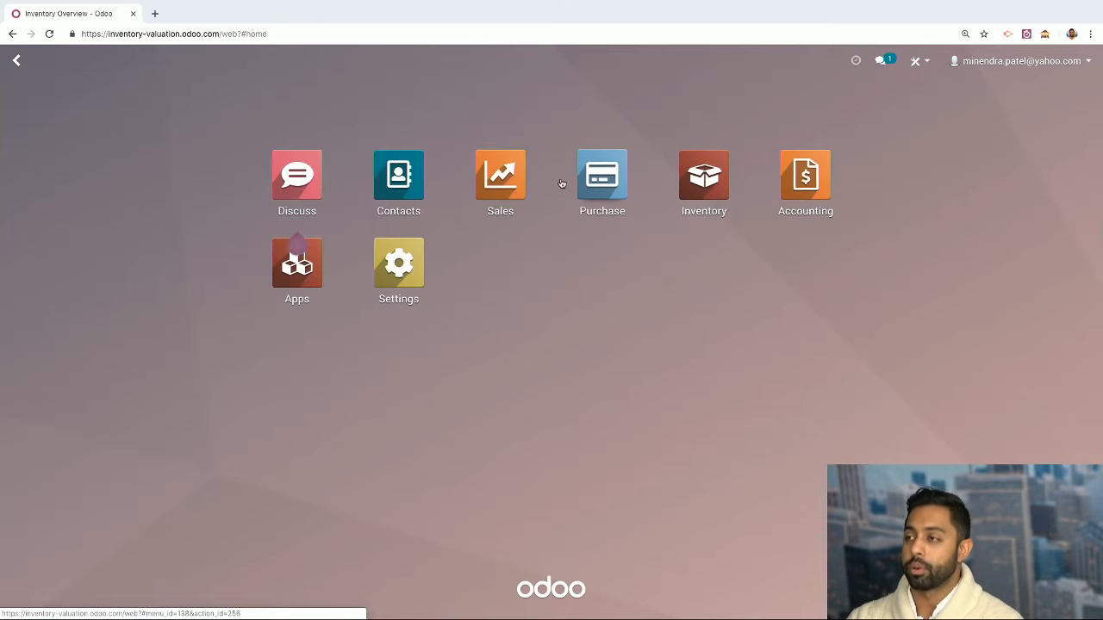
Confirm RFQ PO00015 for 22 New Product units as an order and go to its receipt
click(597, 176)
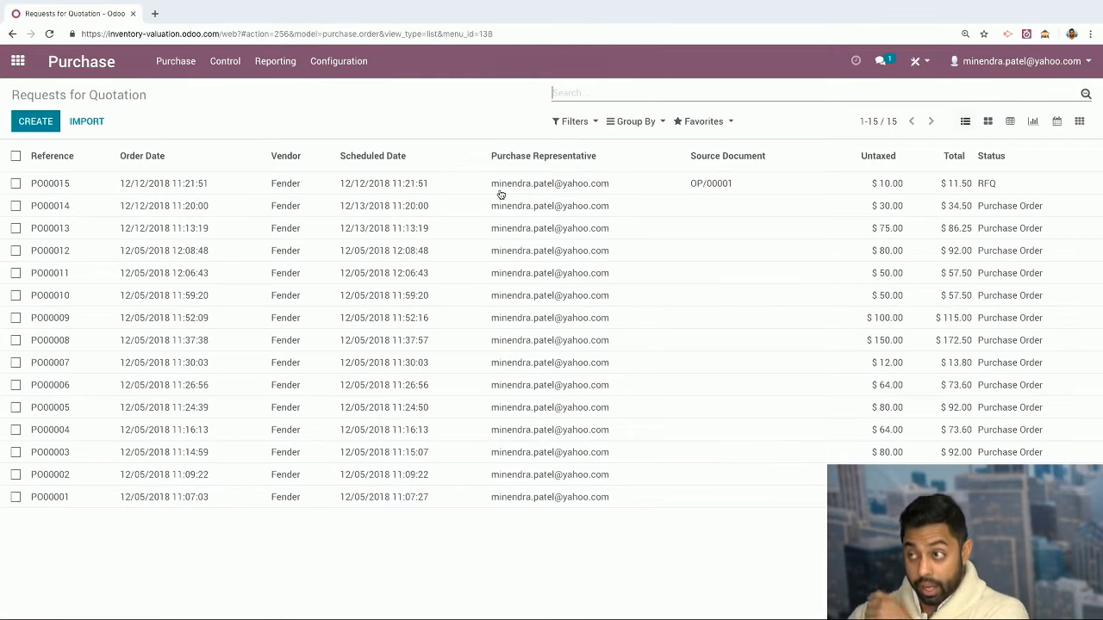
click(173, 61)
click(171, 64)
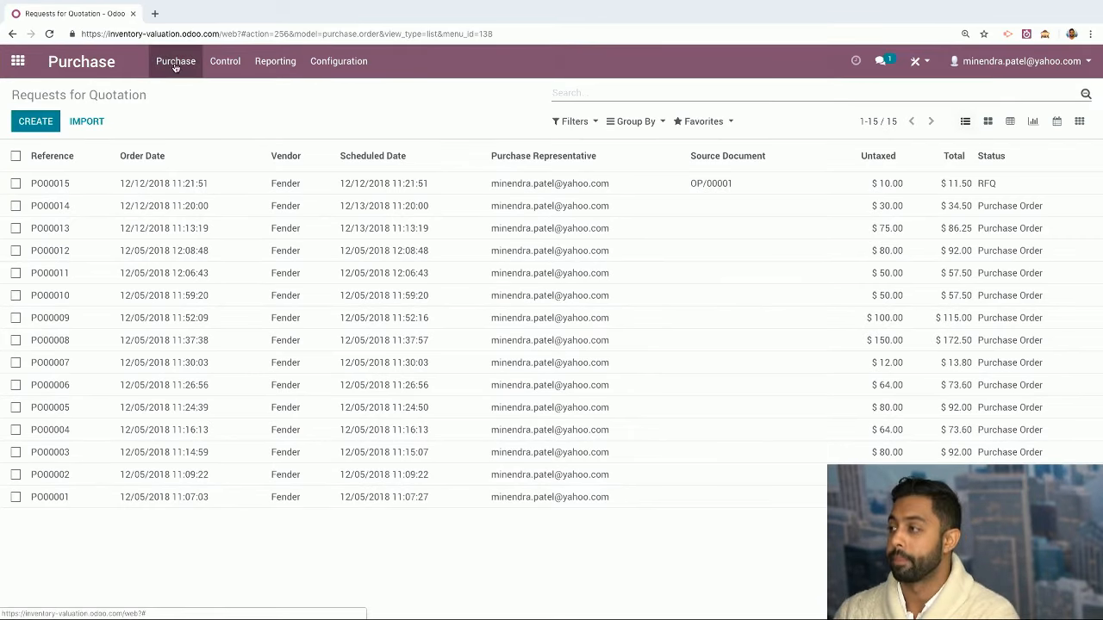
click(618, 184)
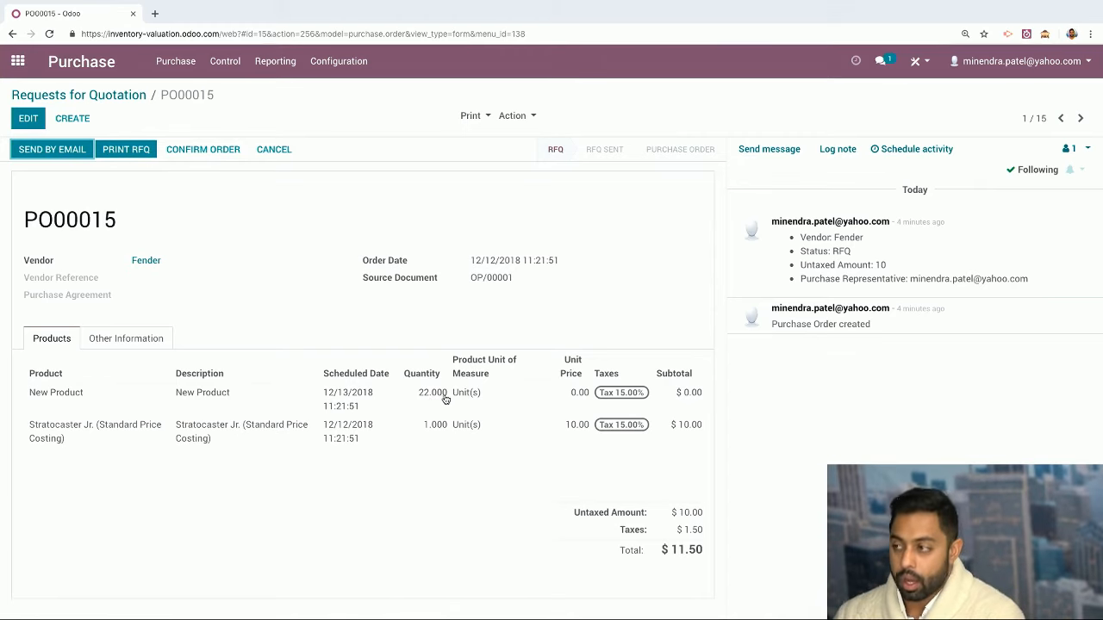
click(184, 149)
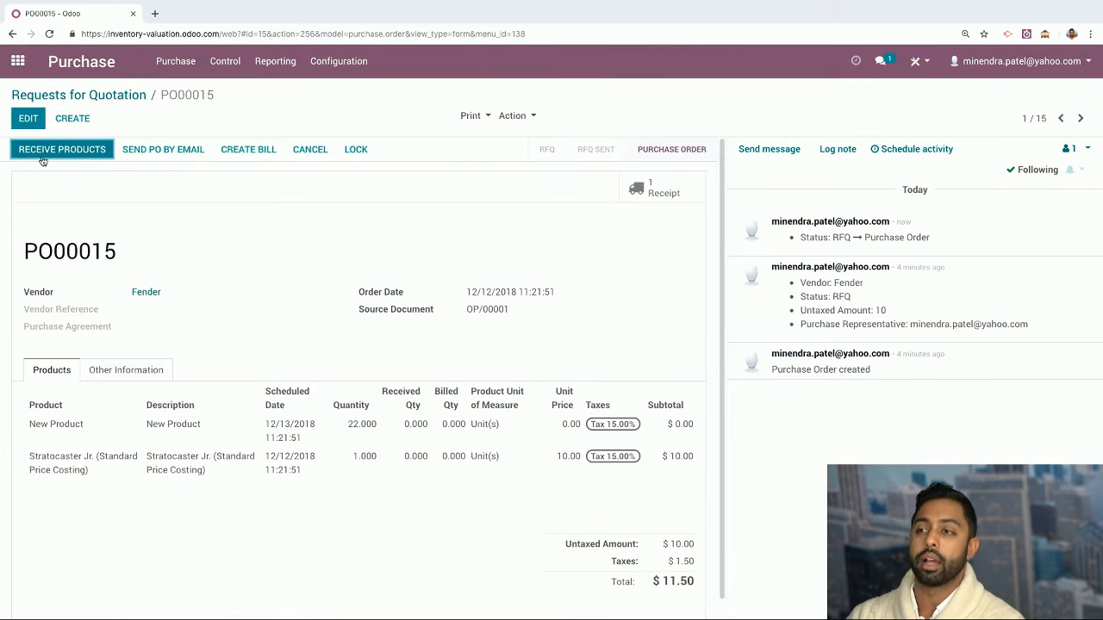
click(87, 154)
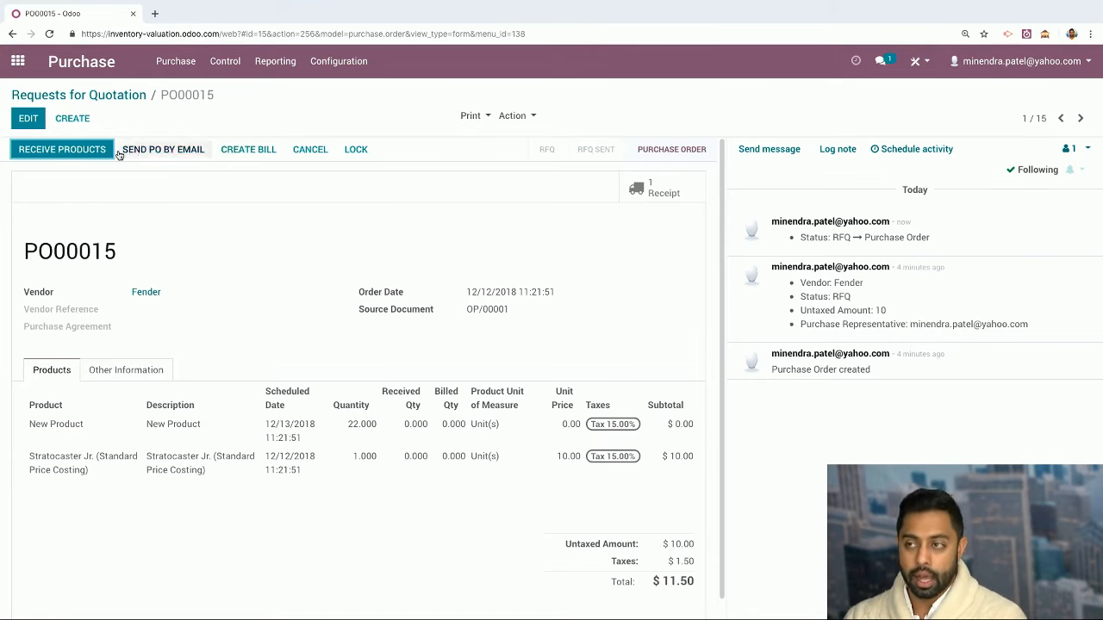
Validate receipt WH/IN/00015 for all 22 units, then create a vendor bill for PO00015
click(62, 149)
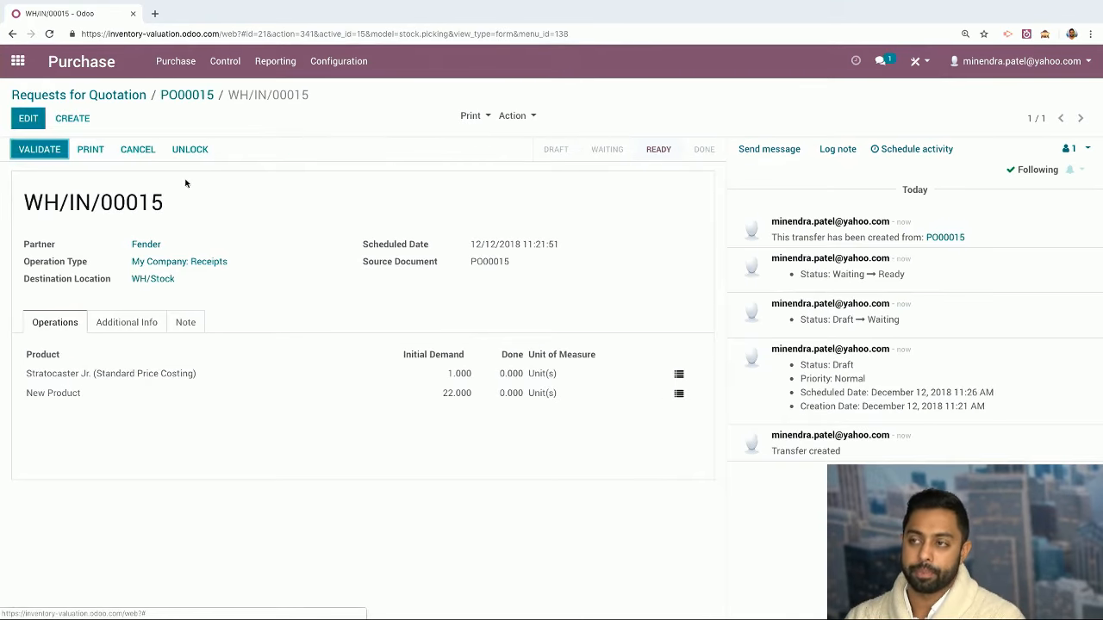
click(39, 149)
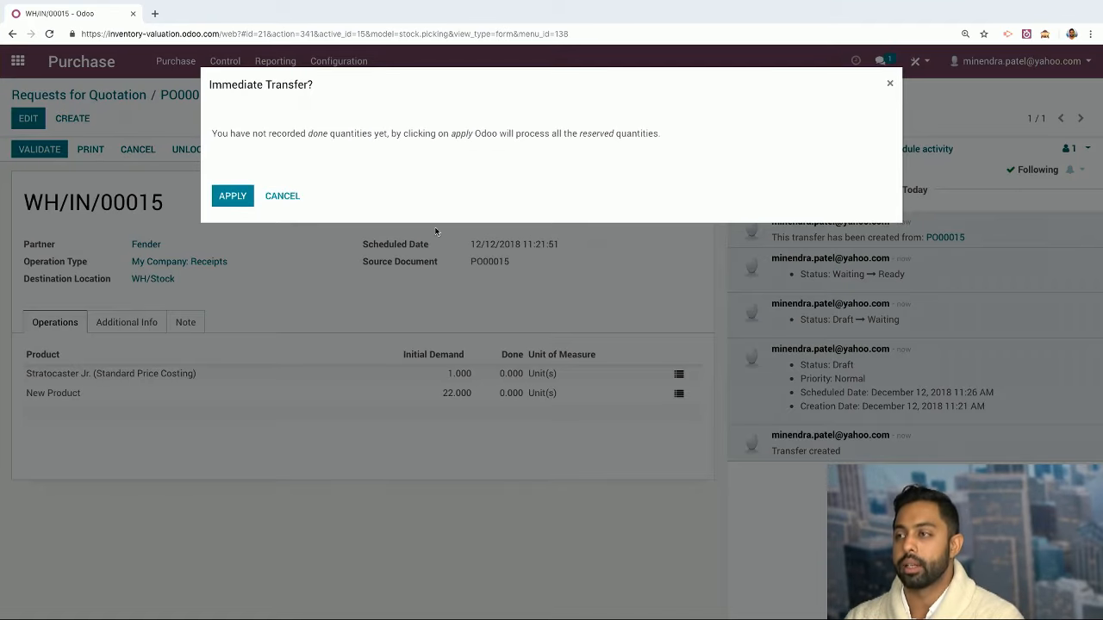
click(232, 196)
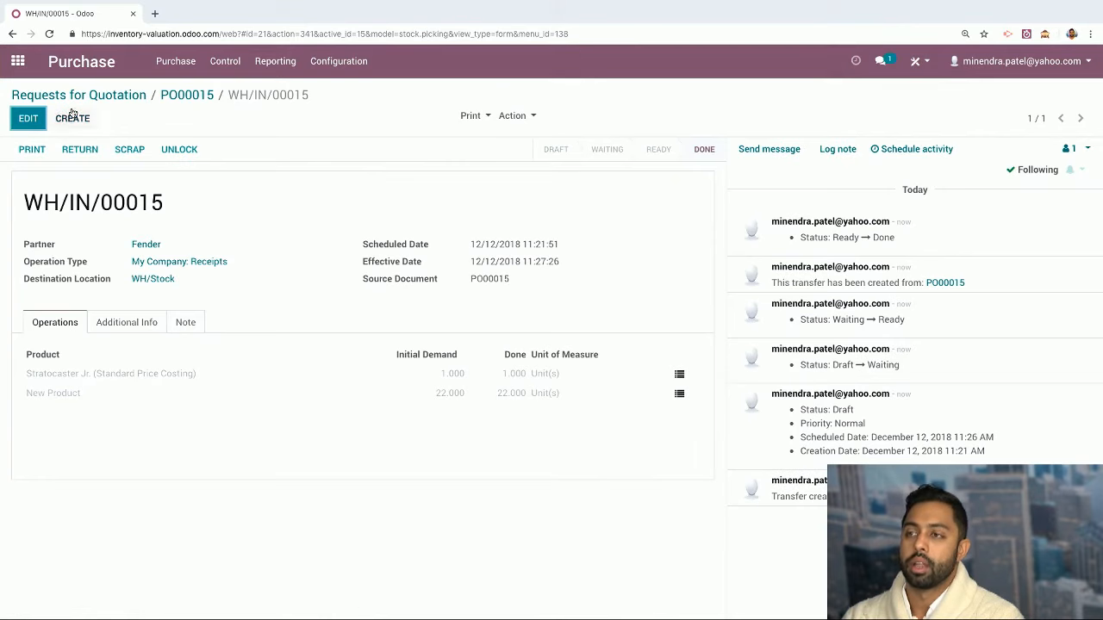
click(187, 95)
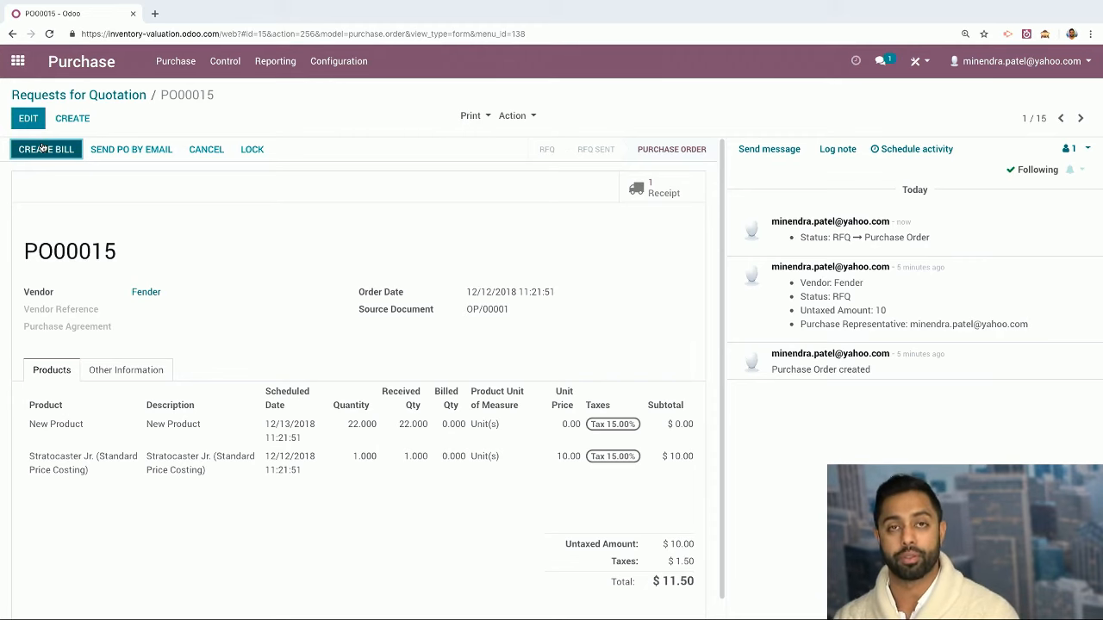
click(41, 148)
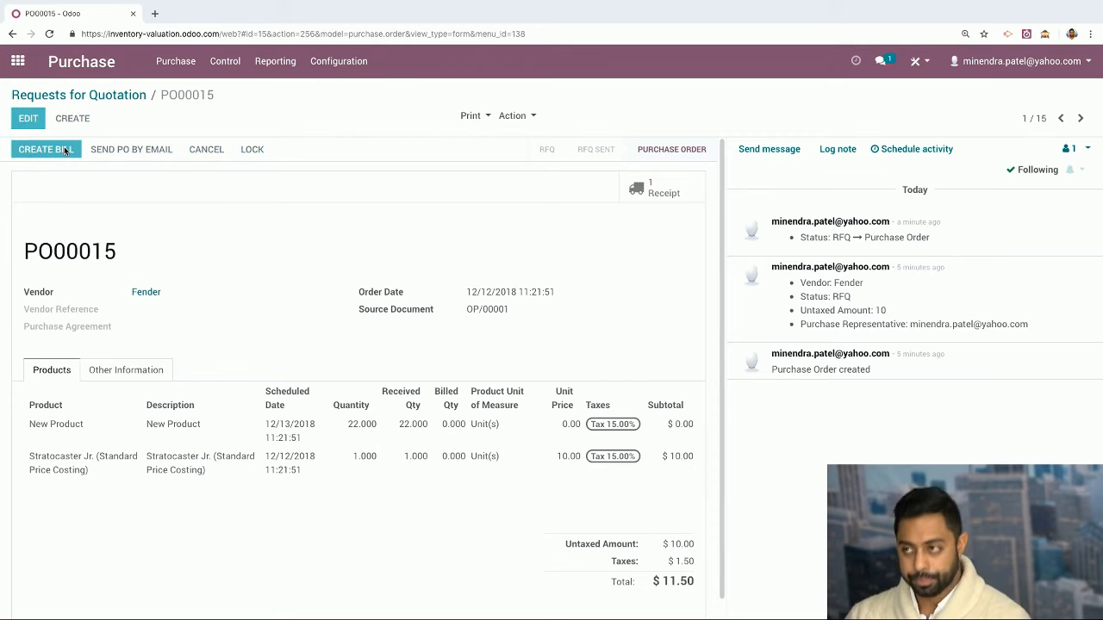
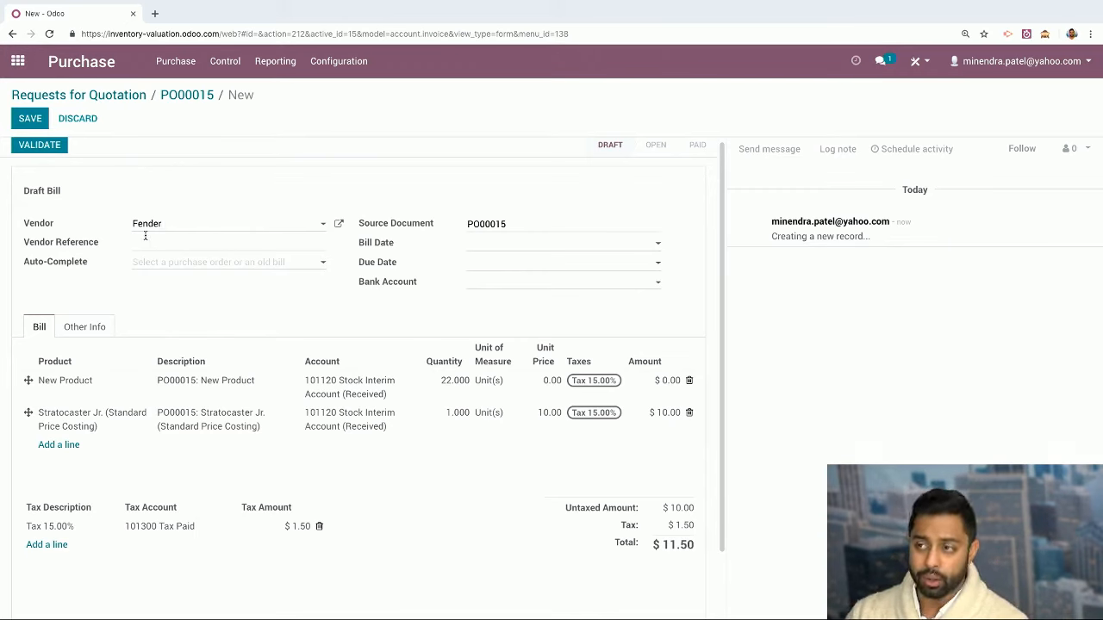
Check the bill date and bank account on Fender's PO00015 bill, then save it as draft
click(506, 243)
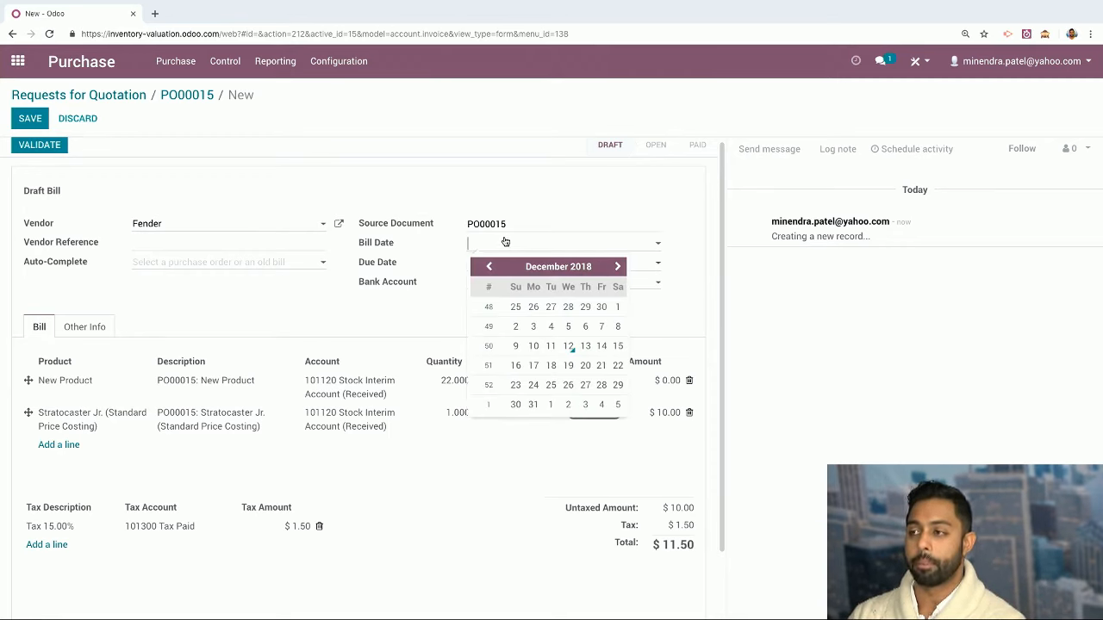
click(444, 320)
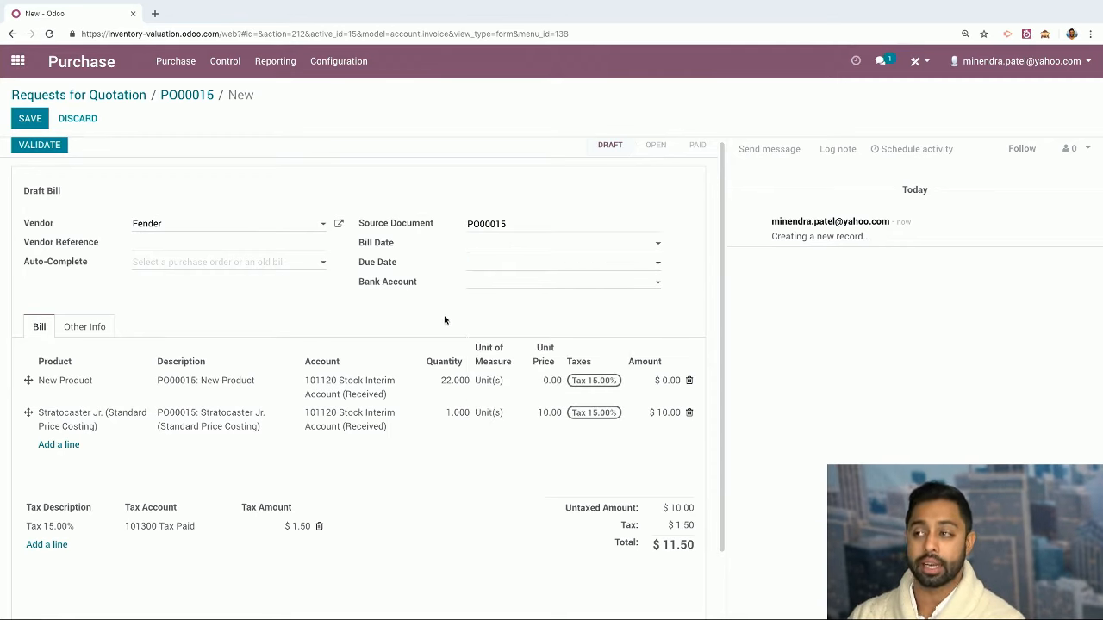
click(492, 285)
click(492, 286)
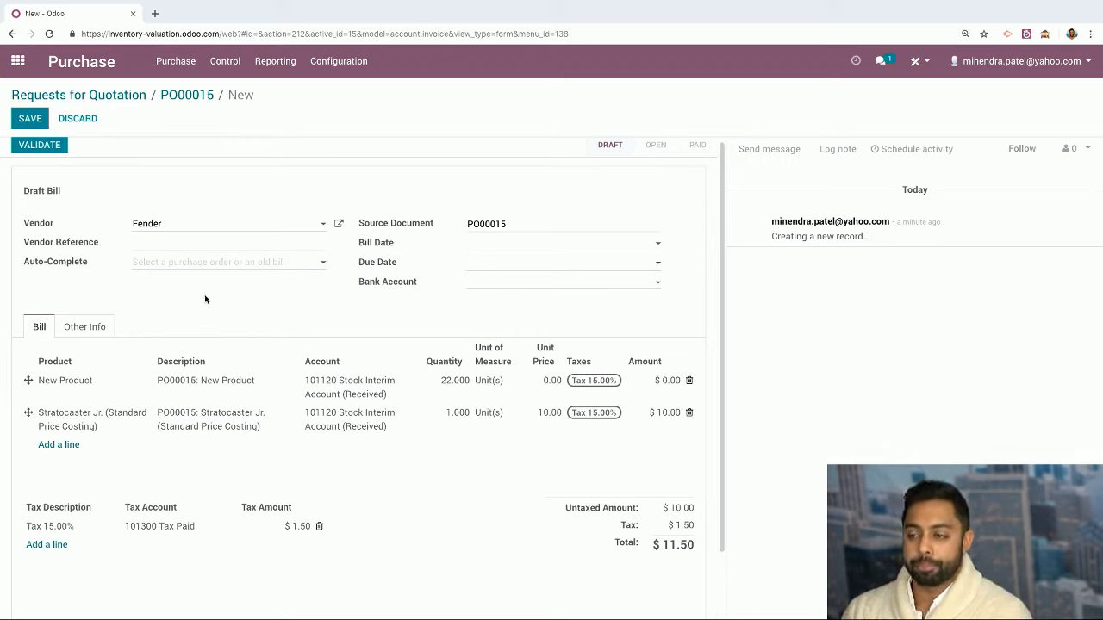
click(31, 118)
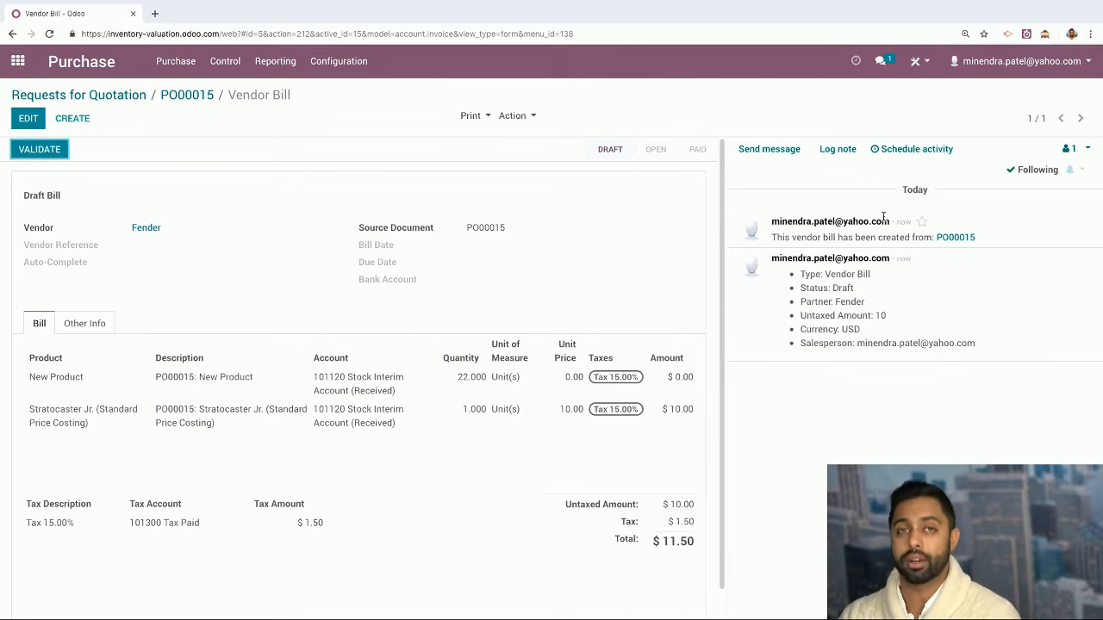
Validate bill BILL/2018/0003 and register its $11.50 payment from the bank account
click(34, 149)
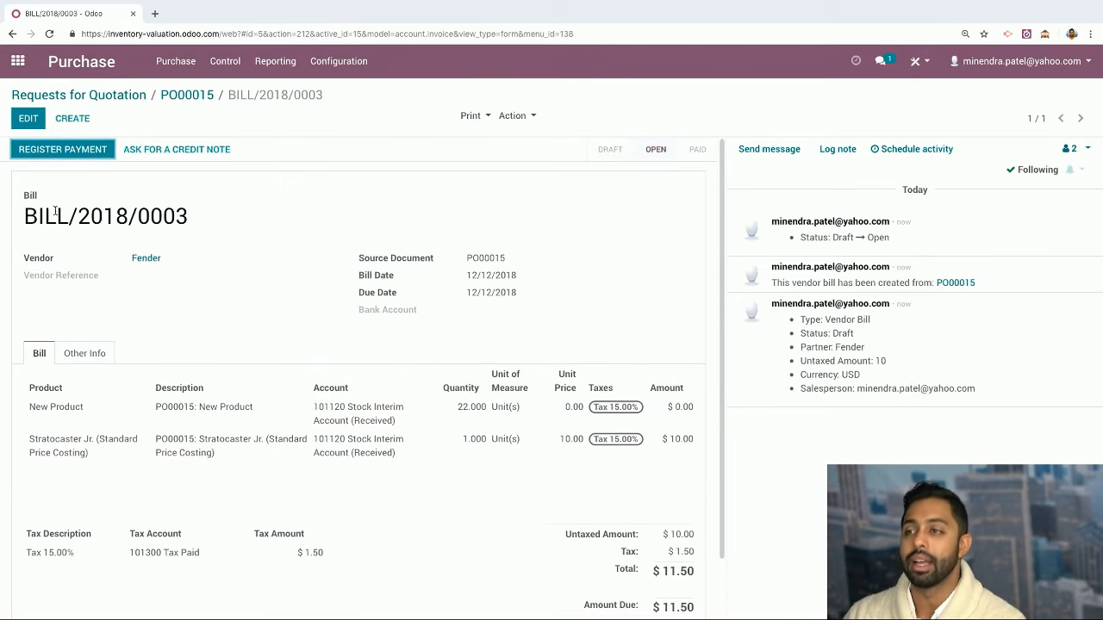
drag(21, 214, 193, 210)
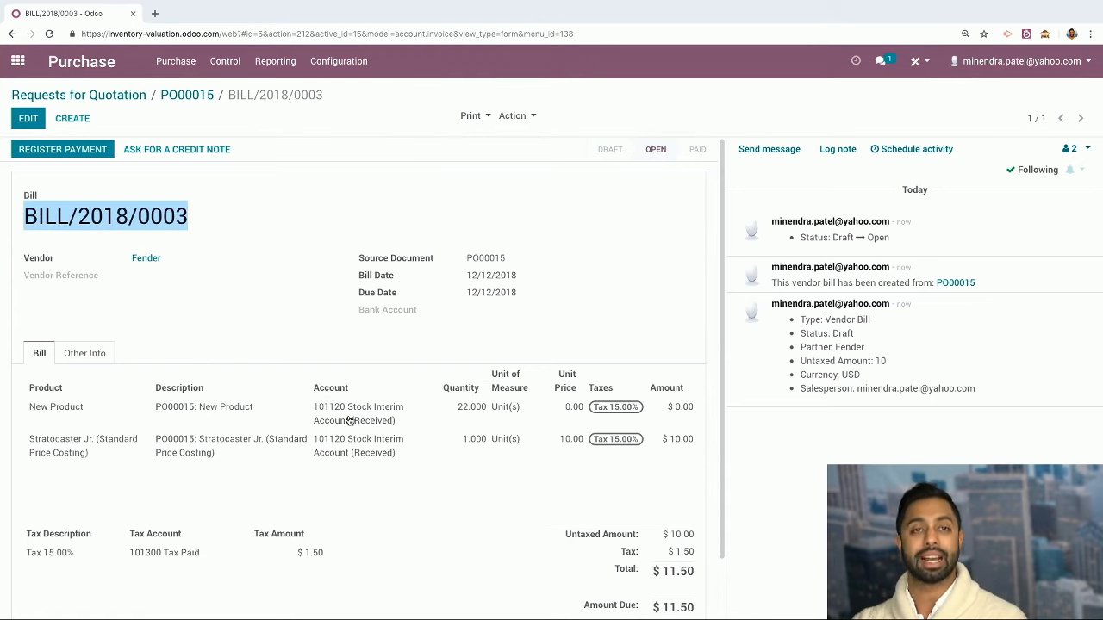
click(61, 151)
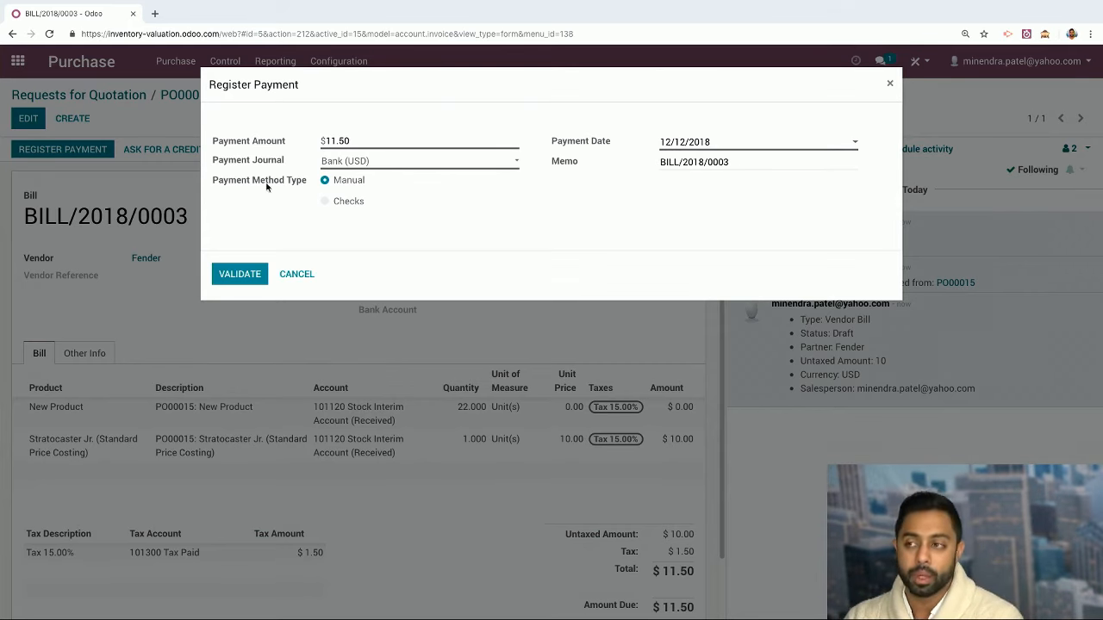
click(246, 273)
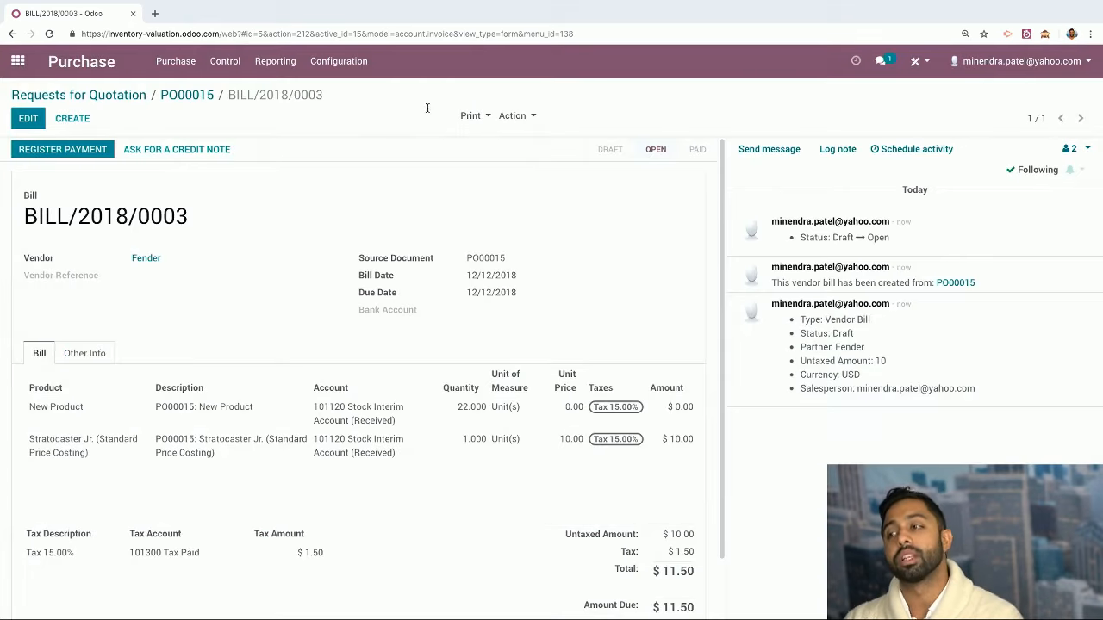
scroll(708, 539, down, 1)
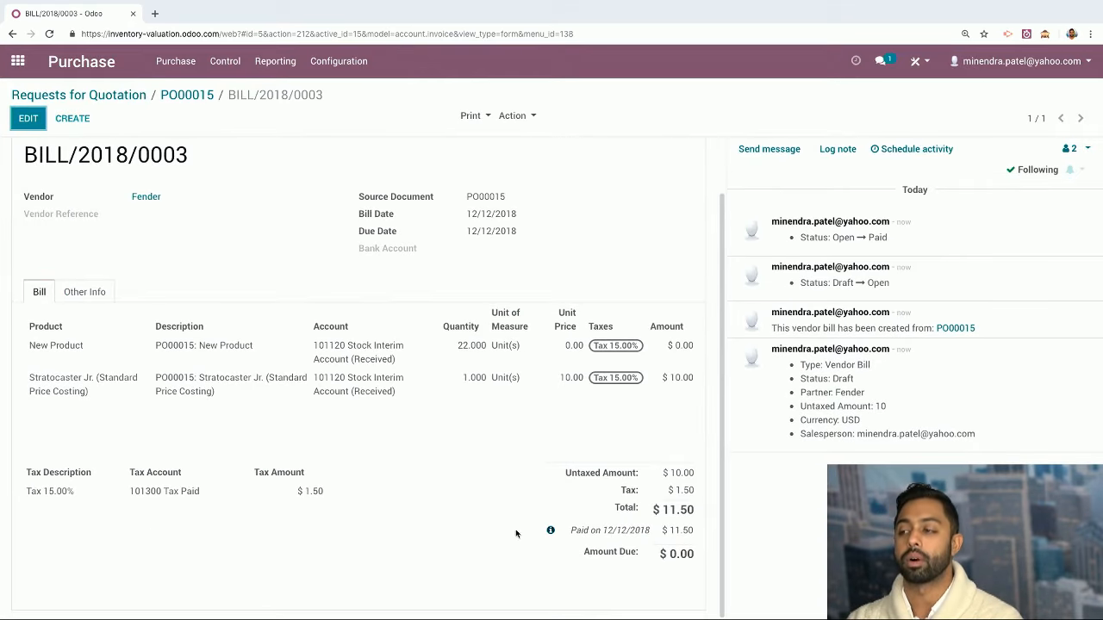
scroll(482, 363, up, 1)
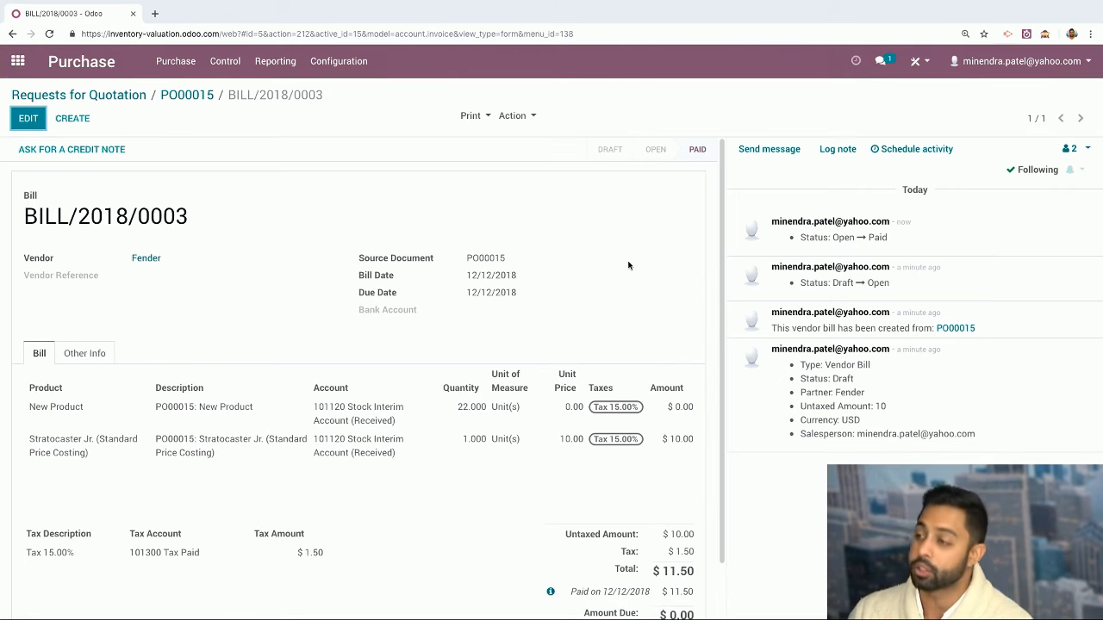
Create a purchase agreement, keeping the representative and Call for Tender type, with vendor Fender
click(165, 66)
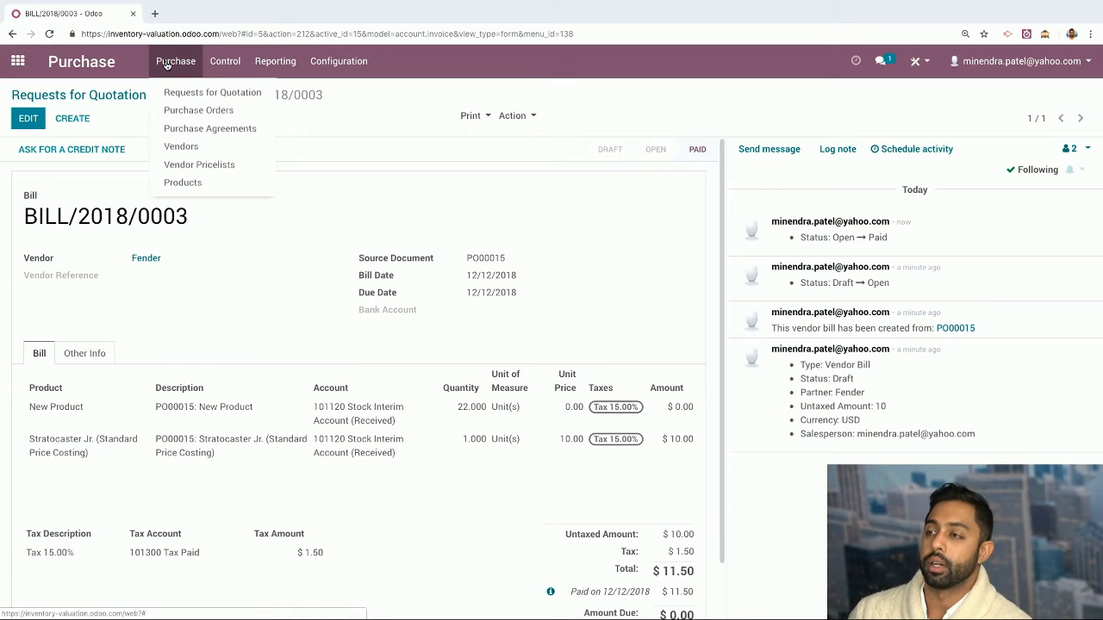
click(187, 131)
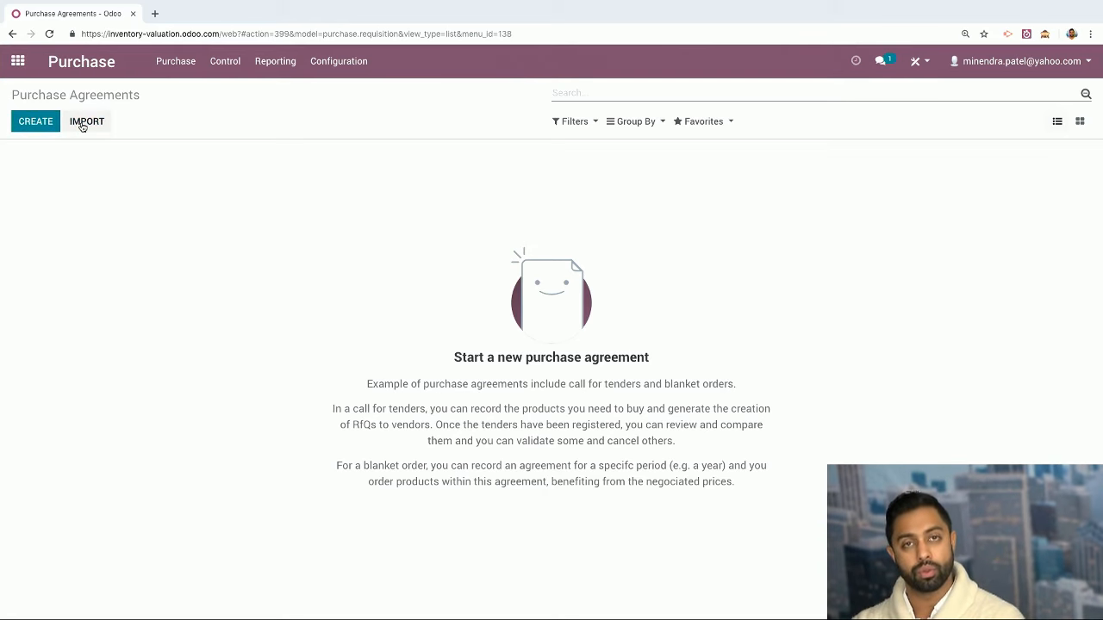
click(36, 126)
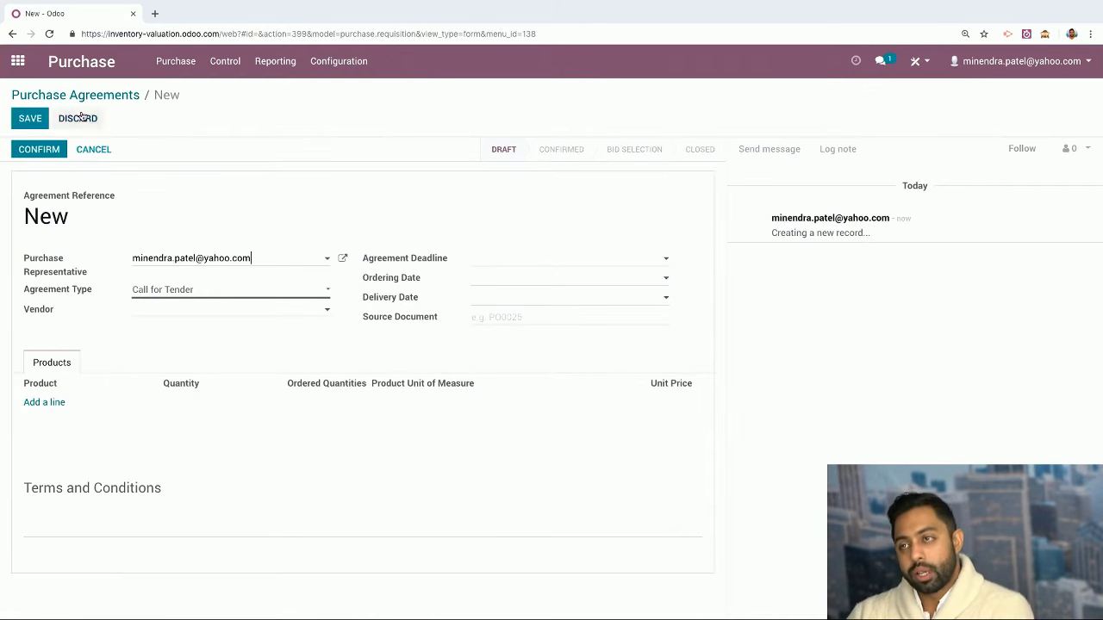
click(306, 260)
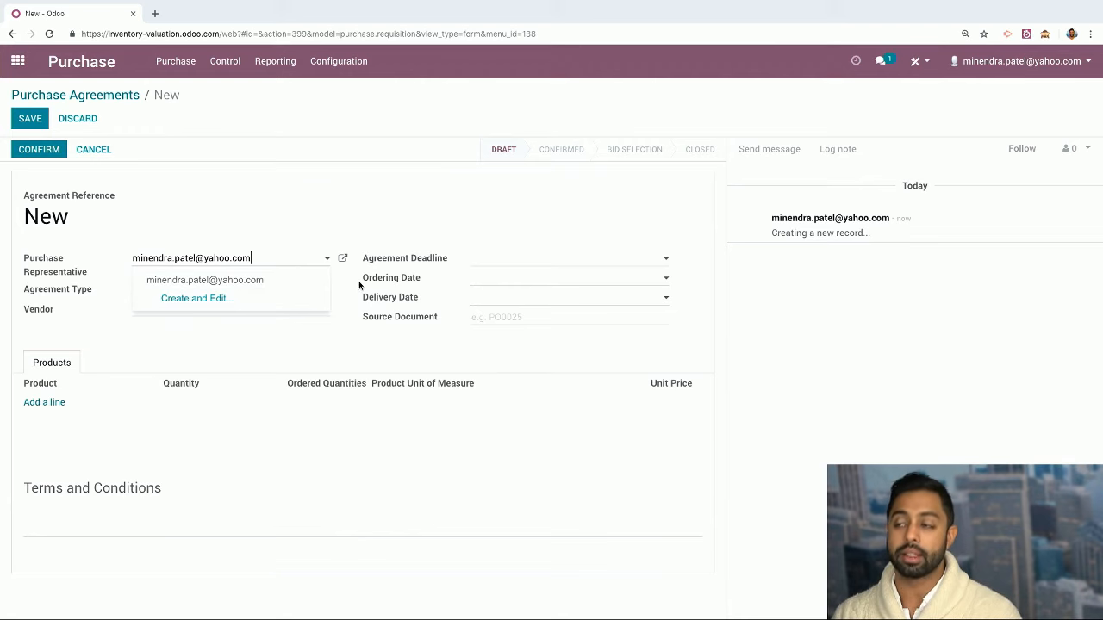
click(319, 278)
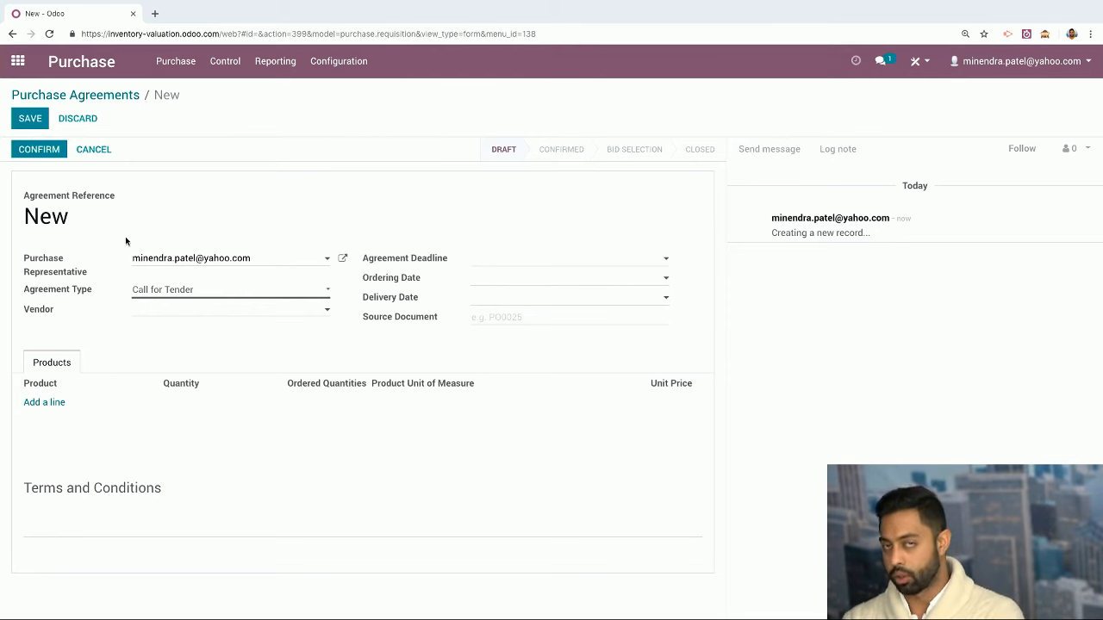
click(243, 297)
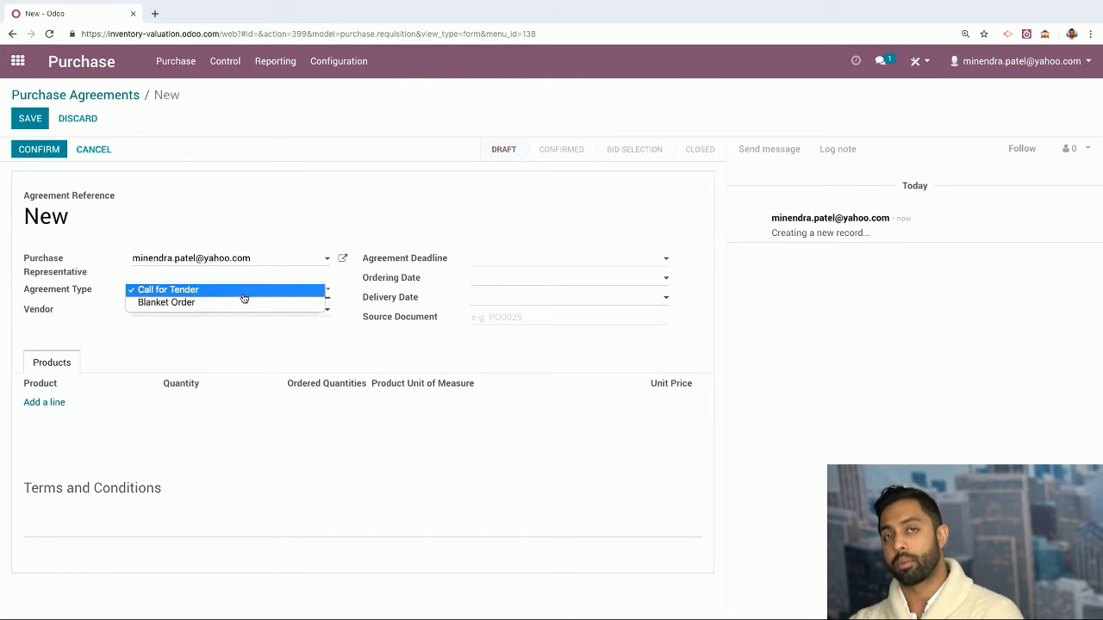
click(240, 294)
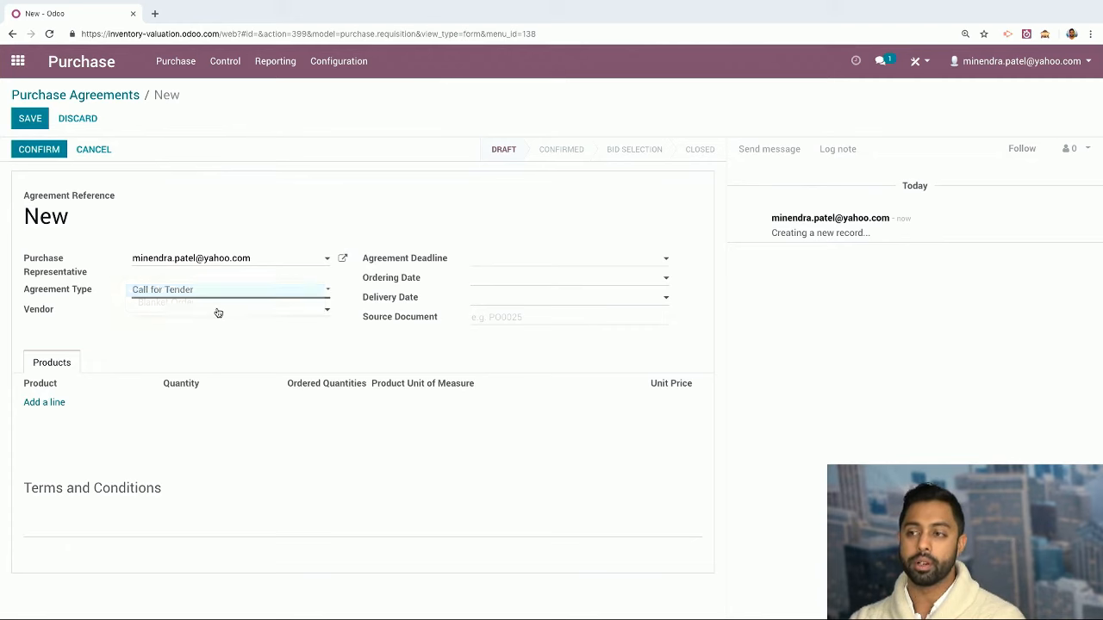
click(217, 311)
click(213, 331)
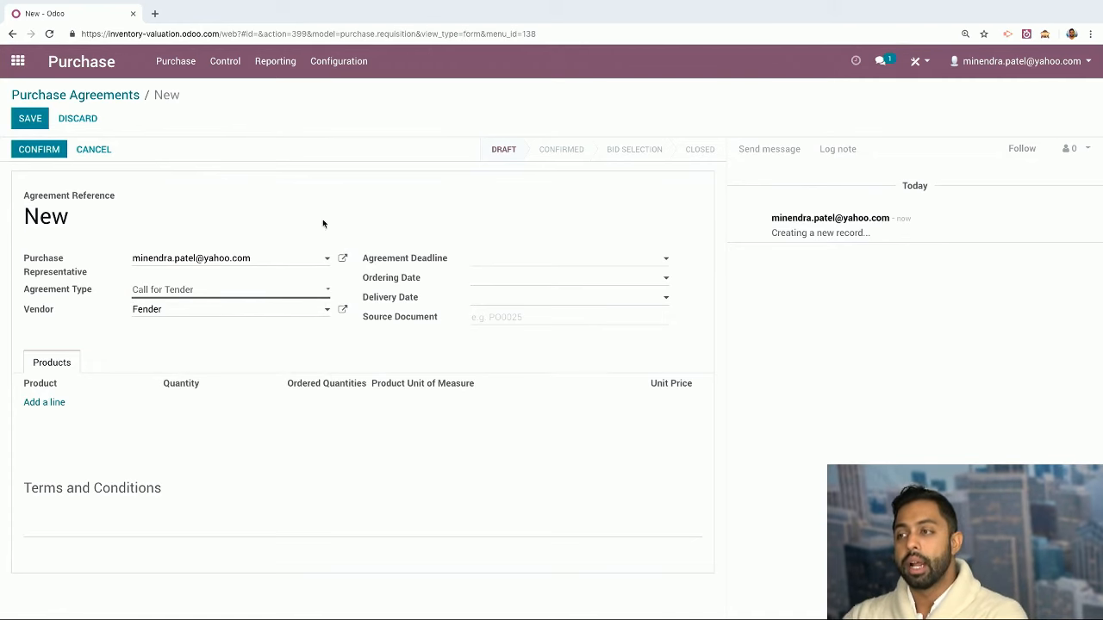
Set deadline December 14, 2018, ordering date 12/19/2018 and delivery date 01/04/2019
click(508, 261)
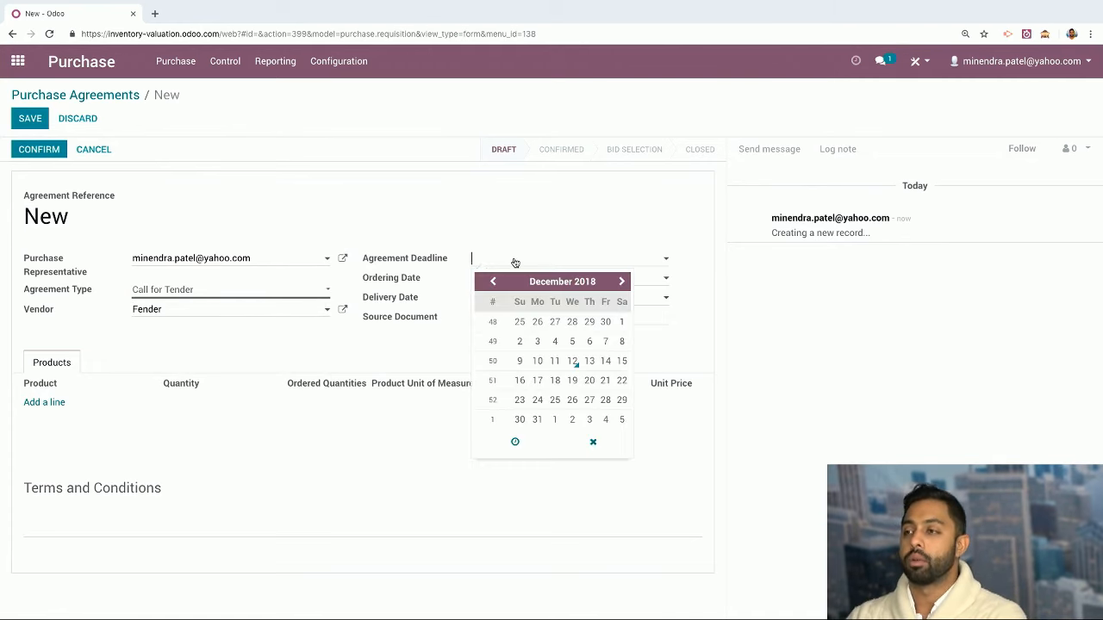
click(608, 362)
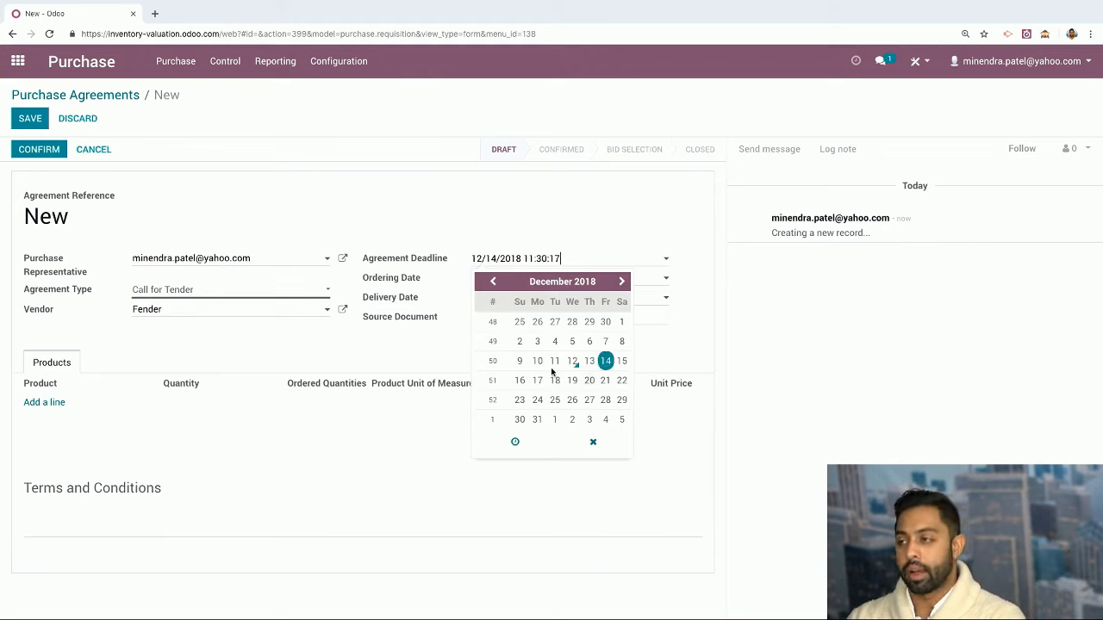
click(448, 365)
click(504, 280)
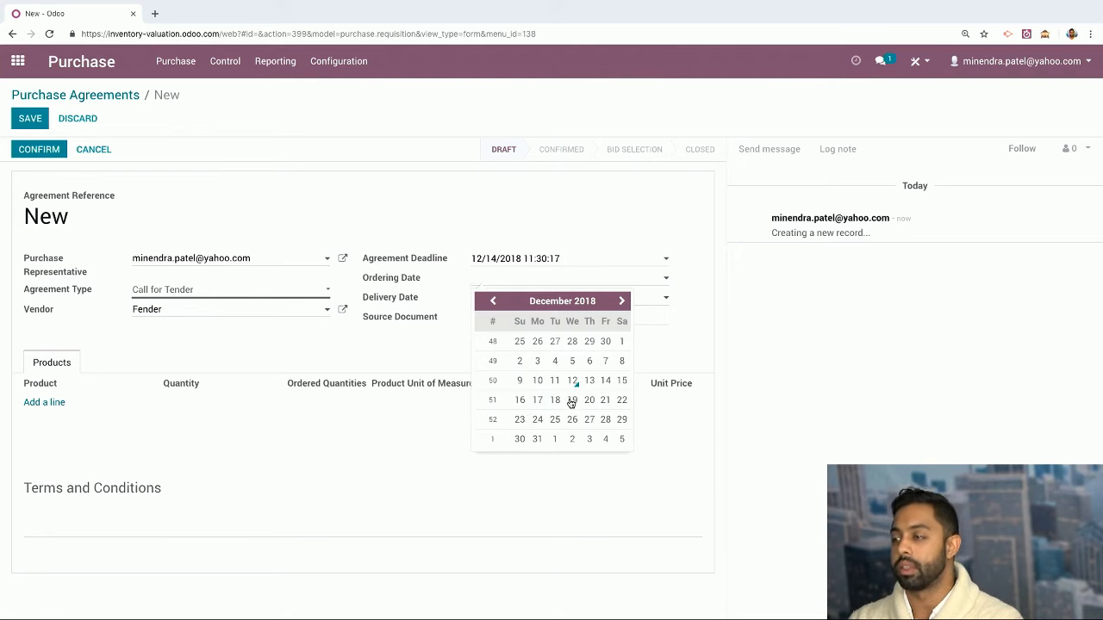
click(572, 399)
click(497, 302)
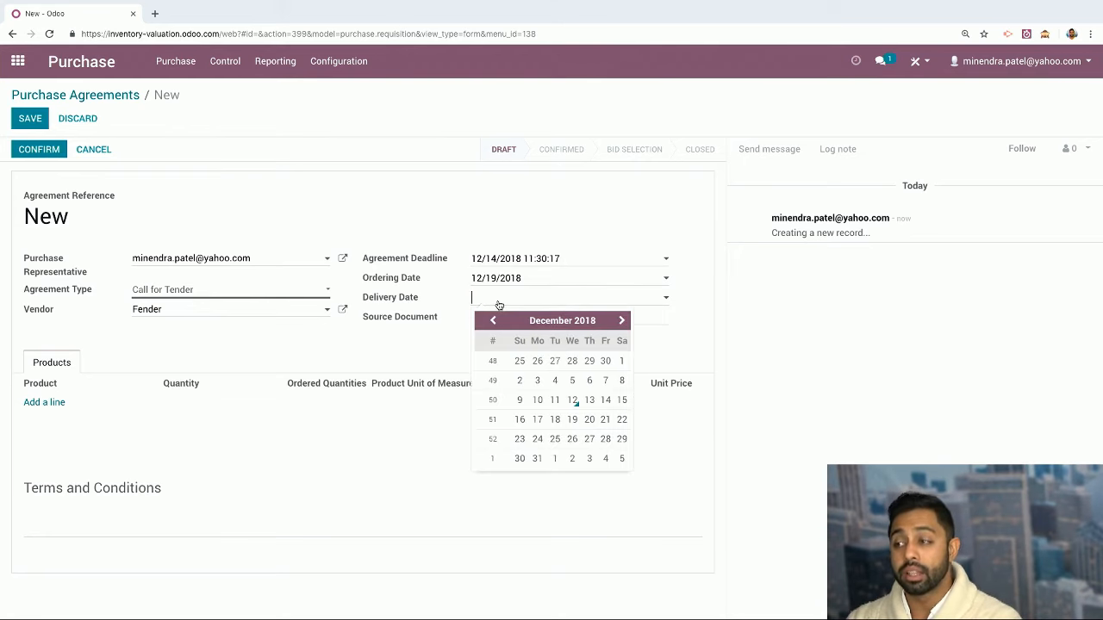
click(605, 459)
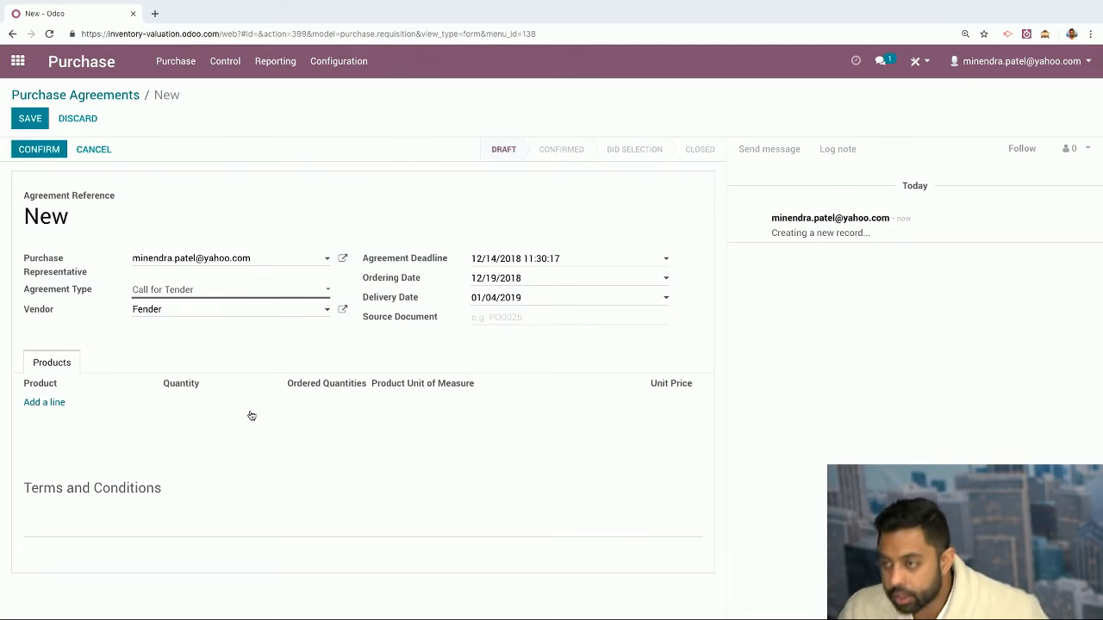
Add New Product and Stratocaster (Average Price Costing) lines, then confirm the agreement
click(56, 403)
click(67, 404)
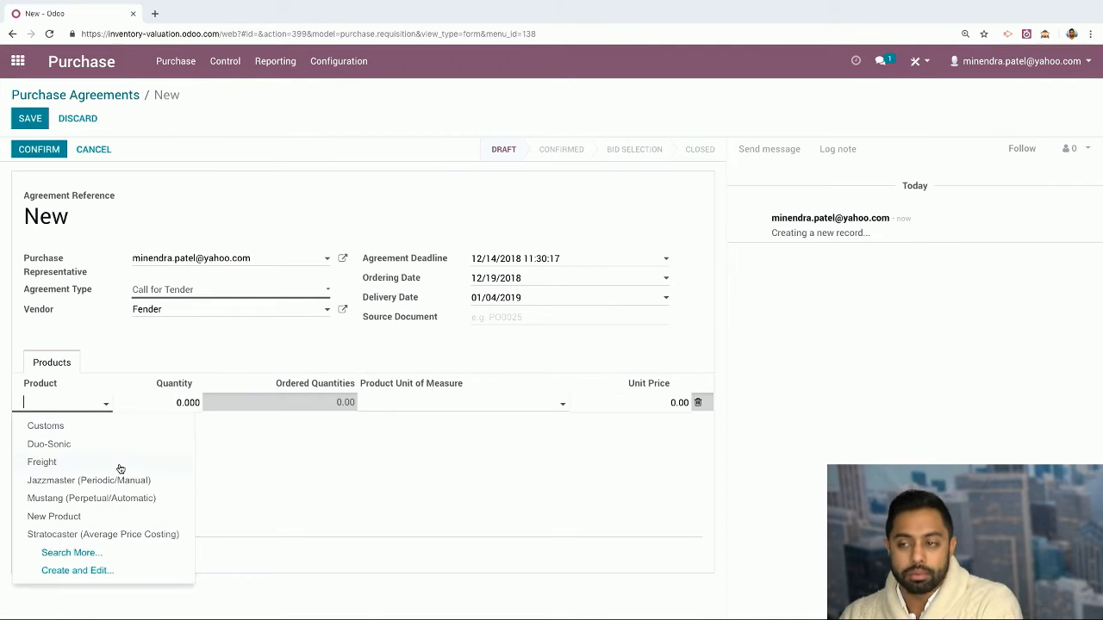
click(120, 468)
click(93, 402)
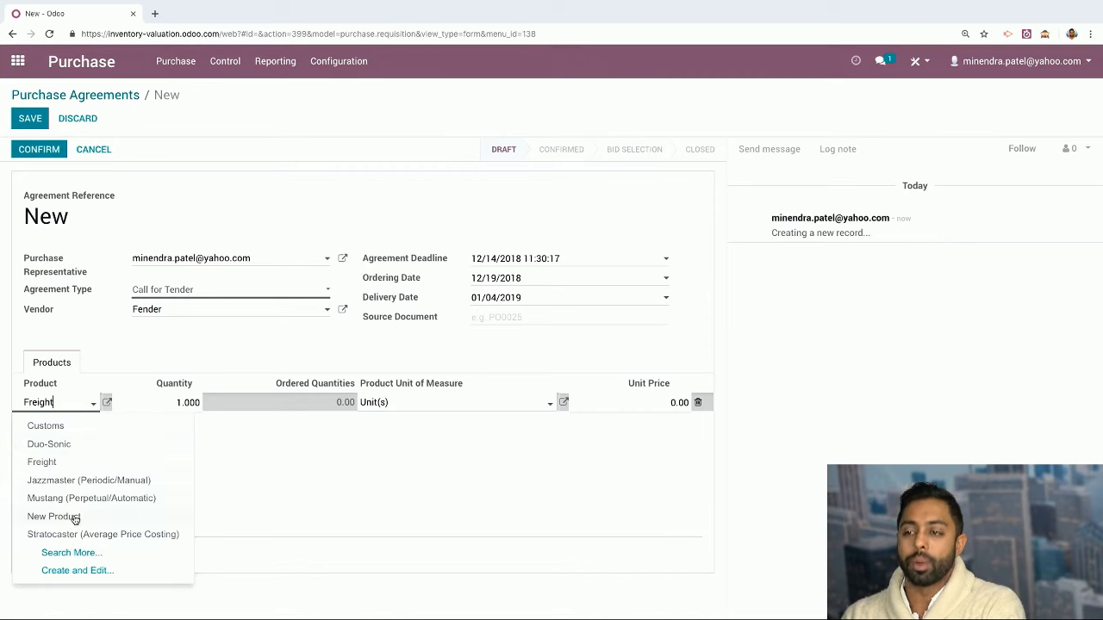
click(75, 517)
click(47, 421)
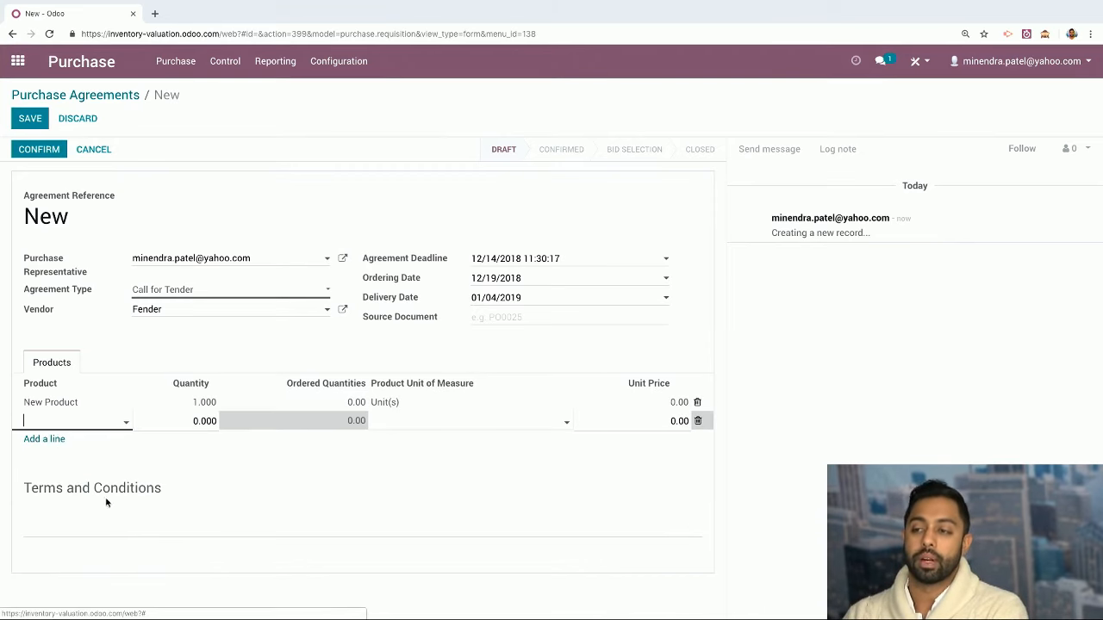
click(69, 424)
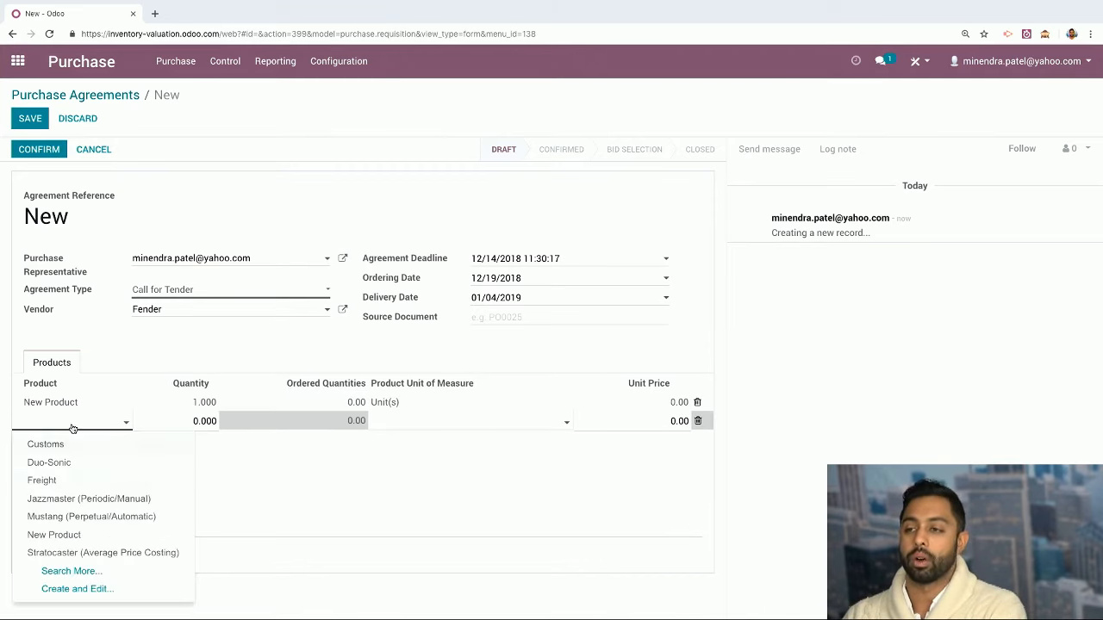
click(60, 550)
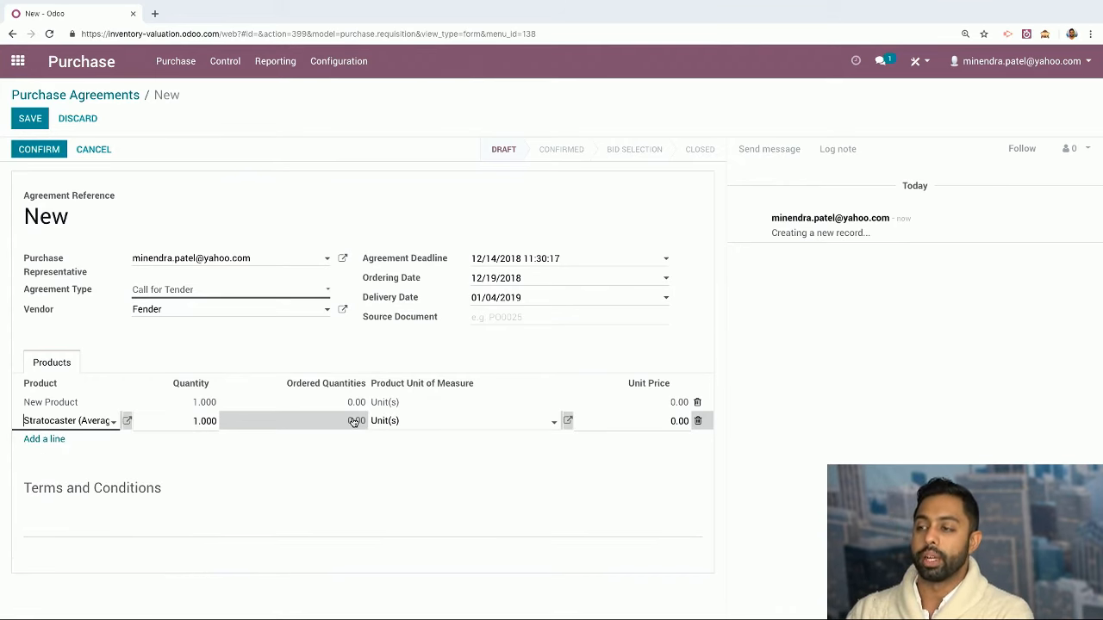
click(650, 419)
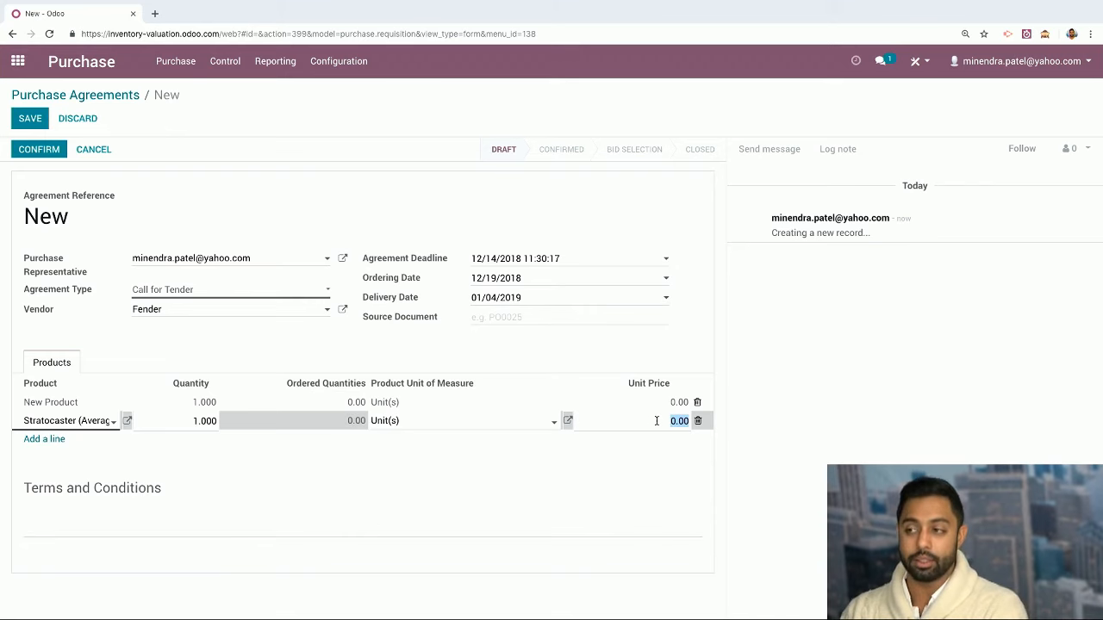
click(43, 150)
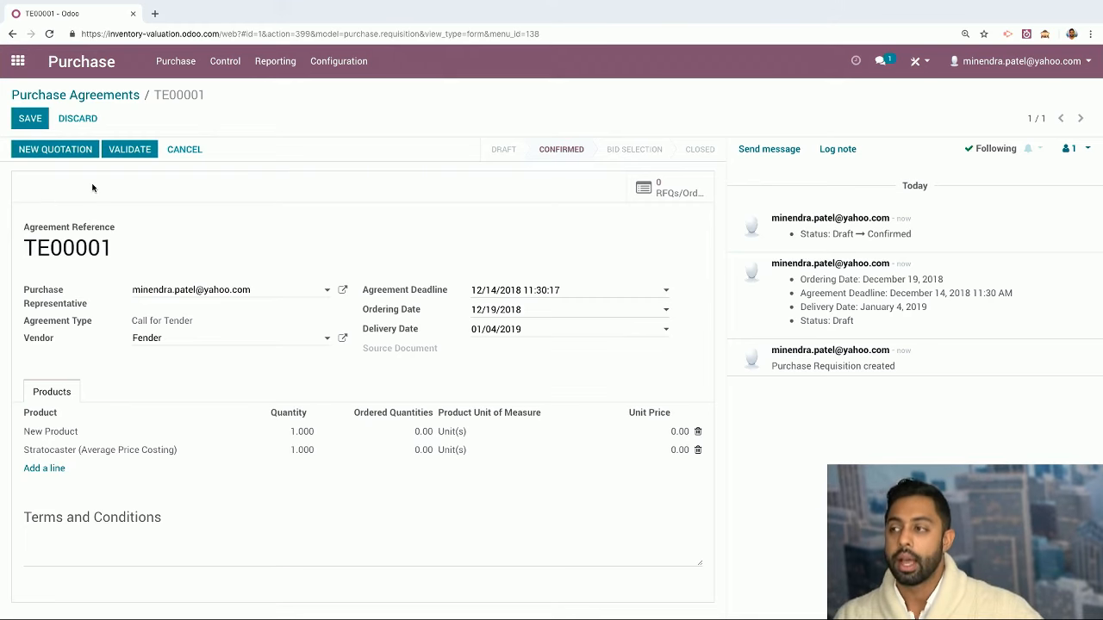
Create and save an RFQ under TE00001 pricing New Product at 10 and Stratocaster at 15
click(672, 191)
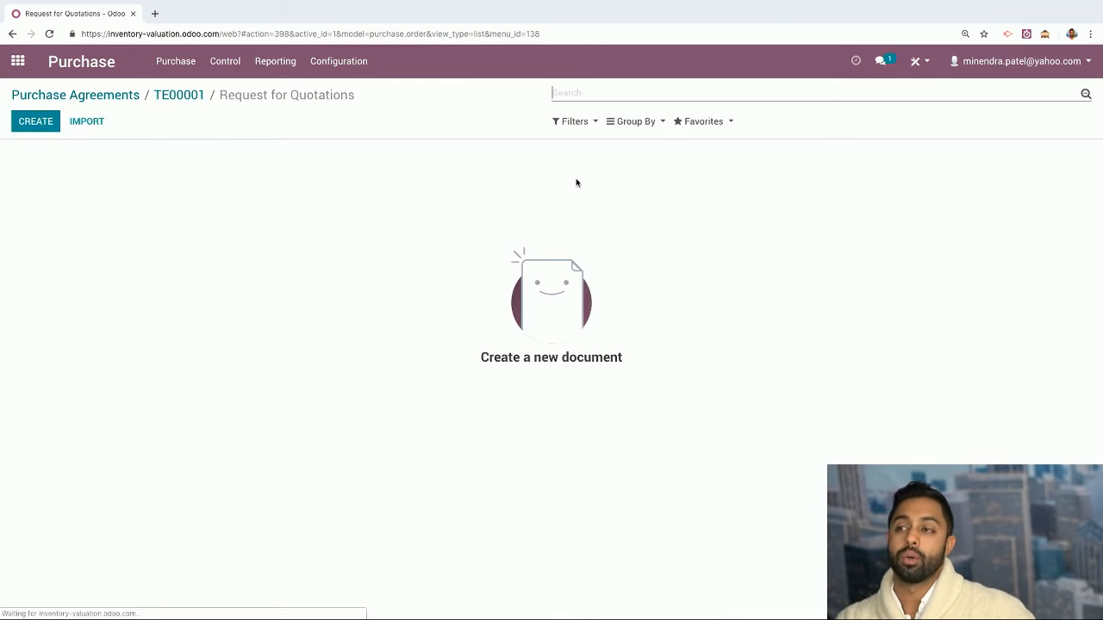
click(47, 125)
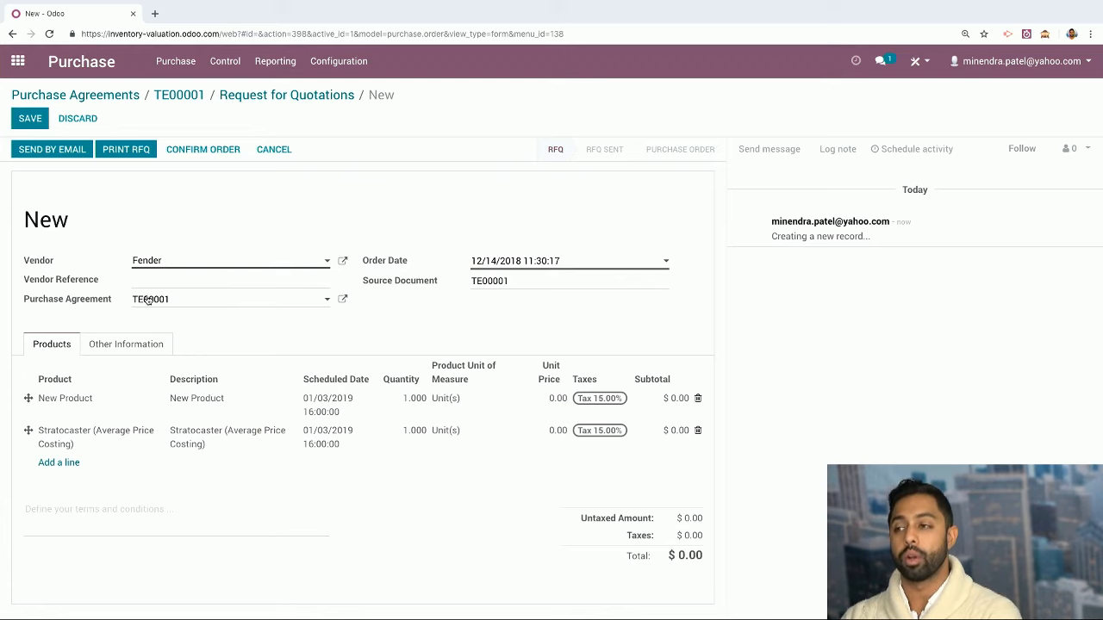
click(557, 400)
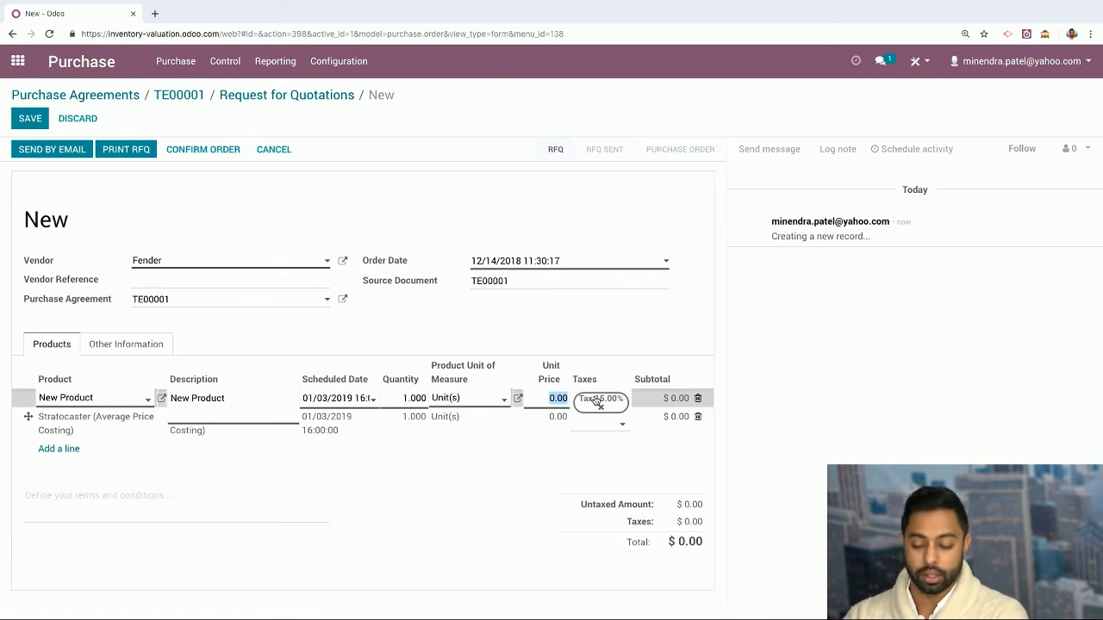
text(10)
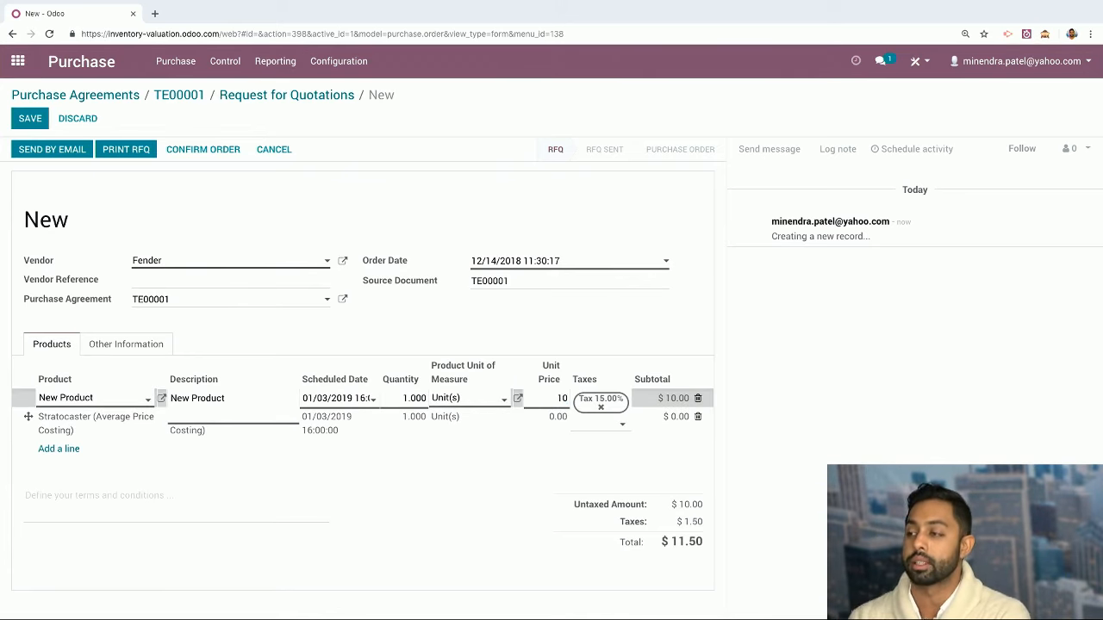
click(544, 422)
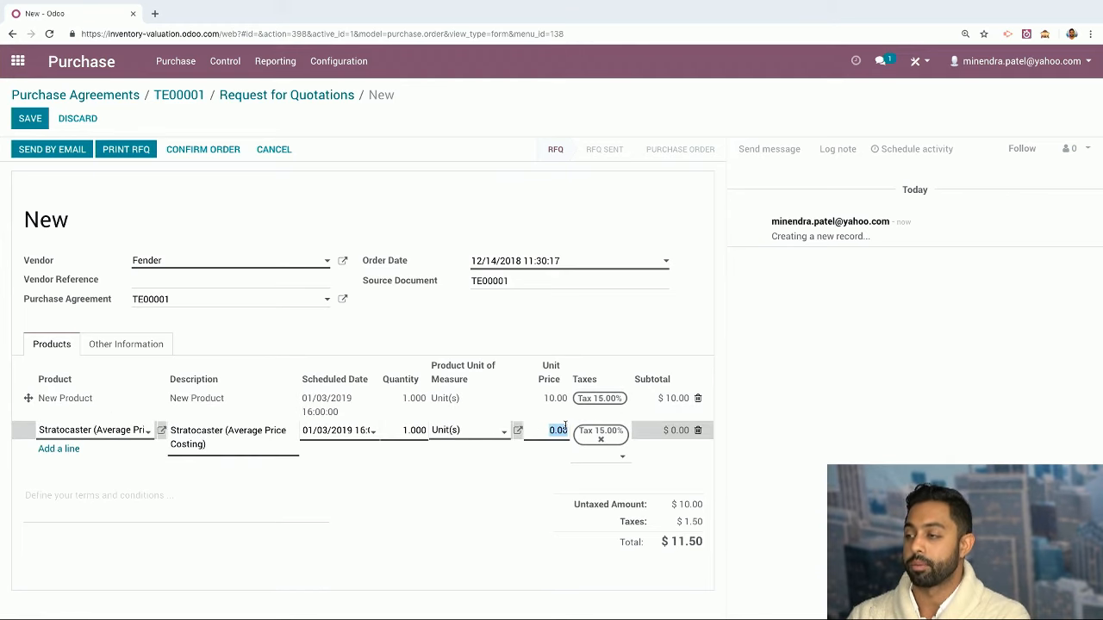
text(15)
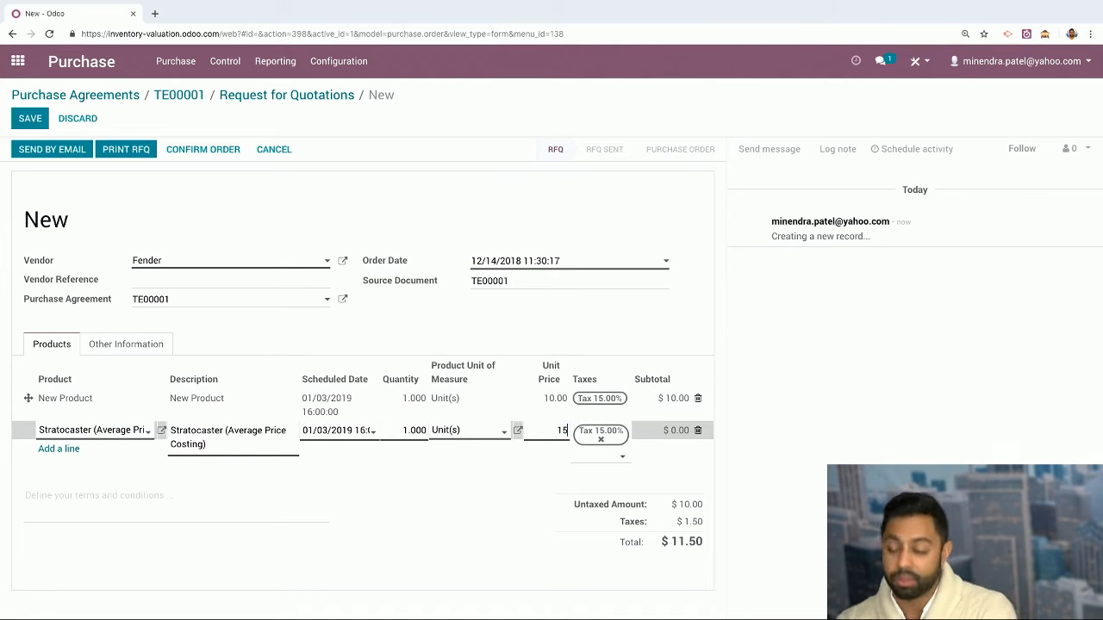
click(430, 495)
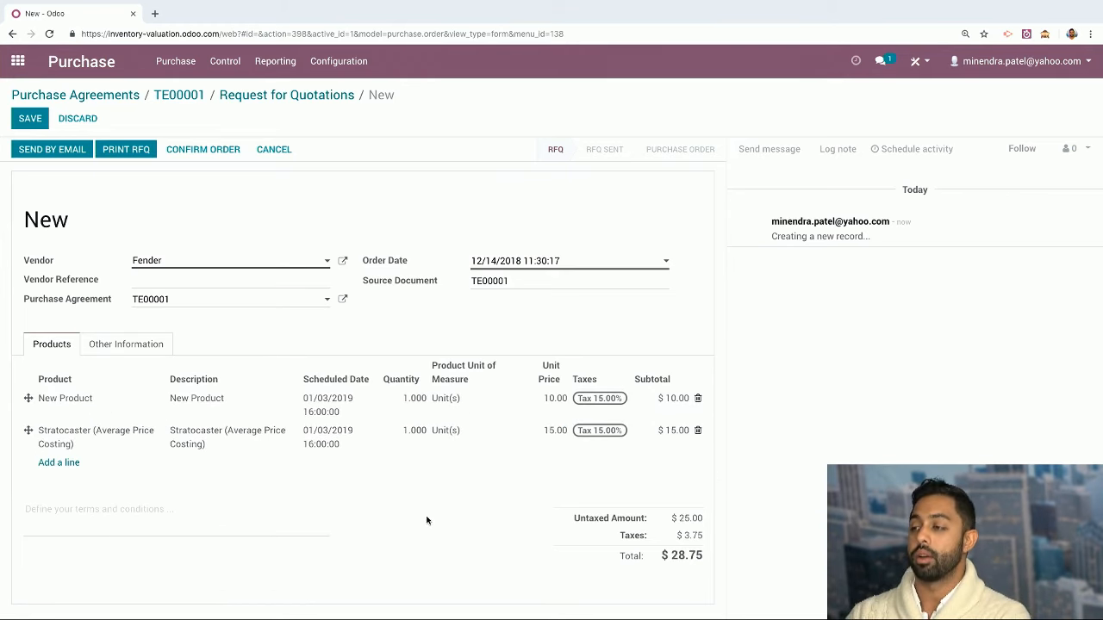
click(41, 120)
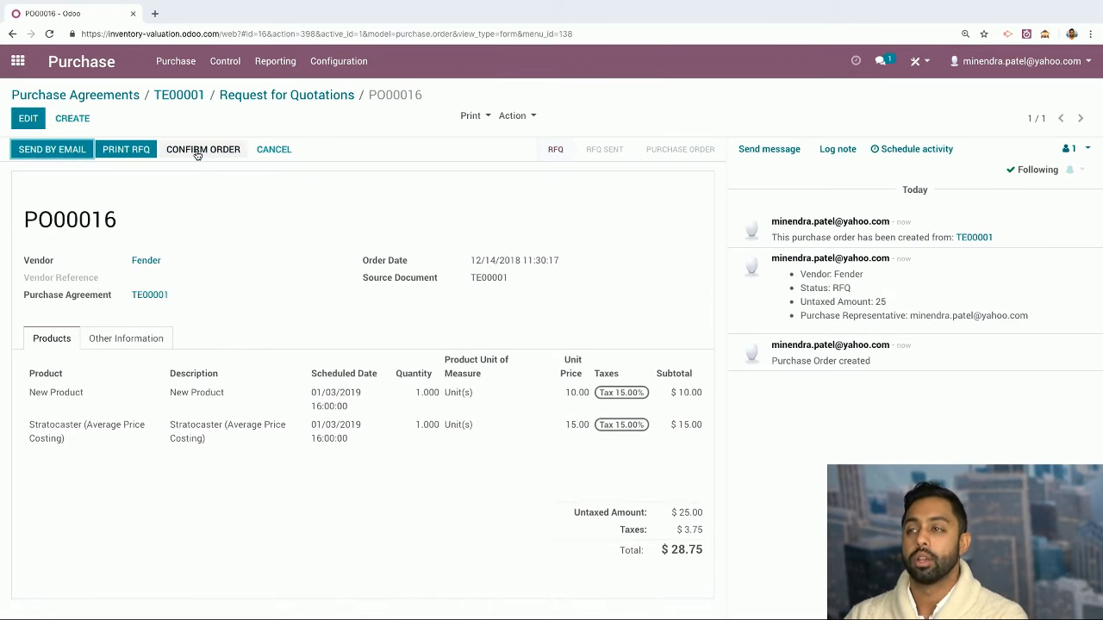
Start another RFQ under TE00001 with the second supplier as vendor
click(248, 96)
click(36, 121)
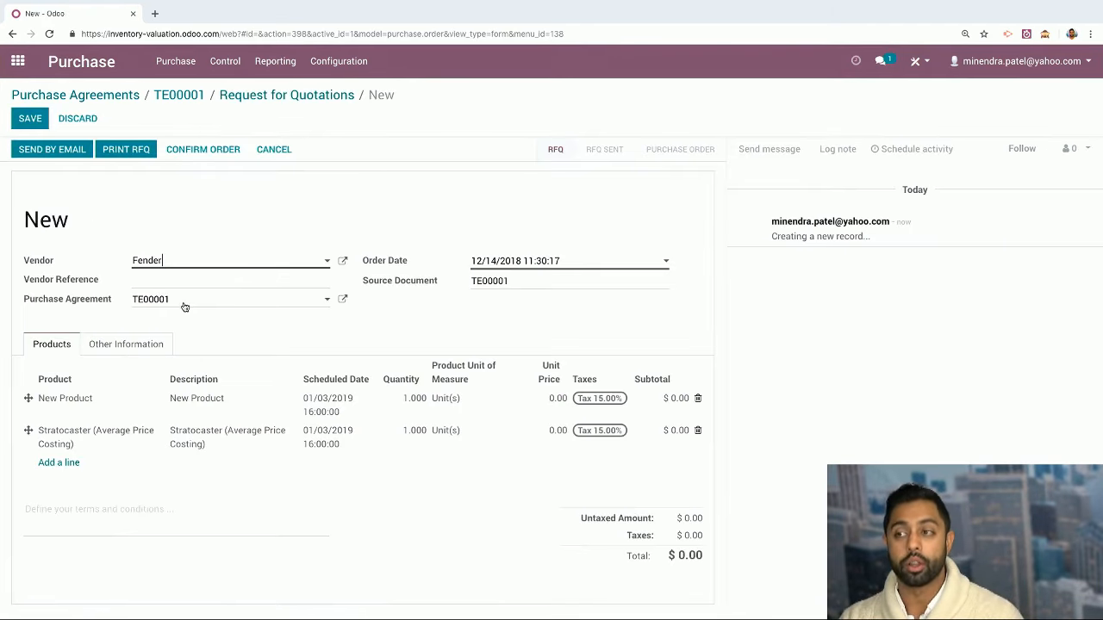
click(191, 266)
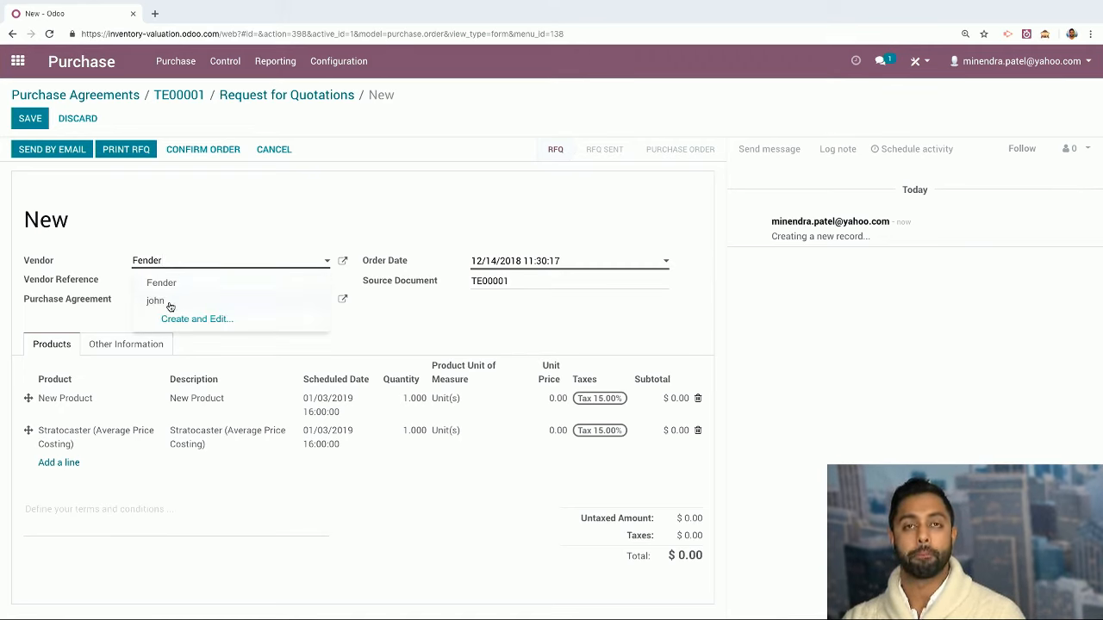
click(170, 306)
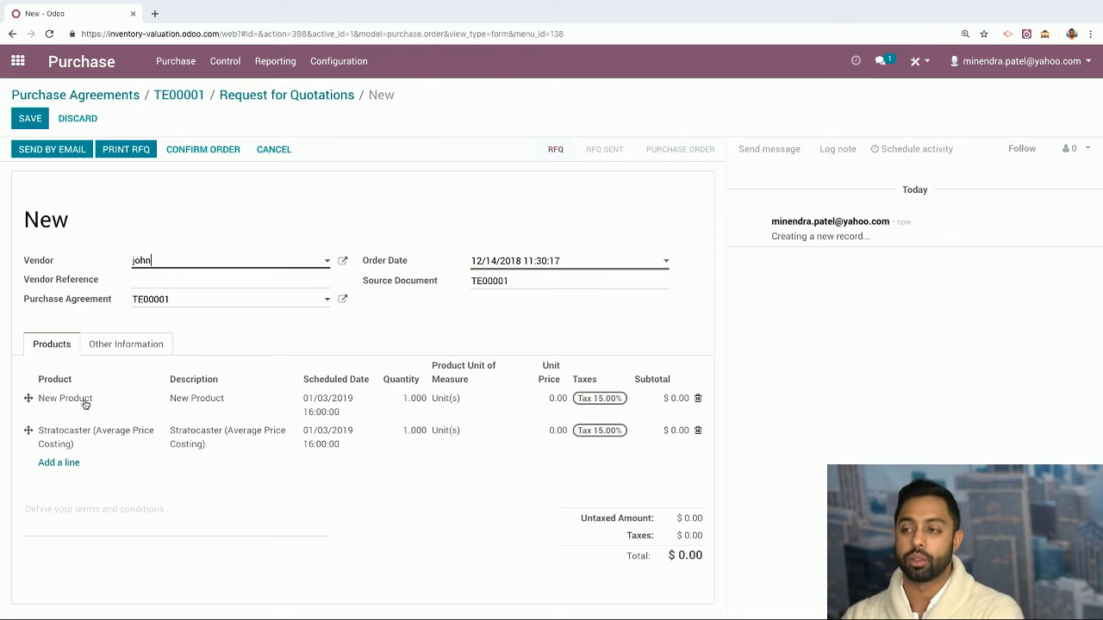
Price both lines at 10, save the RFQ as PO00017, and reopen it from the list
click(546, 400)
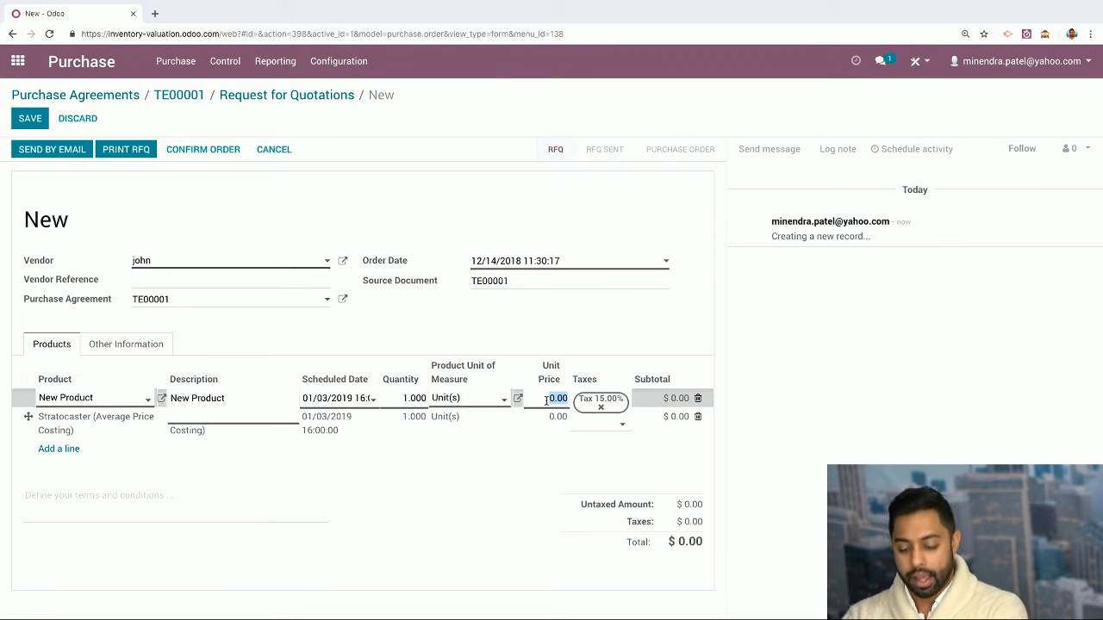
text(1)
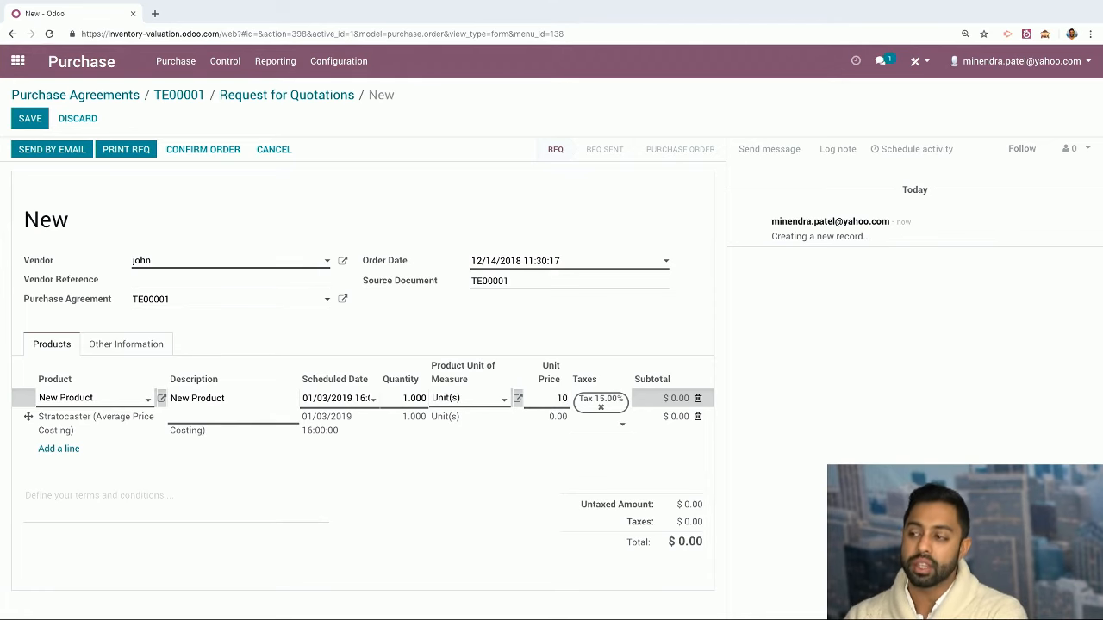
text(00)
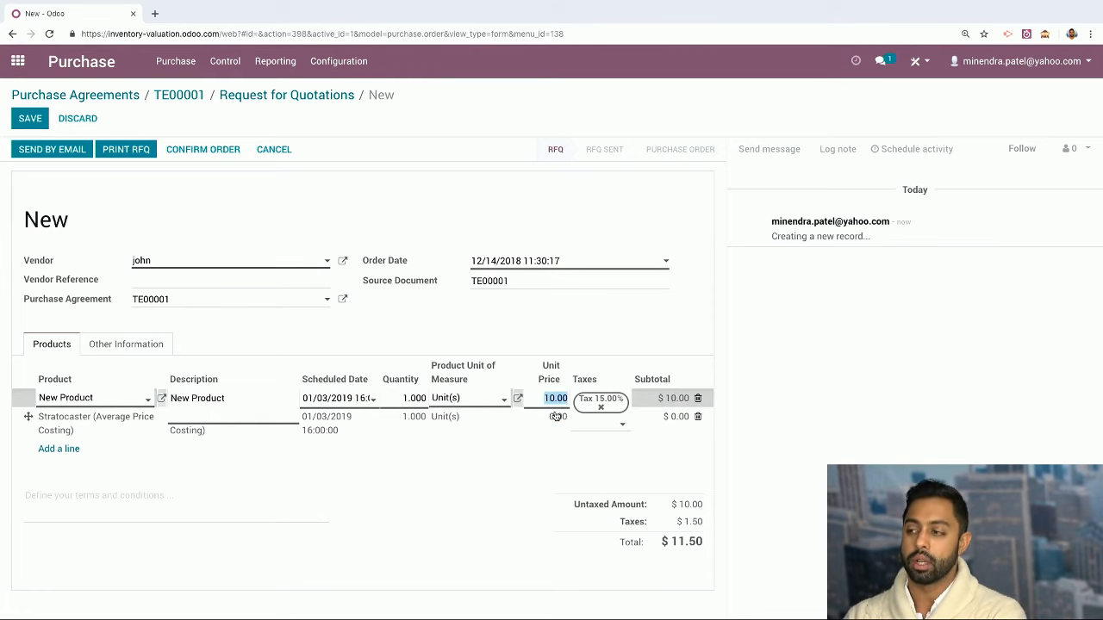
click(556, 417)
text(10)
click(520, 498)
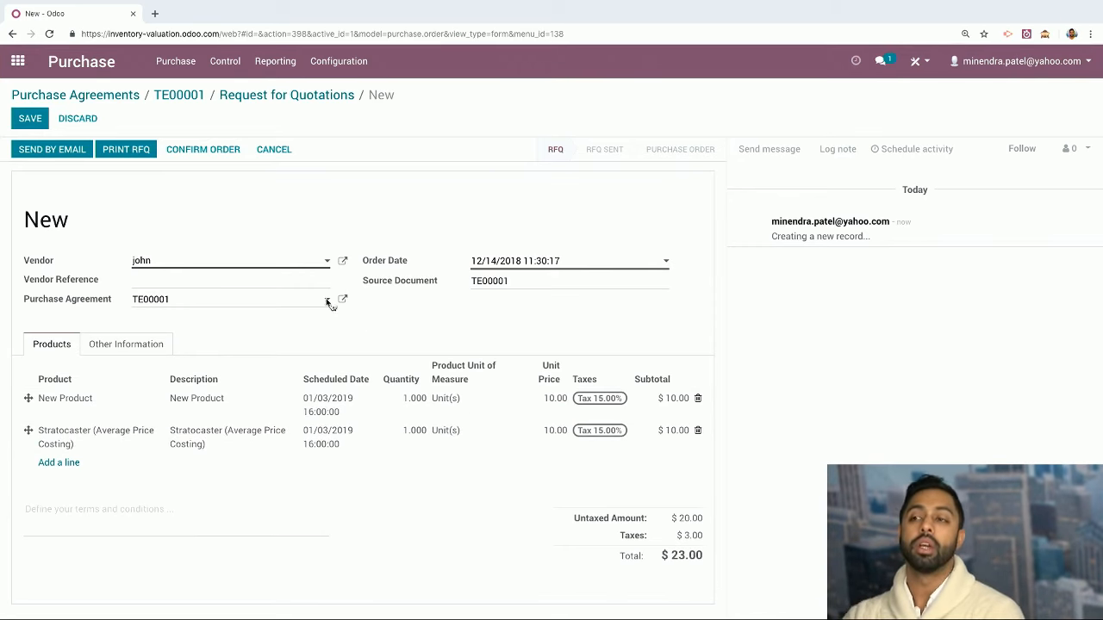
click(27, 121)
key(alt+s)
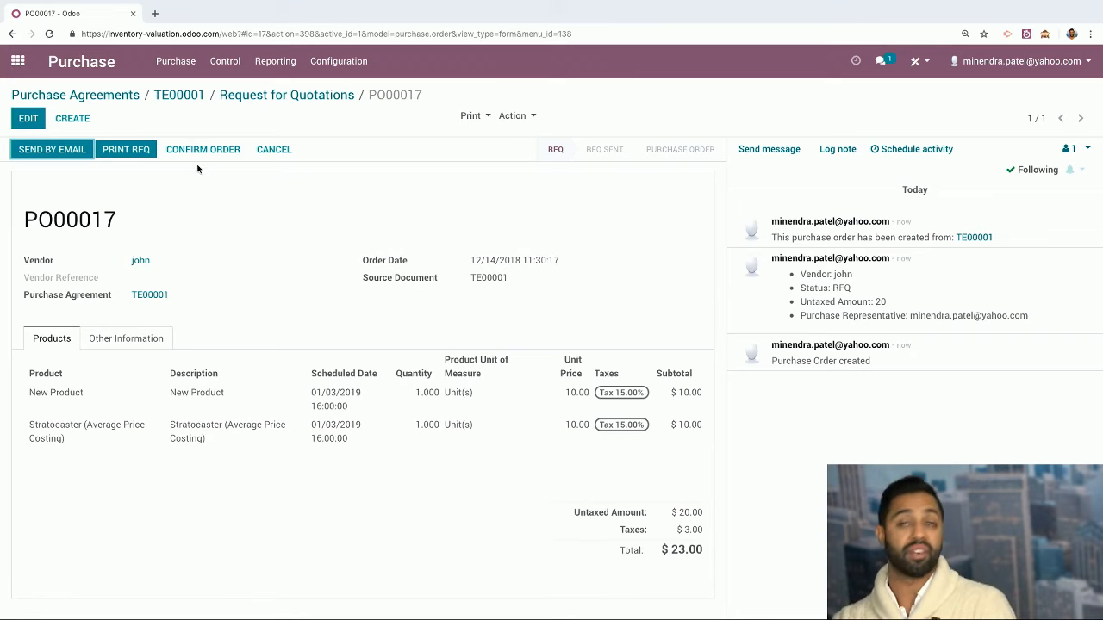
click(288, 97)
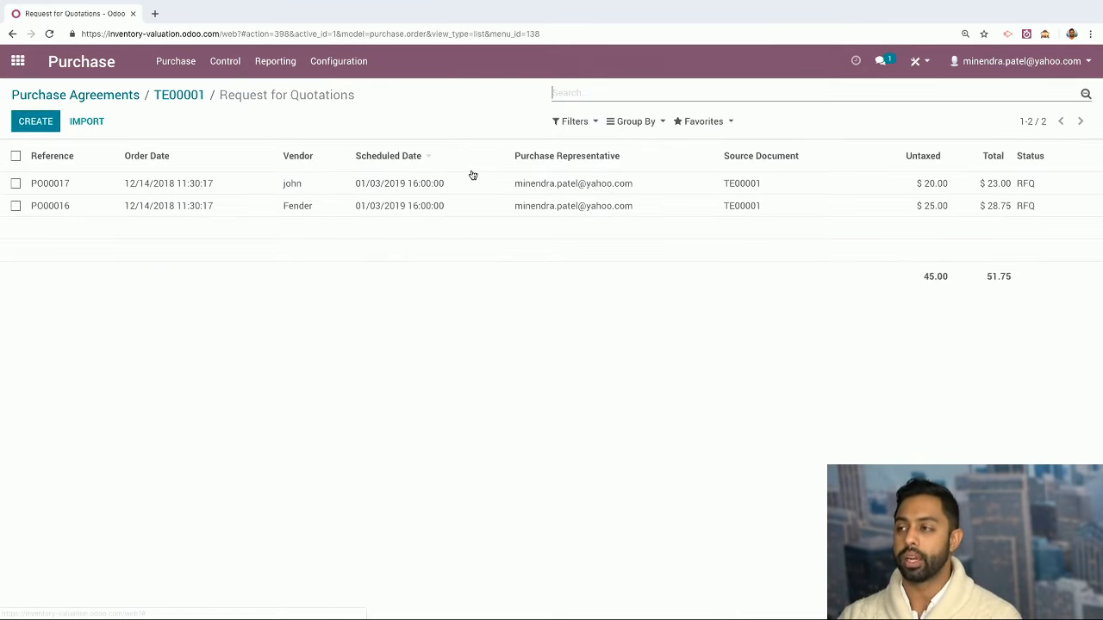
click(777, 186)
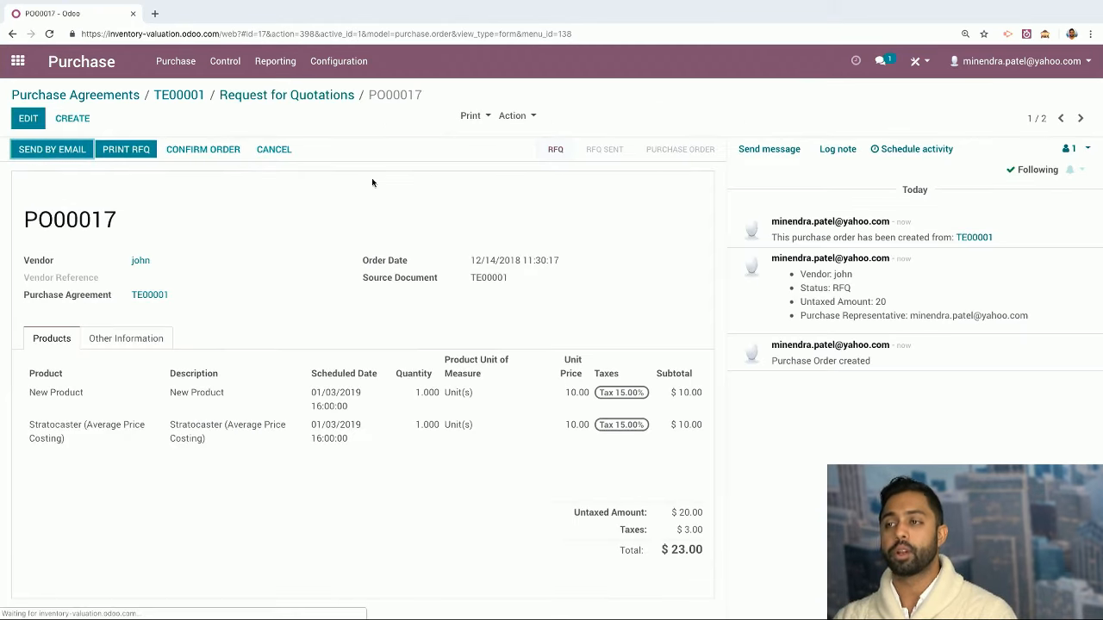
Confirm PO00017 as an order and validate receipt WH/IN/00016 for all quantities
click(195, 150)
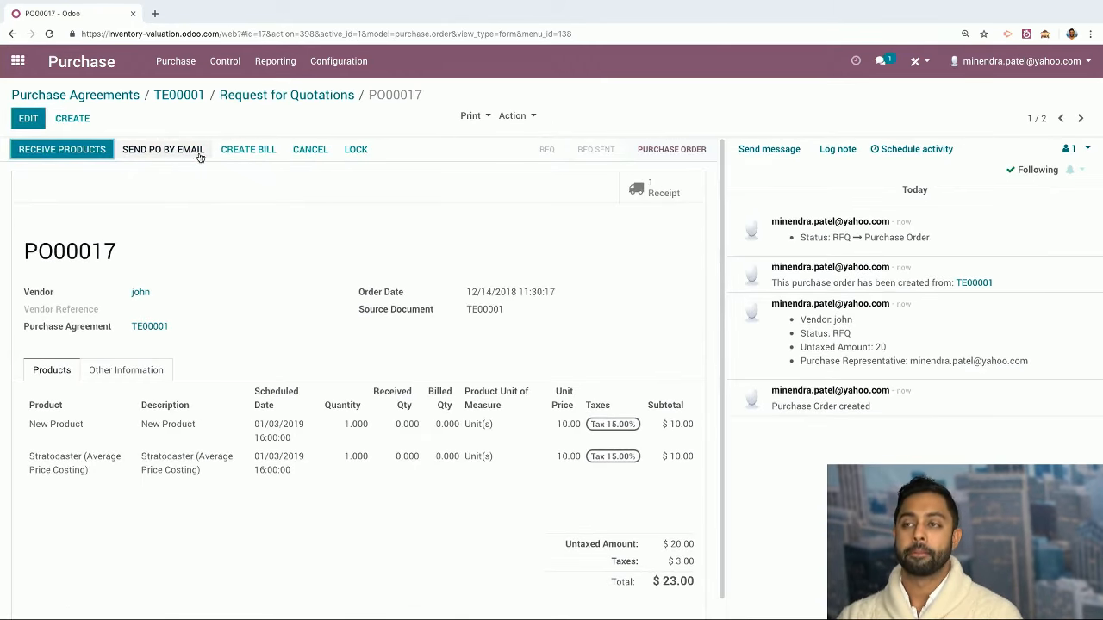
click(83, 151)
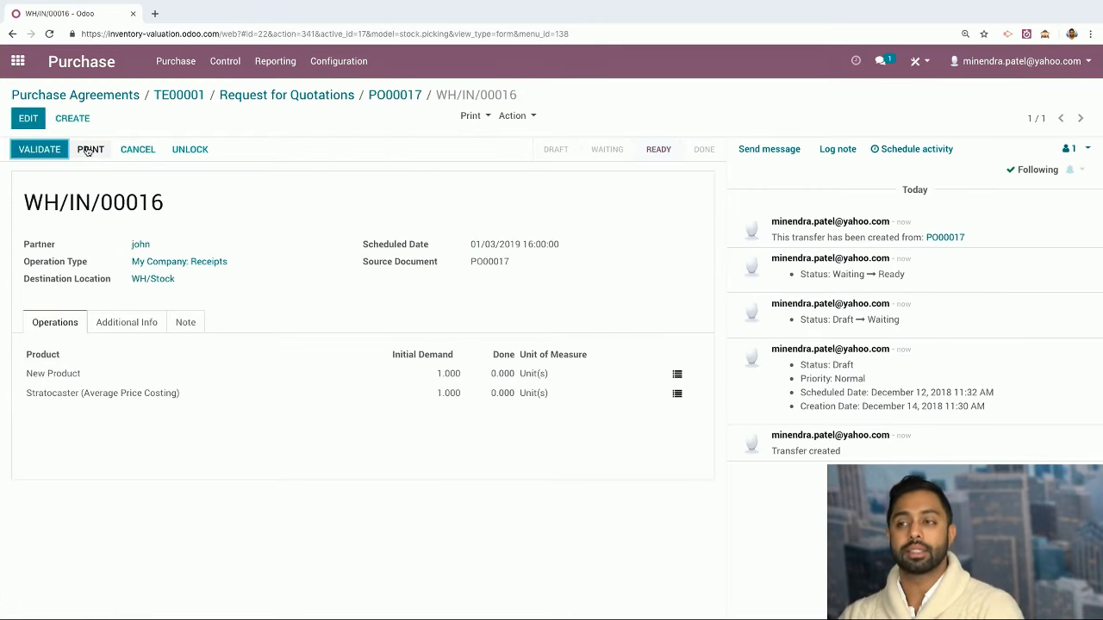
click(39, 149)
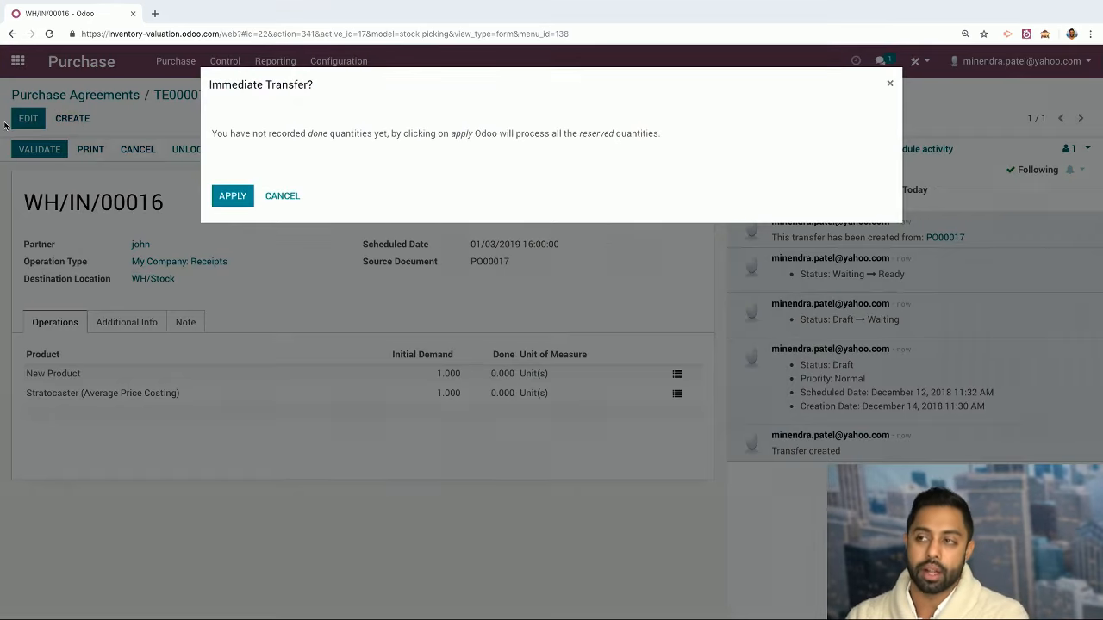
click(232, 195)
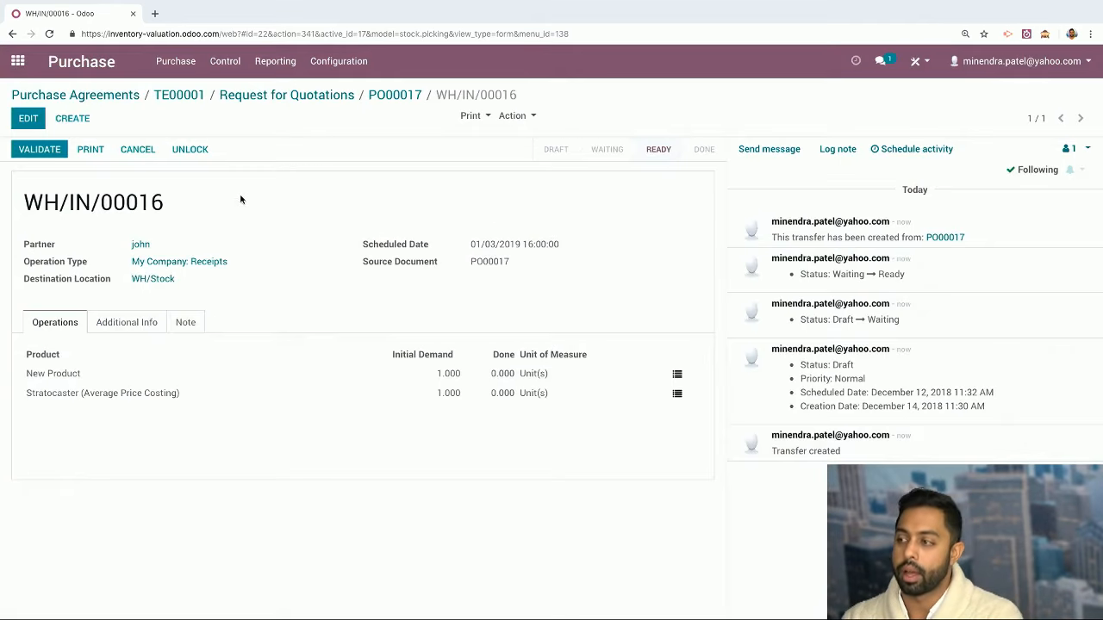
click(394, 95)
click(284, 97)
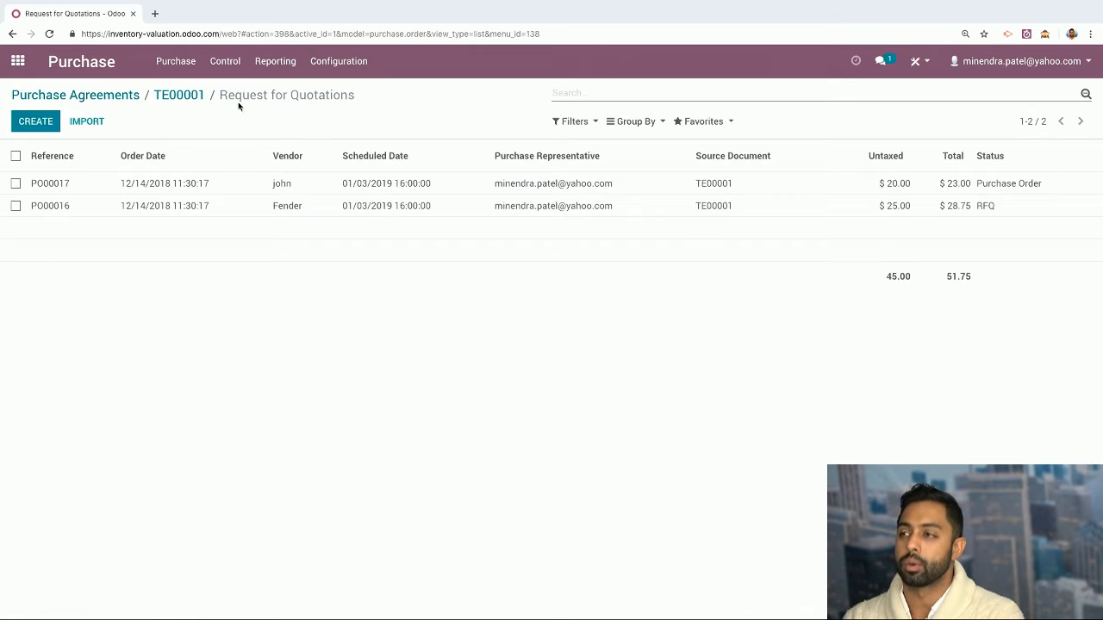
Validate tender TE00001 into bid selection; closing fails due to the open quotation
click(163, 97)
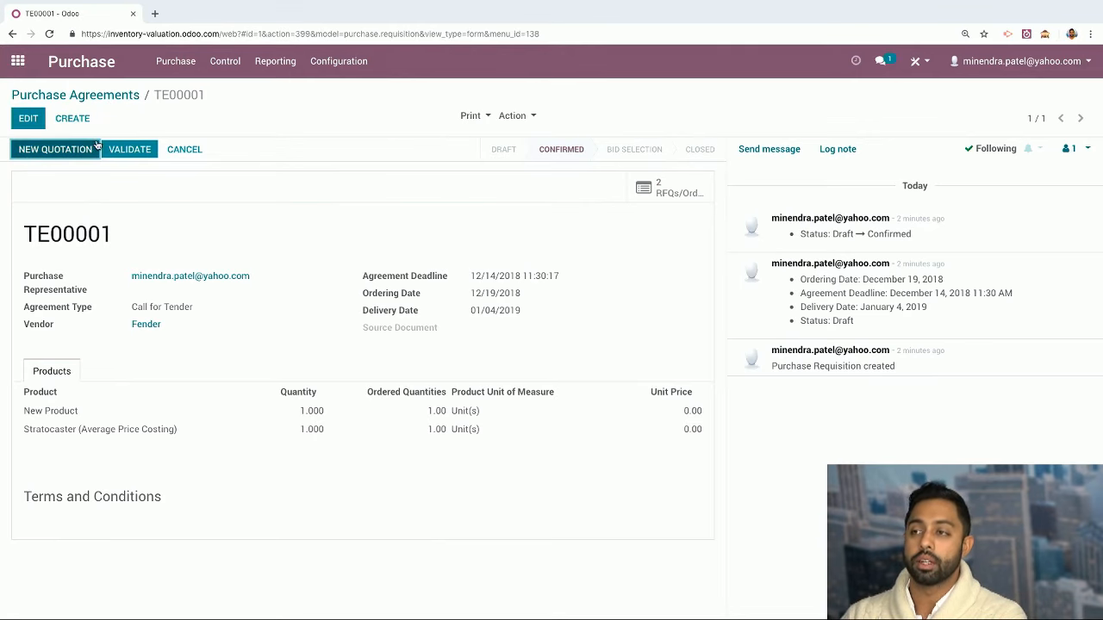
click(131, 149)
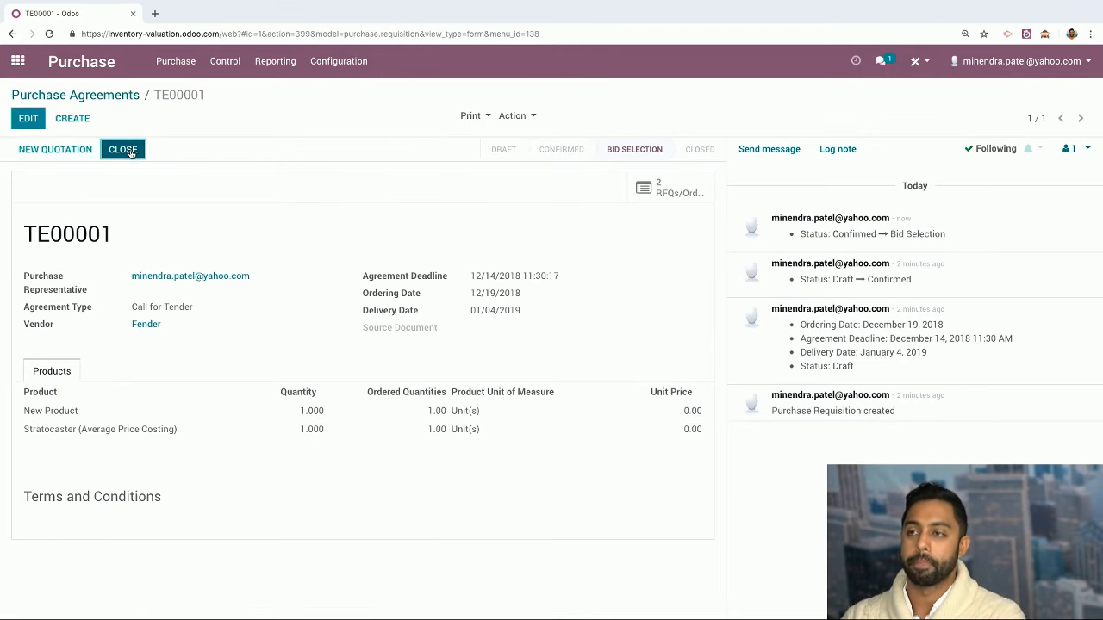
click(133, 151)
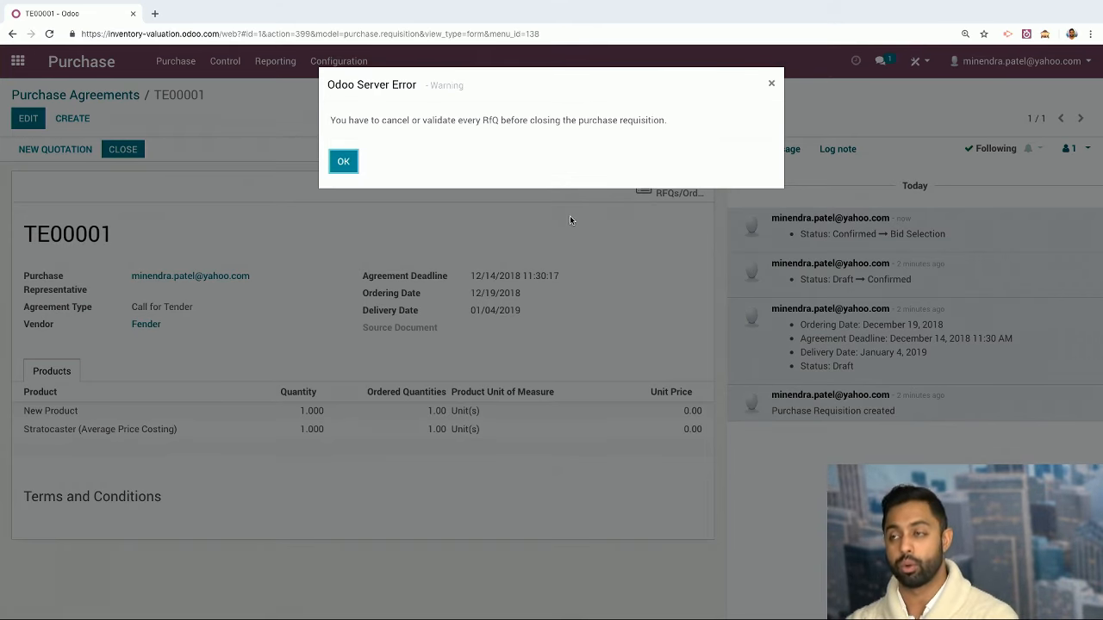
click(340, 162)
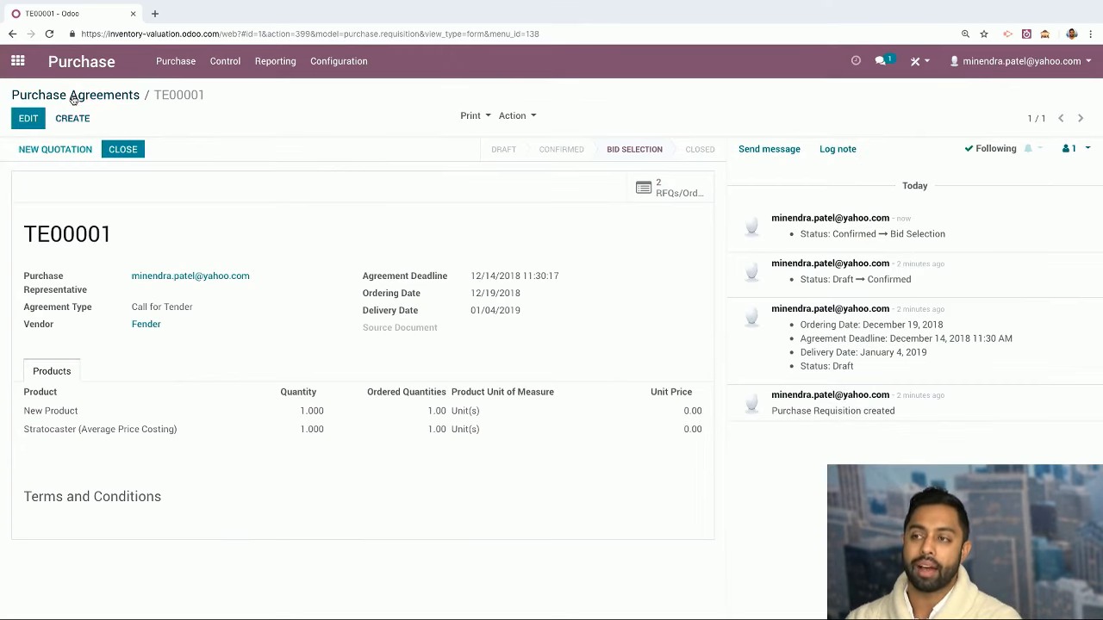
Cancel quotation PO00016, then close the TE00001 agreement
click(691, 190)
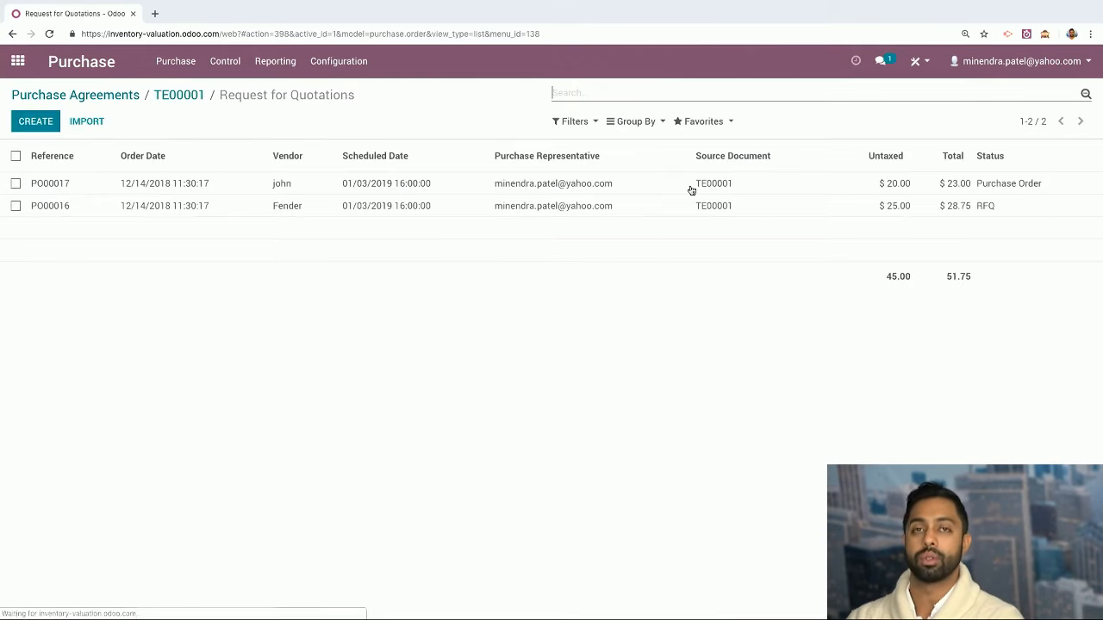
click(596, 206)
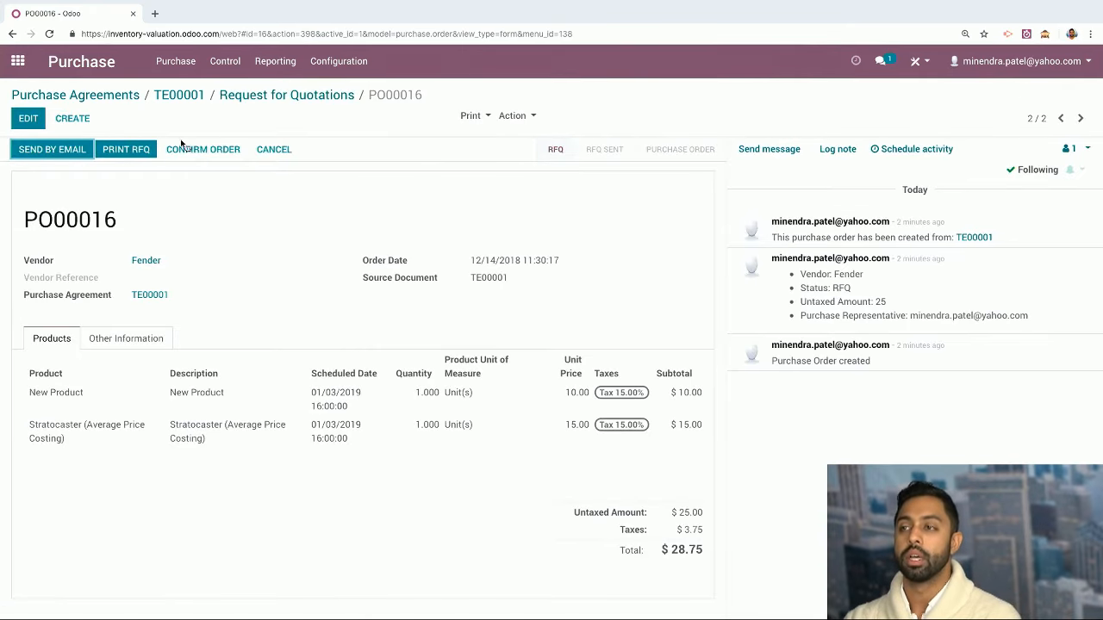
click(274, 151)
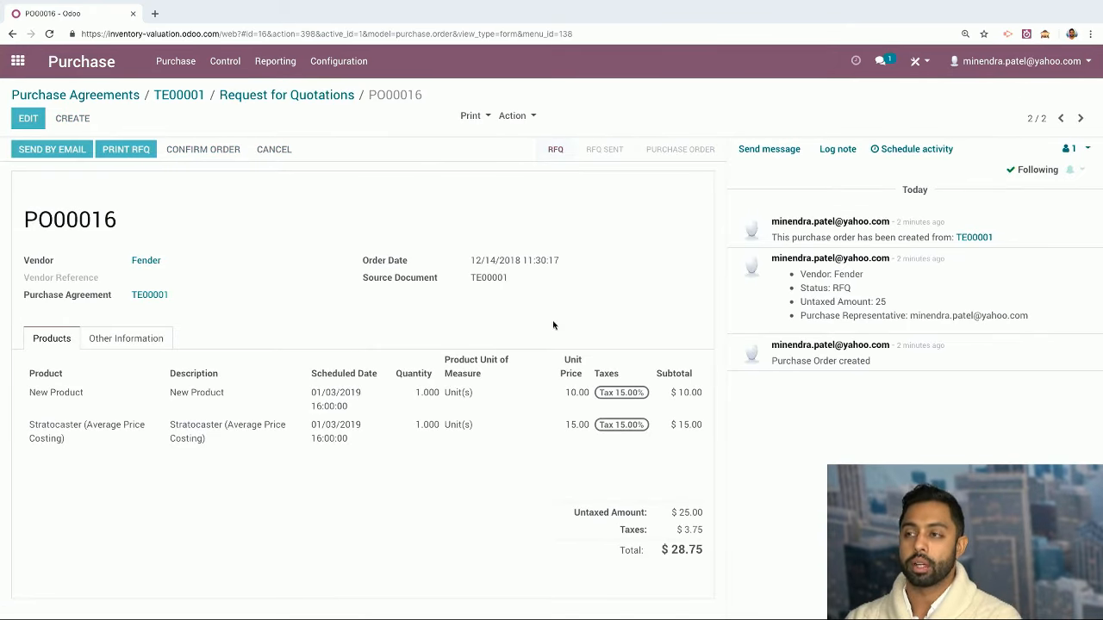
click(176, 97)
click(123, 150)
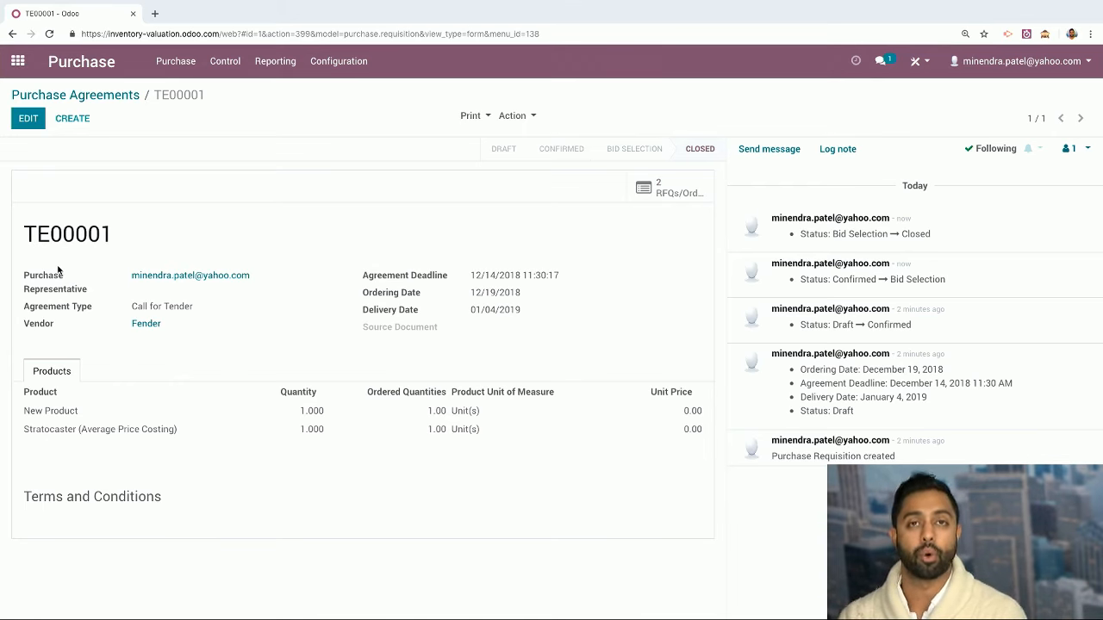
Create a new purchase agreement of type Blanket Order with vendor Fender
click(86, 96)
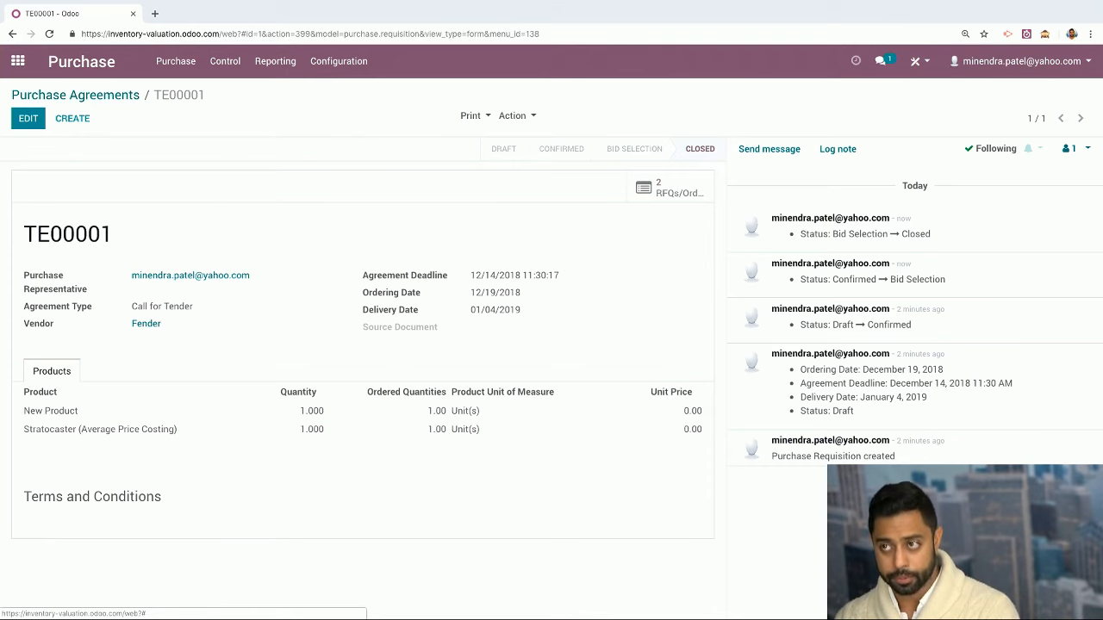
click(13, 123)
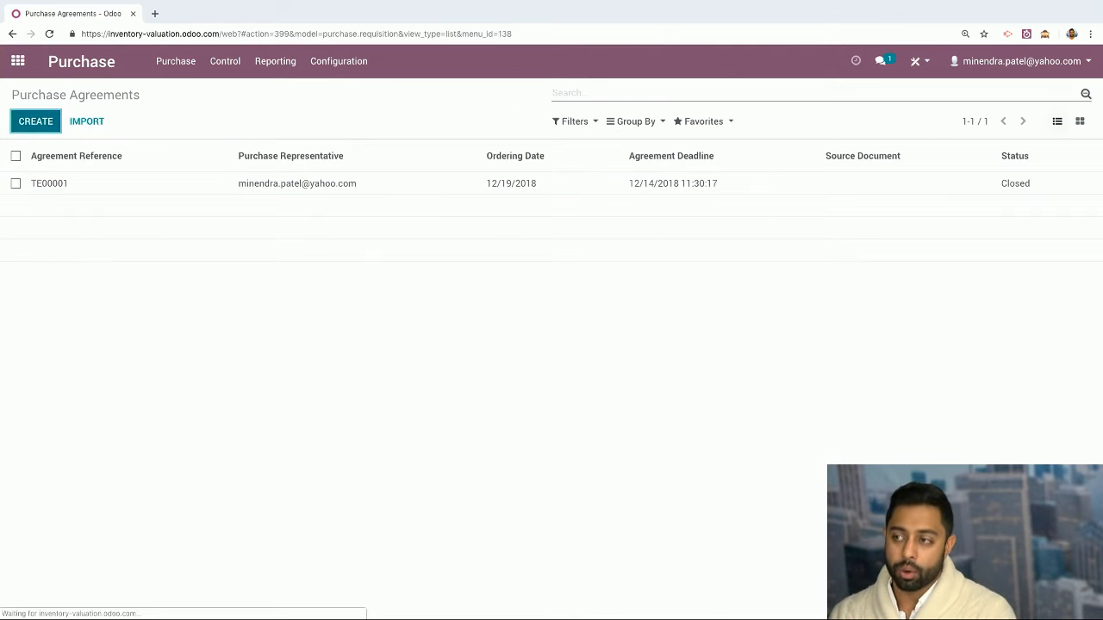
click(296, 292)
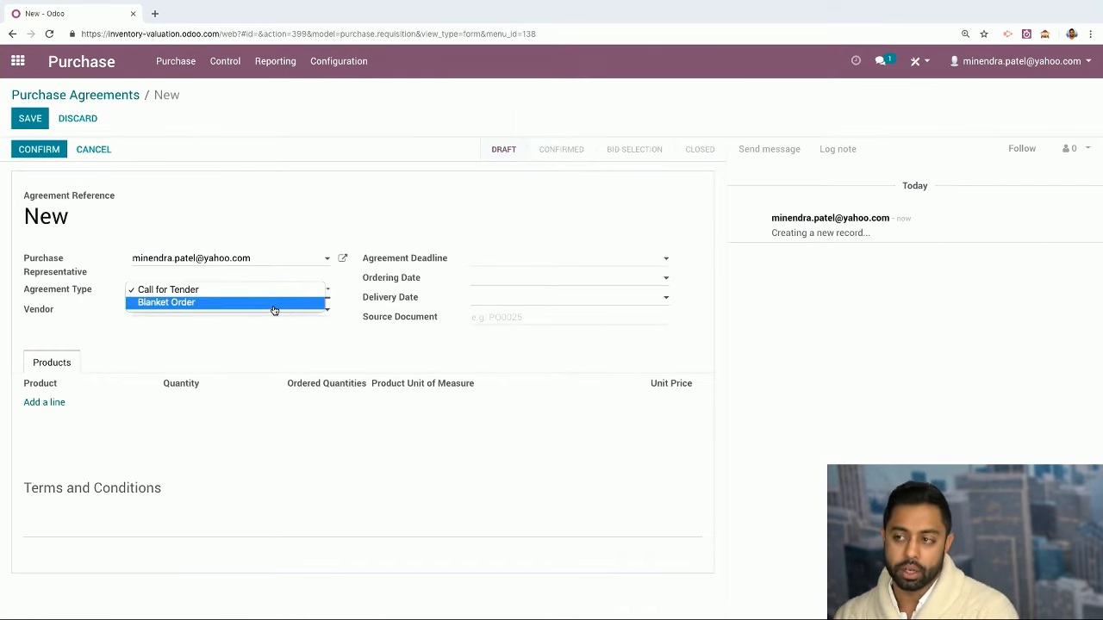
click(268, 307)
click(261, 312)
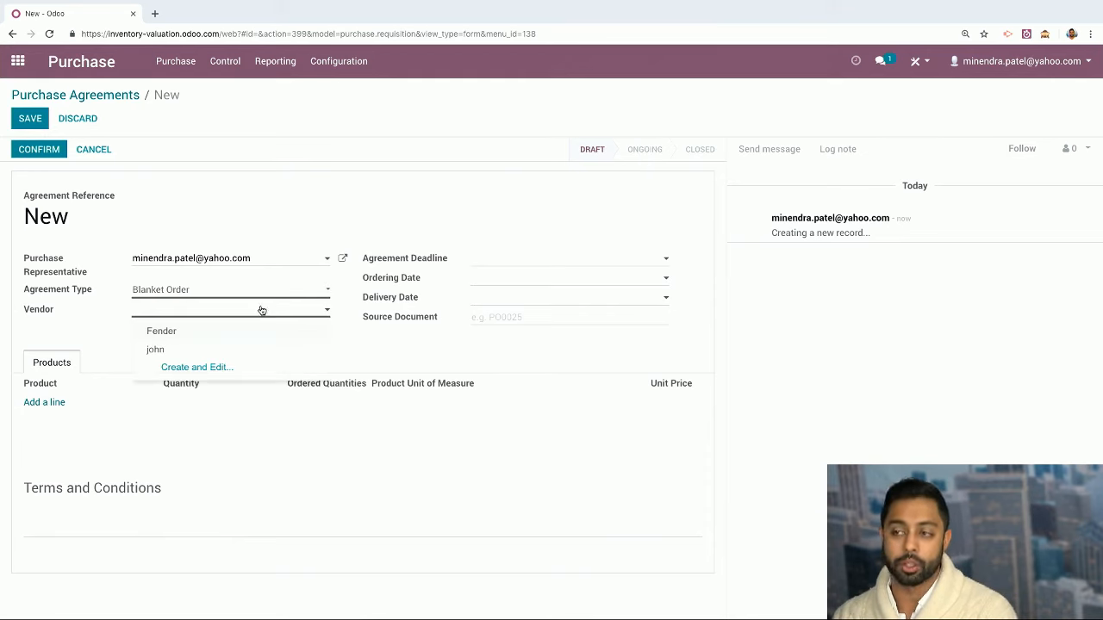
click(265, 295)
click(266, 277)
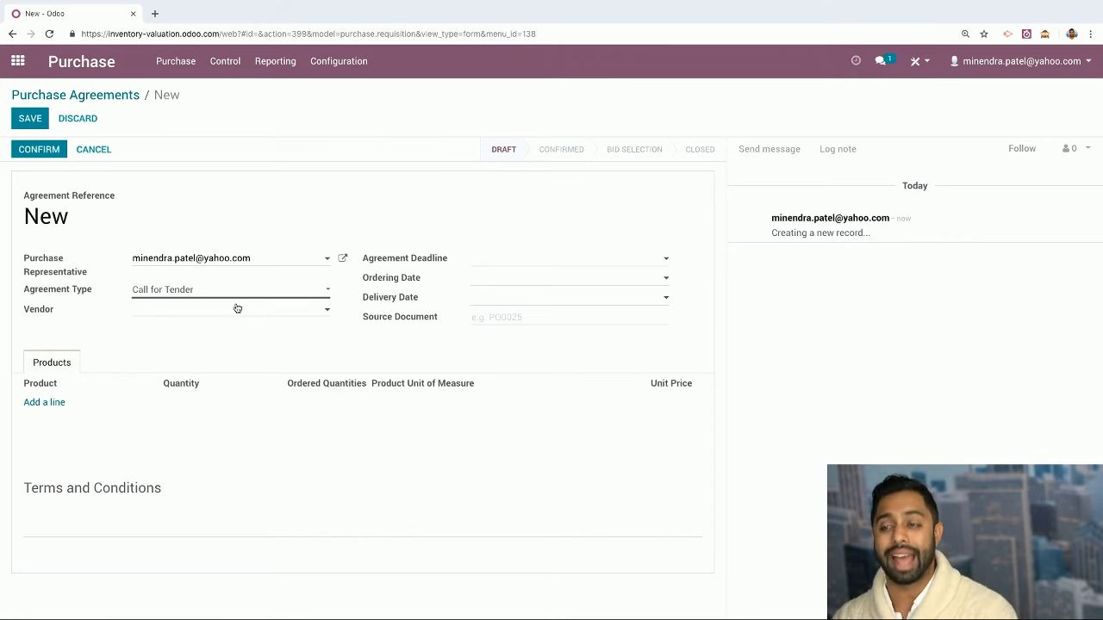
click(233, 291)
click(236, 311)
click(234, 314)
click(222, 329)
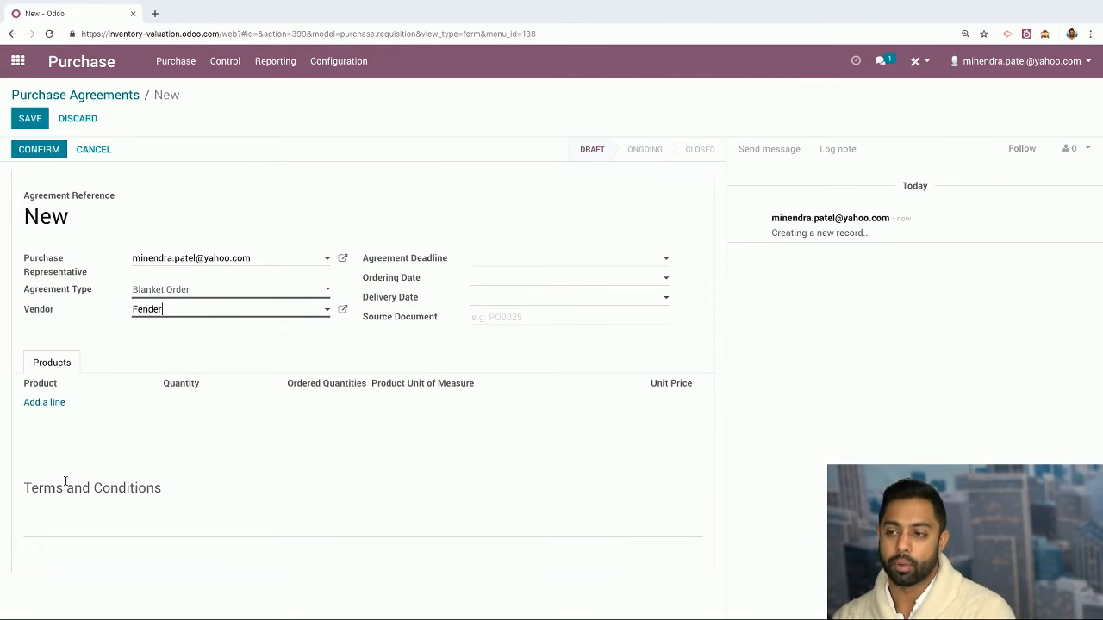
Add a New Product line with quantity 10 at unit price 10
click(45, 402)
text(new product)
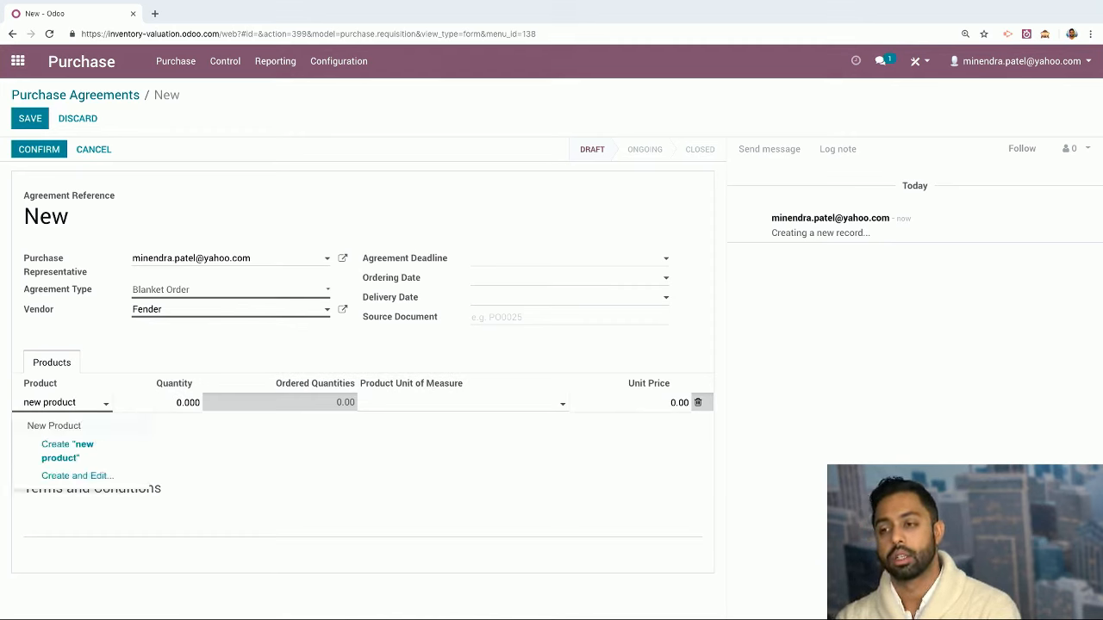
key(Return)
click(174, 402)
click(180, 402)
drag(181, 402, 178, 402)
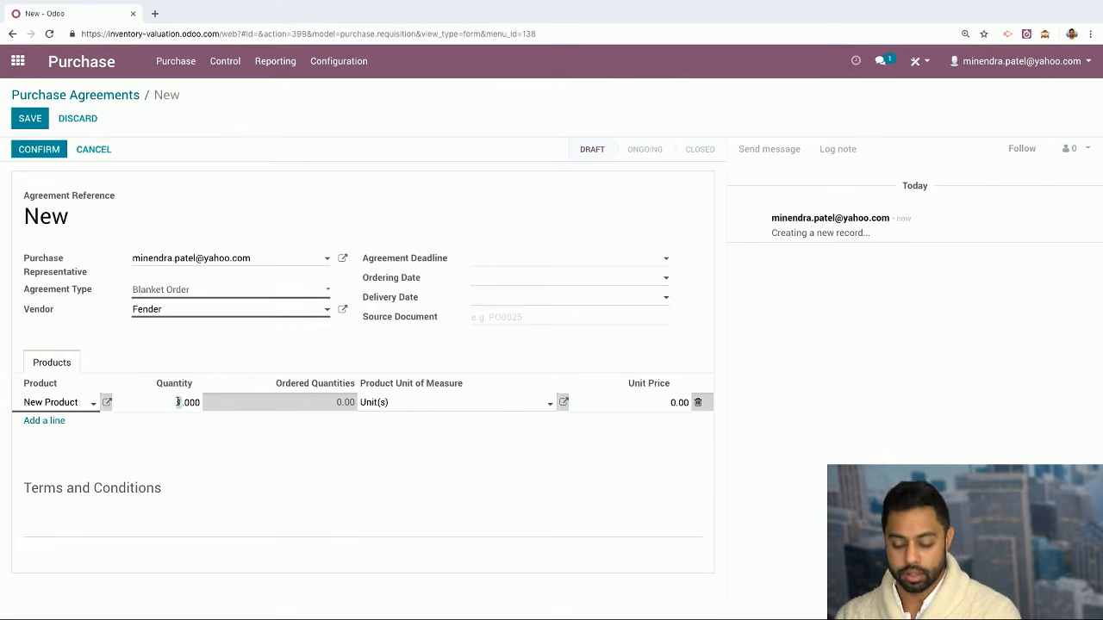
click(651, 402)
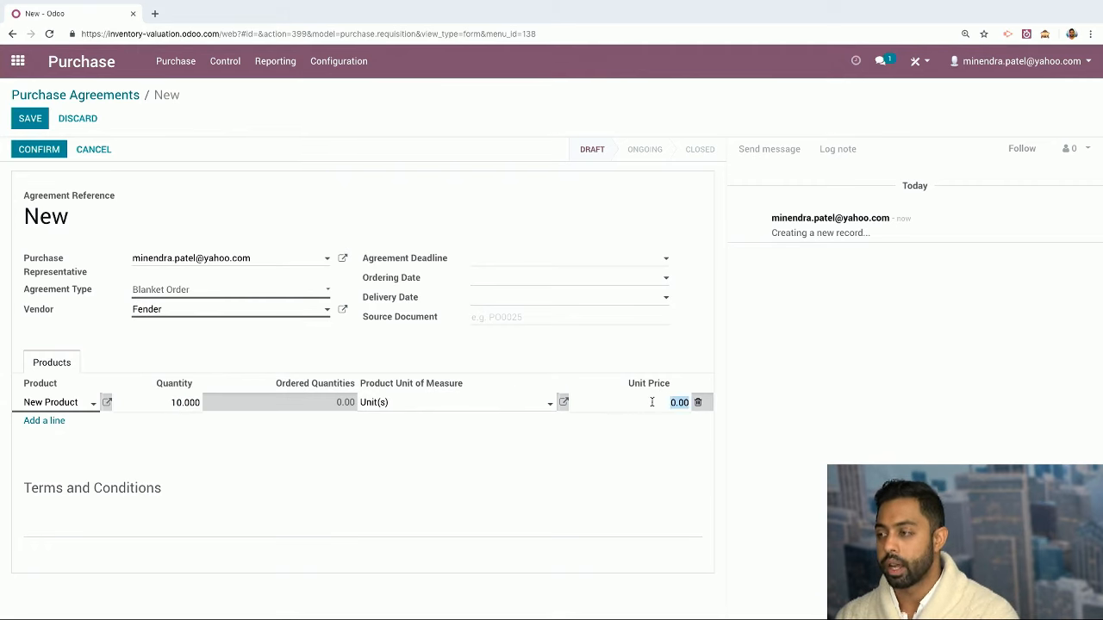
click(672, 402)
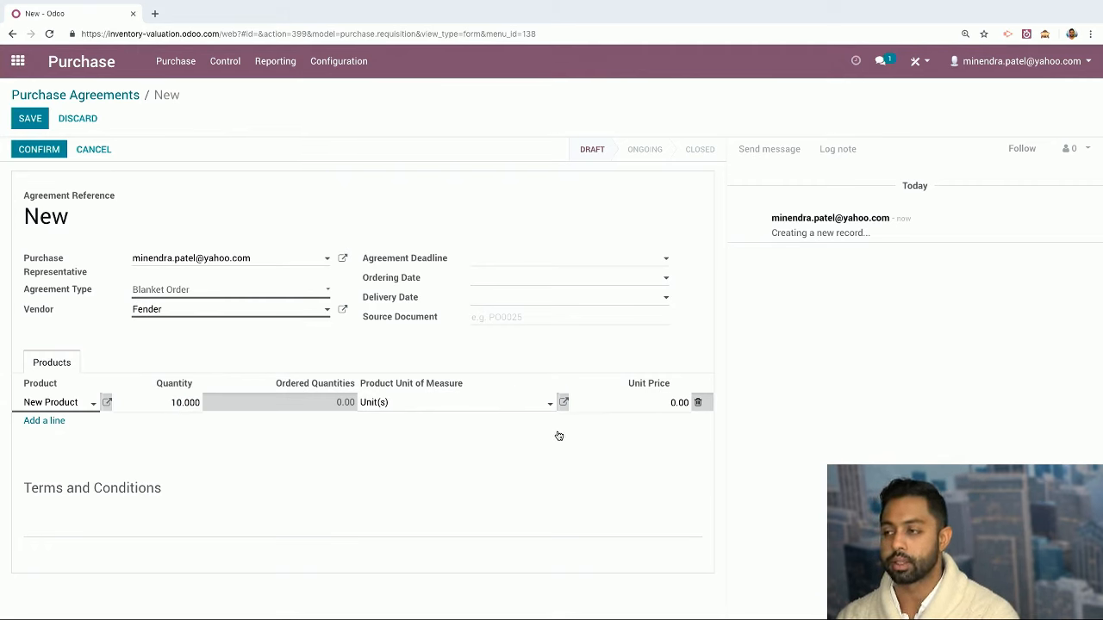
drag(671, 403, 690, 403)
text(10)
Add Stratocaster (Average Price Costing), 15 Unit(s) at 15.00, and save the agreement
click(37, 423)
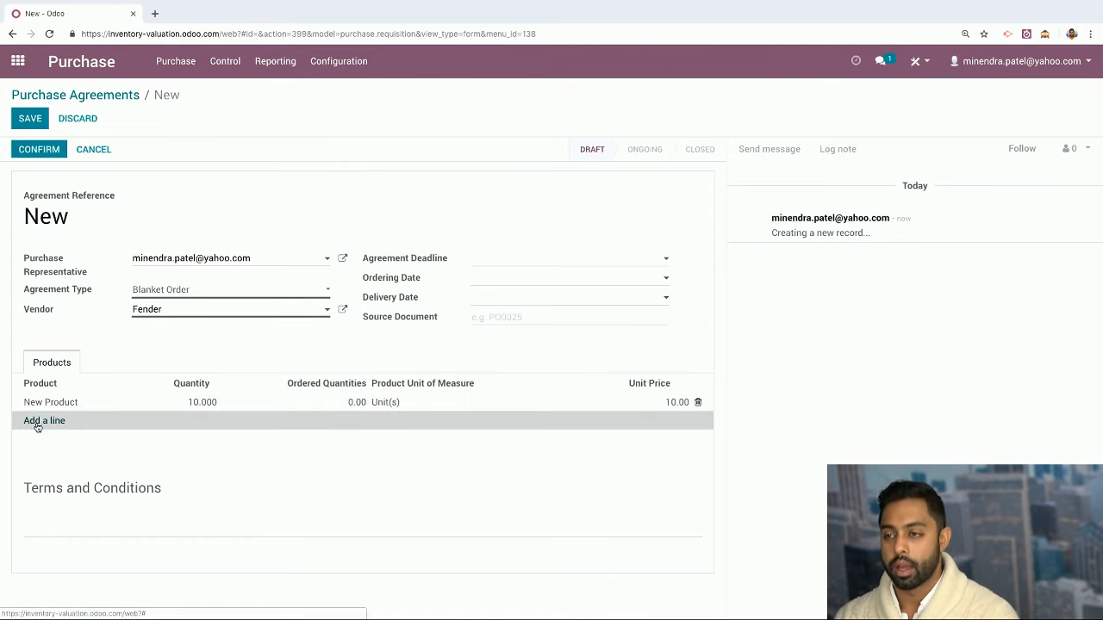
click(64, 427)
click(61, 552)
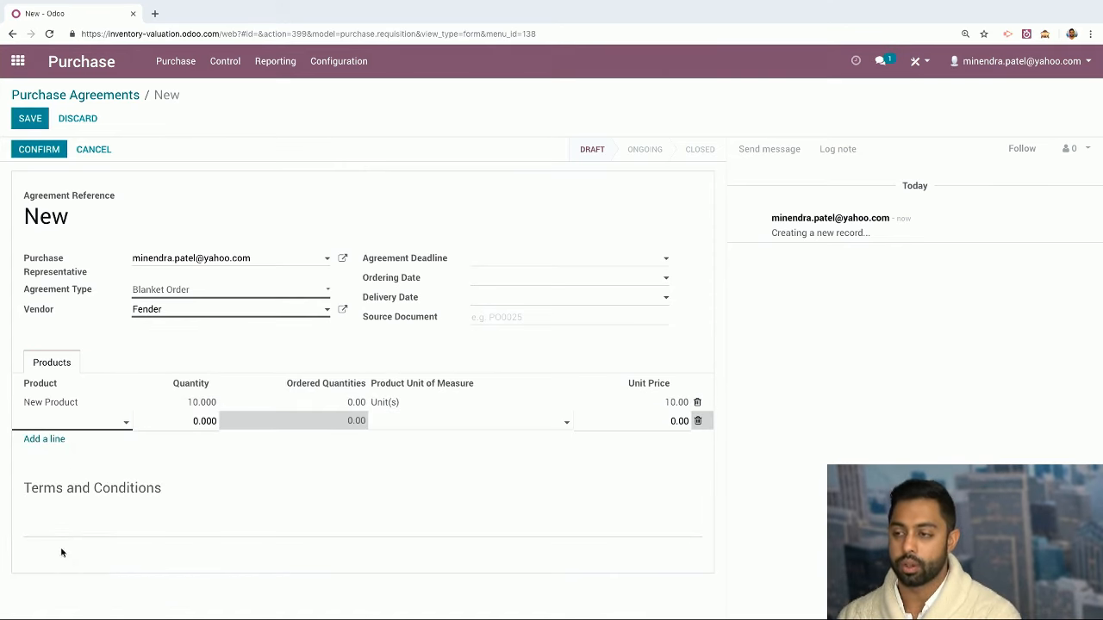
double_click(188, 416)
key(BackSpace)
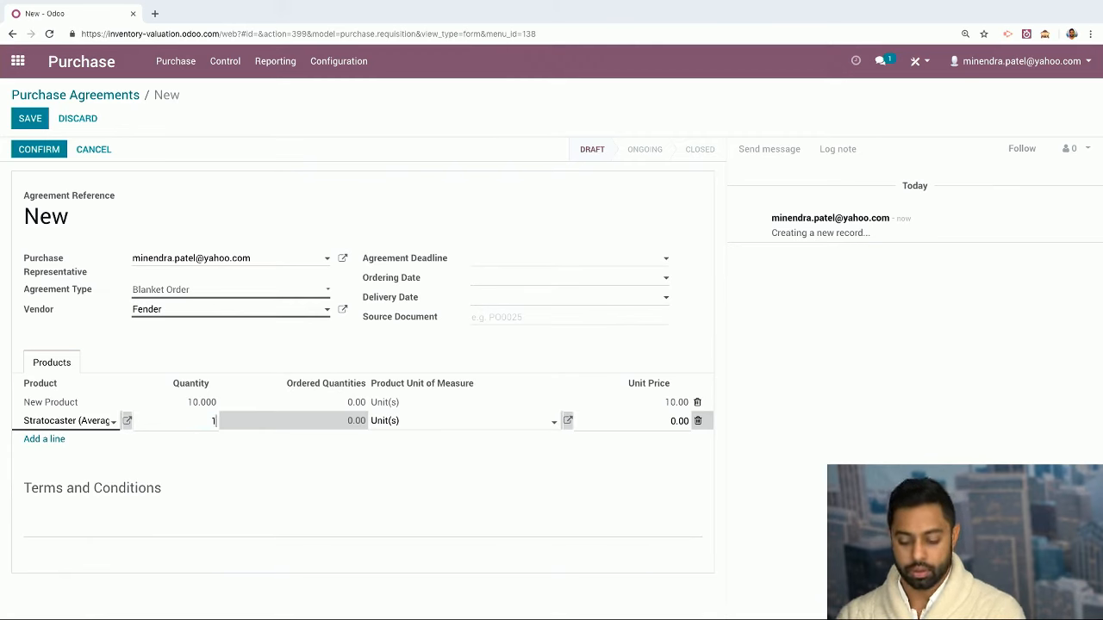
text(15)
key(Tab)
key(BackSpace)
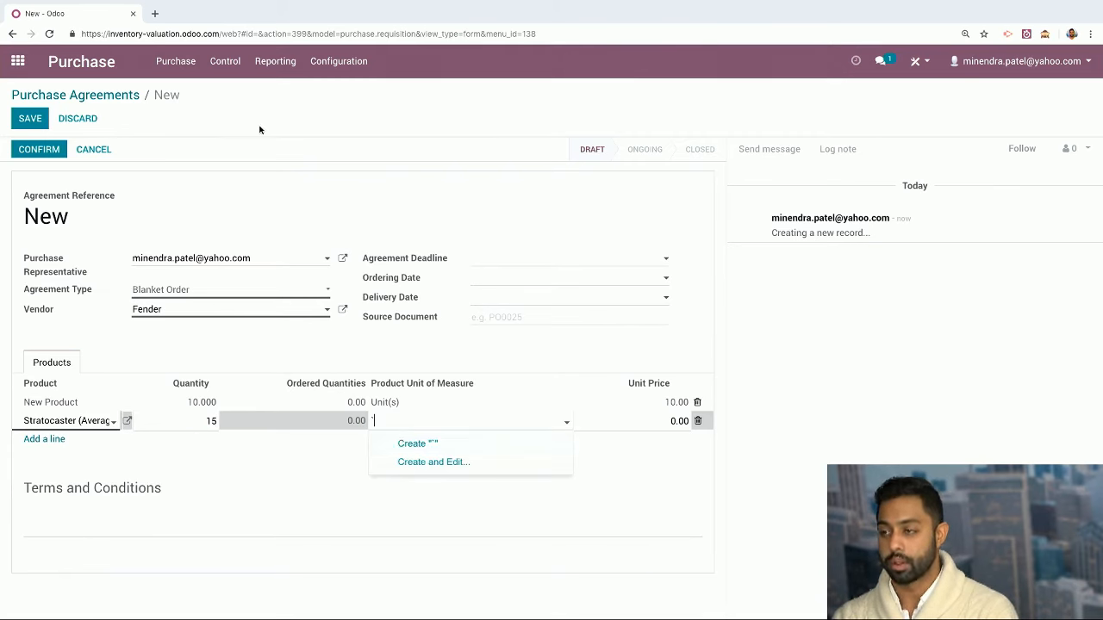
text(un)
key(Return)
key(Tab)
text(15)
key(Return)
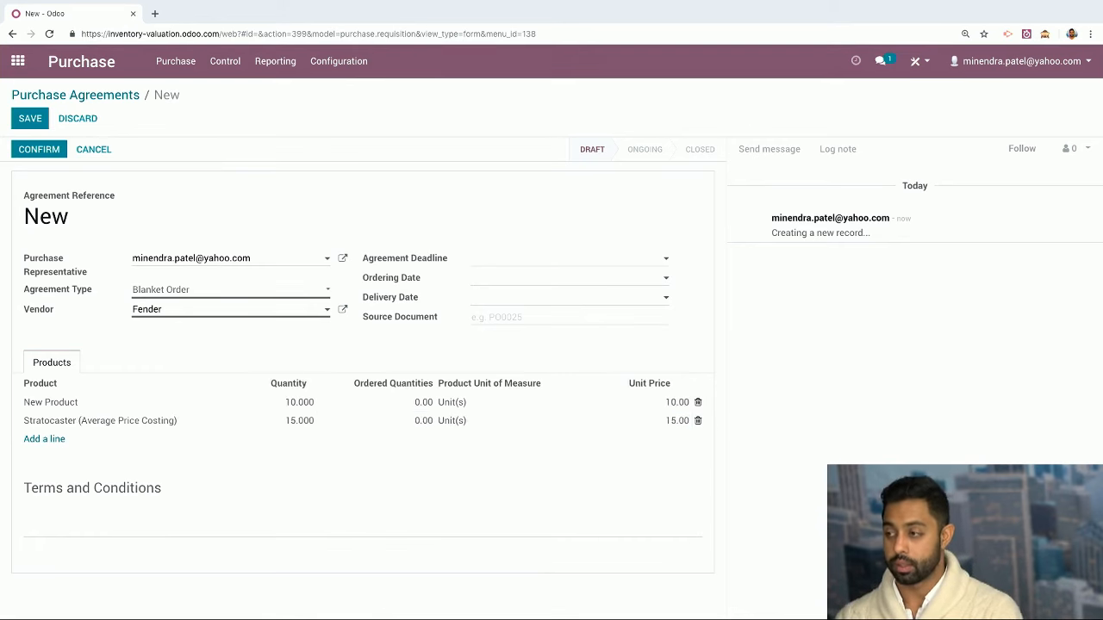
click(77, 546)
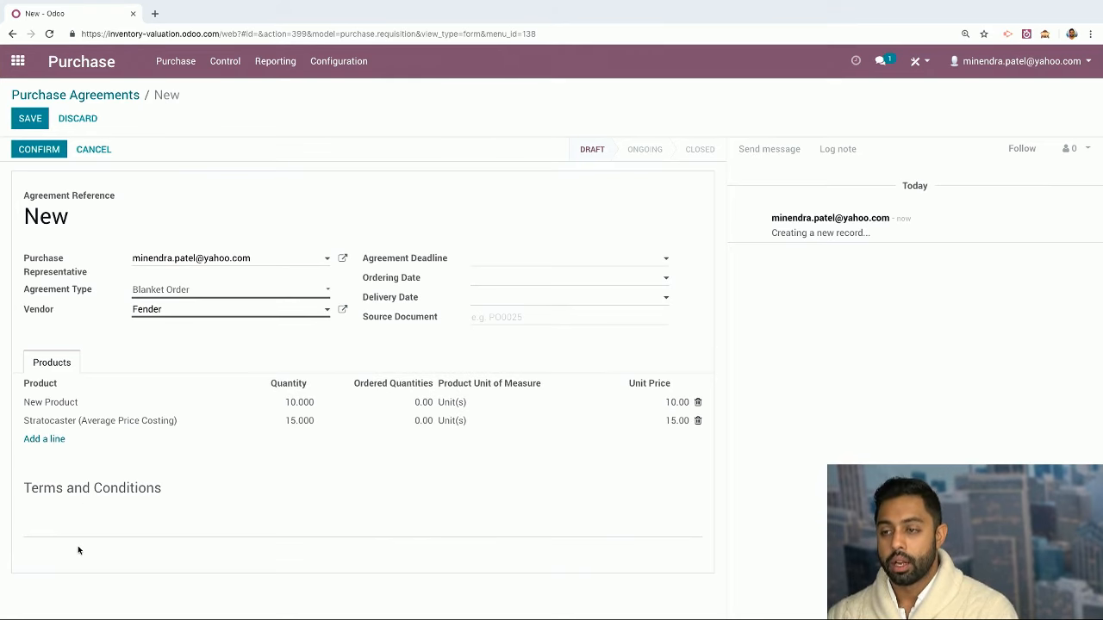
click(31, 121)
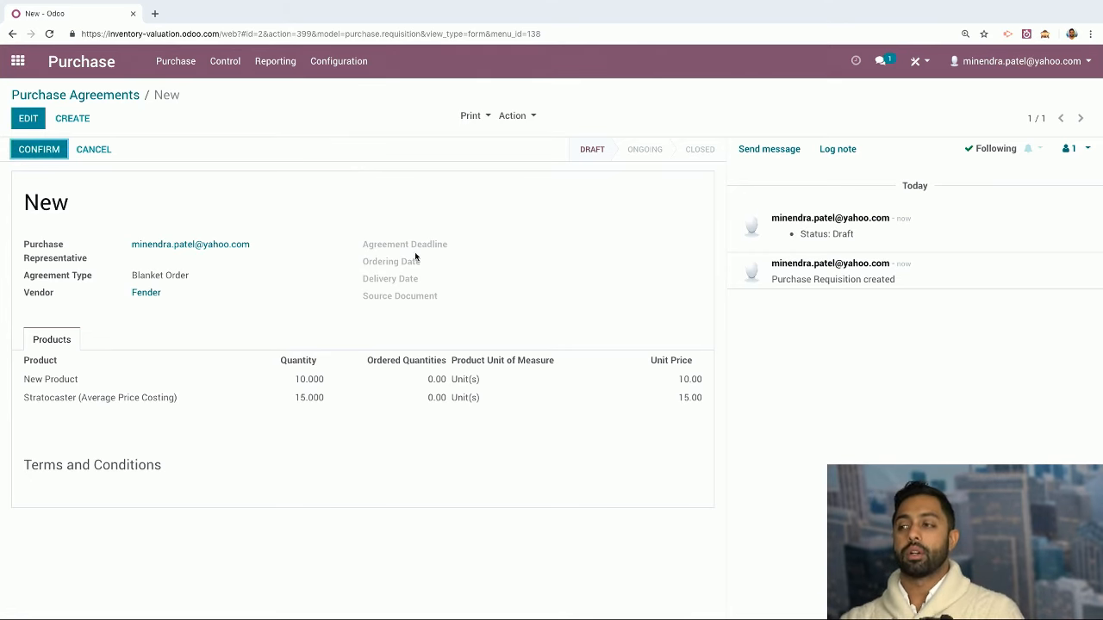
Confirm BO00001, create an RFQ from it, then confirm and save it as PO00018
click(41, 151)
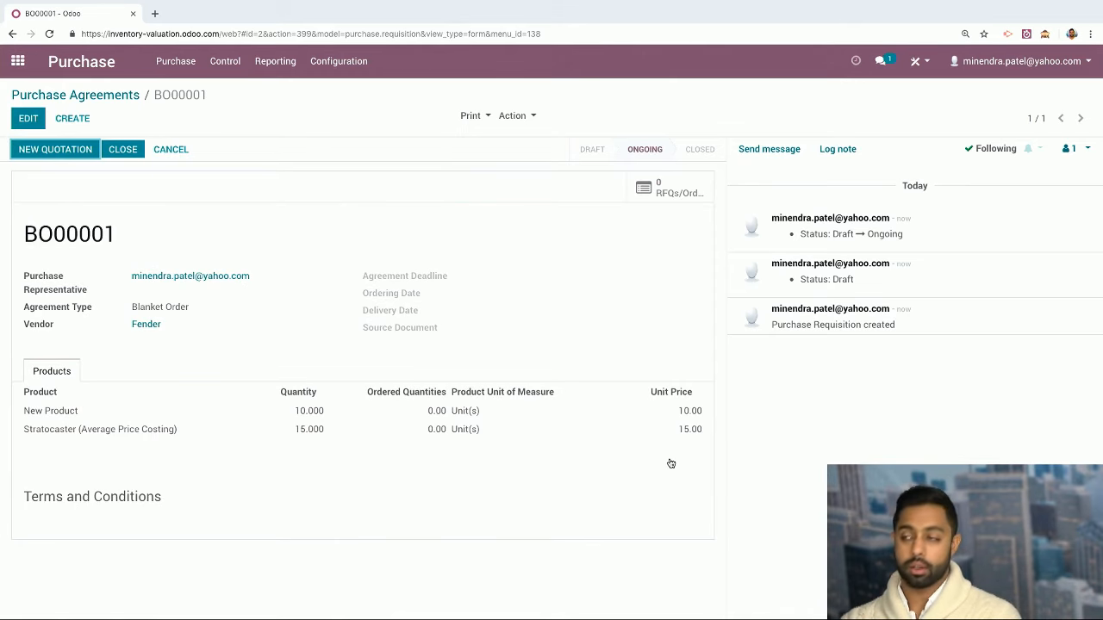
click(686, 195)
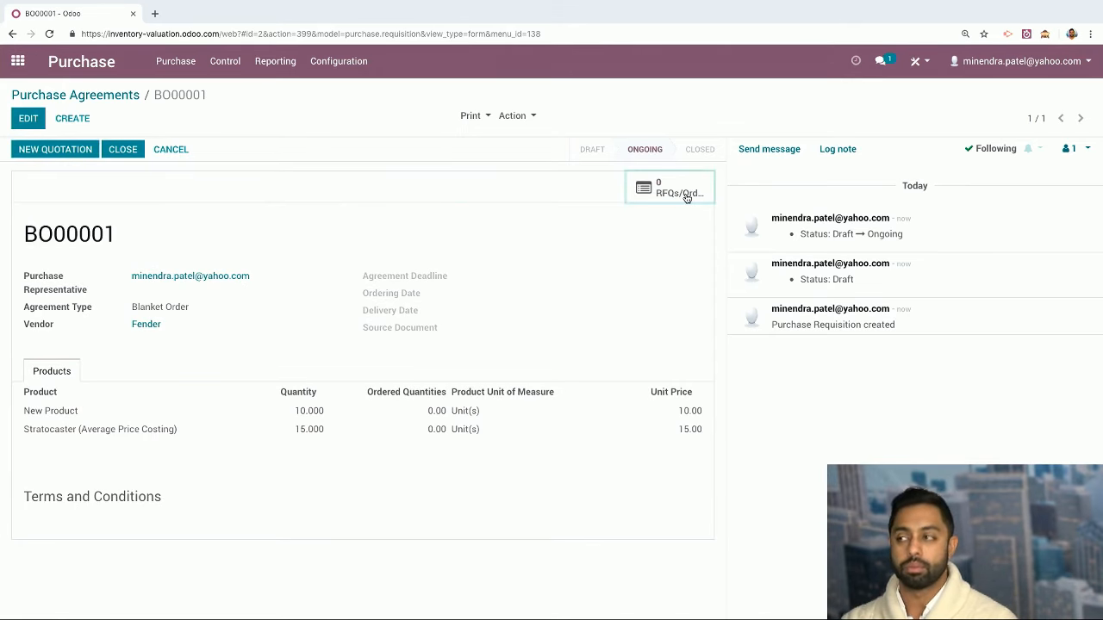
click(32, 117)
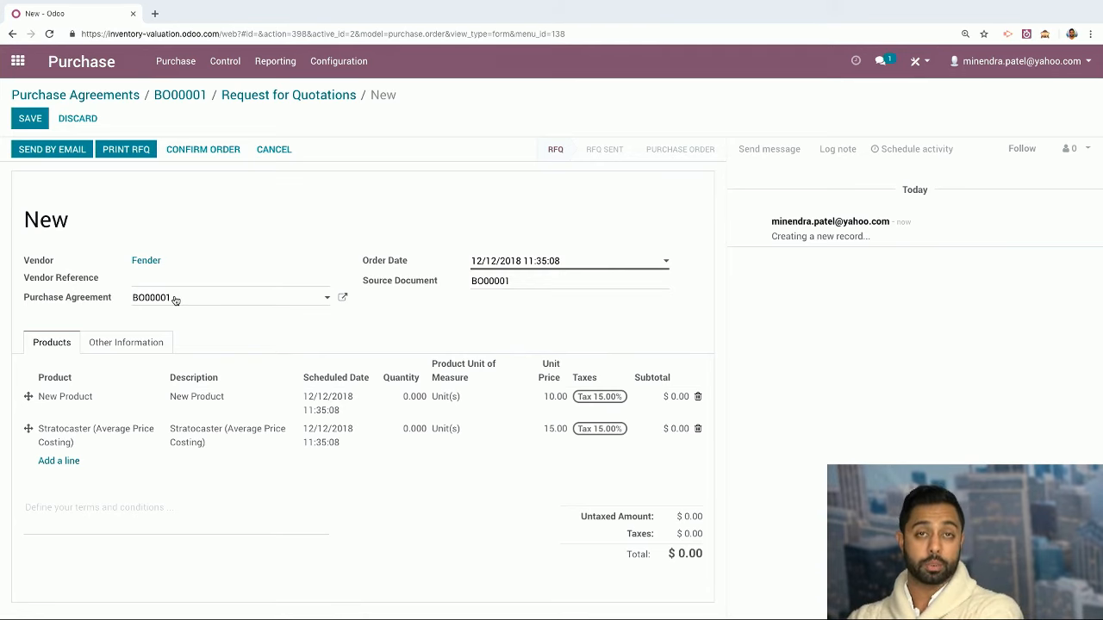
drag(512, 281, 461, 283)
click(217, 149)
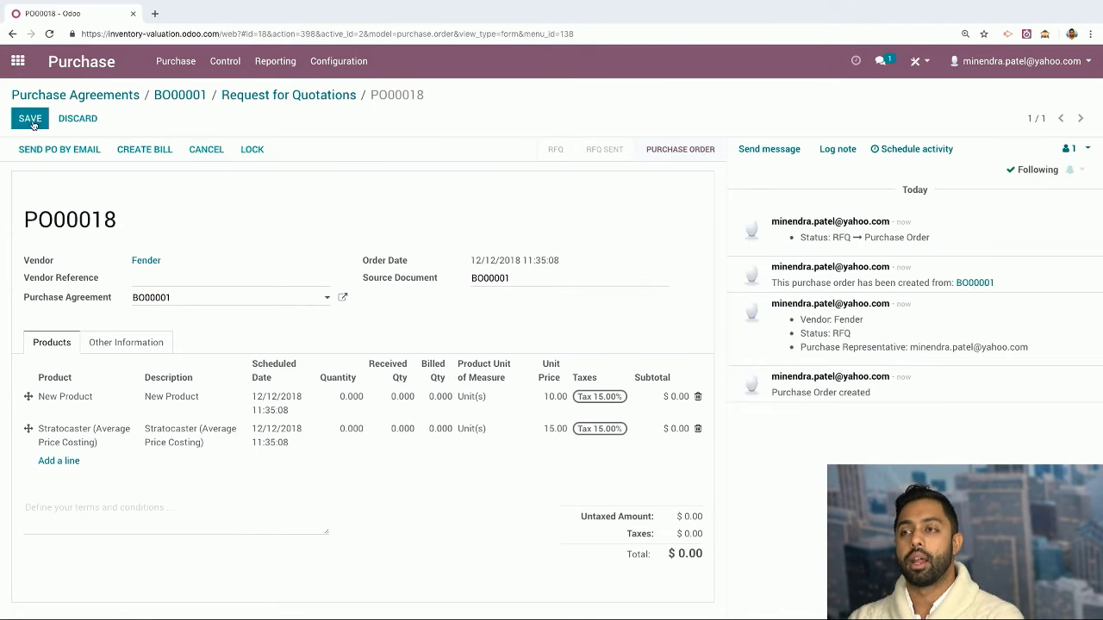
click(27, 120)
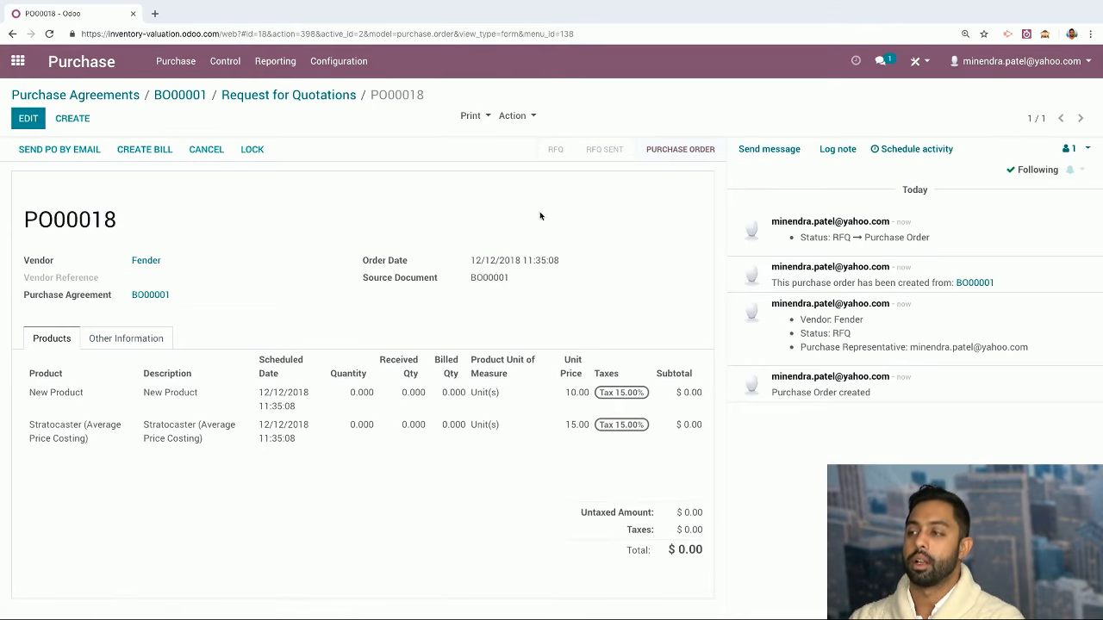
Create and validate vendor bill BILL/2018/0004 from PO00018, then open a blank new RFQ
click(151, 147)
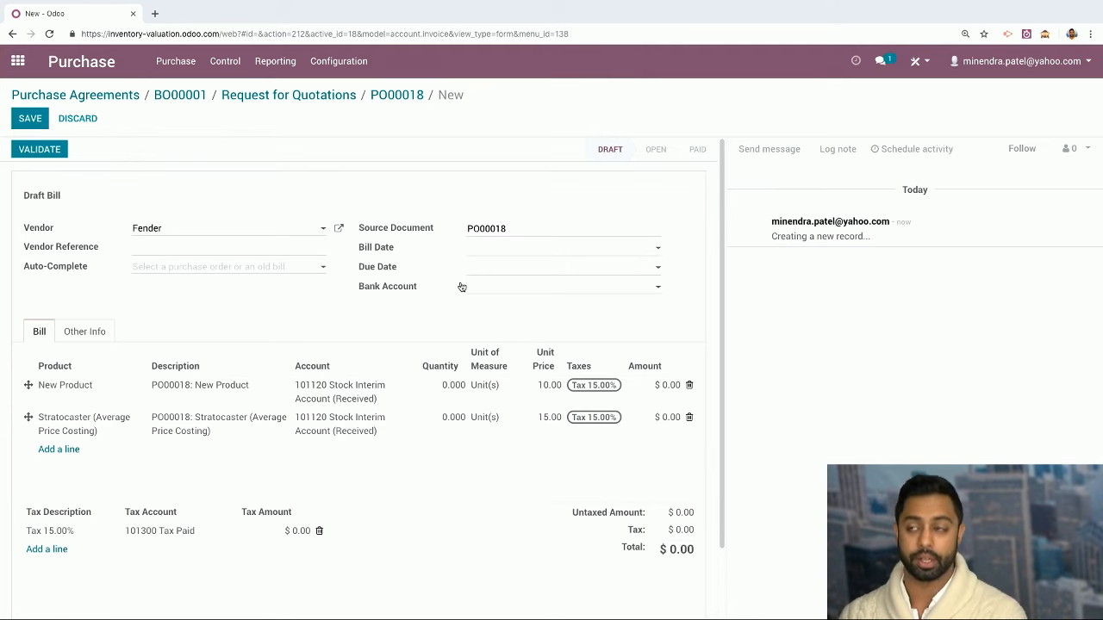
click(56, 151)
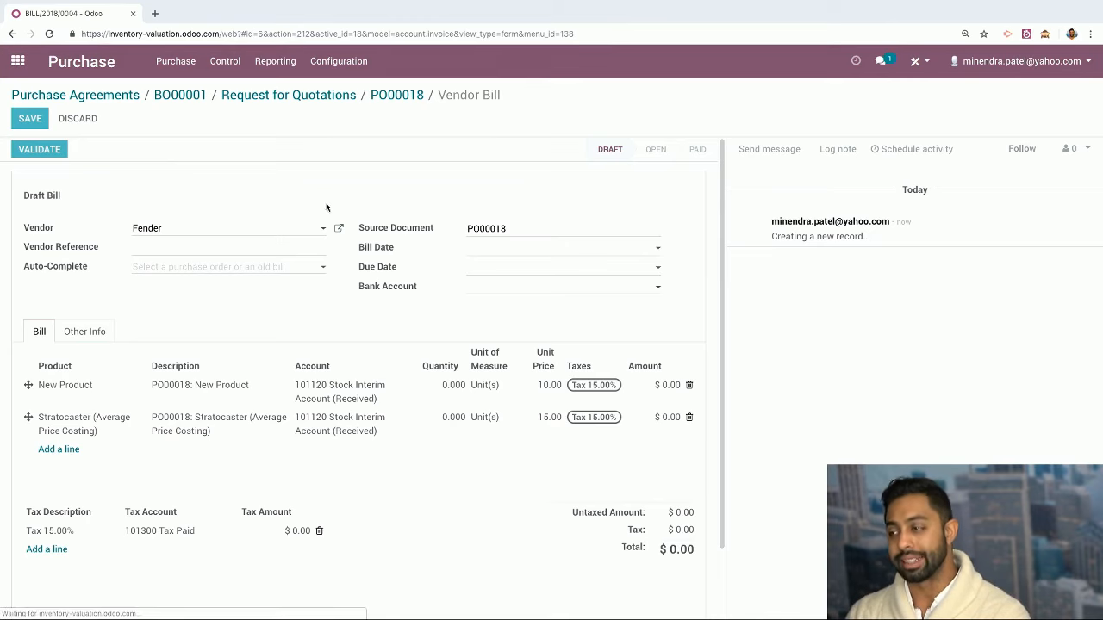
scroll(661, 487, down, 1)
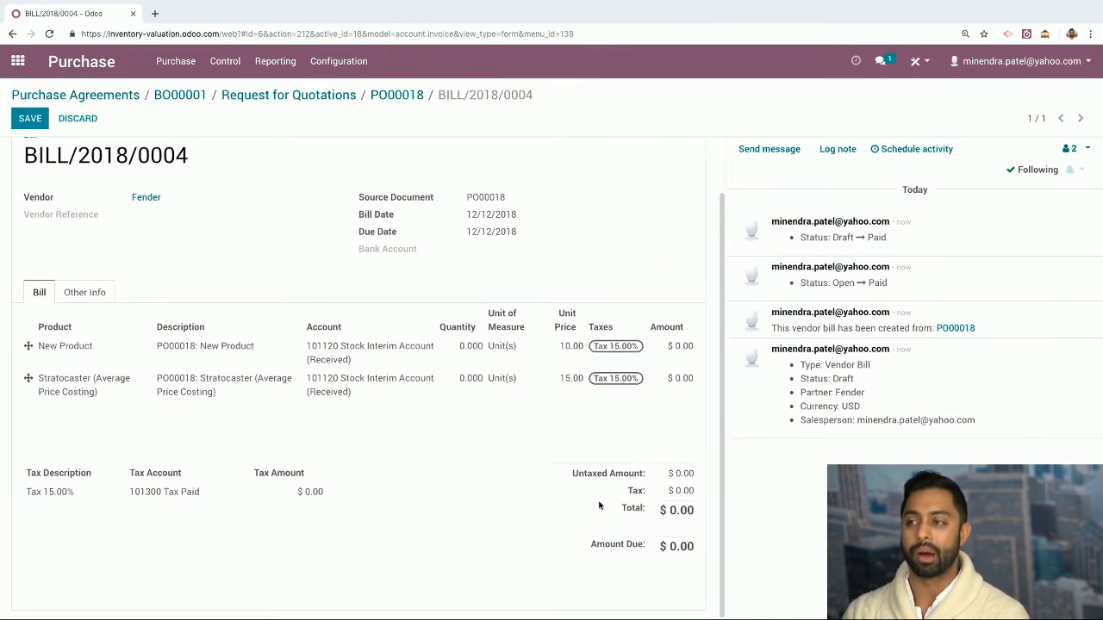
scroll(483, 396, up, 1)
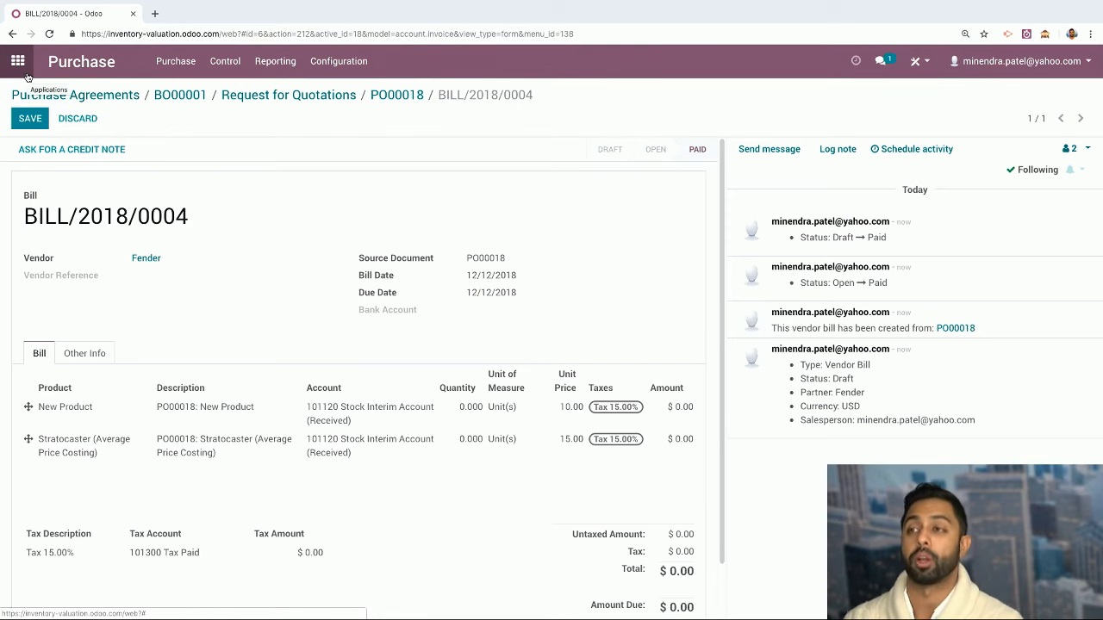
click(81, 61)
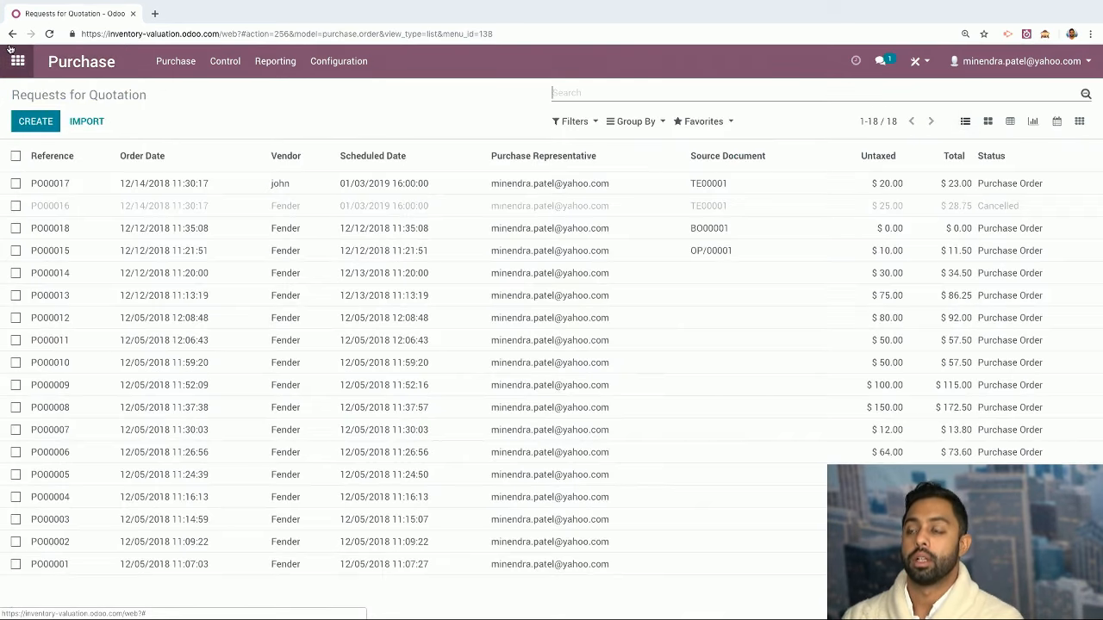
click(36, 121)
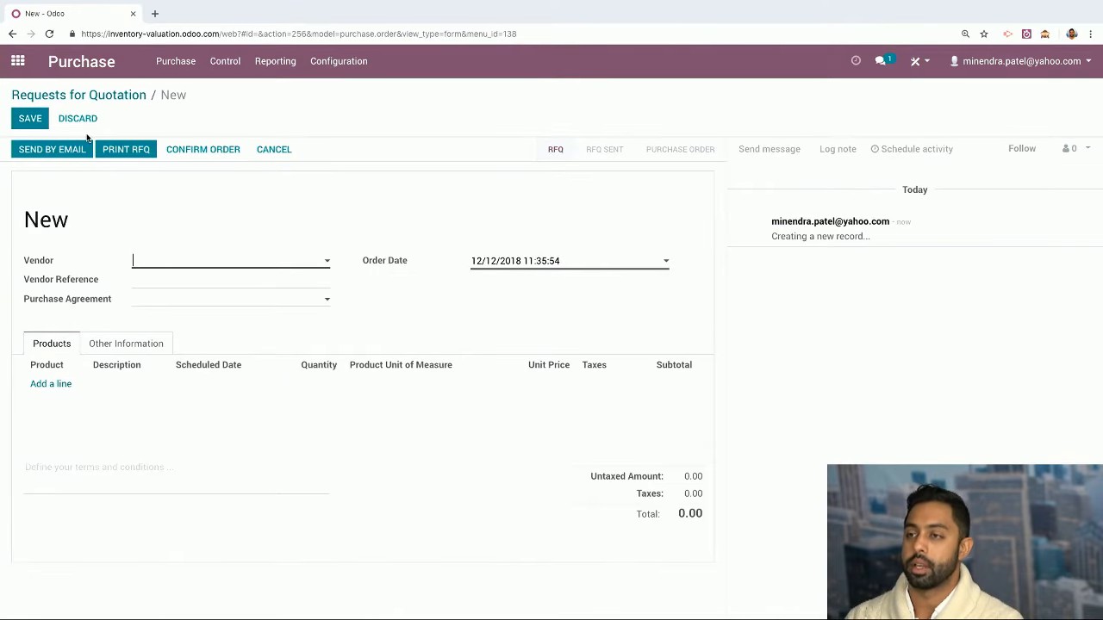
Open New Product from Purchase > Products and edit its Inventory tab routes
click(121, 96)
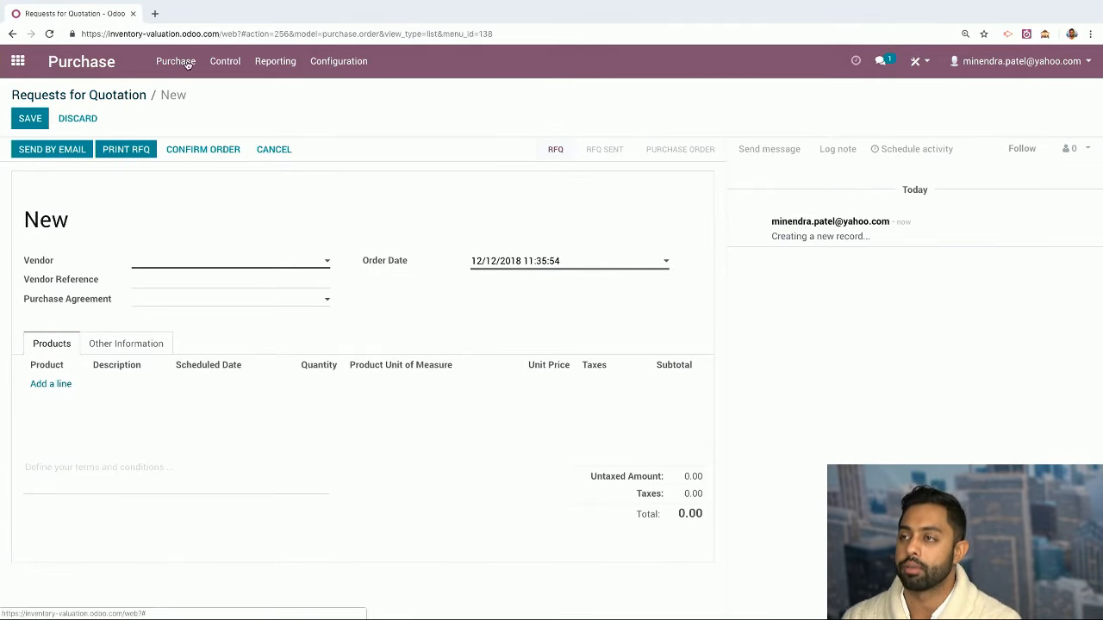
click(176, 61)
click(182, 182)
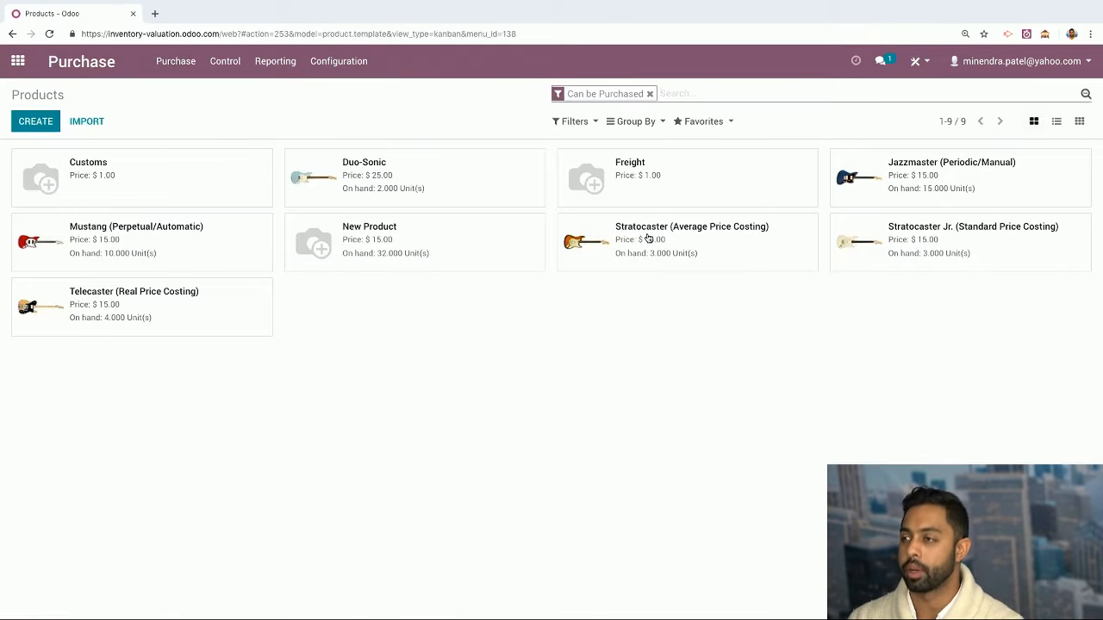
click(414, 230)
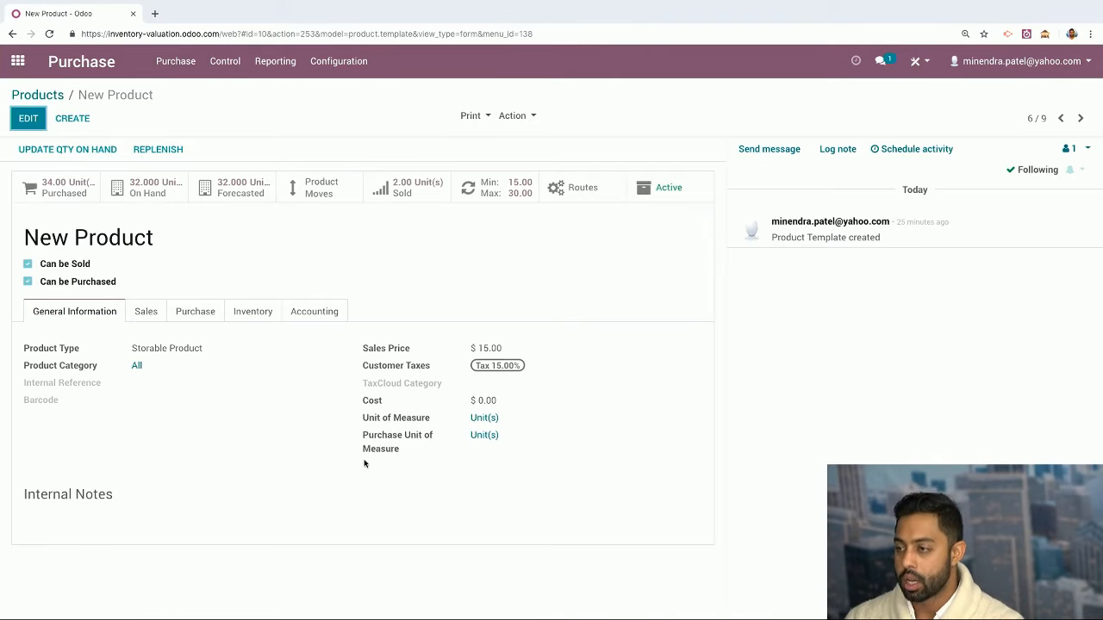
click(254, 312)
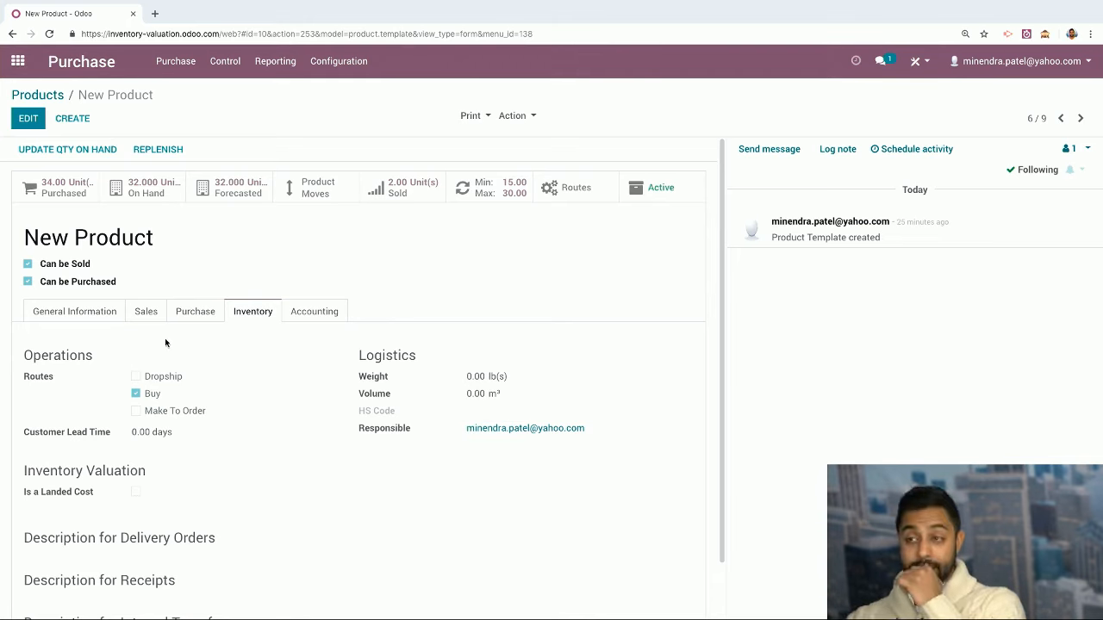
click(27, 119)
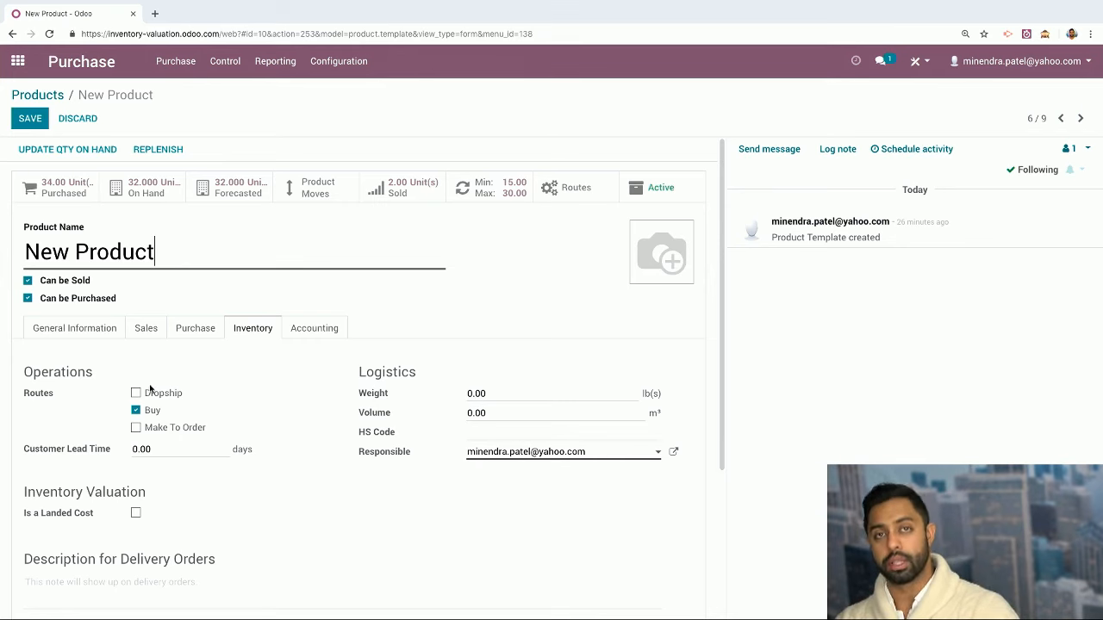
Tick the Dropship route alongside Buy for New Product, leaving Make To Order off, and save
click(135, 428)
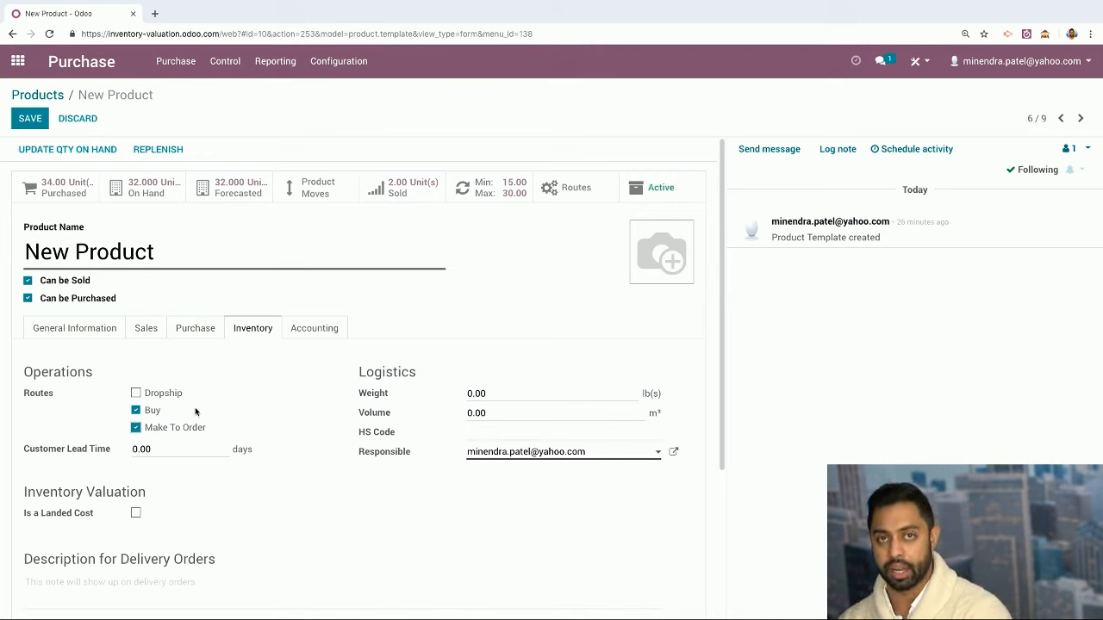
click(136, 428)
click(135, 393)
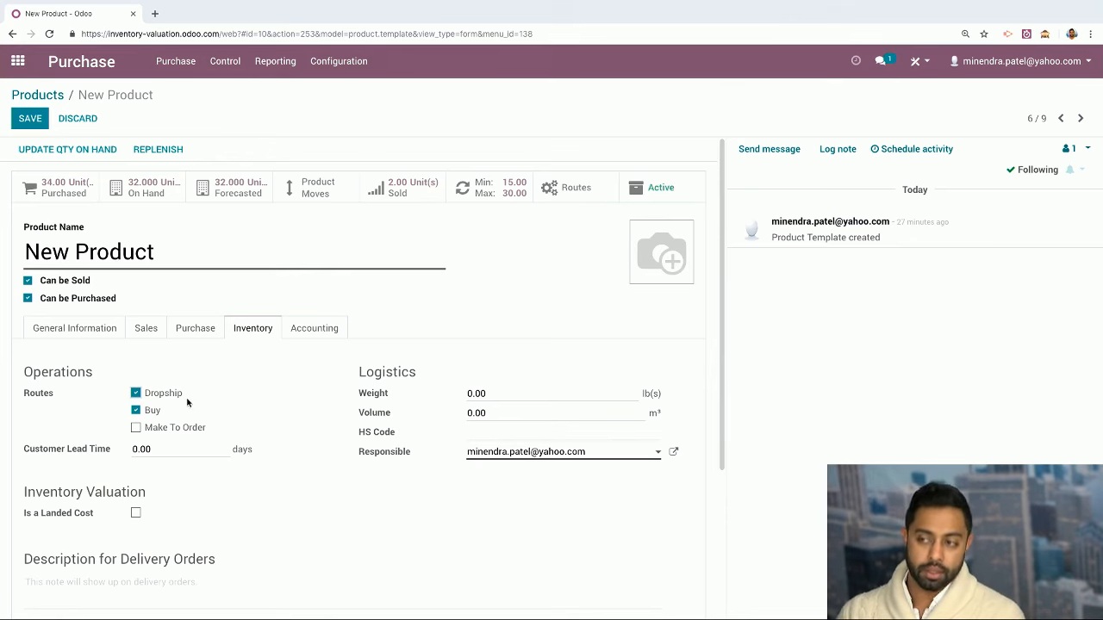
click(30, 121)
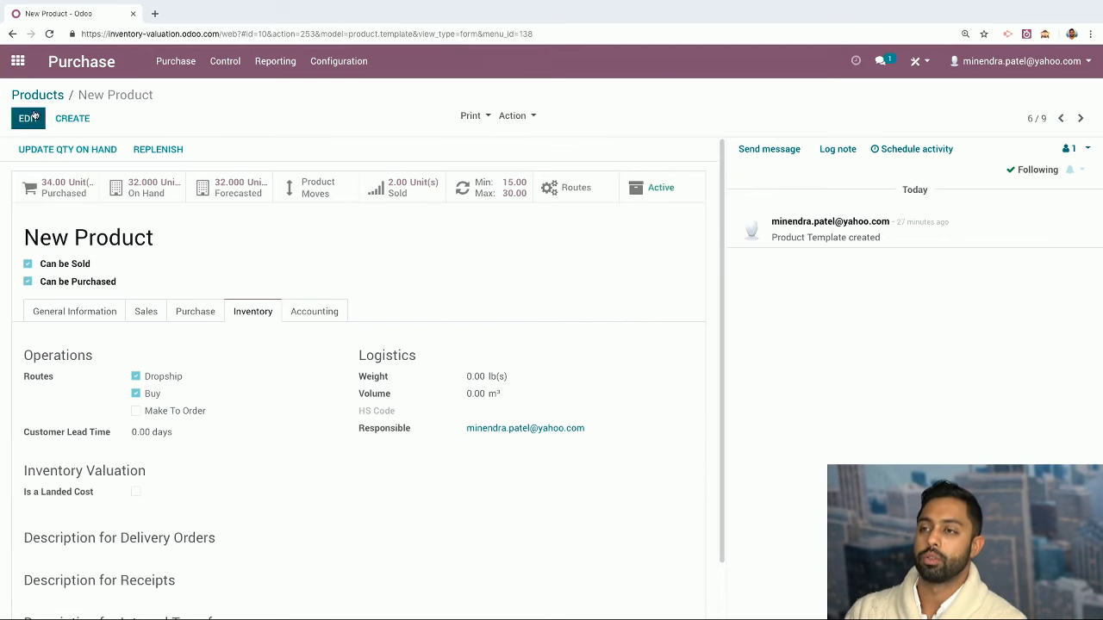
Create and save quotation SO007 for the customer with one New Product at 15.00, totalling $17.25
click(18, 61)
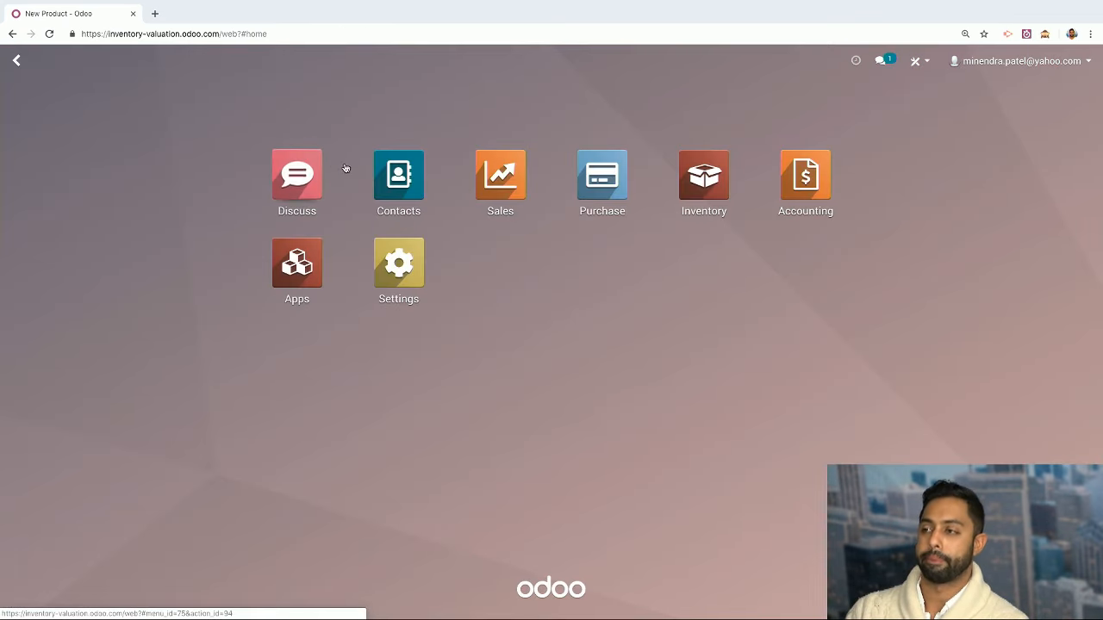
click(489, 168)
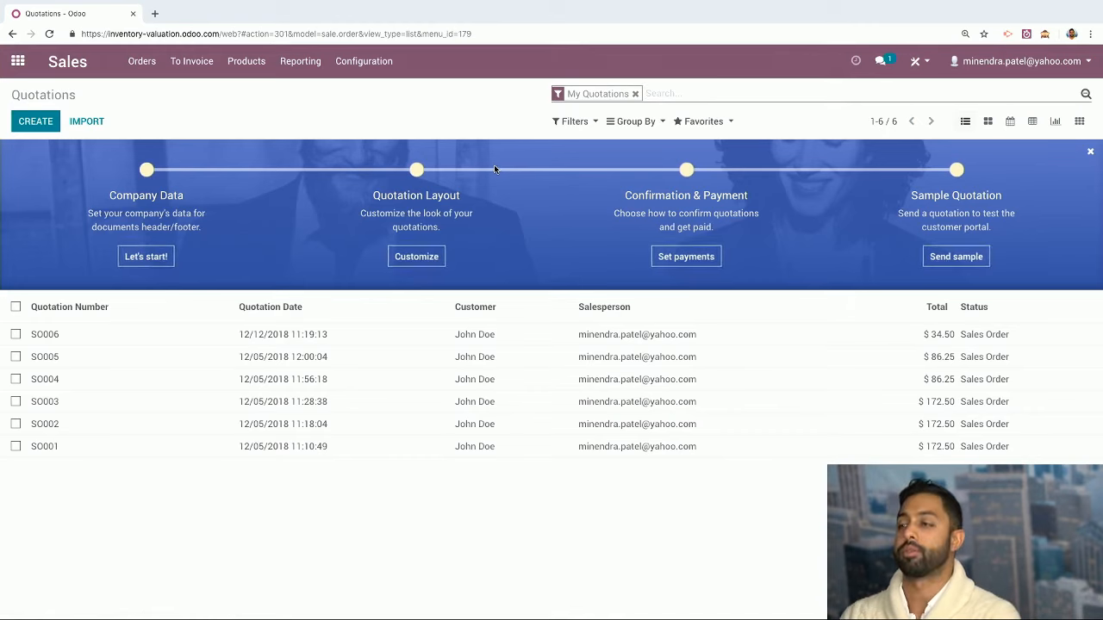
click(36, 120)
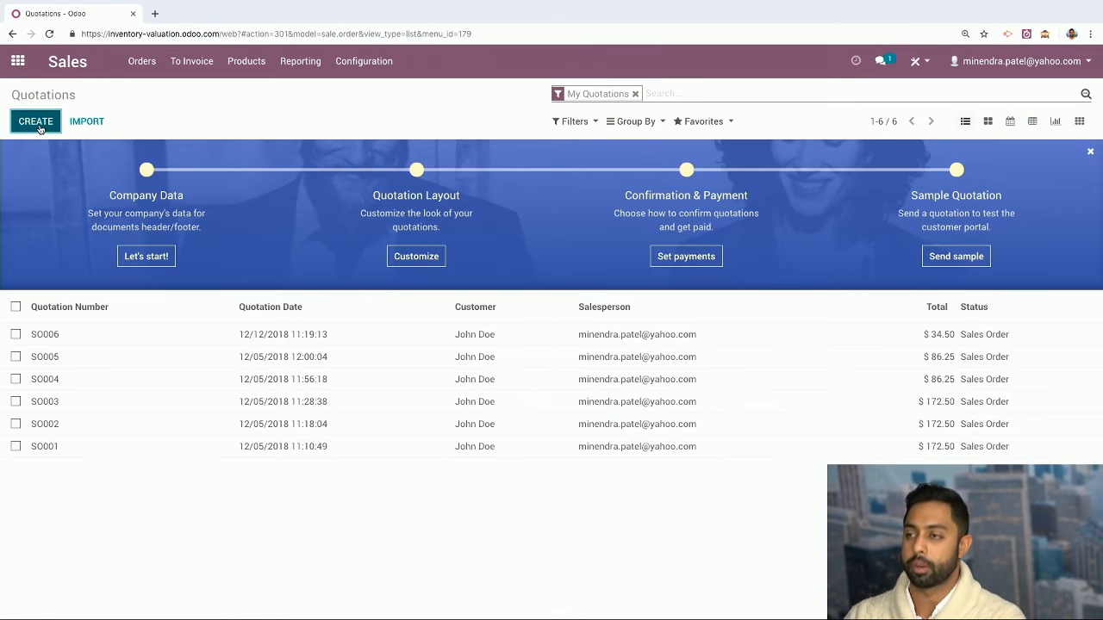
click(222, 246)
click(210, 266)
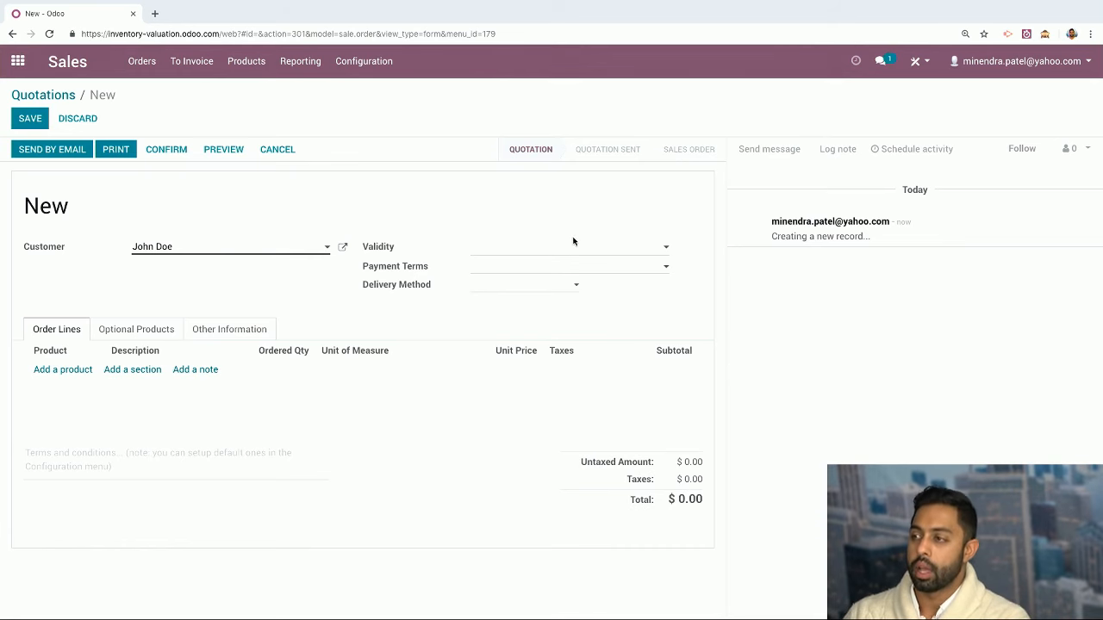
click(74, 372)
text(new)
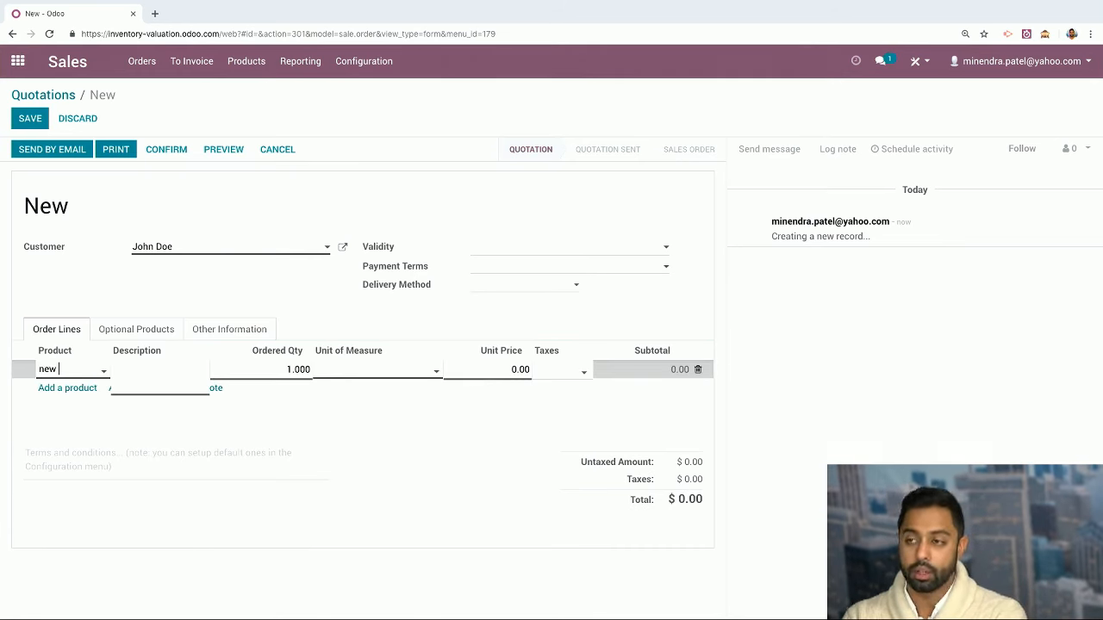
click(77, 393)
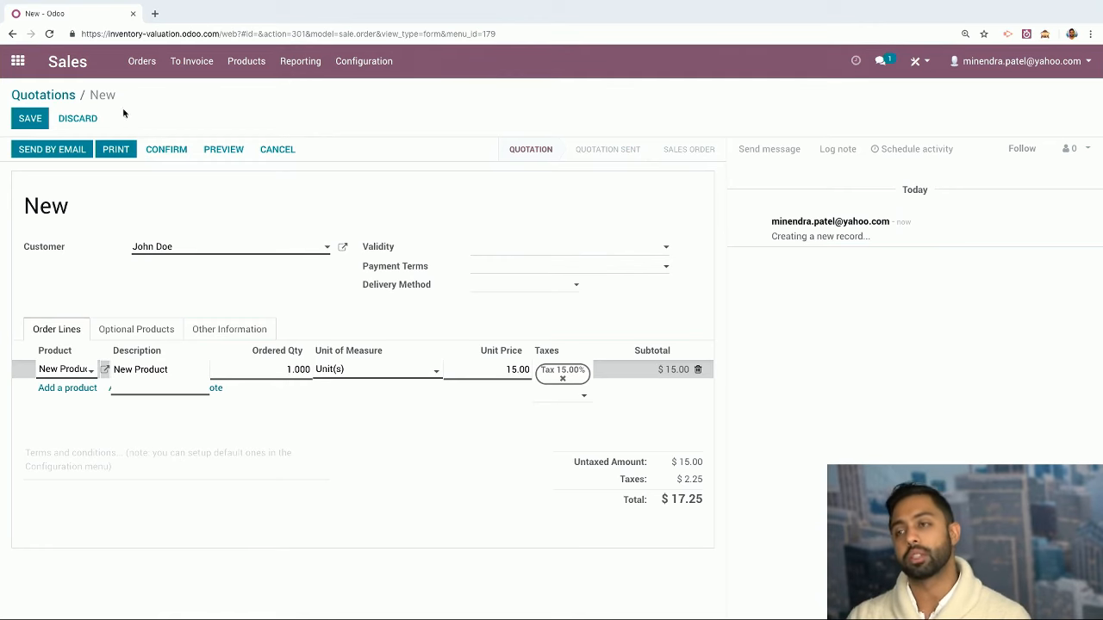
click(29, 120)
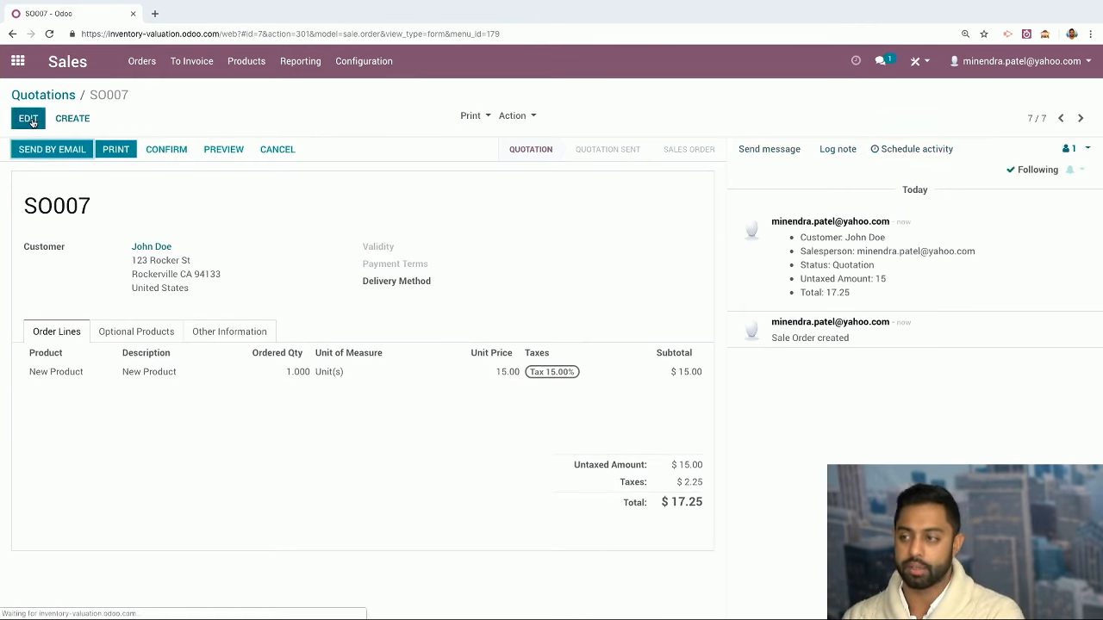
Enable Order-Specific Routes in the Sales Settings and save them
click(393, 65)
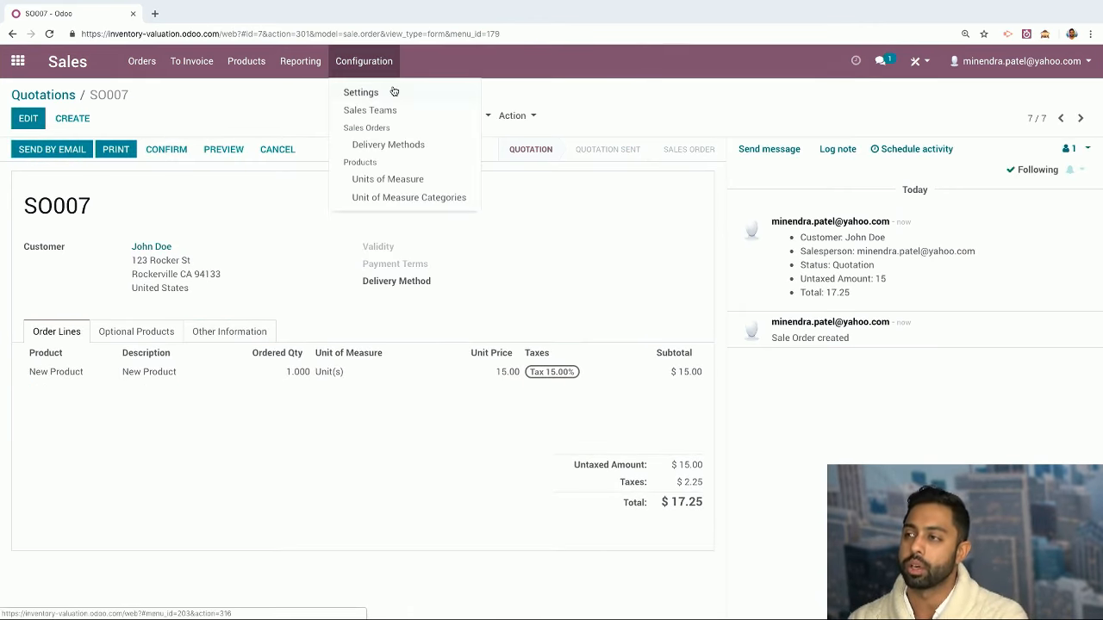
click(394, 90)
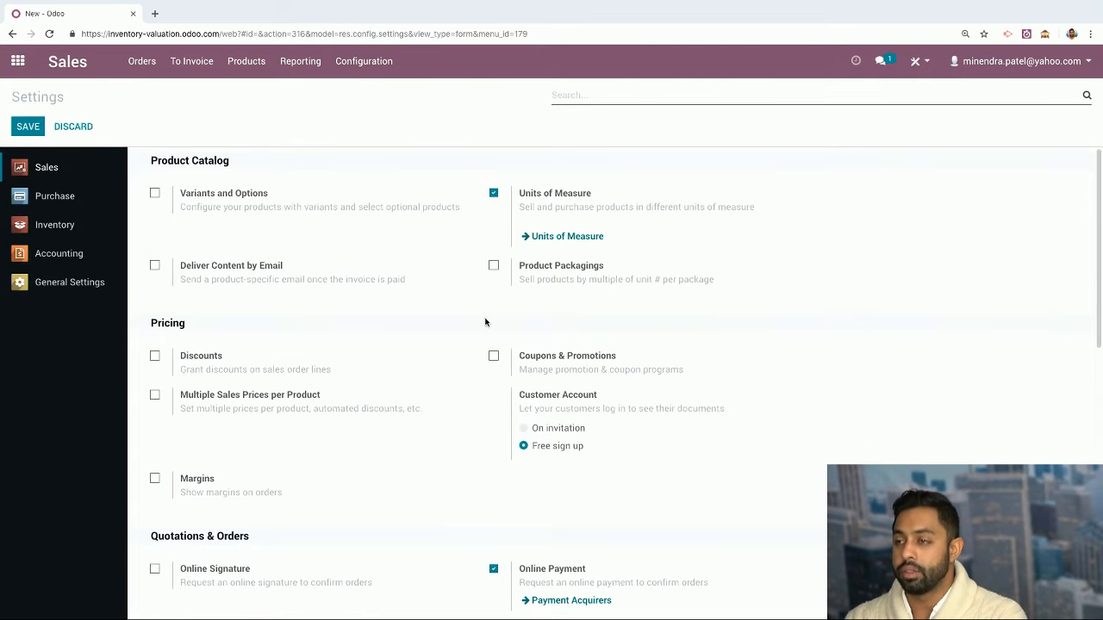
scroll(422, 323, down, 3)
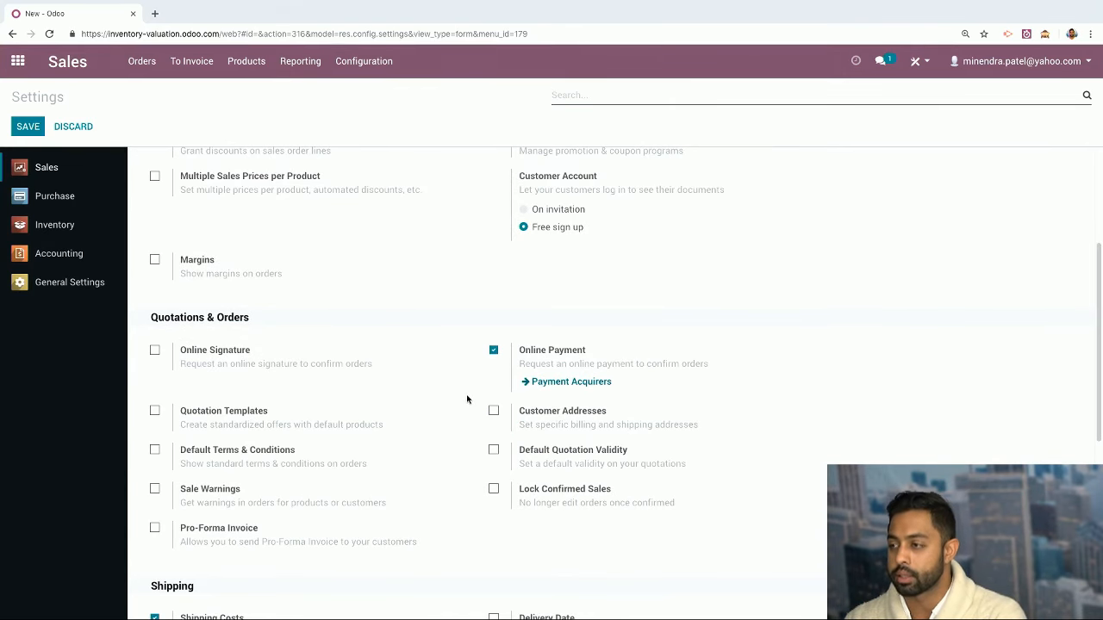
scroll(464, 401, down, 2)
scroll(466, 401, down, 2)
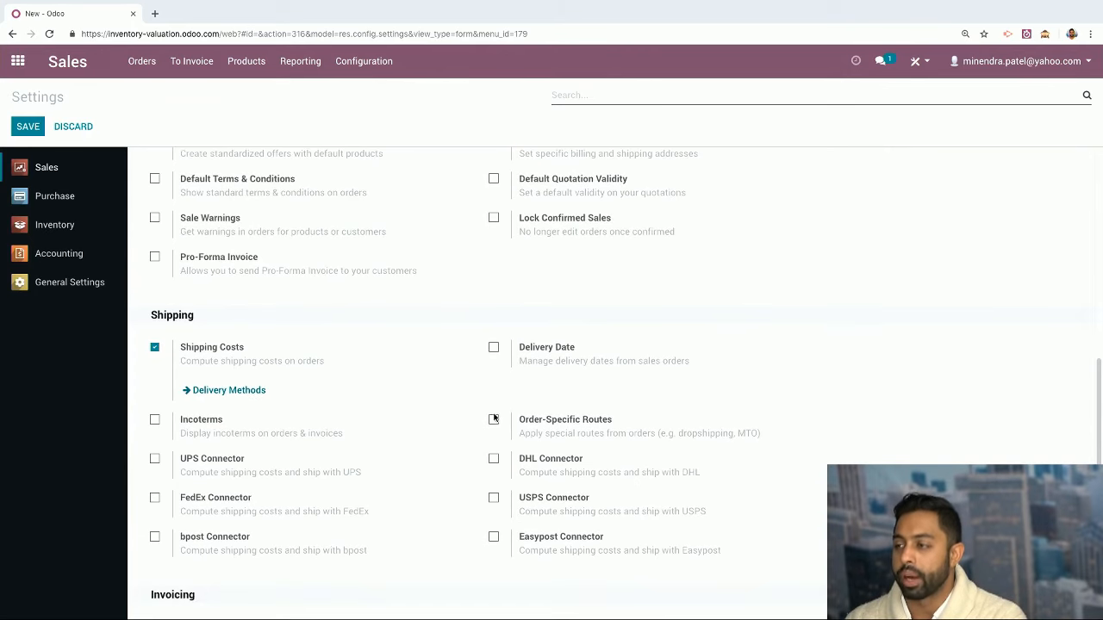
click(493, 419)
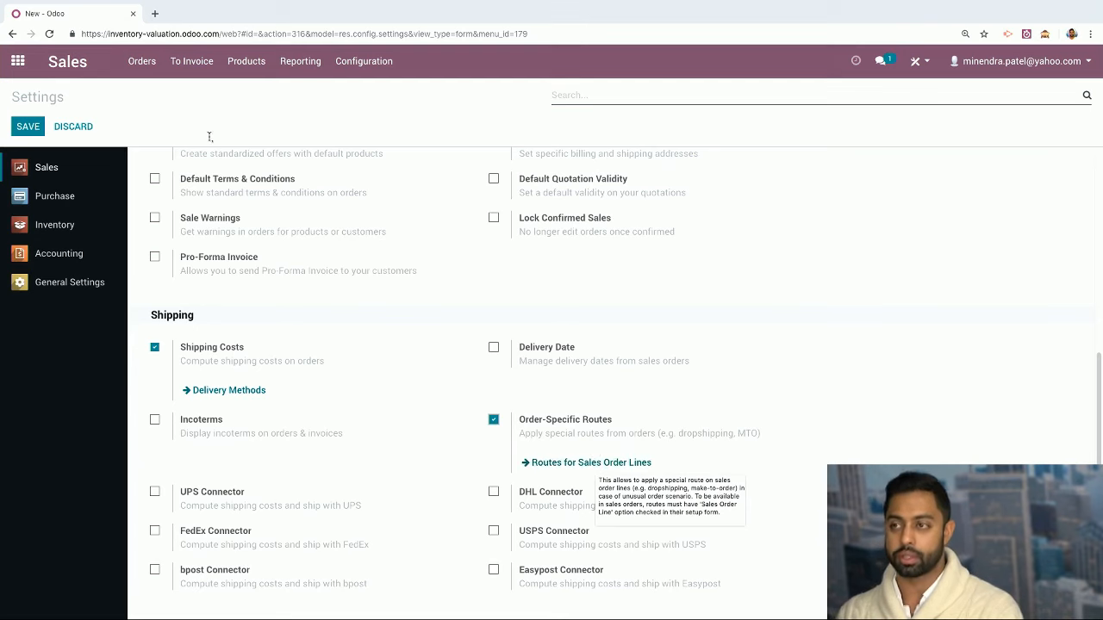
click(23, 126)
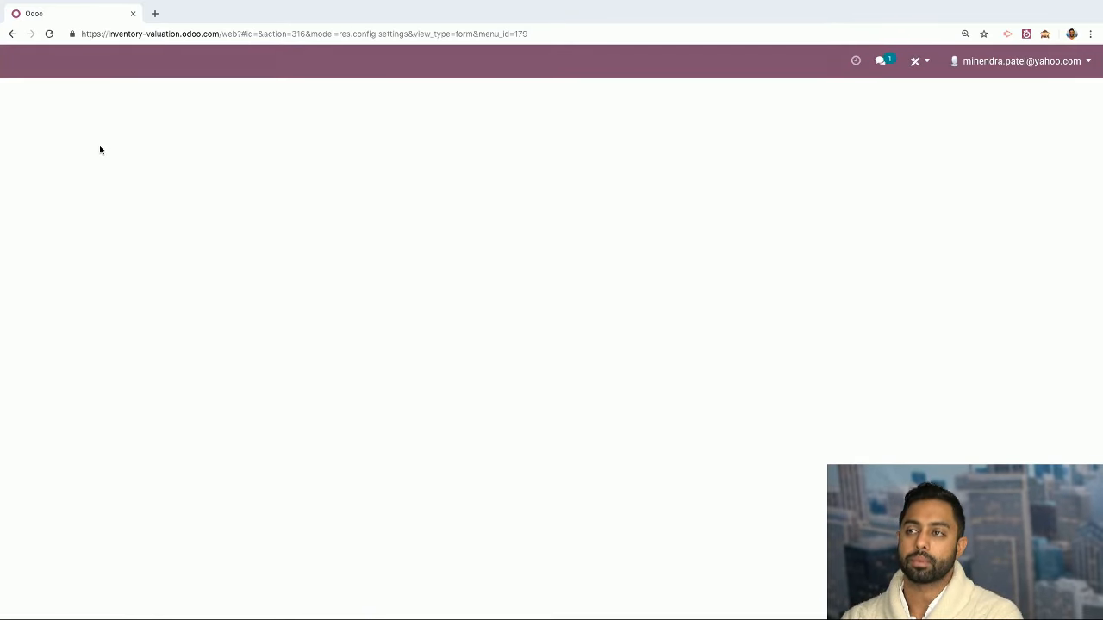
click(17, 62)
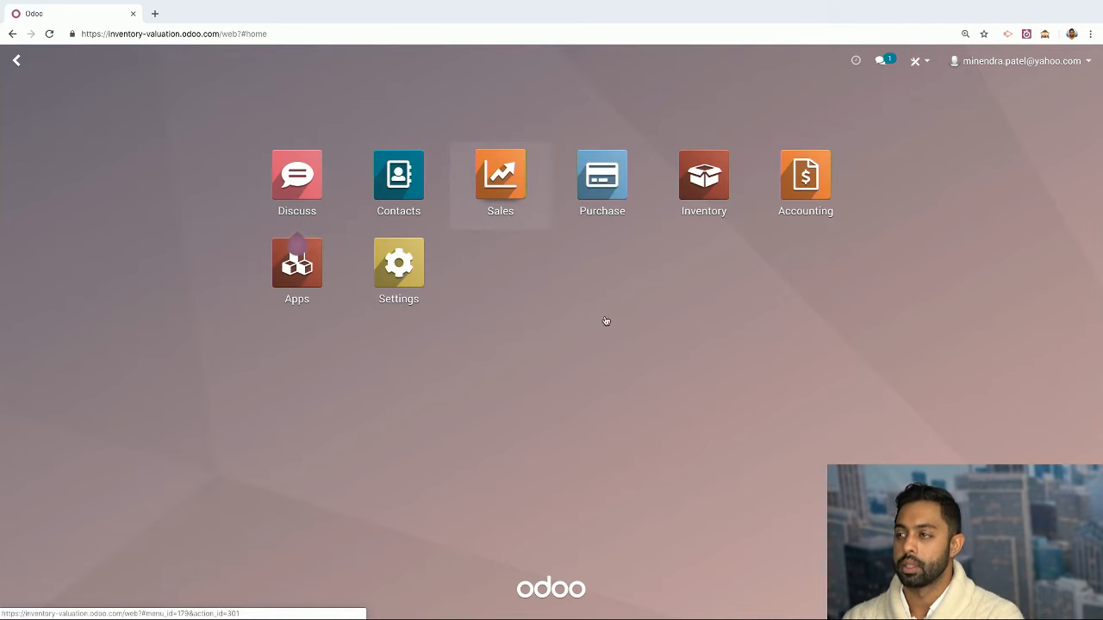
Set the Dropship route on SO007's New Product line, save, and open Sales > Products
key(Return)
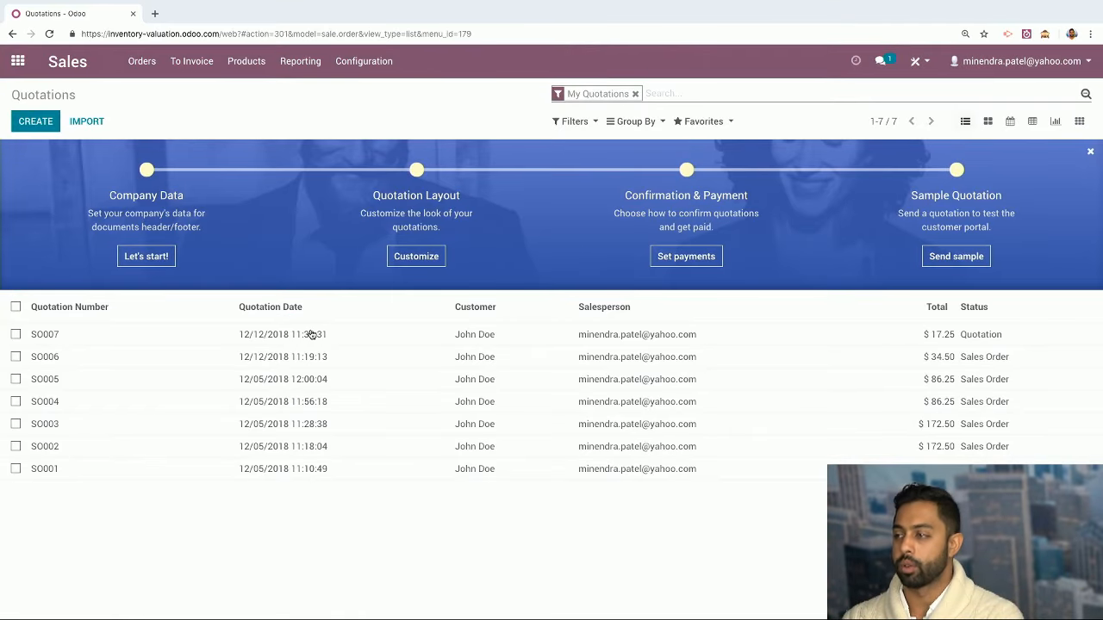
click(347, 342)
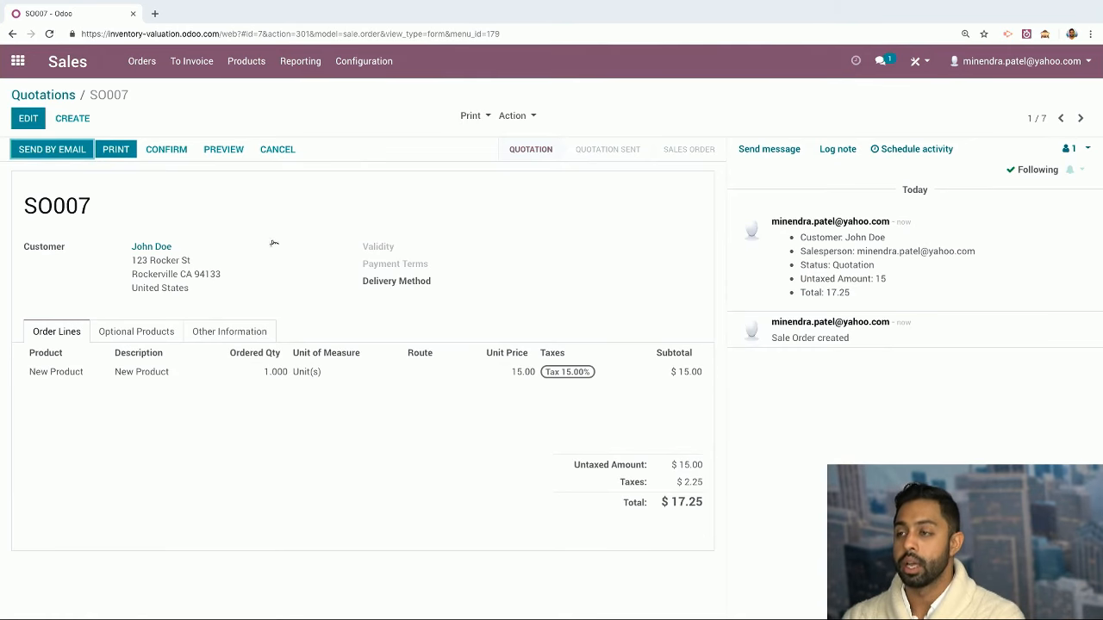
click(36, 118)
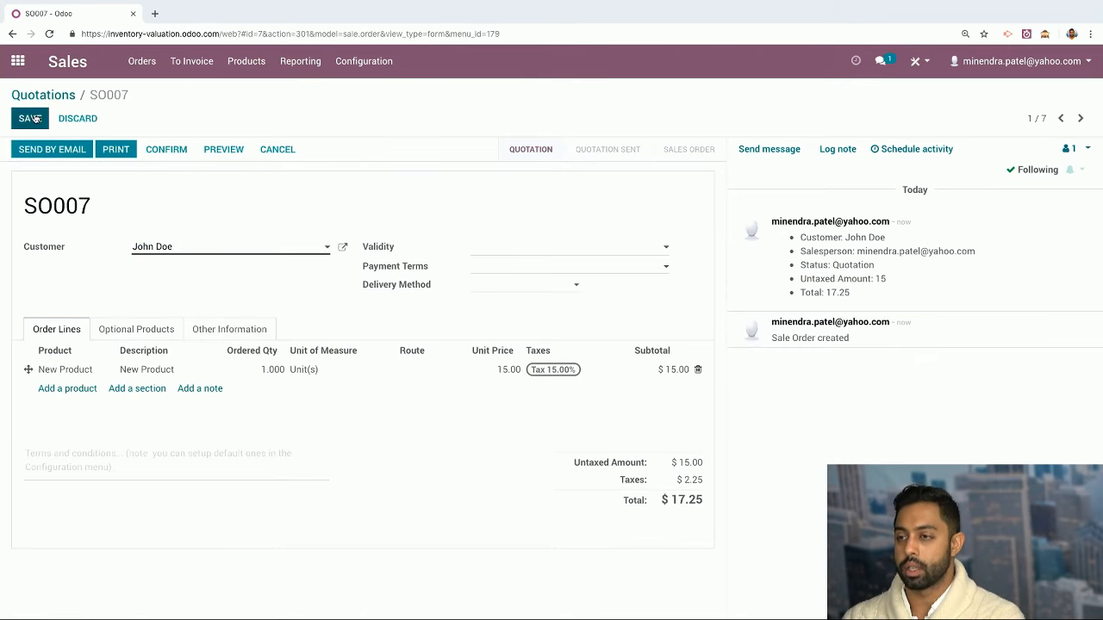
click(73, 389)
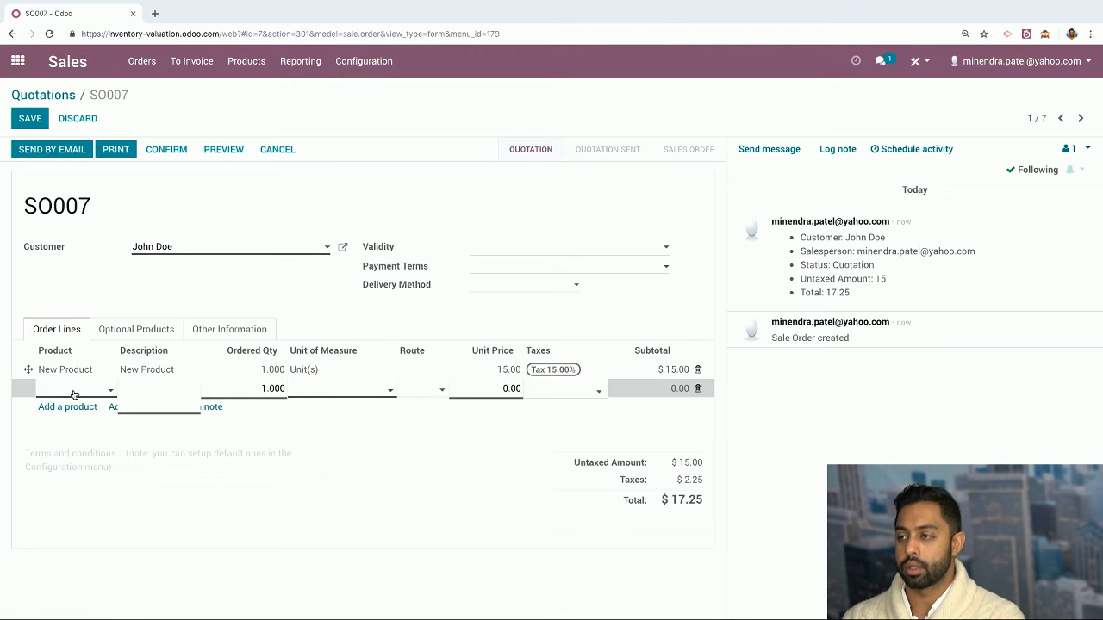
click(419, 369)
click(437, 372)
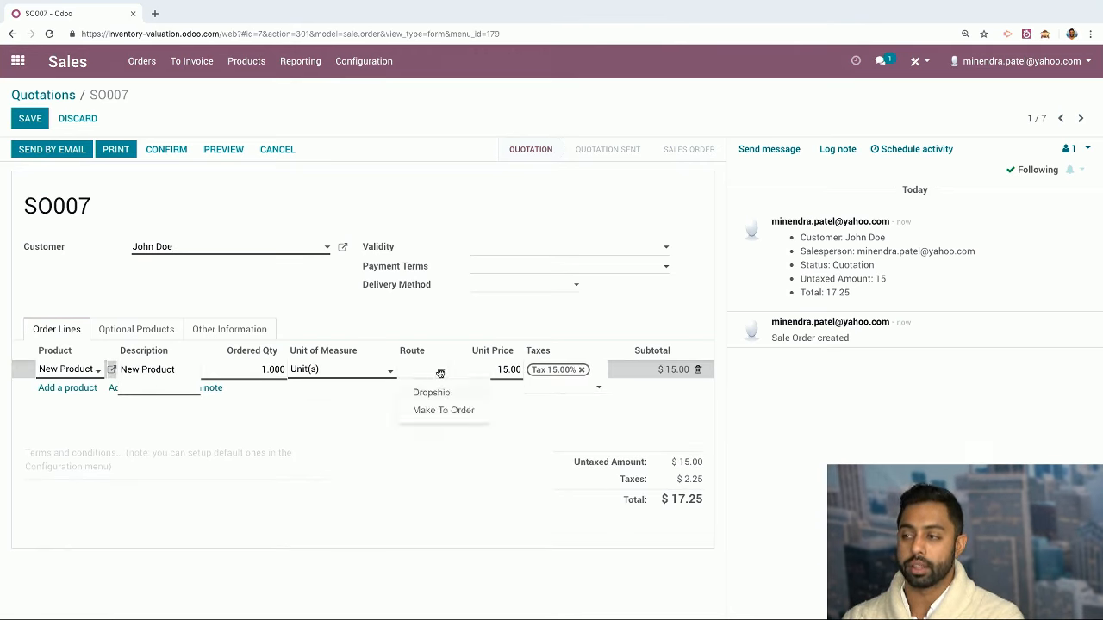
click(441, 394)
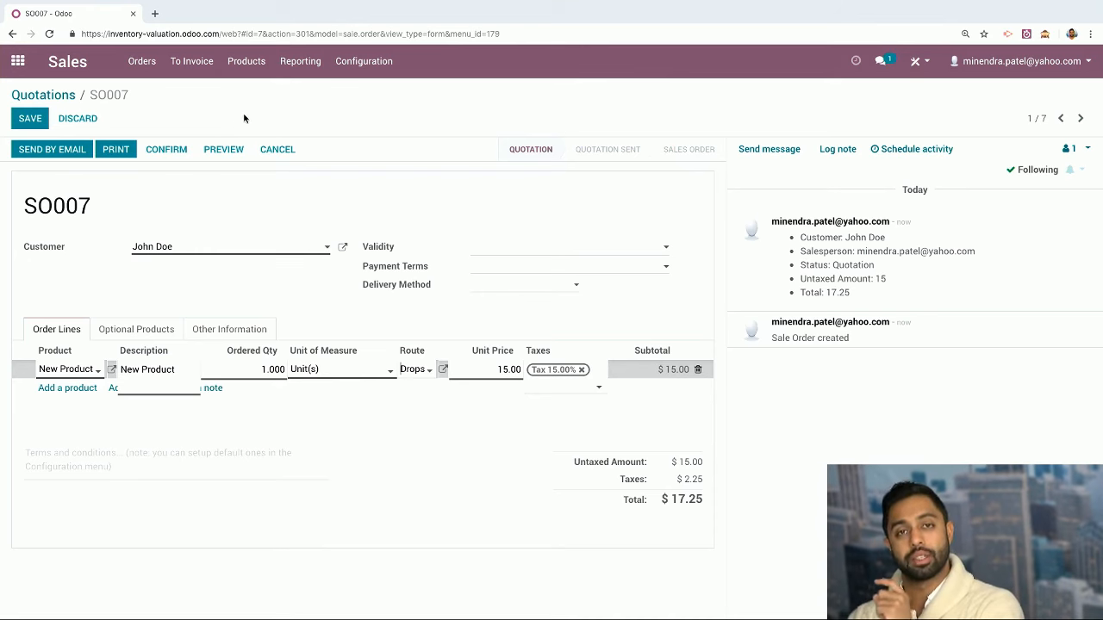
click(27, 125)
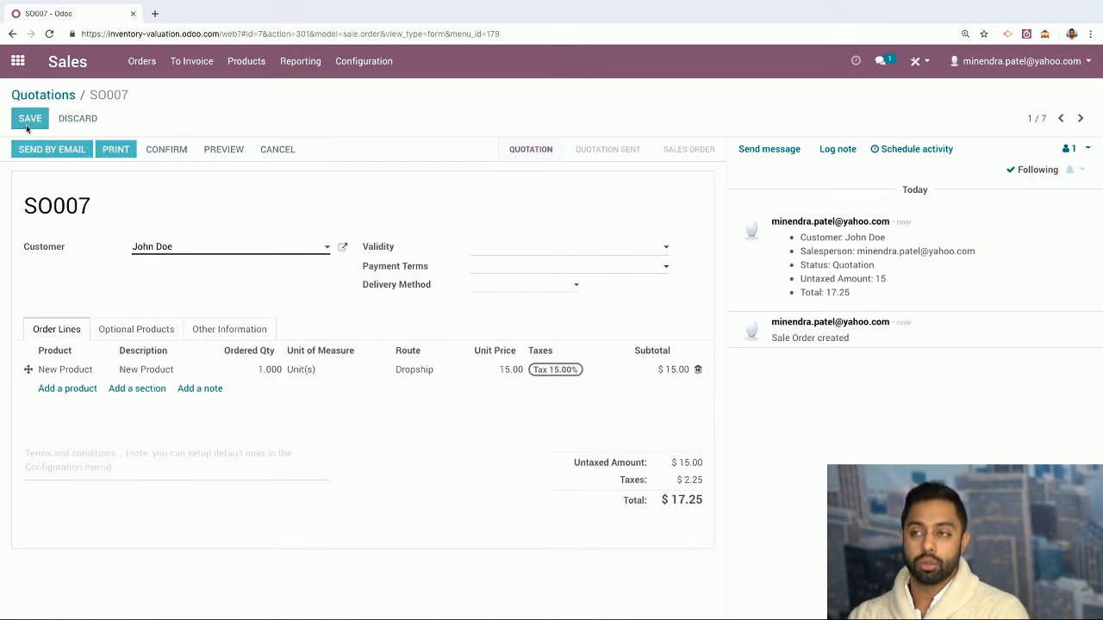
click(246, 61)
click(262, 91)
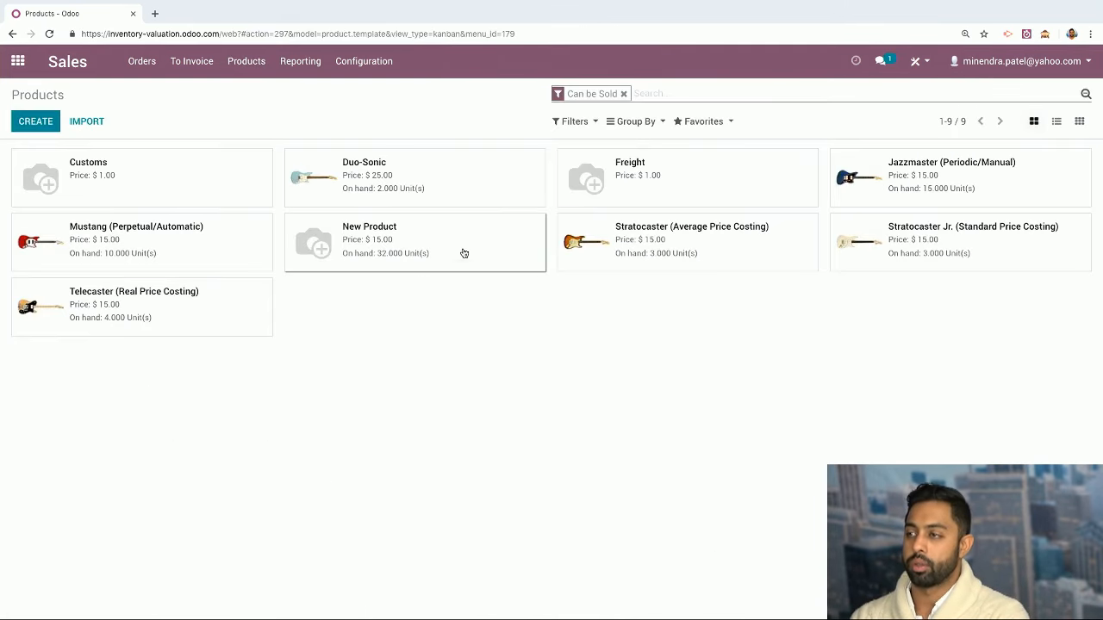
Check New Product's vendors on its Purchase tab, then return to the Sales quotations list
click(461, 250)
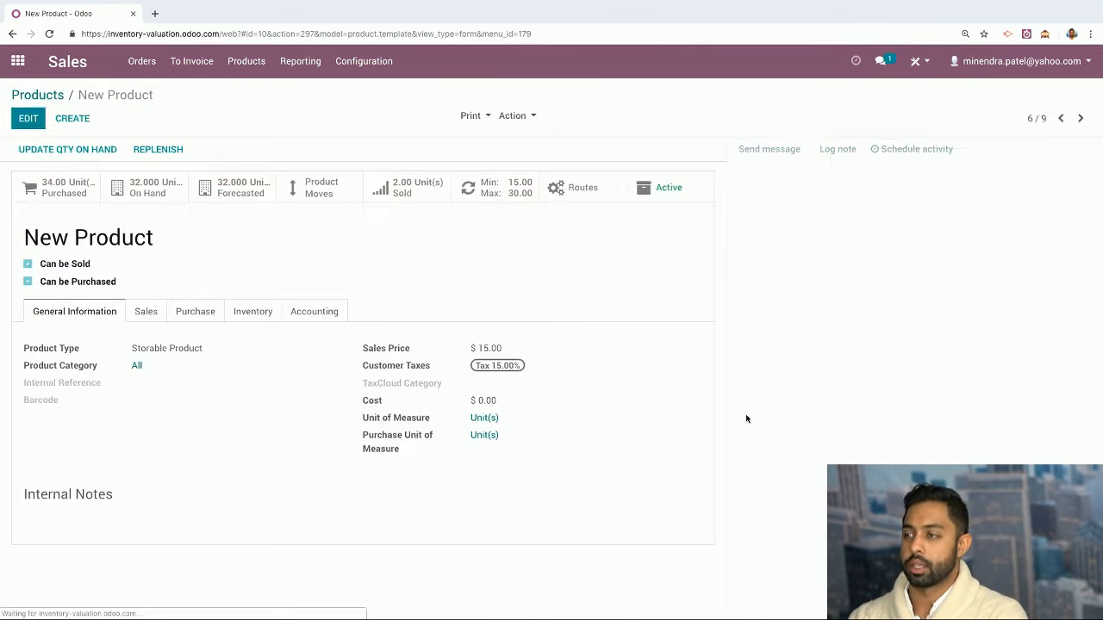
click(185, 315)
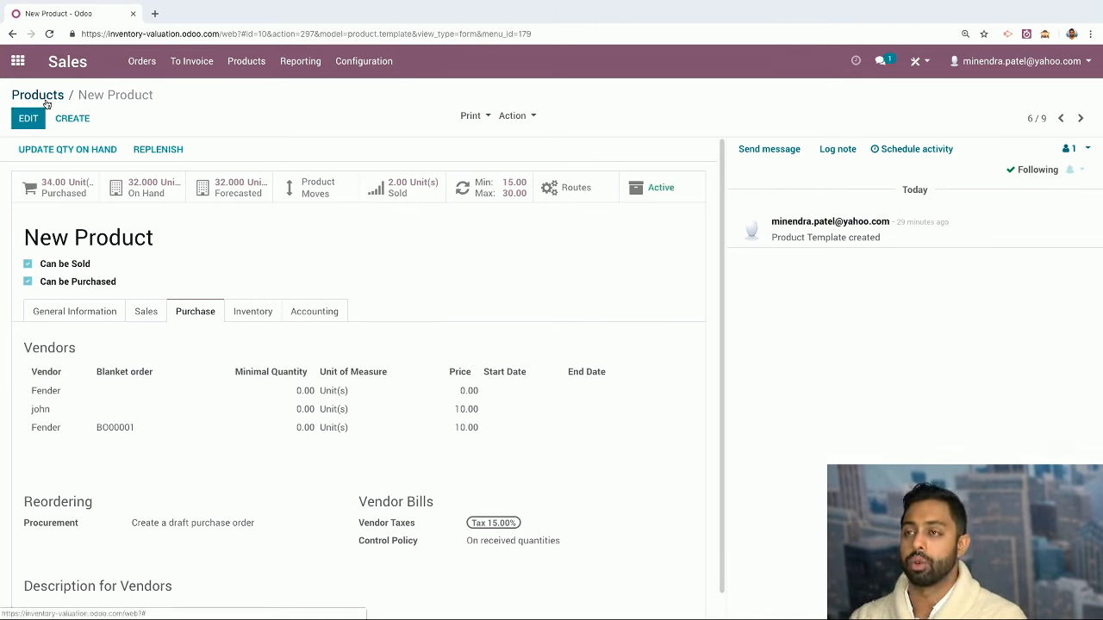
click(54, 66)
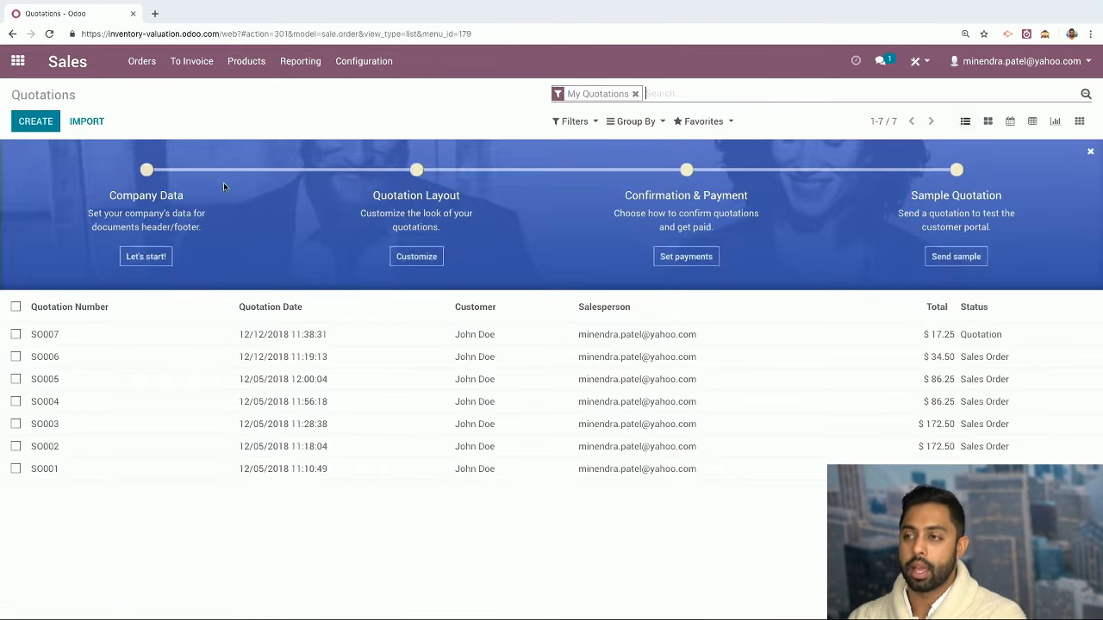
Confirm SO007 as a sales order and create and validate its invoice INV/2018/0003
click(293, 337)
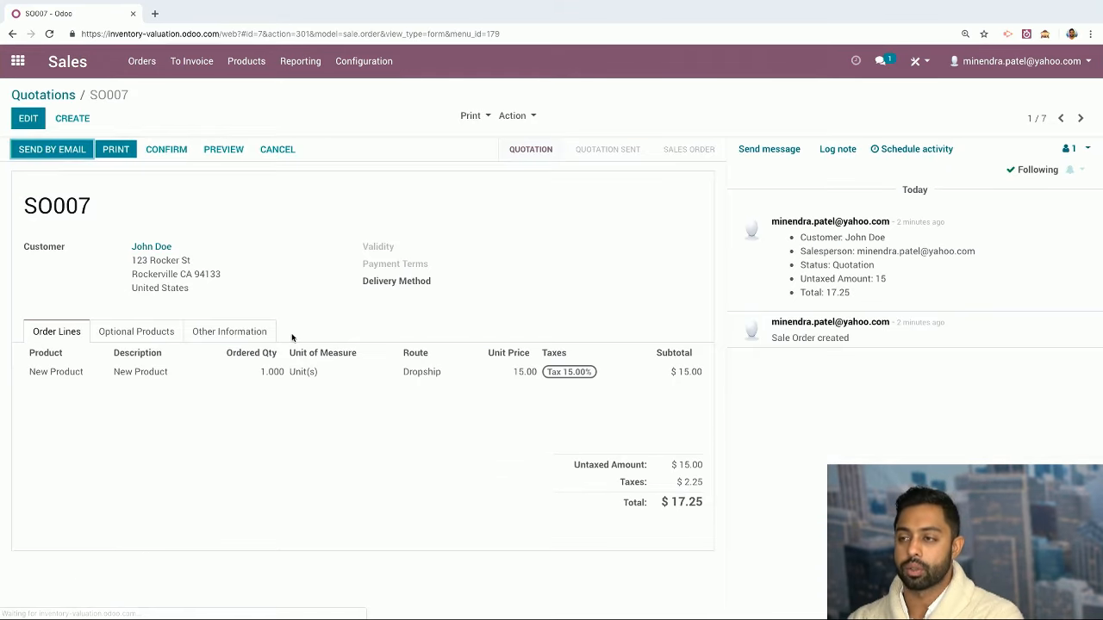
click(165, 149)
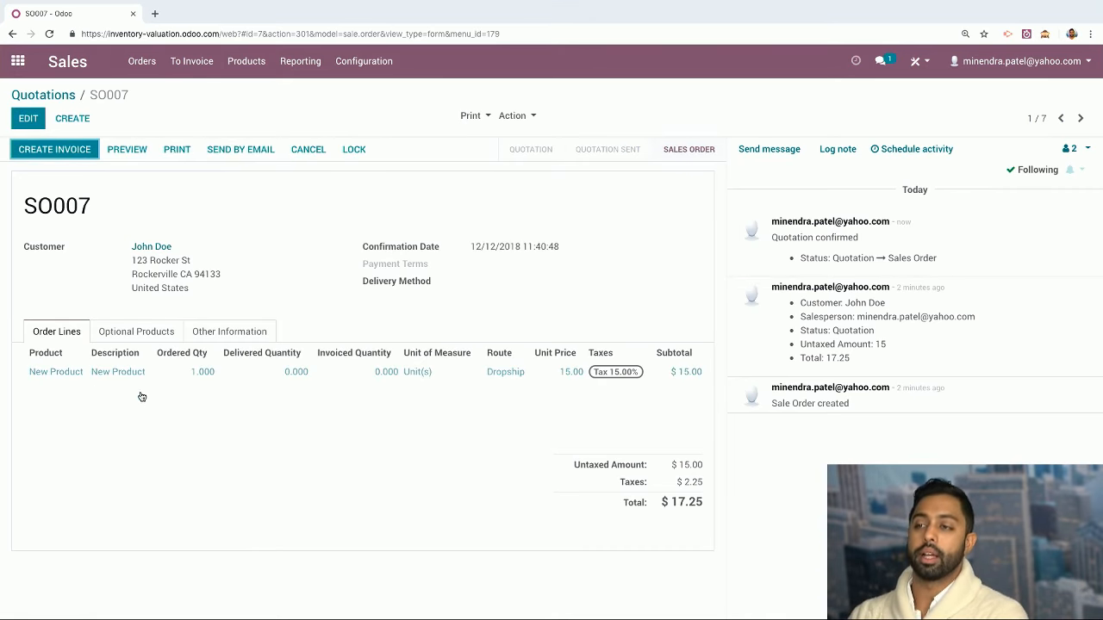
click(71, 150)
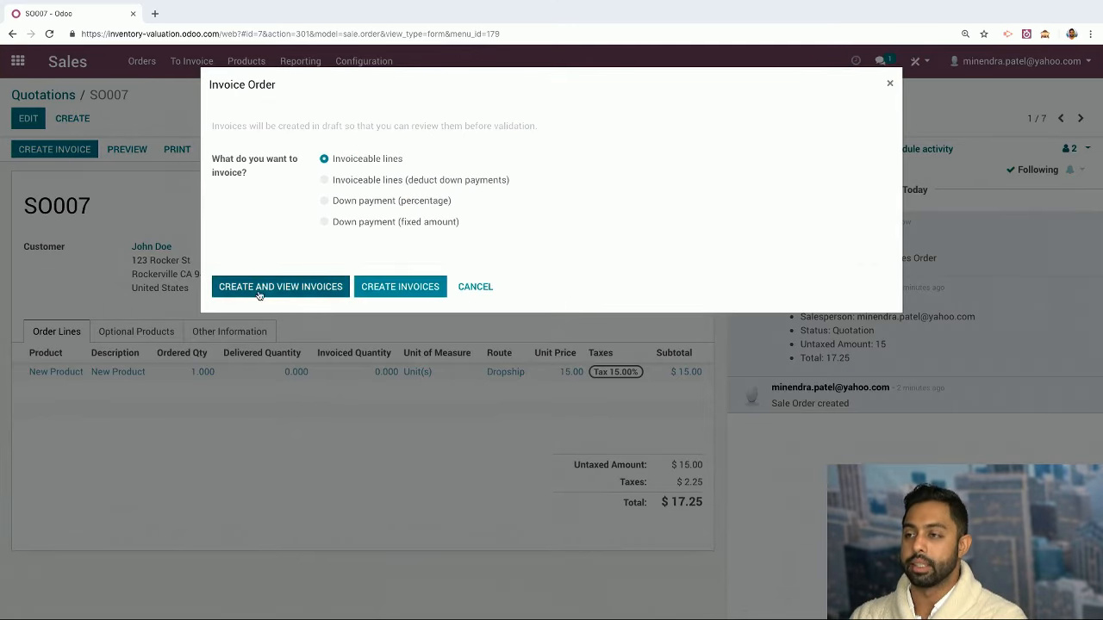
click(311, 285)
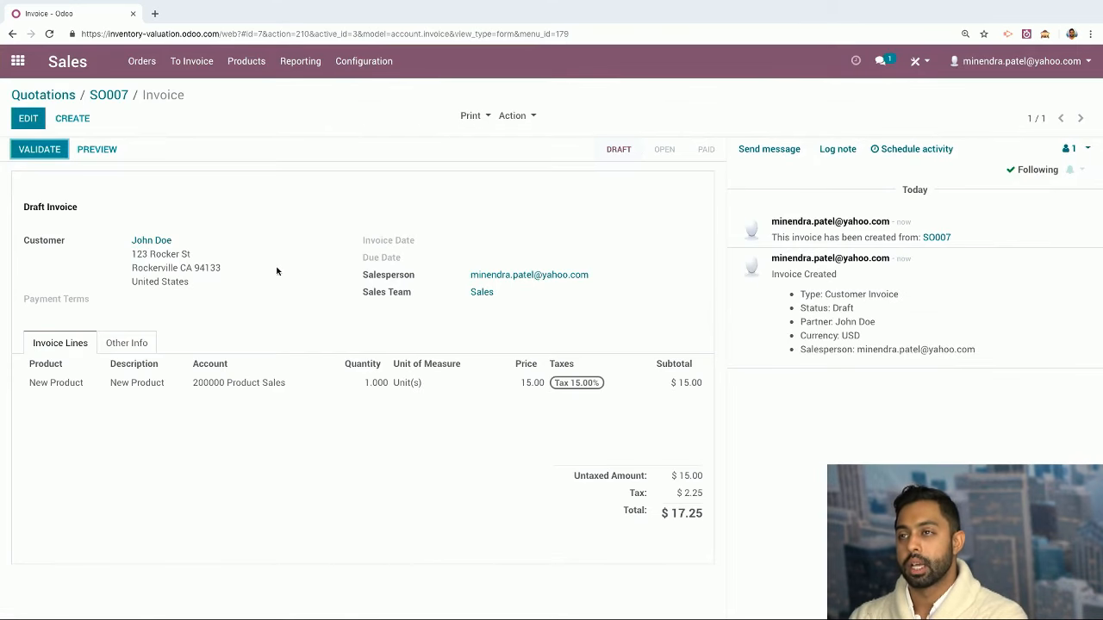
click(51, 151)
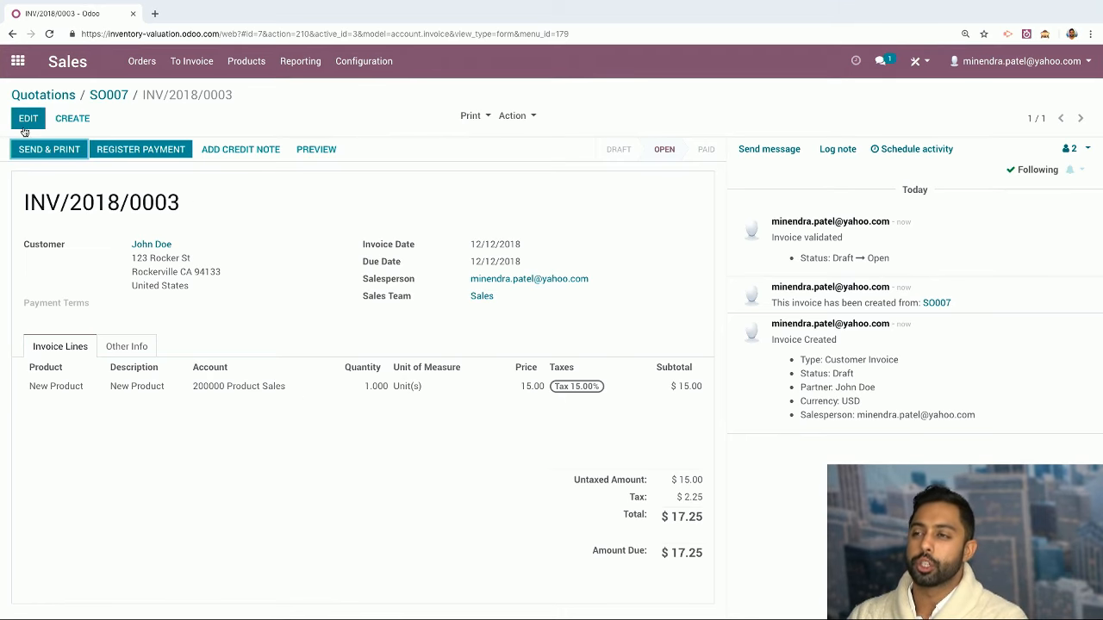
Register the full $17.25 payment on the invoice, then return to the quotations list and home screen
click(139, 146)
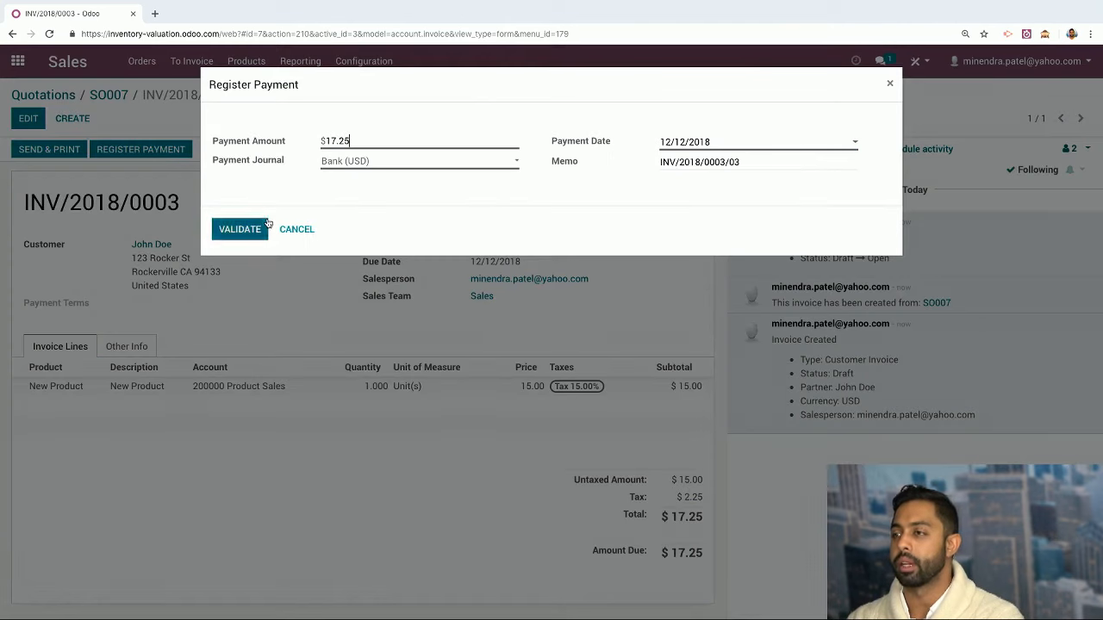
click(230, 233)
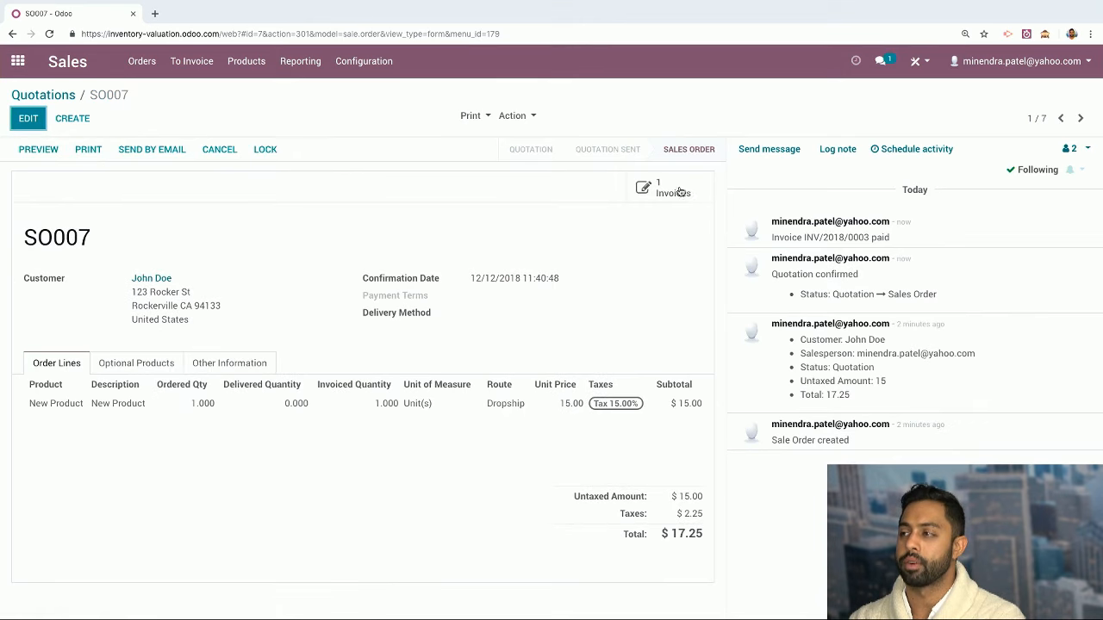
click(674, 188)
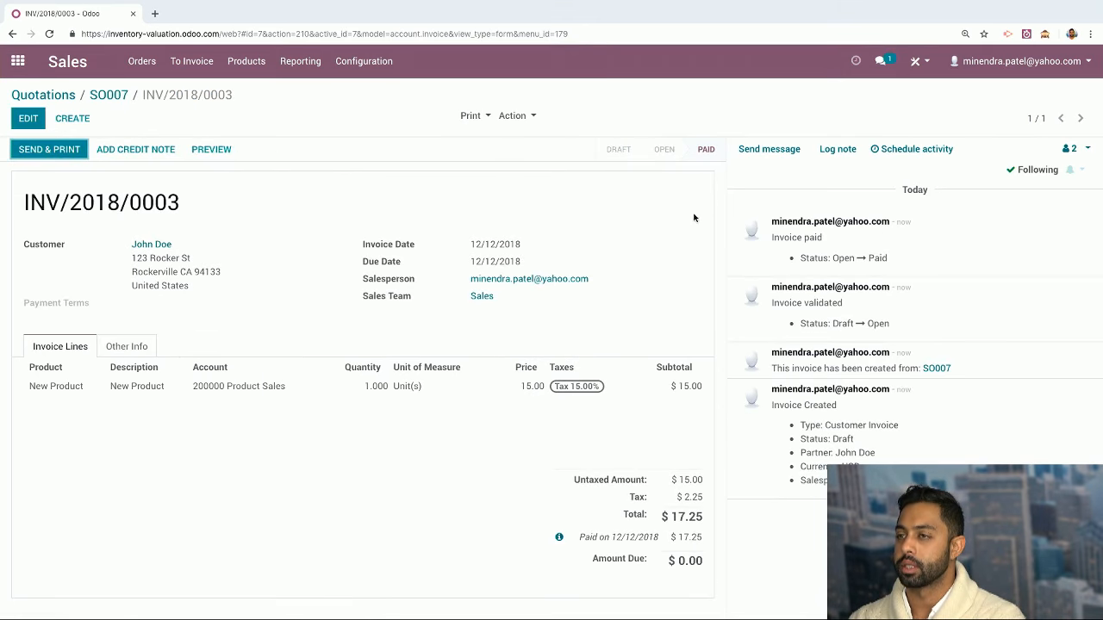
click(109, 96)
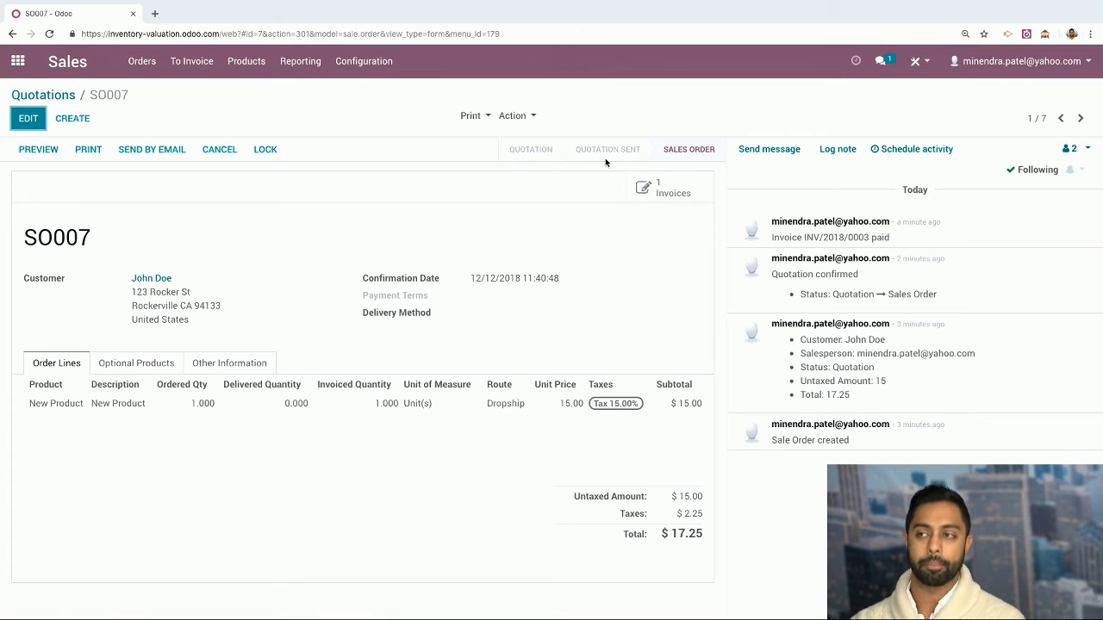
click(60, 97)
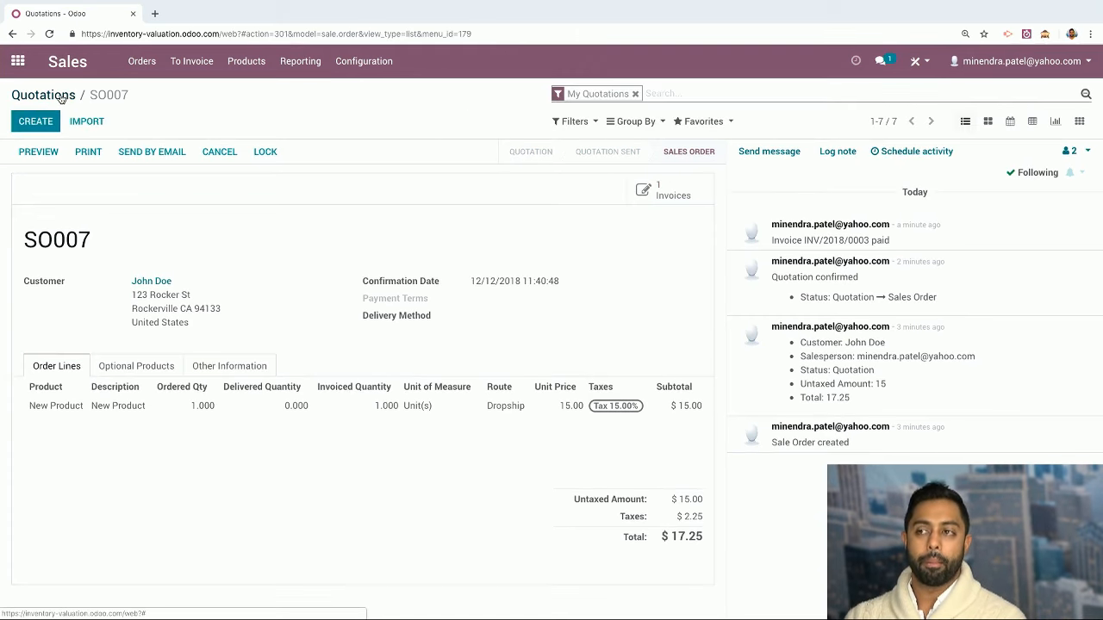
click(18, 61)
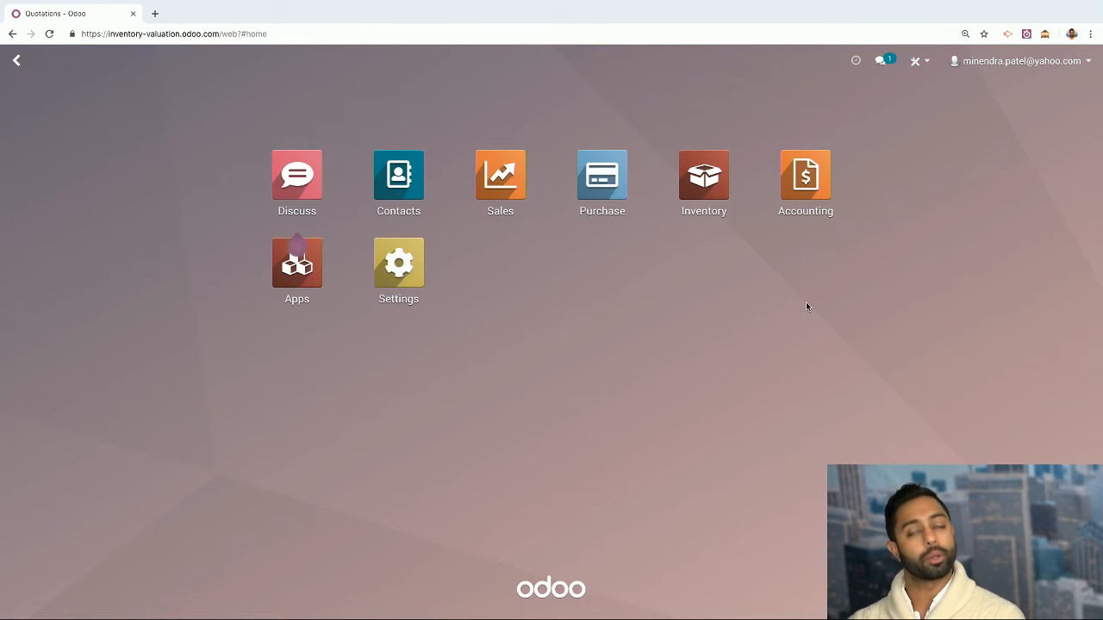